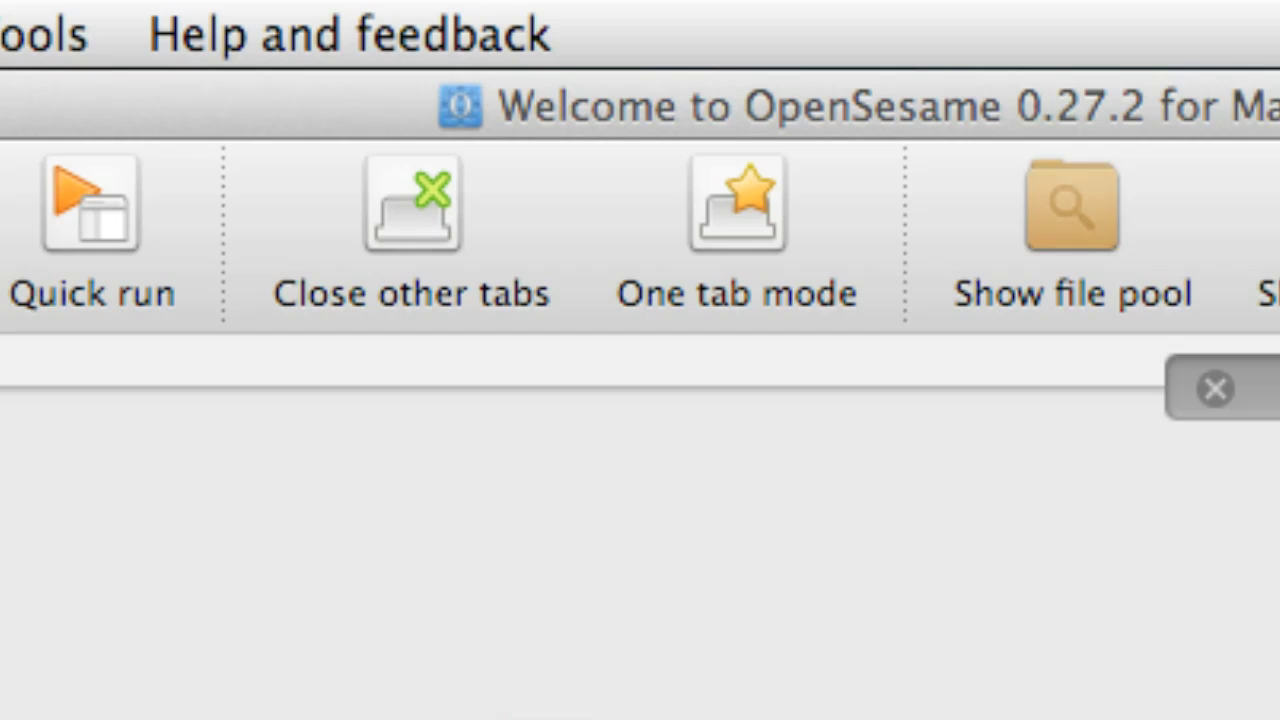
# Enable one tab mode and view the new experiment's general properties, its experiment sequence and the getting_started notepad.
pyautogui.click(789, 240)
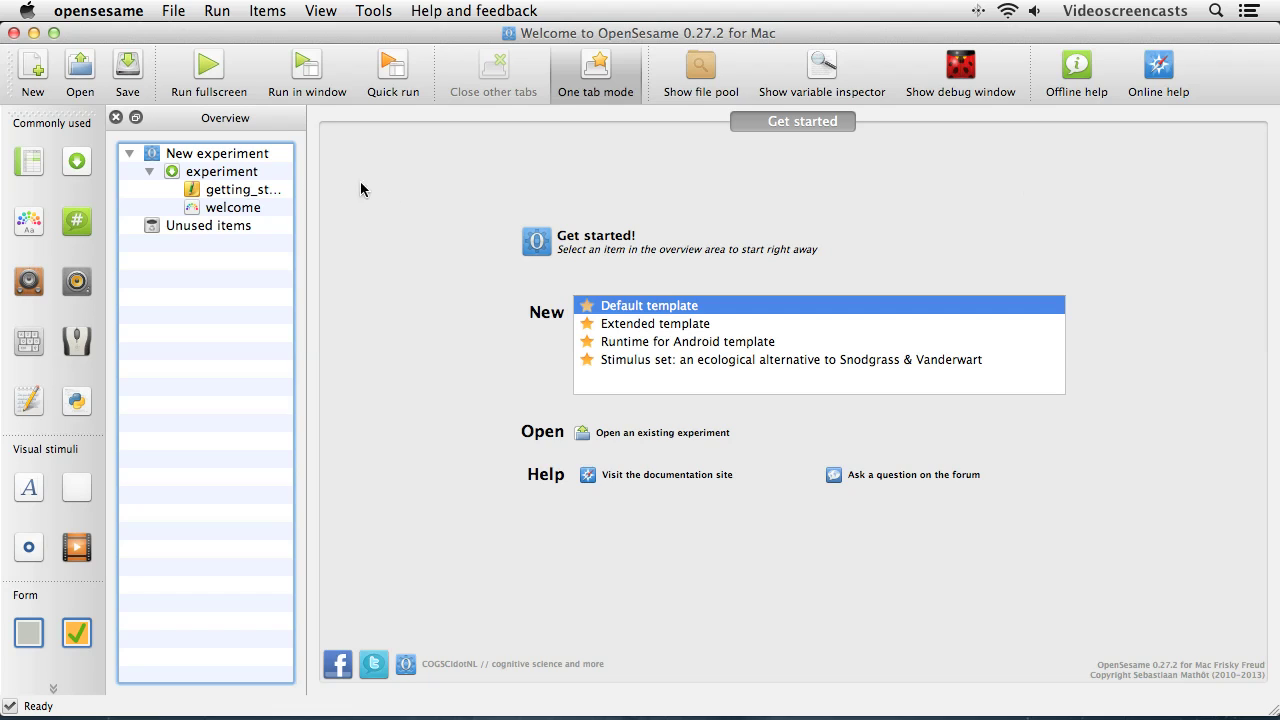
pyautogui.click(246, 158)
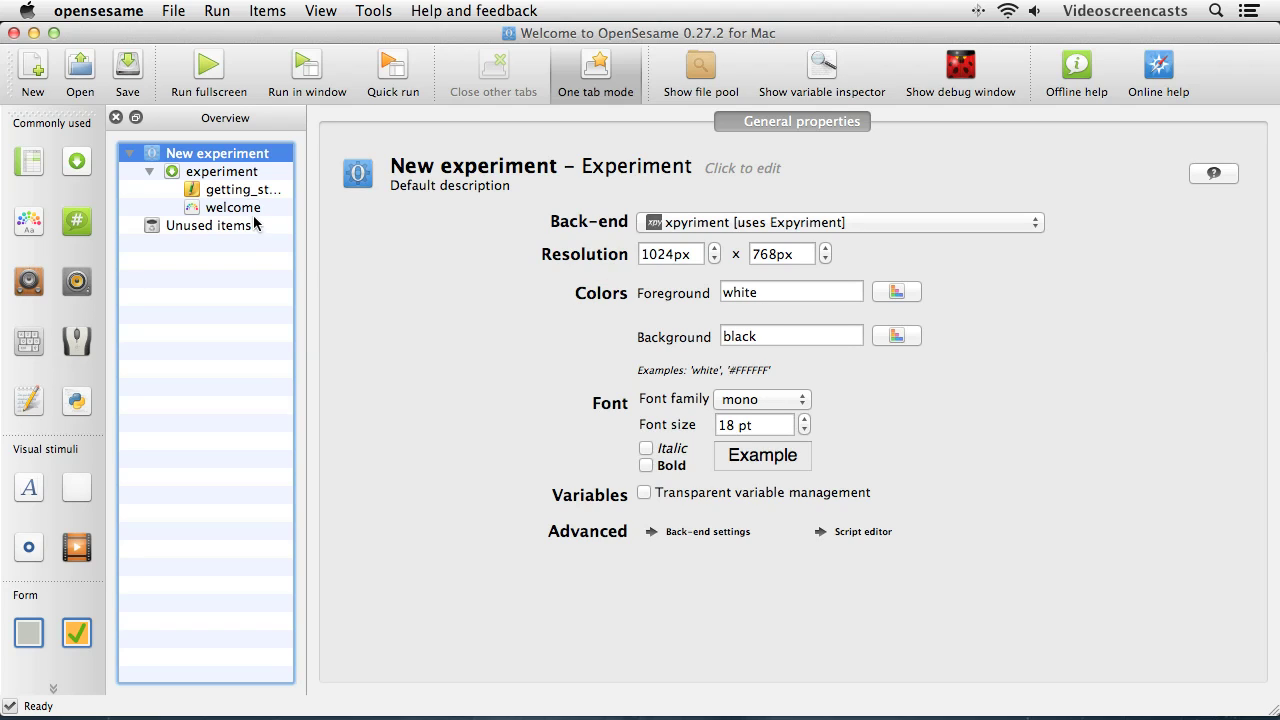
pyautogui.click(222, 175)
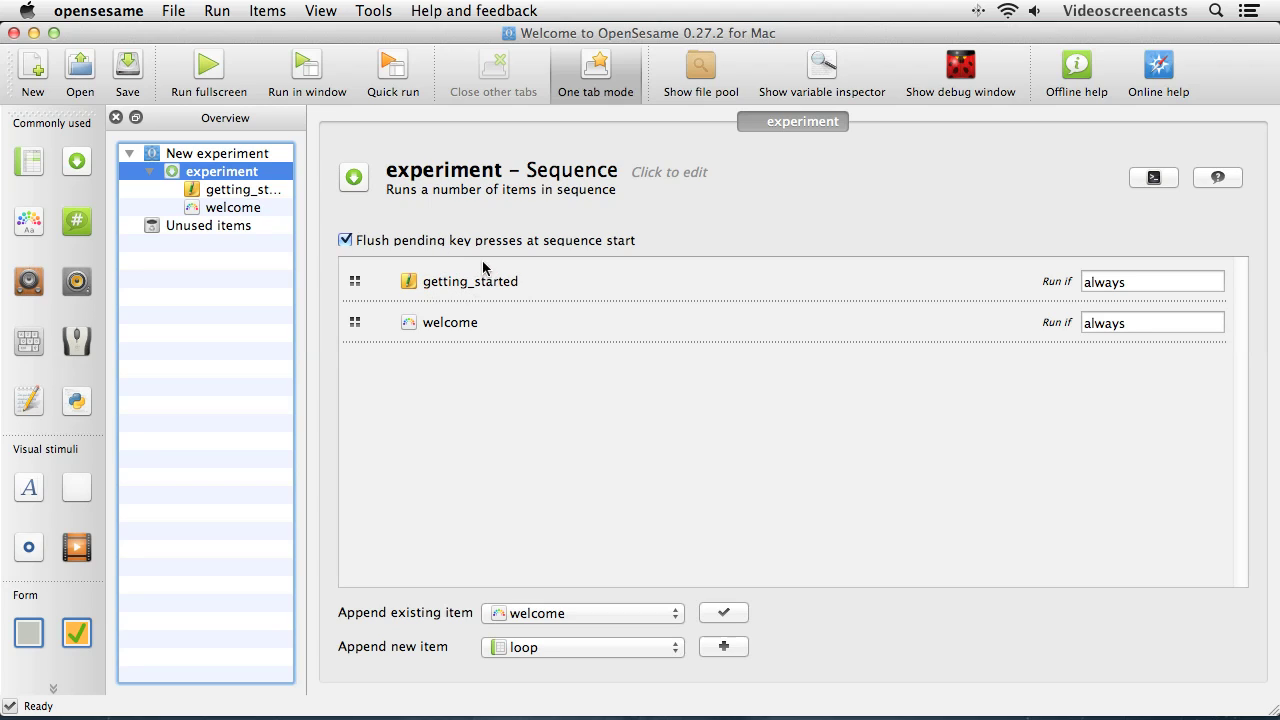
pyautogui.click(254, 194)
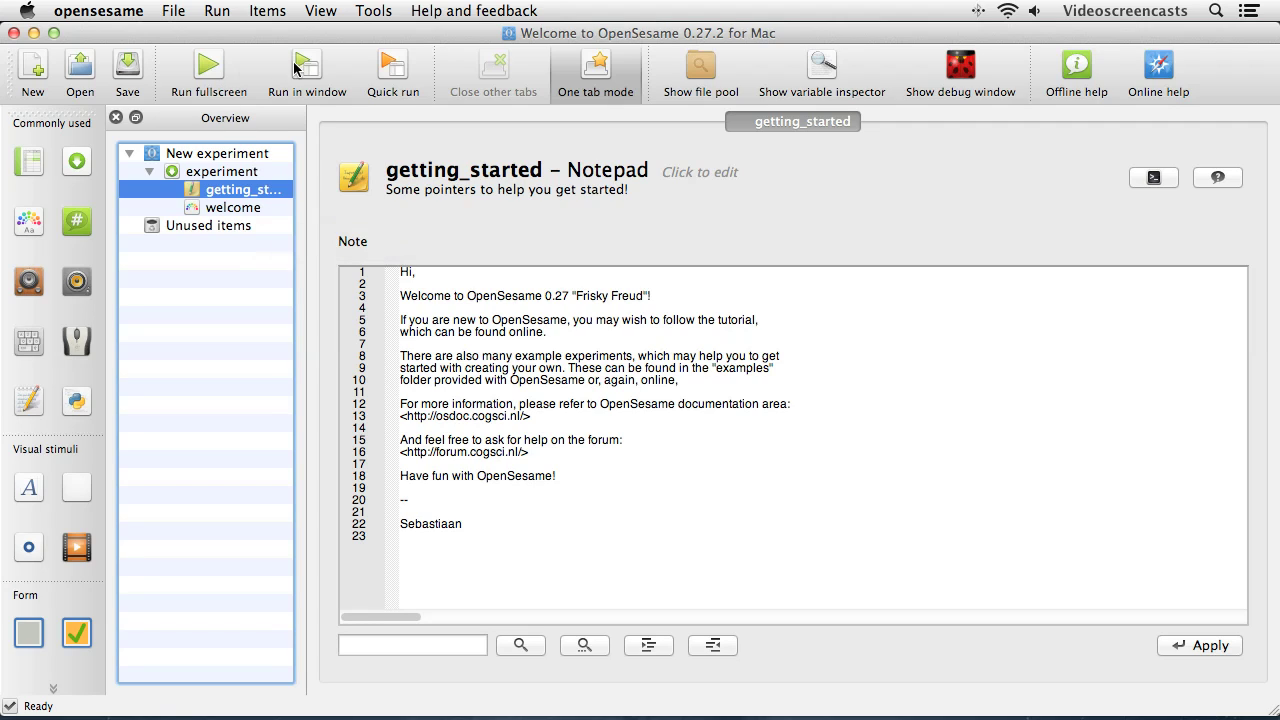
# Quick run the default experiment through its welcome screen and decline copying the logfile to the file pool.
pyautogui.click(379, 67)
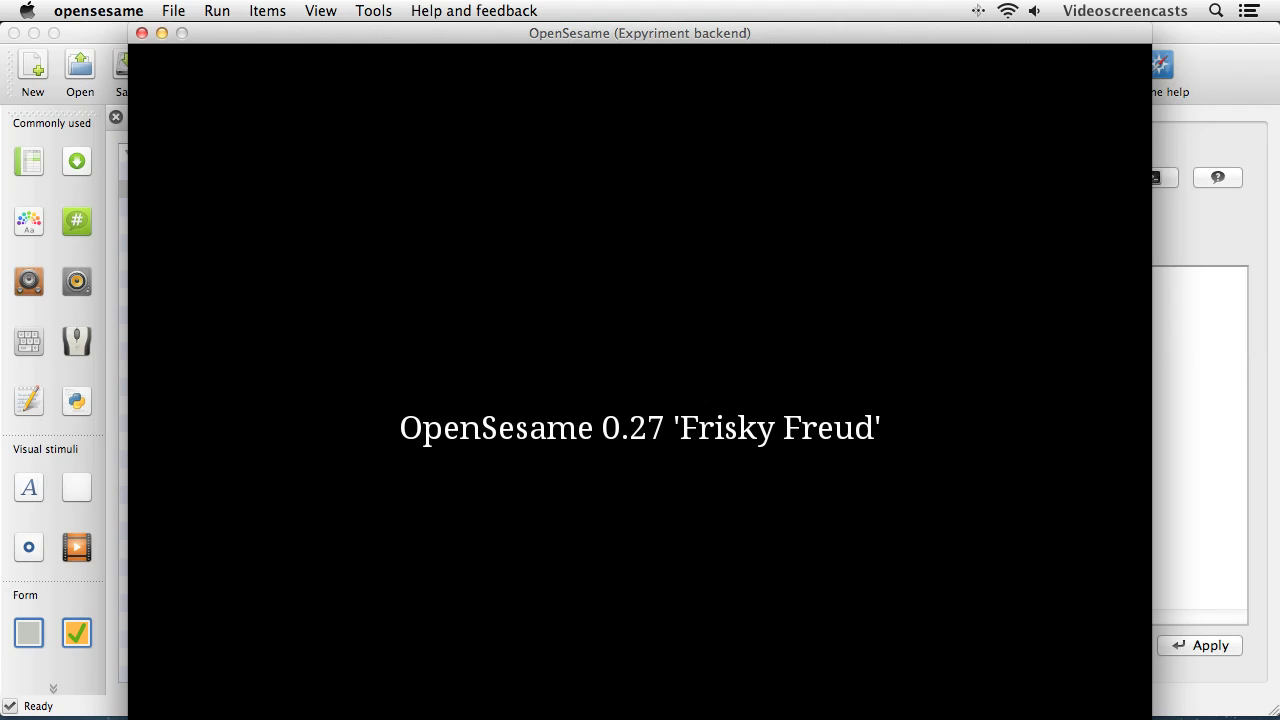
pyautogui.press('space')
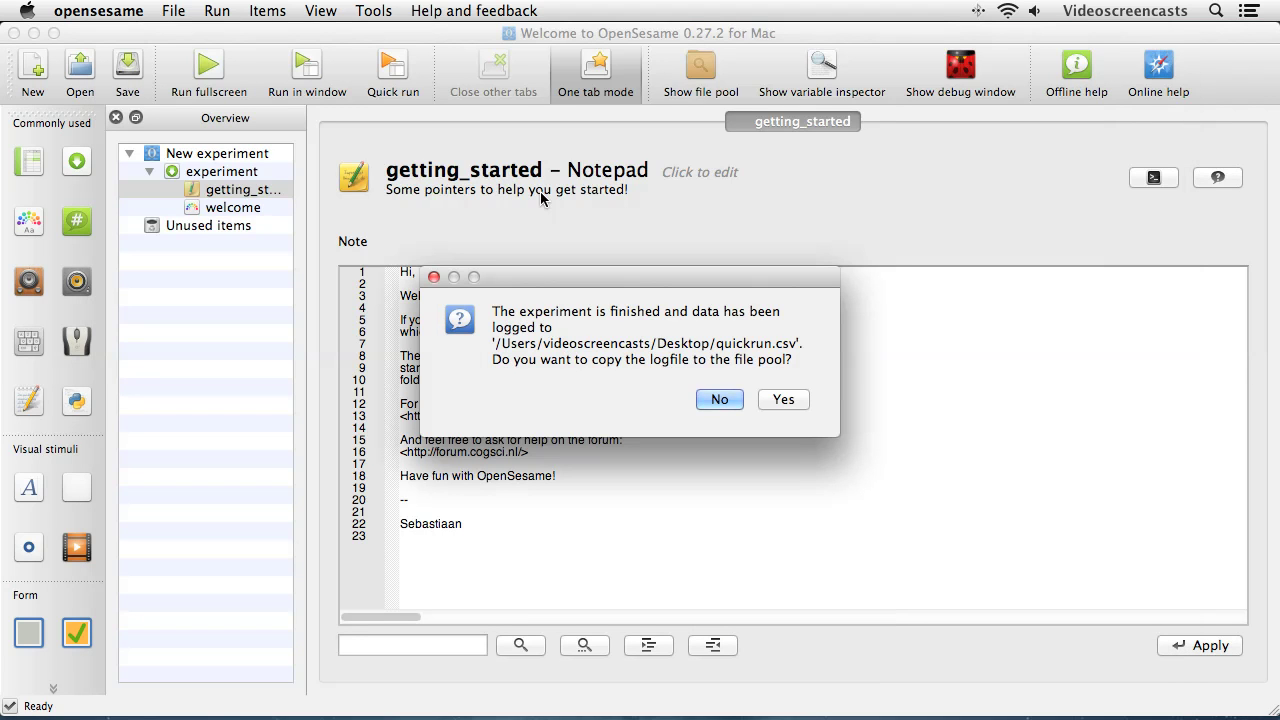
pyautogui.click(720, 400)
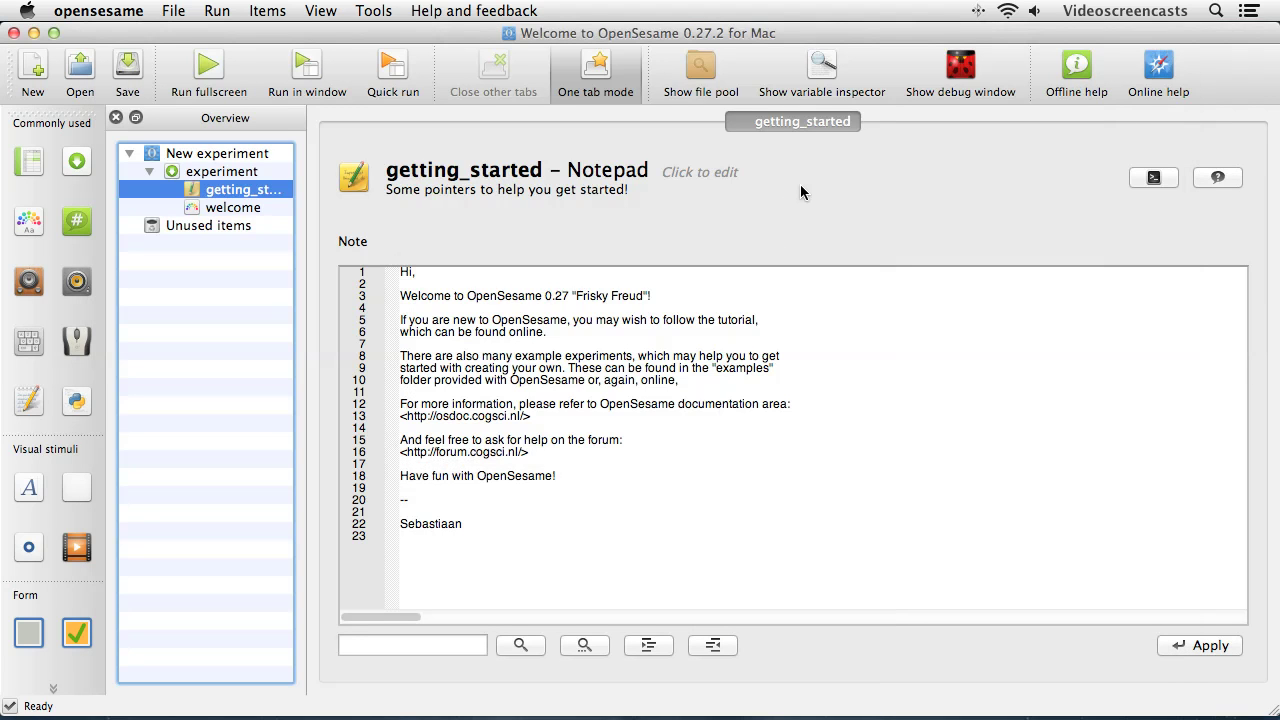
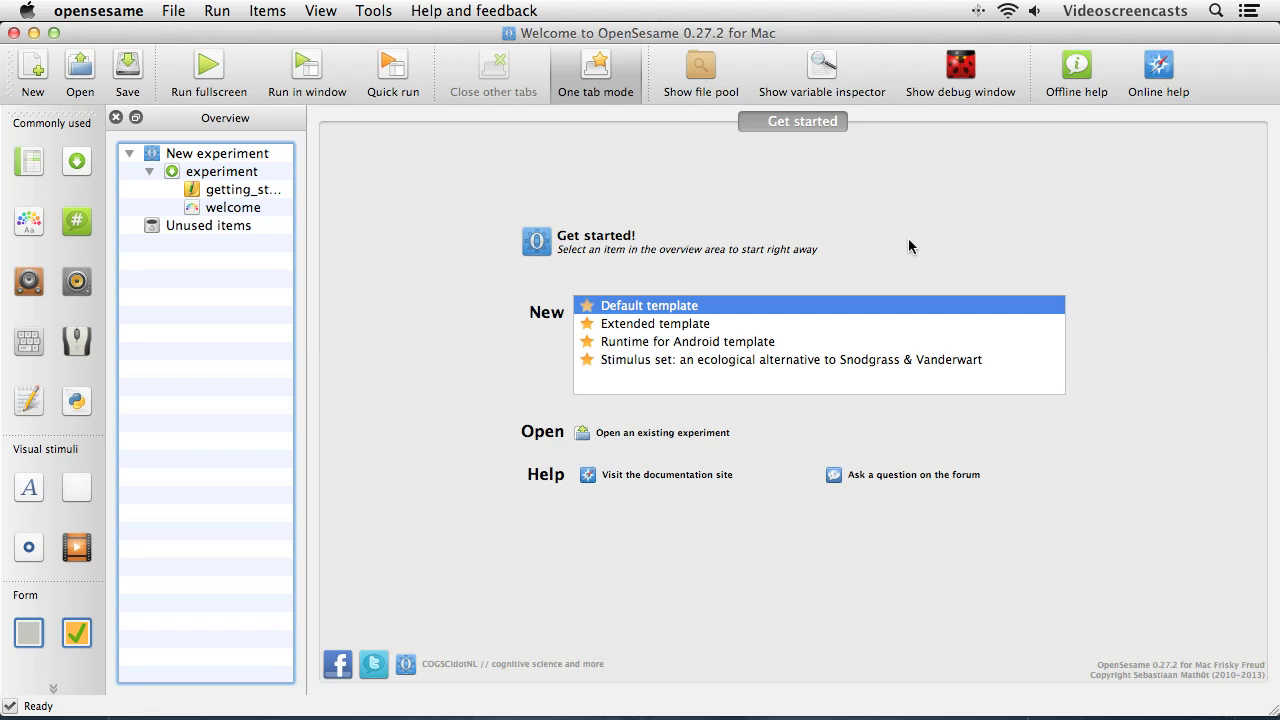
# Delete the getting_started and welcome items from the experiment sequence.
pyautogui.rightClick(257, 191)
pyautogui.click(328, 278)
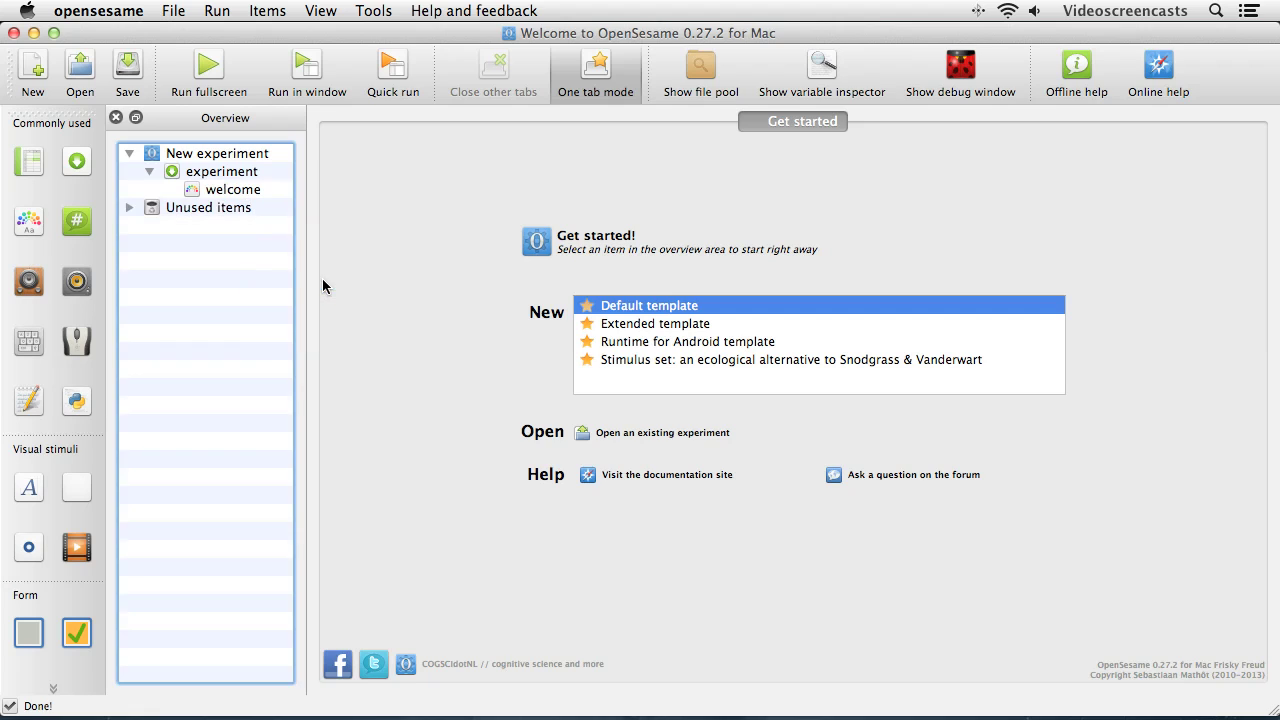
pyautogui.rightClick(222, 190)
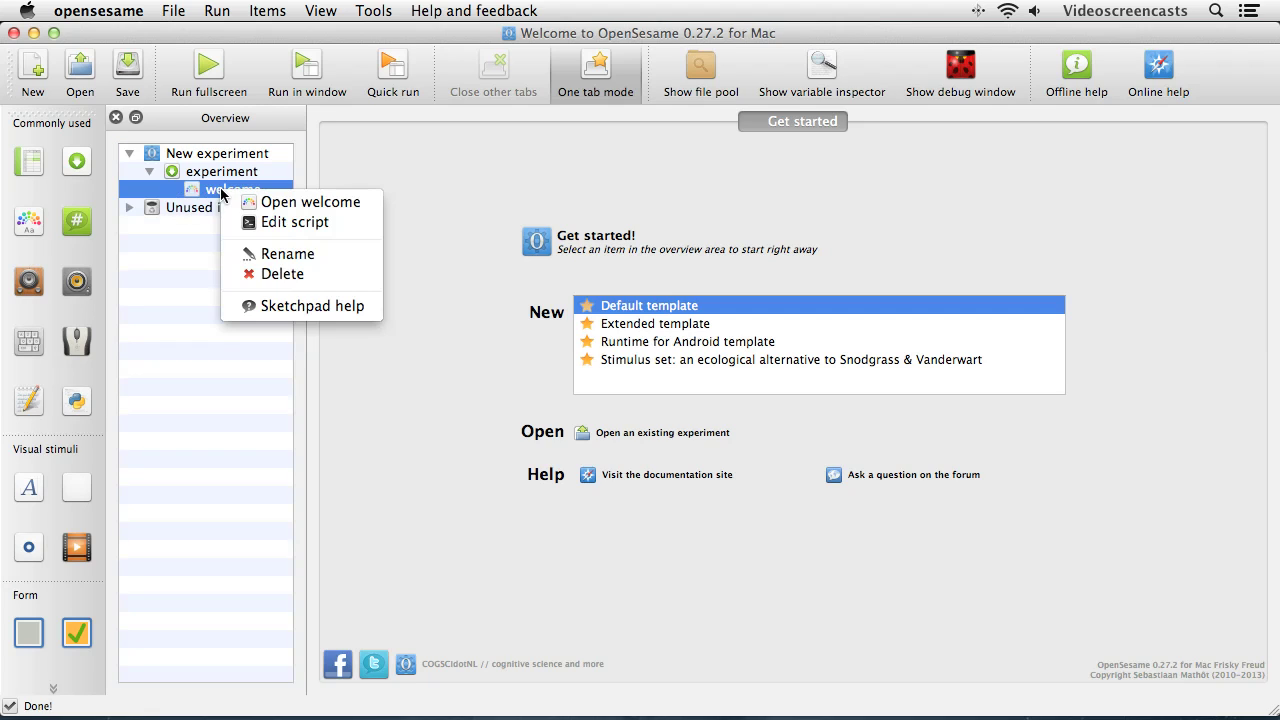
pyautogui.click(314, 278)
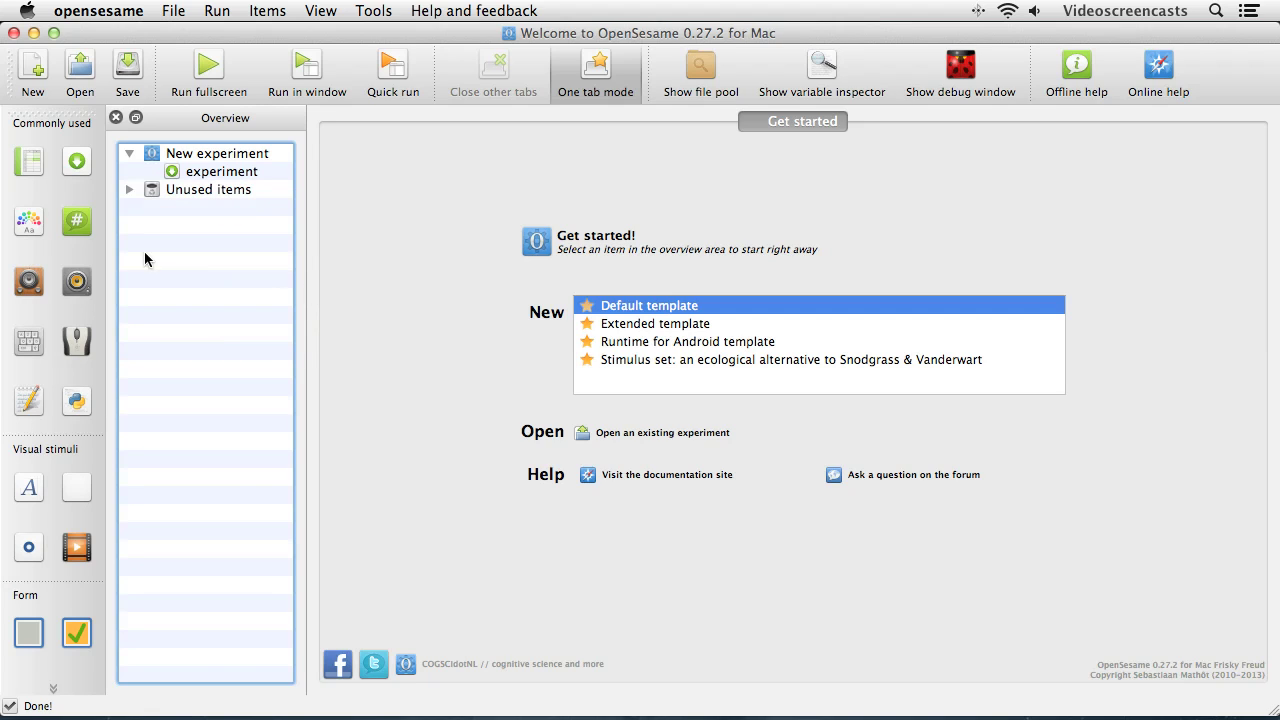
# Permanently delete all unused items from the experiment and confirm the deletion.
pyautogui.click(130, 192)
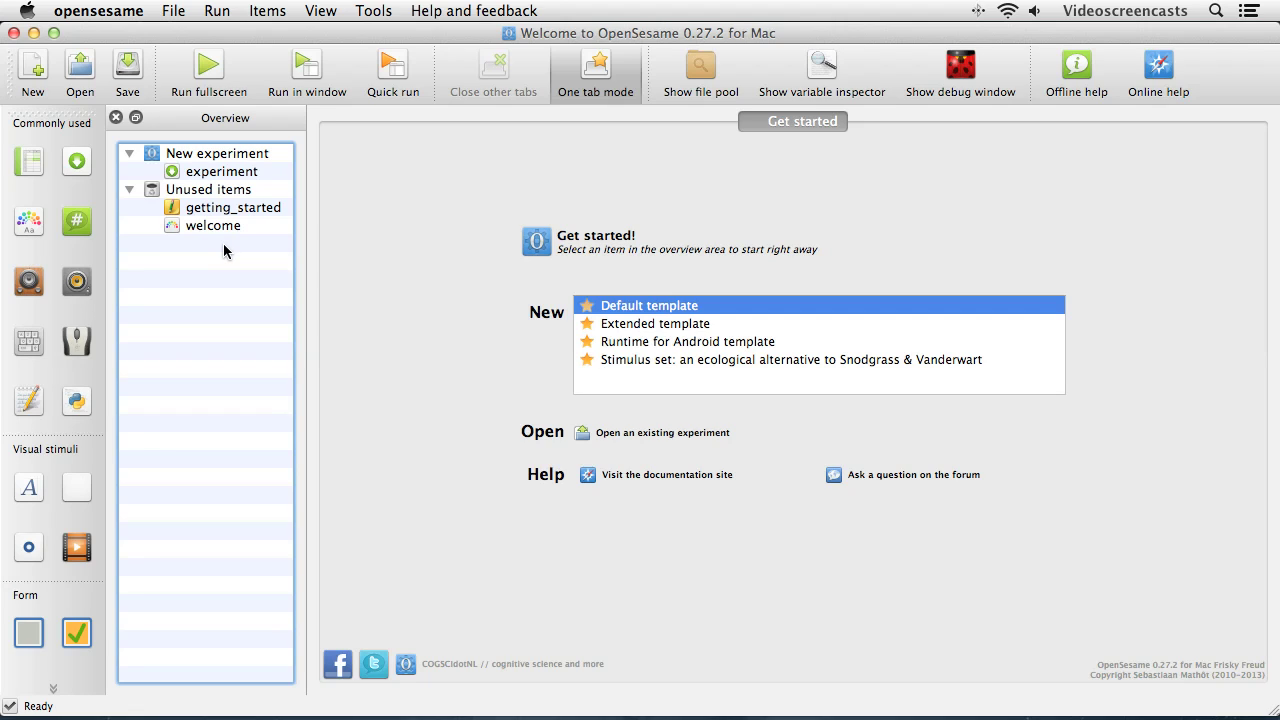
pyautogui.click(223, 191)
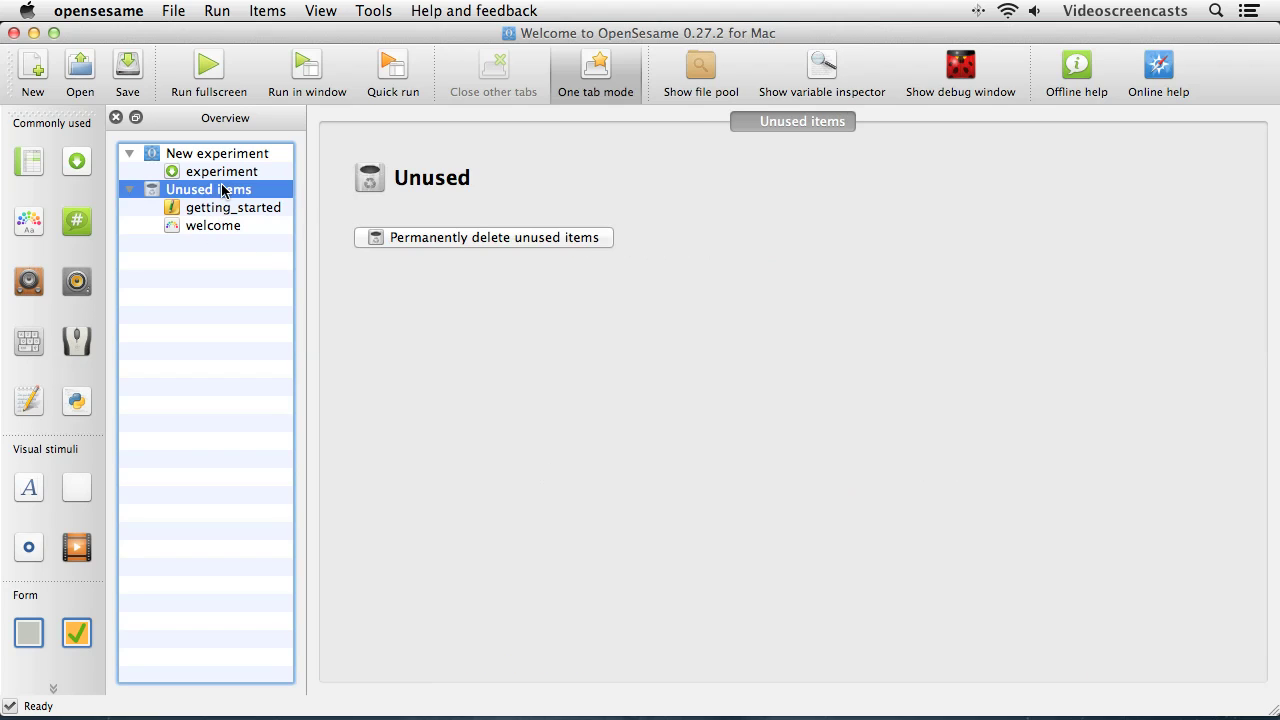
pyautogui.click(519, 240)
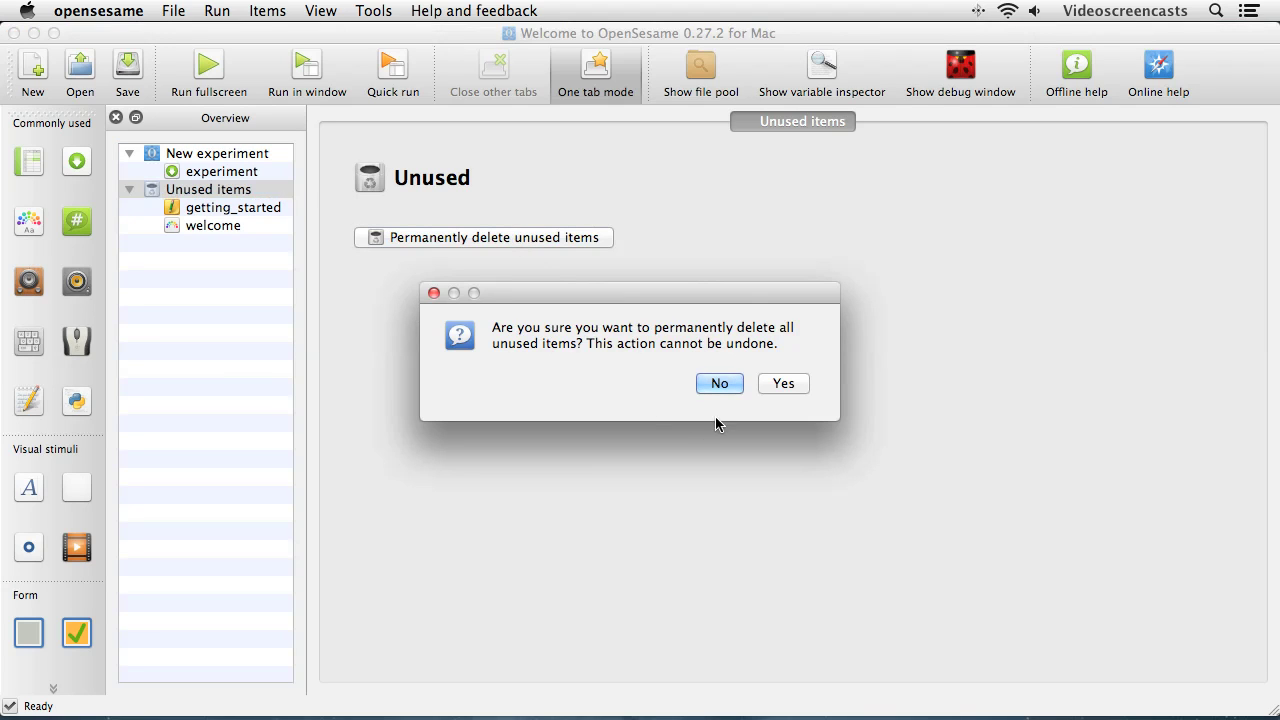
pyautogui.click(797, 389)
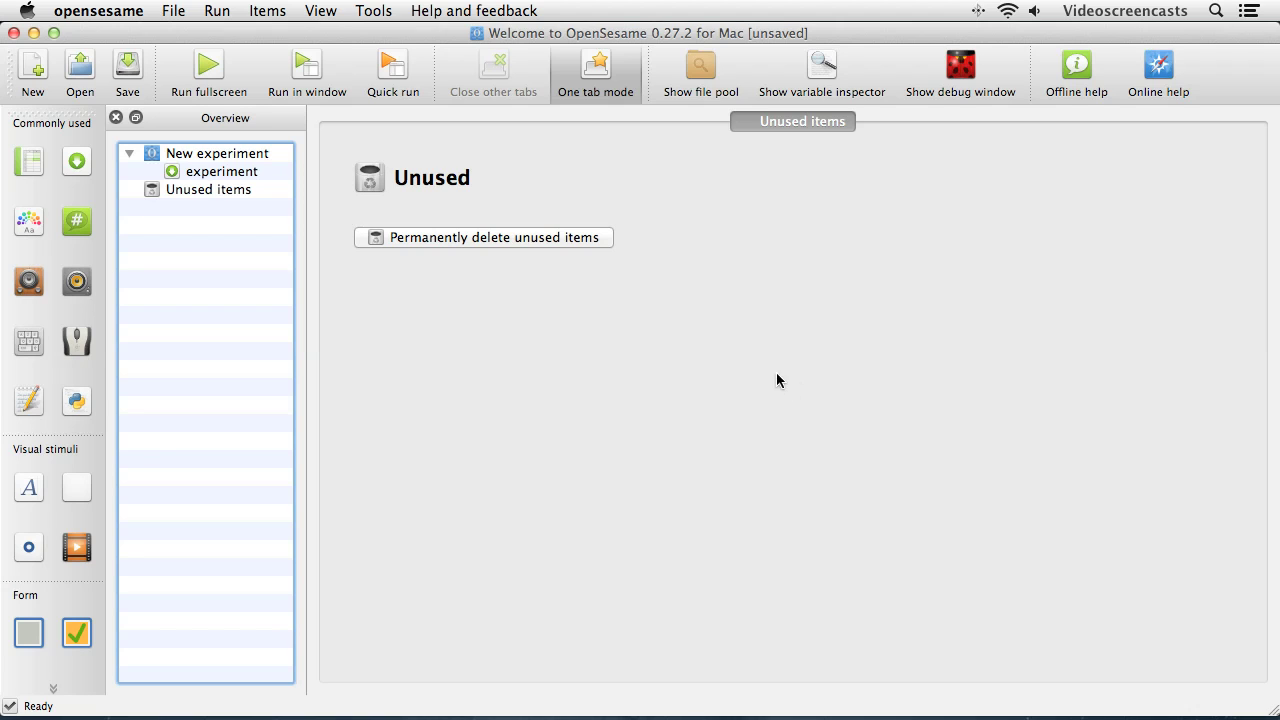
# Enable the preference to offer renaming new items immediately.
pyautogui.click(138, 13)
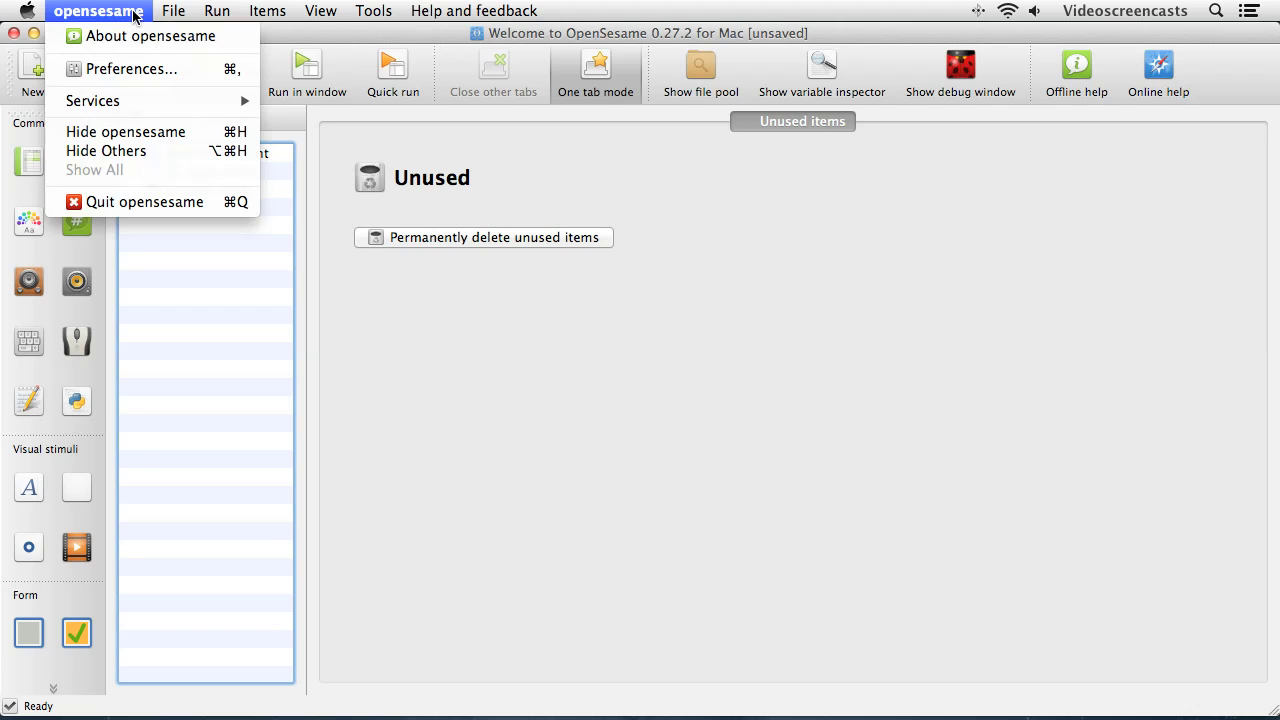
pyautogui.click(157, 74)
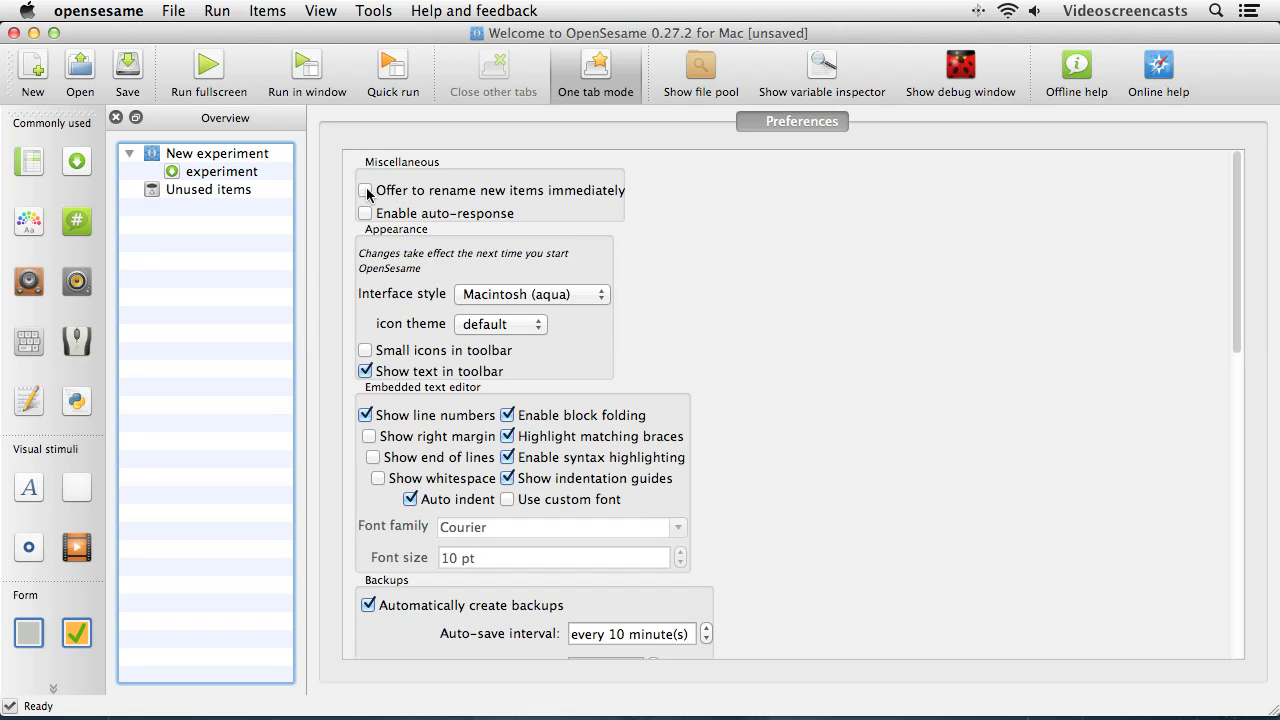
pyautogui.click(366, 191)
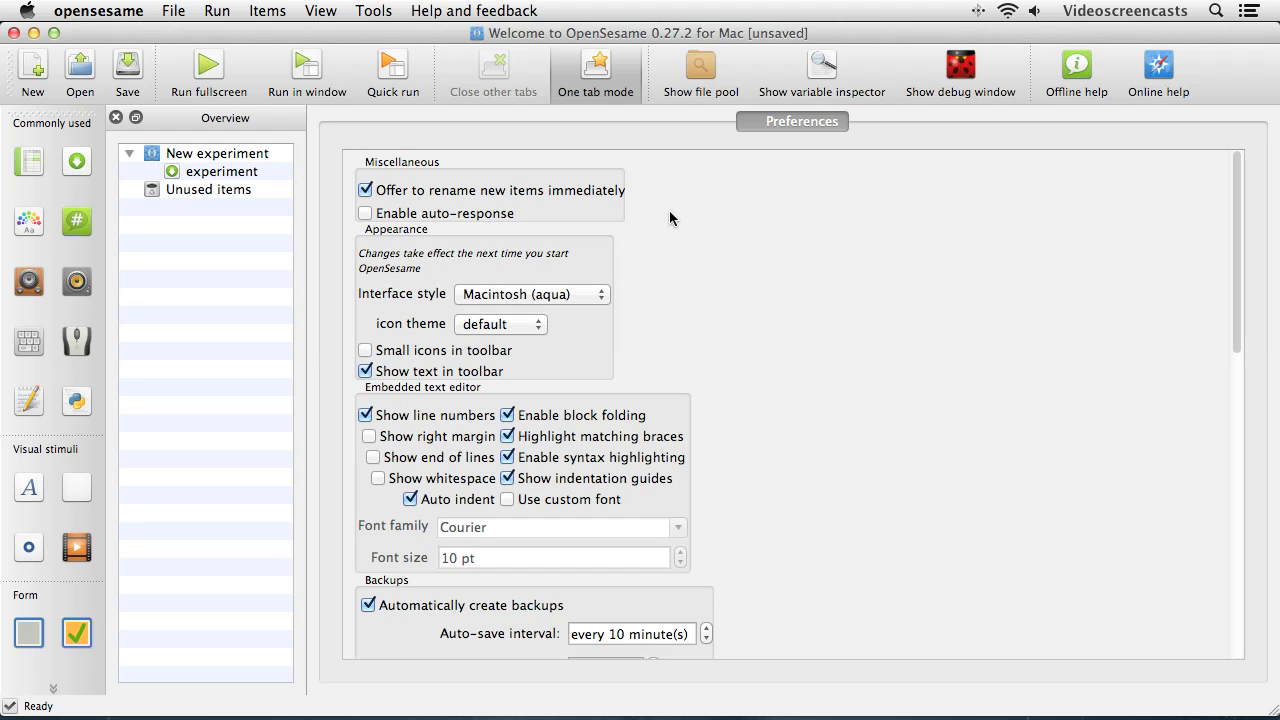
# Rename the new experiment to "Cat Faces Study" in its general properties.
pyautogui.click(239, 160)
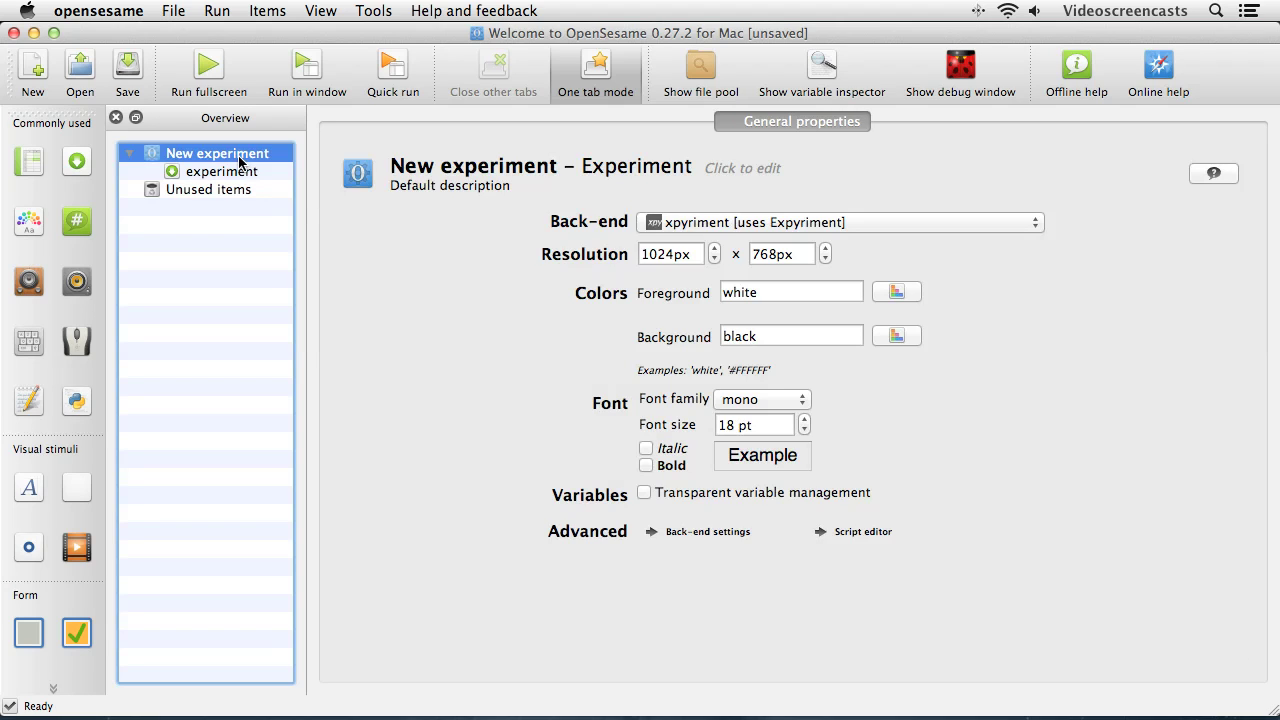
pyautogui.click(510, 168)
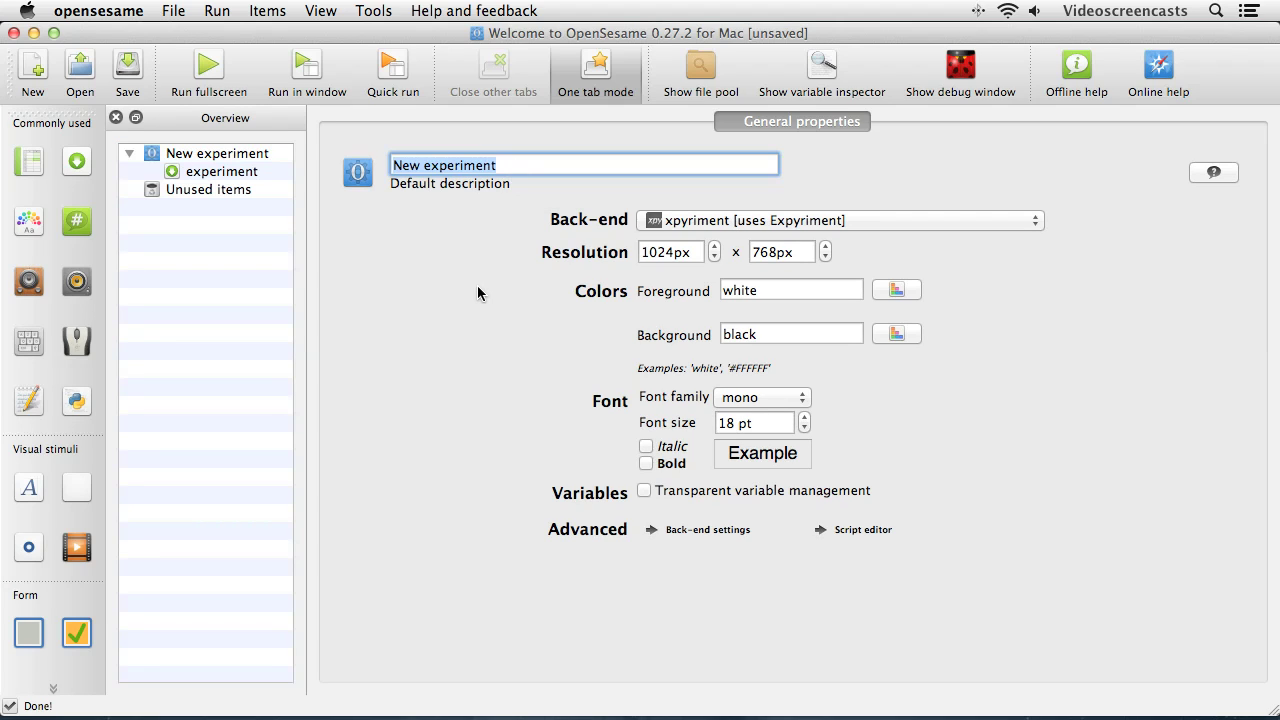
pyautogui.write('Cat')
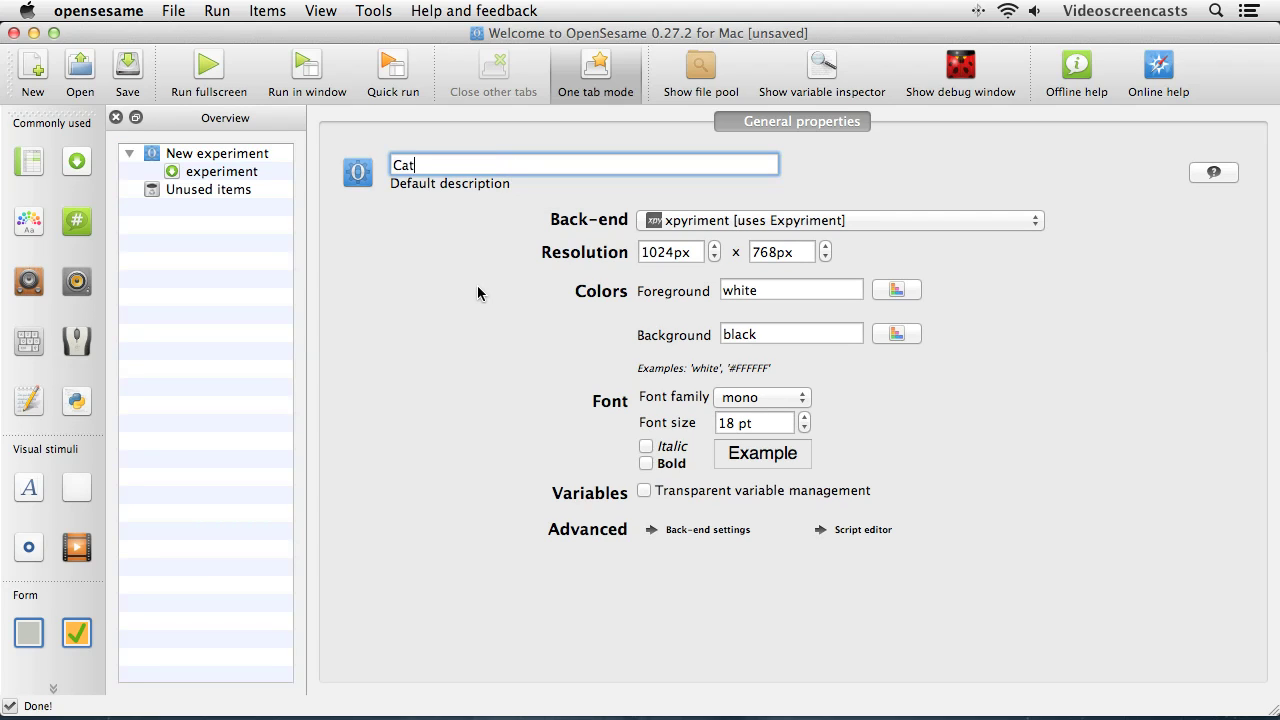
pyautogui.write(' Faces Study')
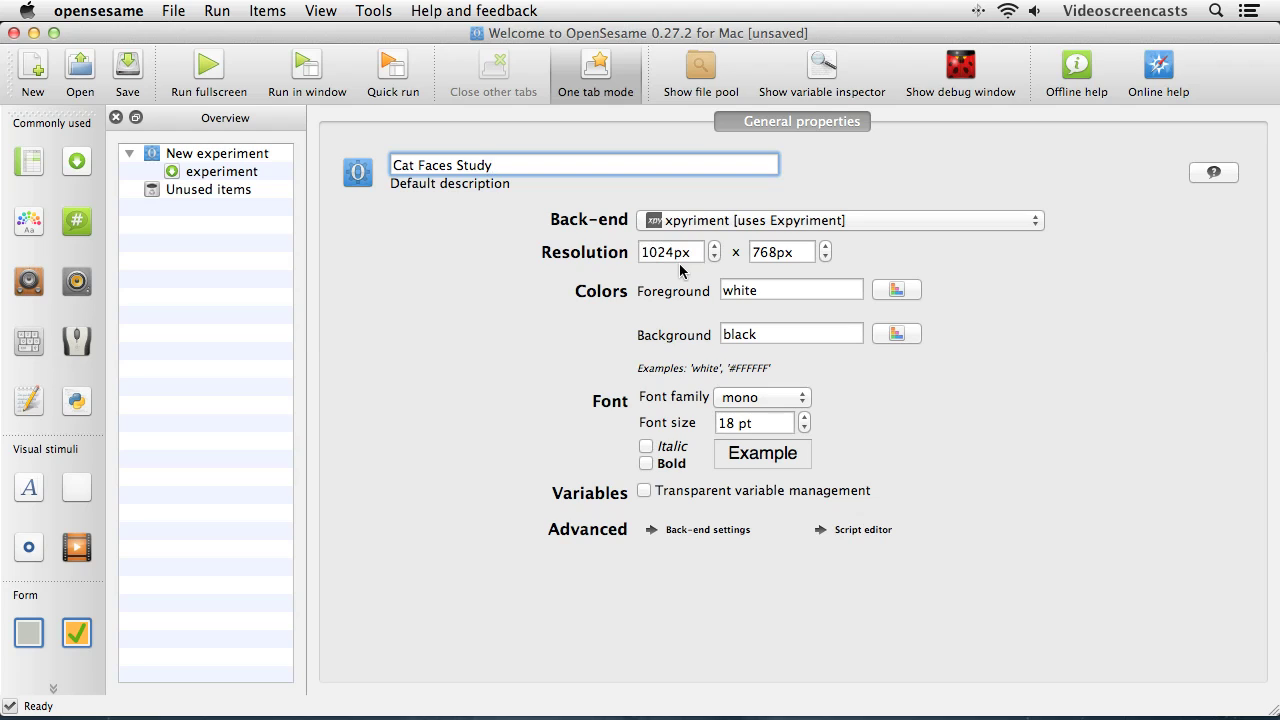
# Set the experiment's display resolution to 1280 x 720 px.
pyautogui.moveTo(670, 252); pyautogui.dragTo(638, 252)
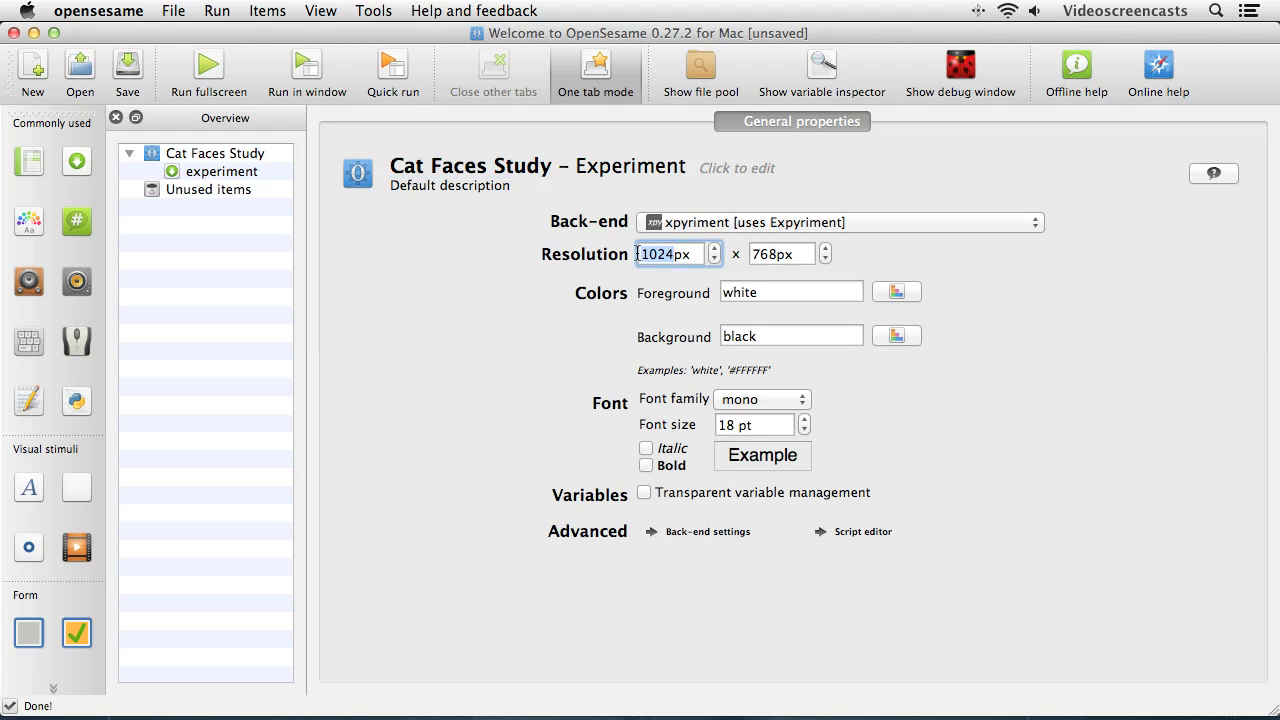
pyautogui.write('1280')
pyautogui.moveTo(790, 254); pyautogui.dragTo(764, 254)
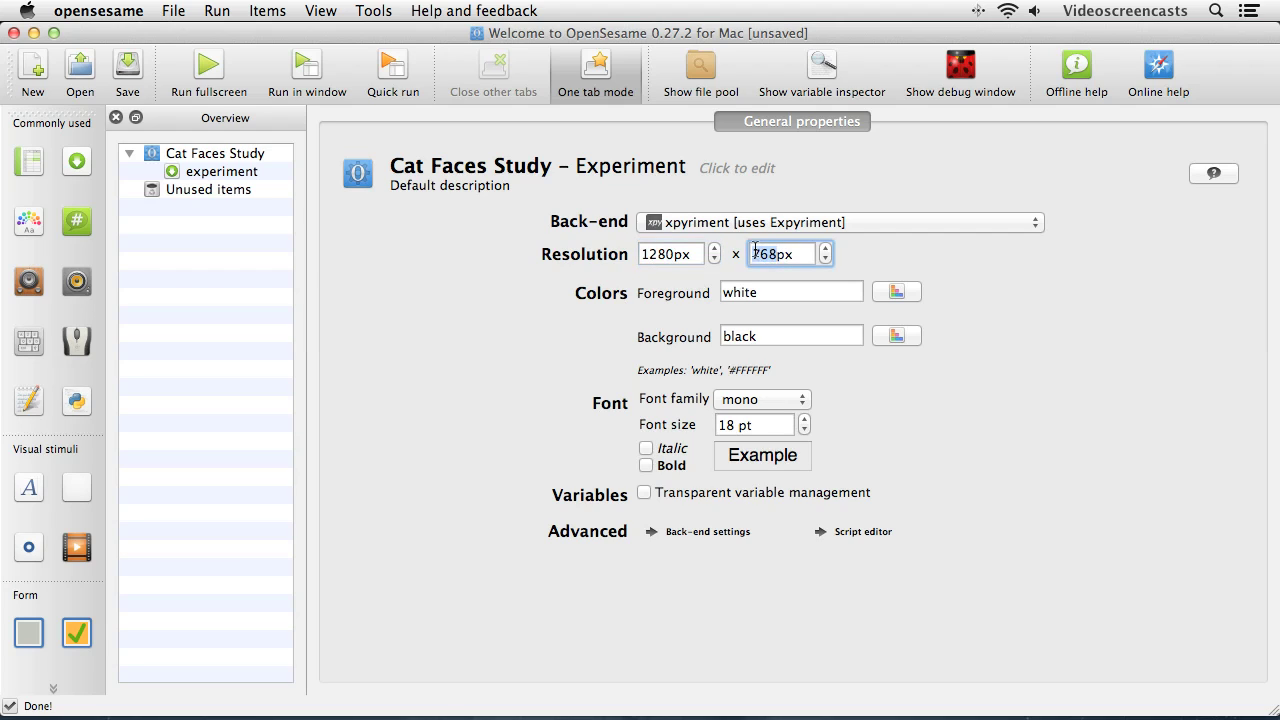
pyautogui.press('BackSpace')
pyautogui.write('20')
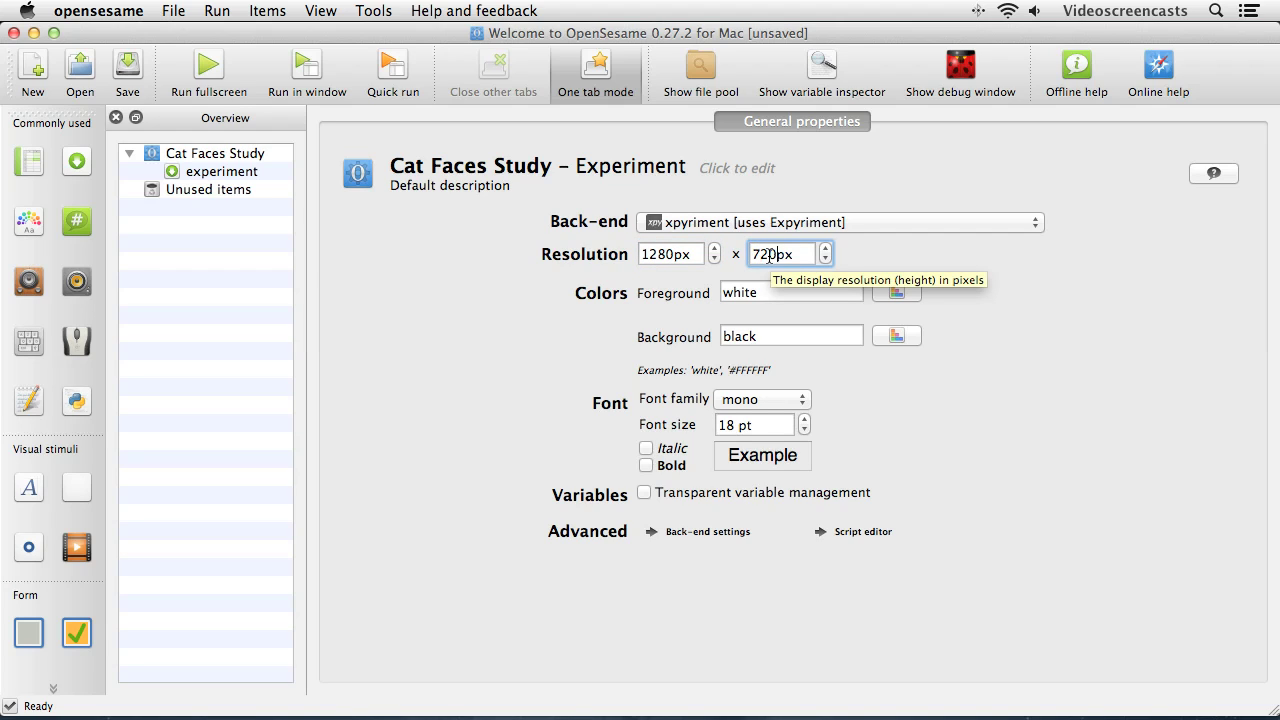
pyautogui.click(665, 253)
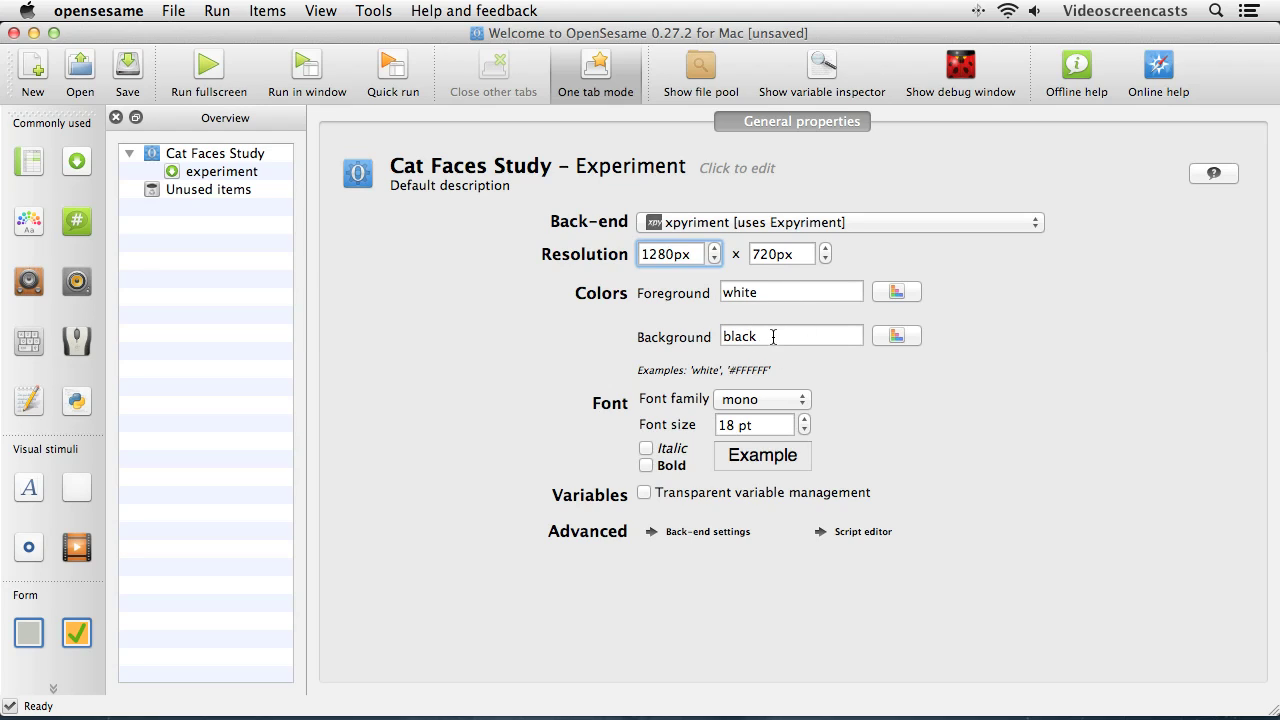
# Set the experiment's foreground color to black and its background color to white.
pyautogui.doubleClick(771, 292)
pyautogui.write('black')
pyautogui.press('Tab')
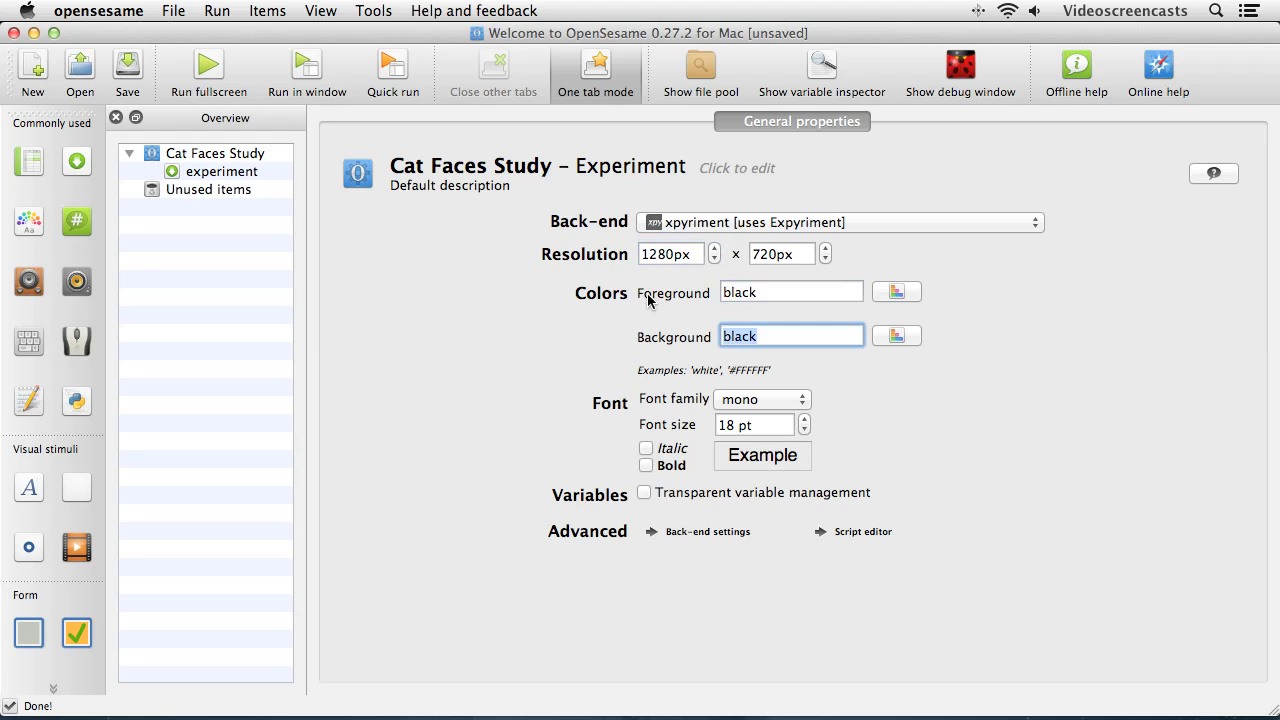
pyautogui.write('white')
pyautogui.click(727, 296)
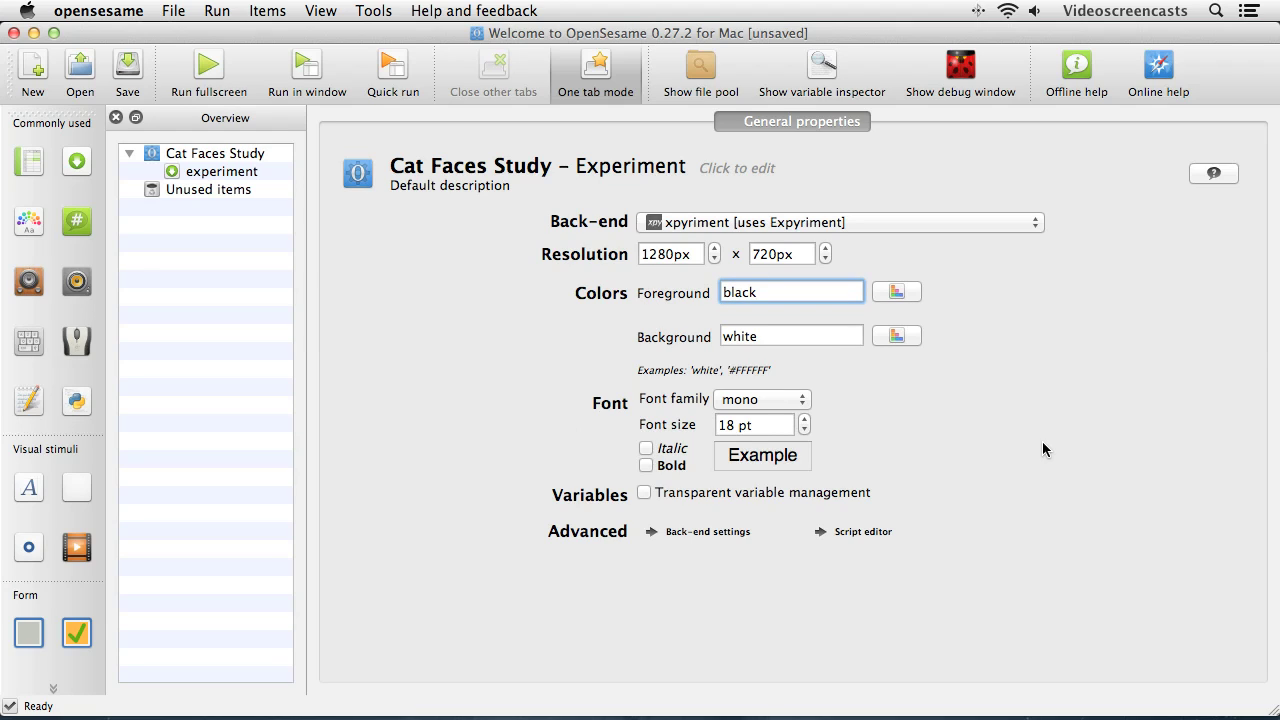
# Save the experiment on the Desktop as CatFacesStudy, choosing the .opensesame.tar.gz extension.
pyautogui.click(170, 9)
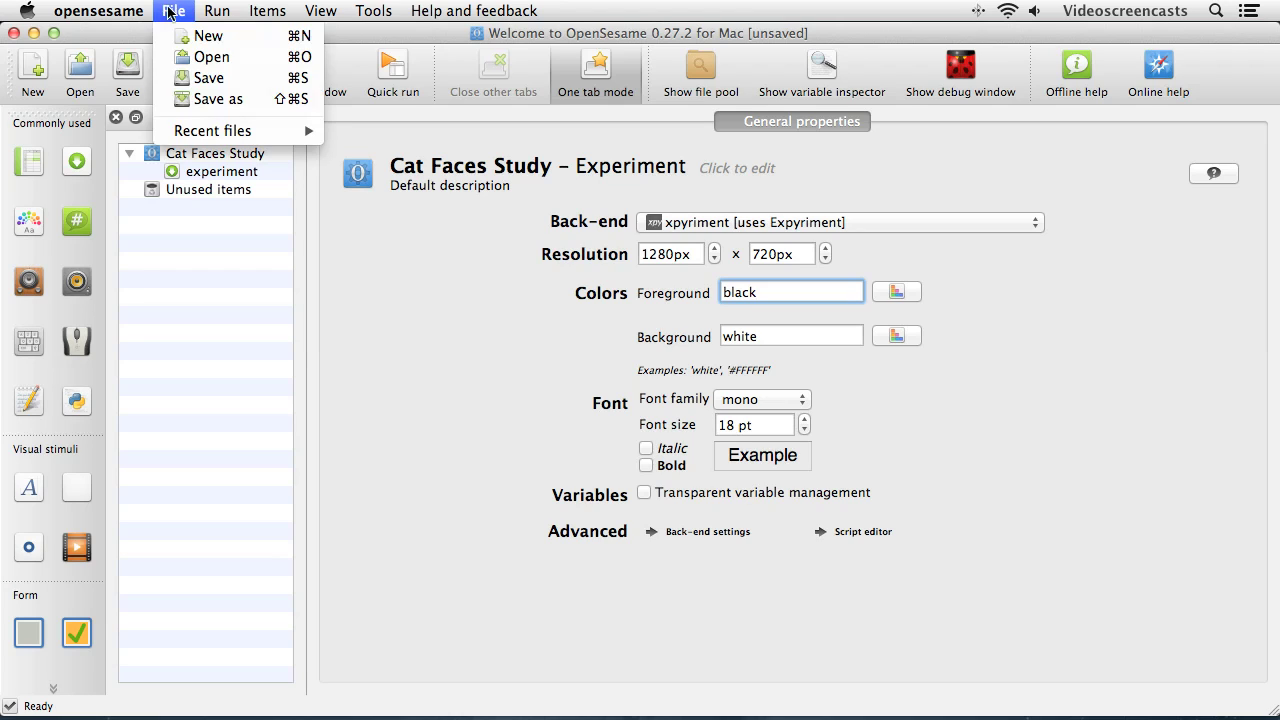
pyautogui.click(210, 99)
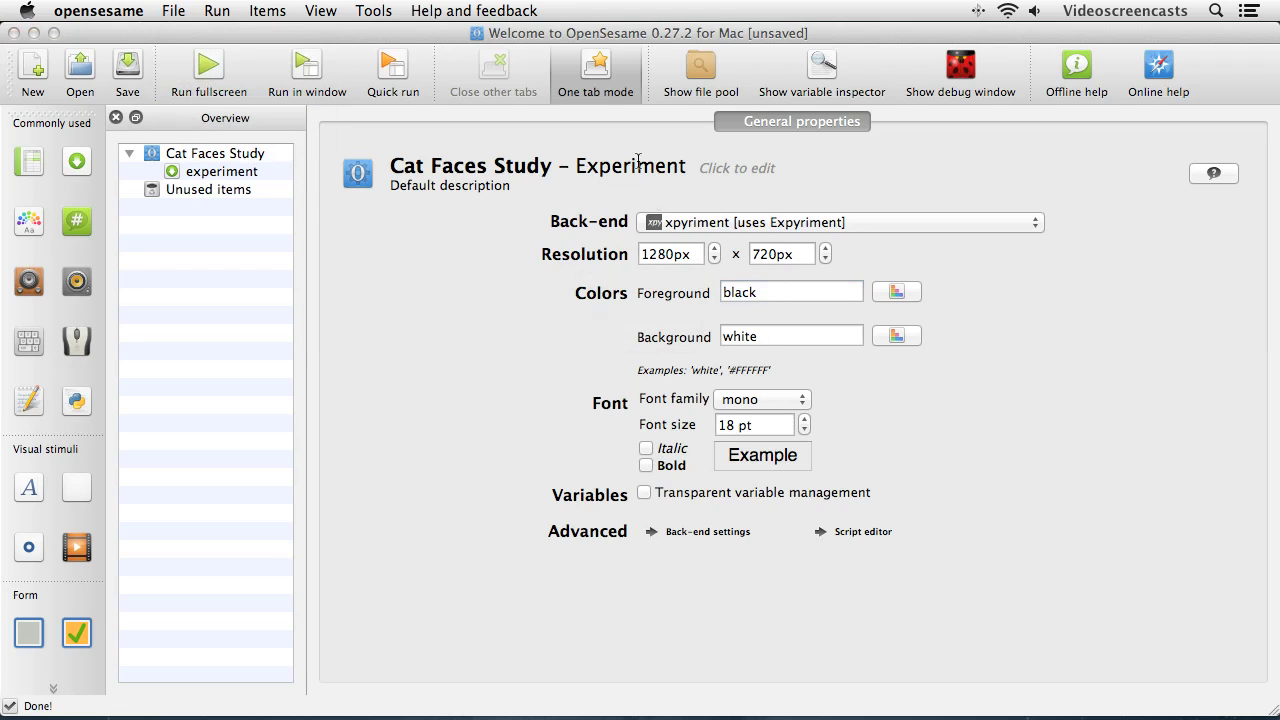
pyautogui.click(182, 12)
pyautogui.click(187, 99)
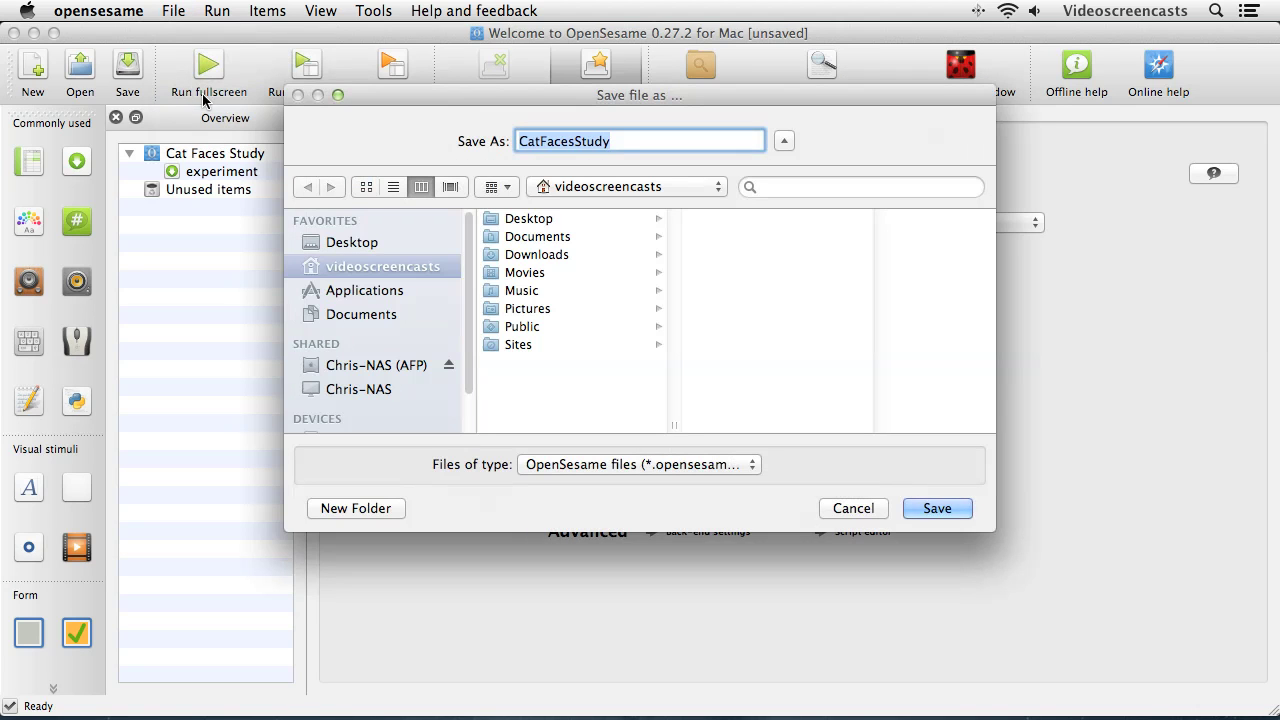
pyautogui.click(314, 241)
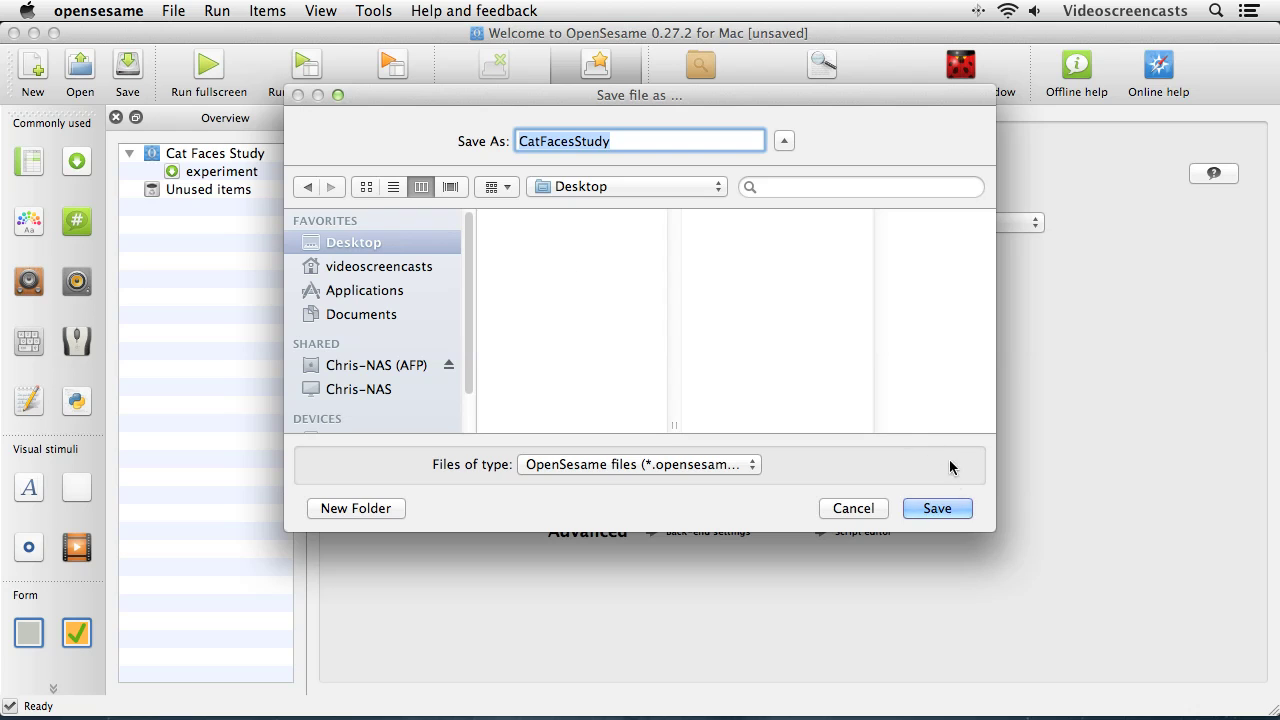
pyautogui.click(940, 510)
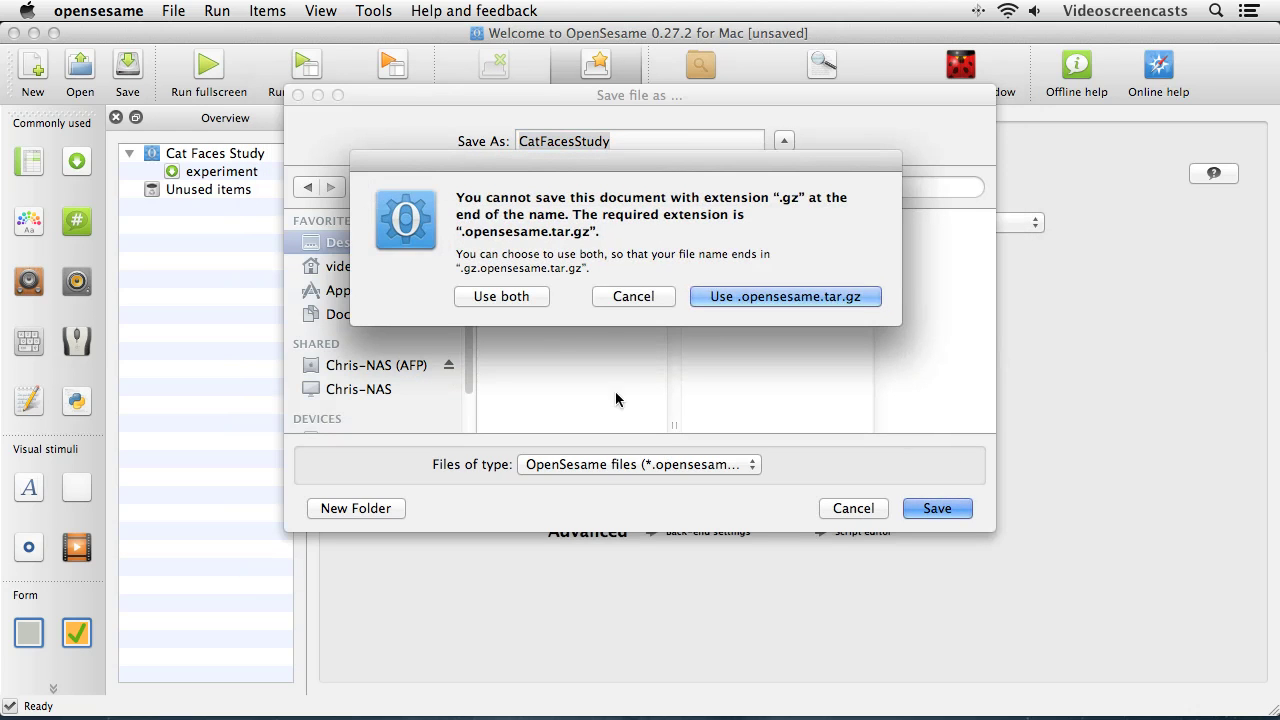
pyautogui.click(792, 296)
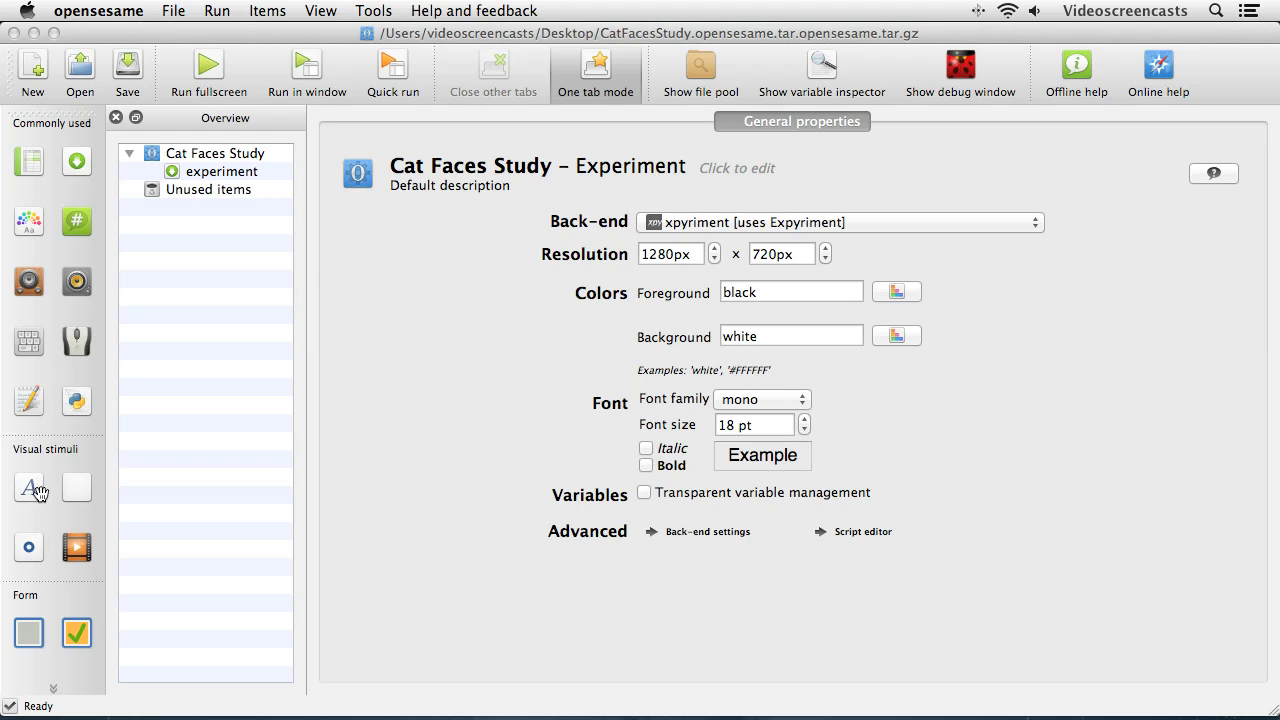
pyautogui.moveTo(32, 492); pyautogui.dragTo(207, 176)
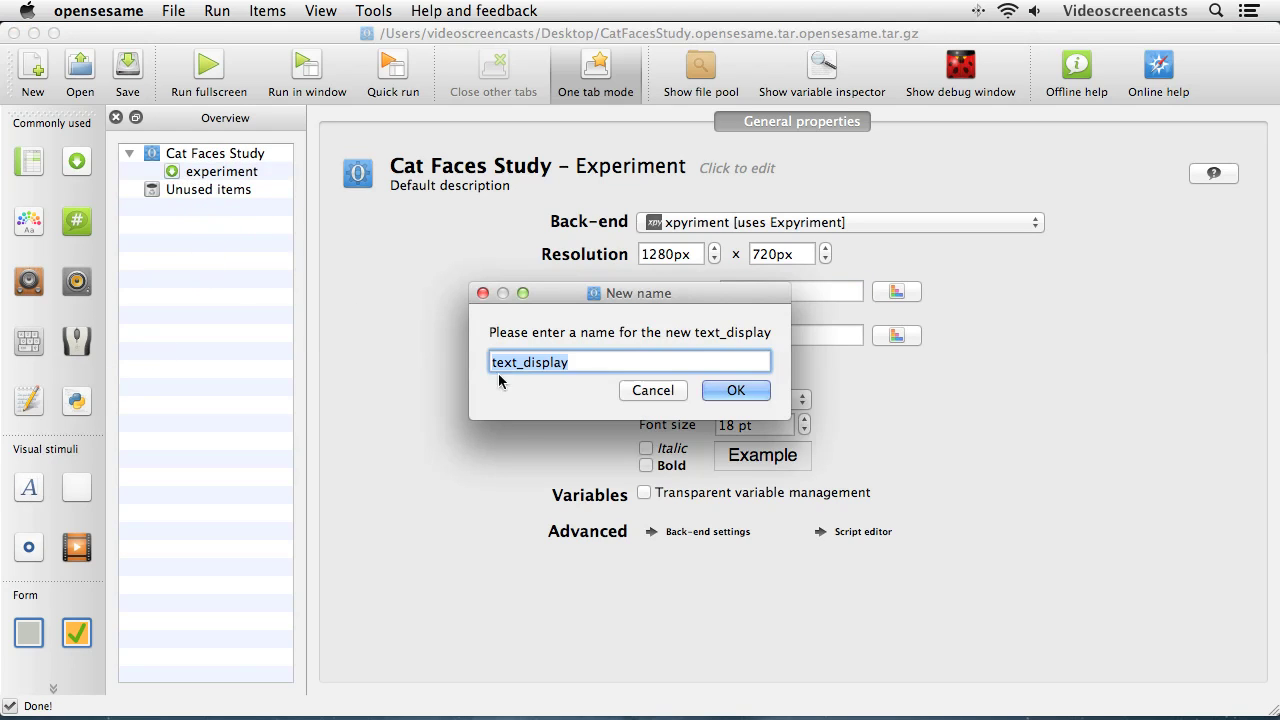
pyautogui.click(714, 390)
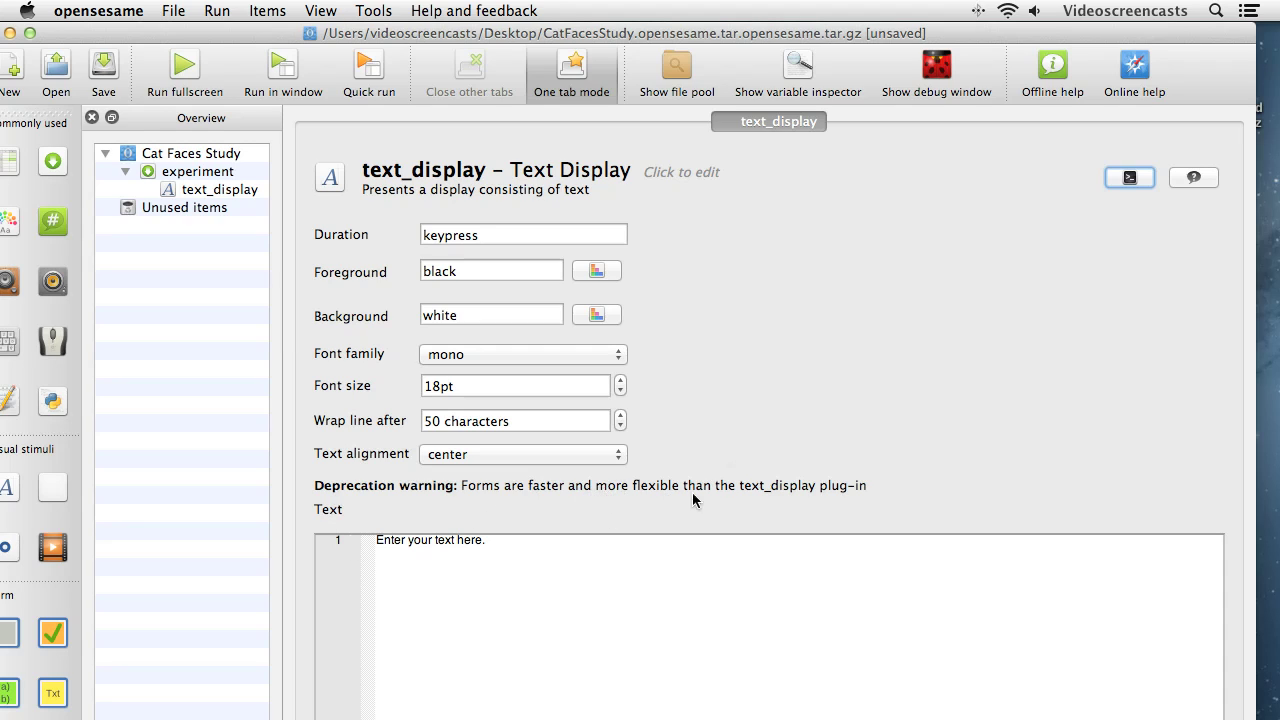
pyautogui.click(30, 35)
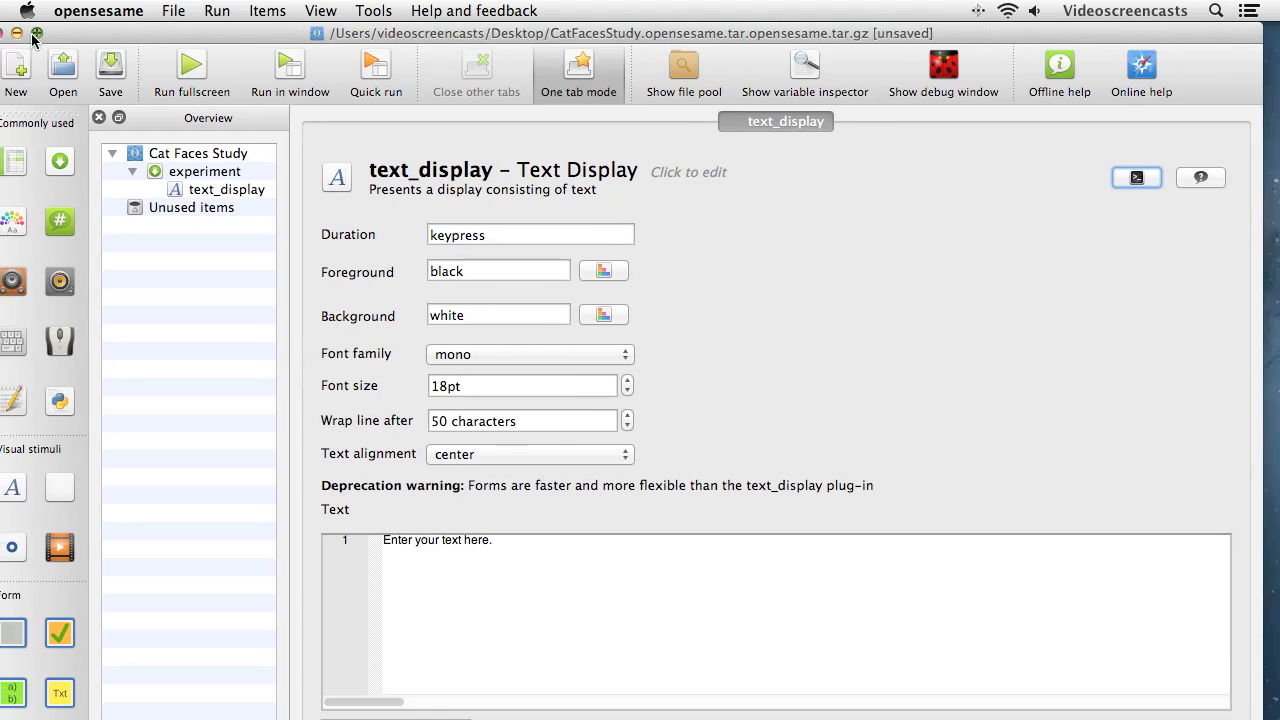
pyautogui.rightClick(224, 190)
pyautogui.click(280, 276)
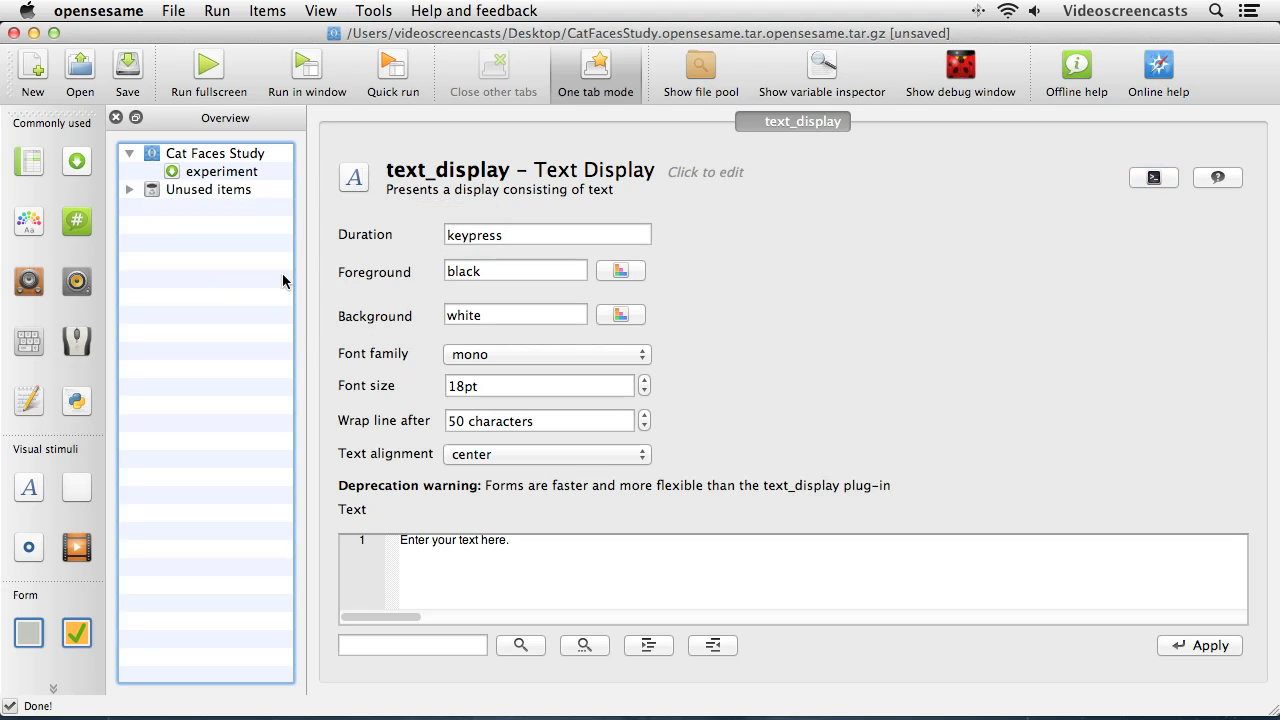
pyautogui.click(53, 690)
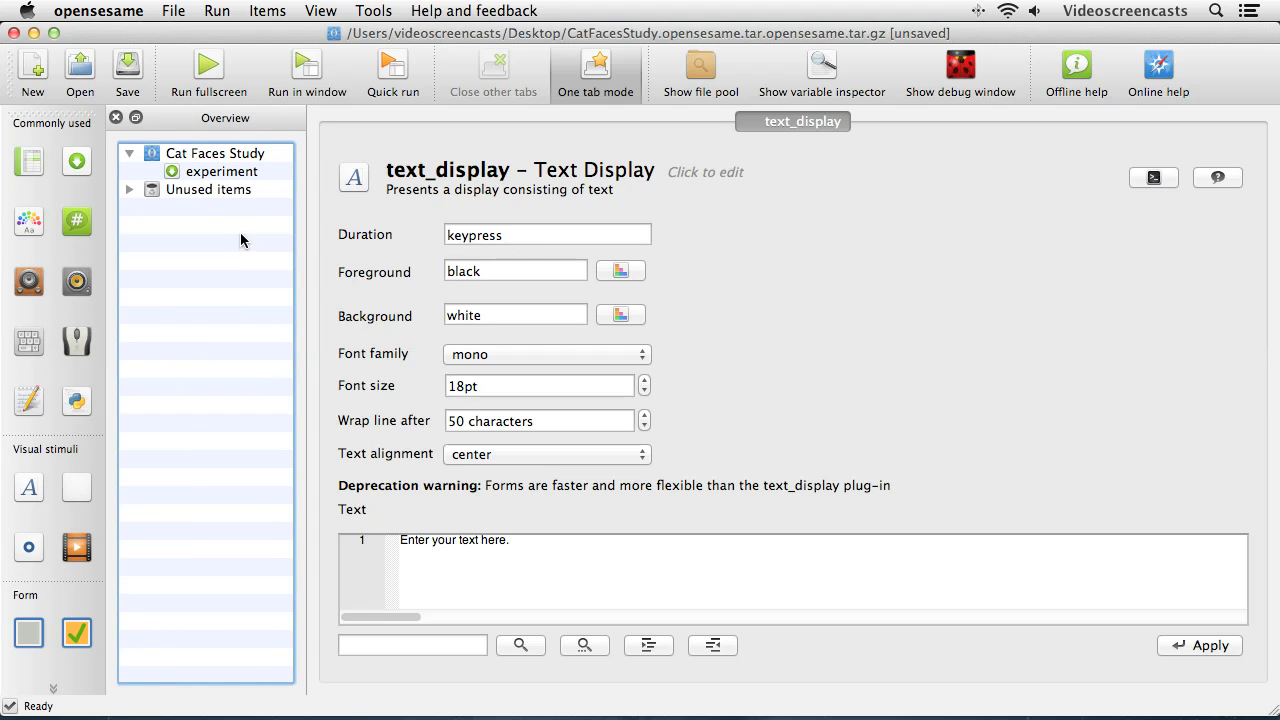
# Append a new form_text_render item named "instructions" to the experiment sequence.
pyautogui.click(223, 176)
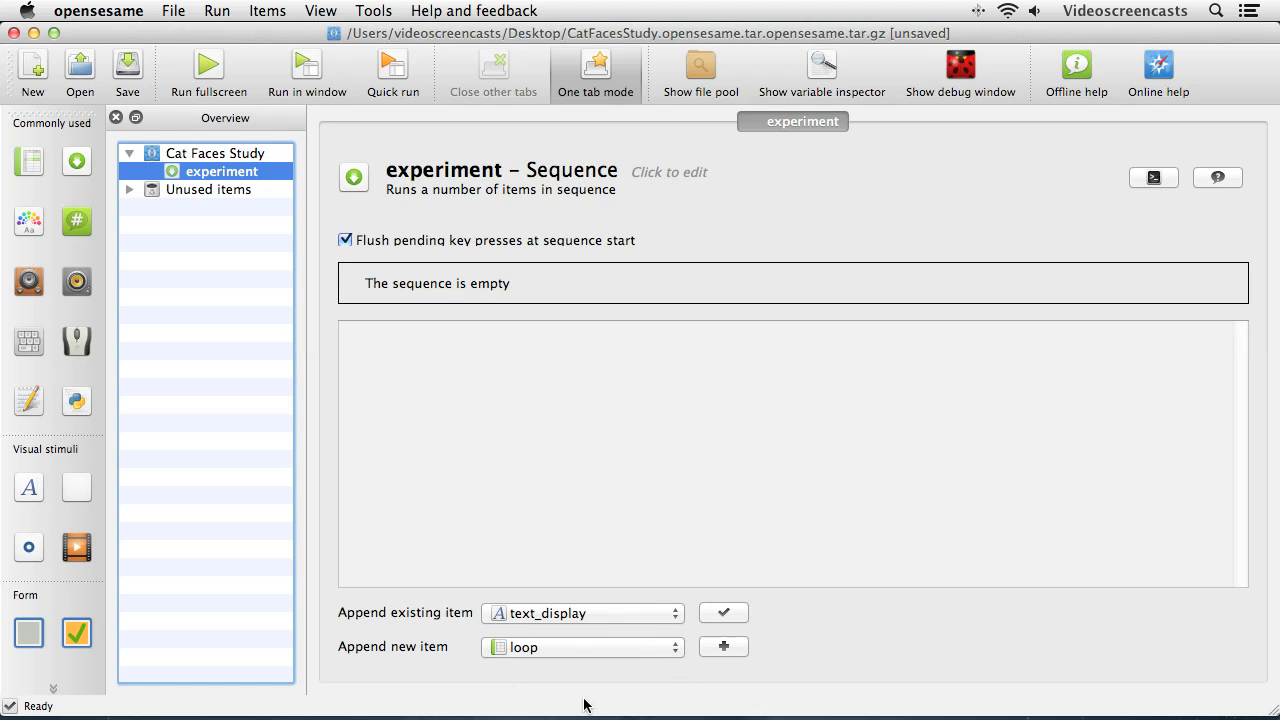
pyautogui.click(557, 649)
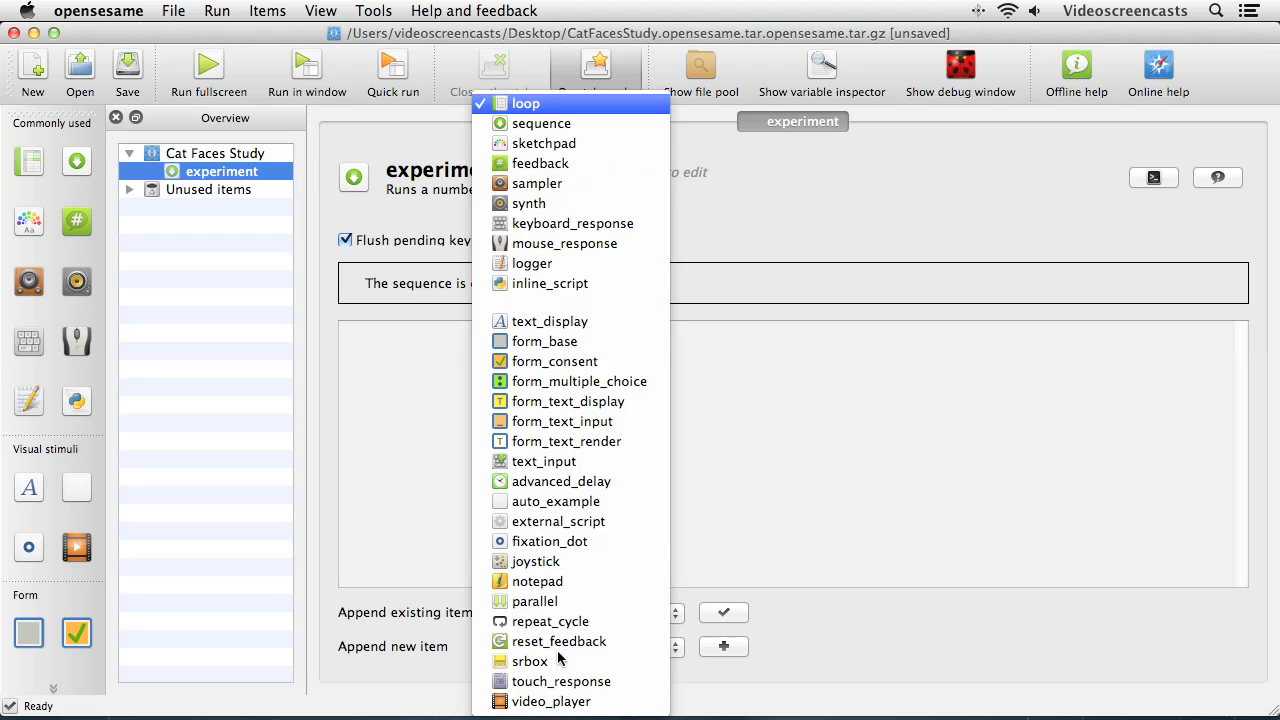
pyautogui.click(565, 446)
pyautogui.click(724, 650)
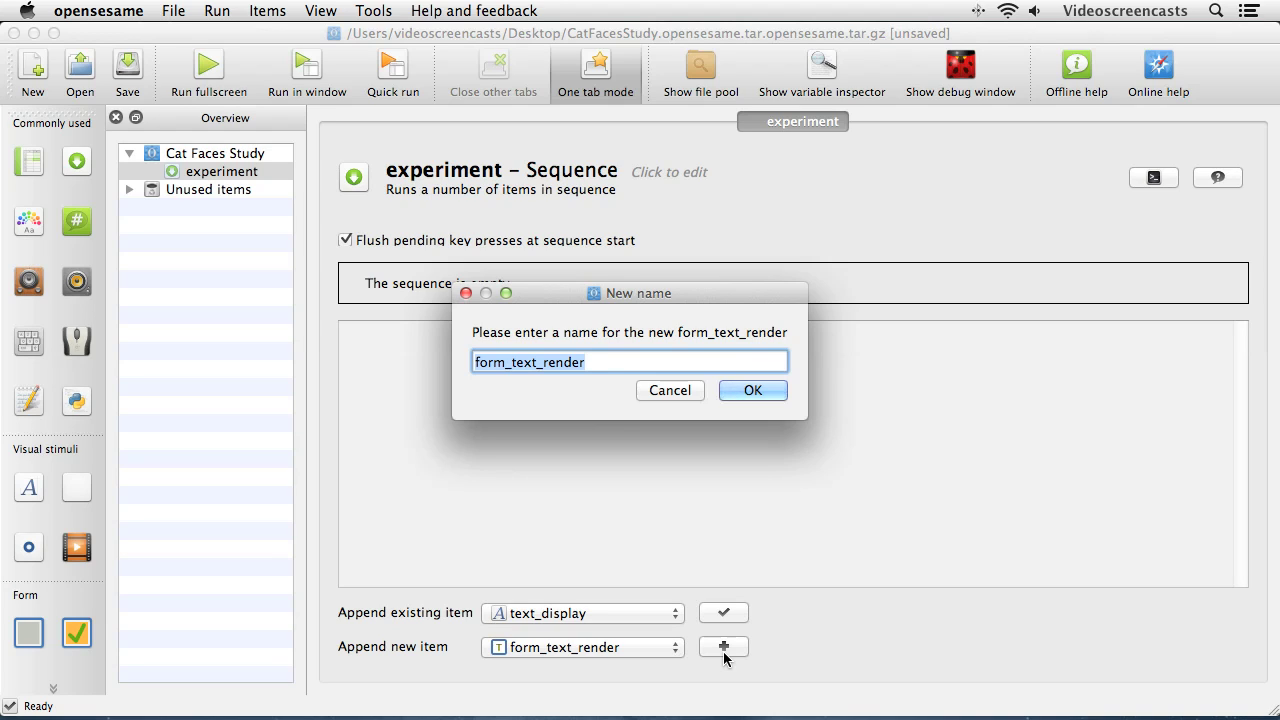
pyautogui.write('instrcutions')
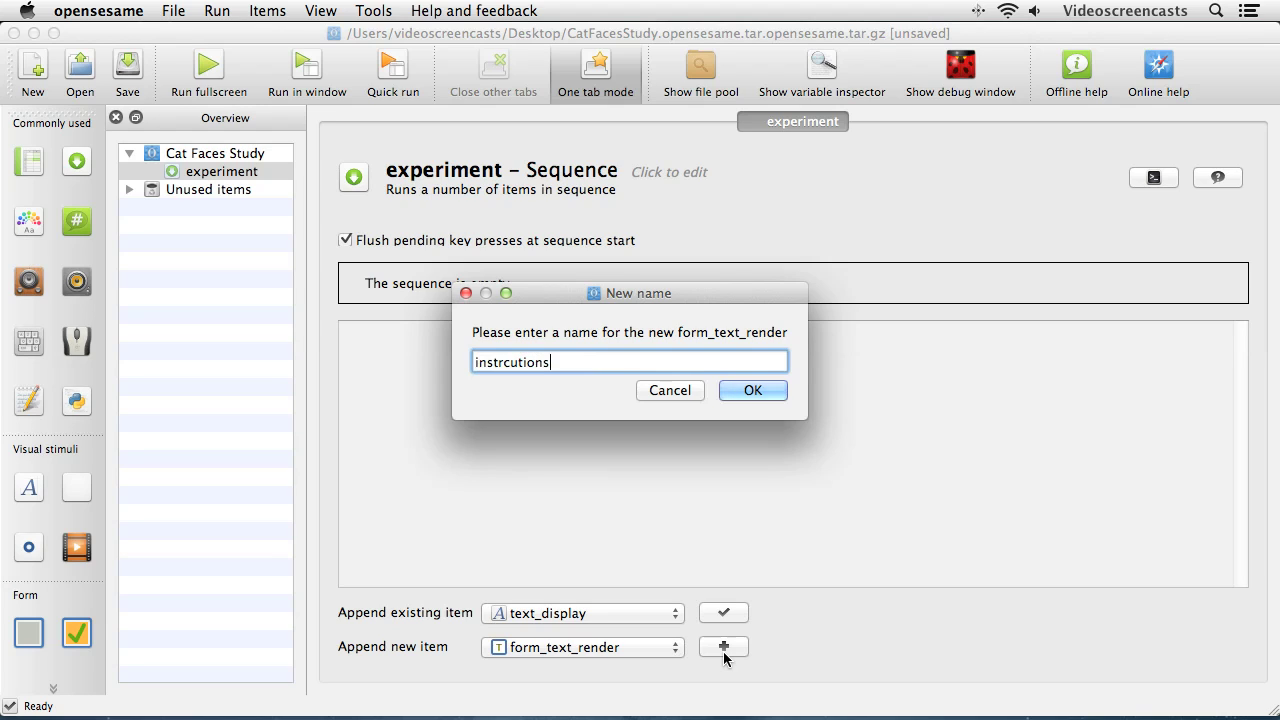
pyautogui.press('BackSpace')
pyautogui.press('BackSpace')
pyautogui.press('BackSpace')
pyautogui.press('BackSpace')
pyautogui.press('BackSpace')
pyautogui.press('BackSpace')
pyautogui.press('BackSpace')
pyautogui.write('uctions')
pyautogui.press('Return')
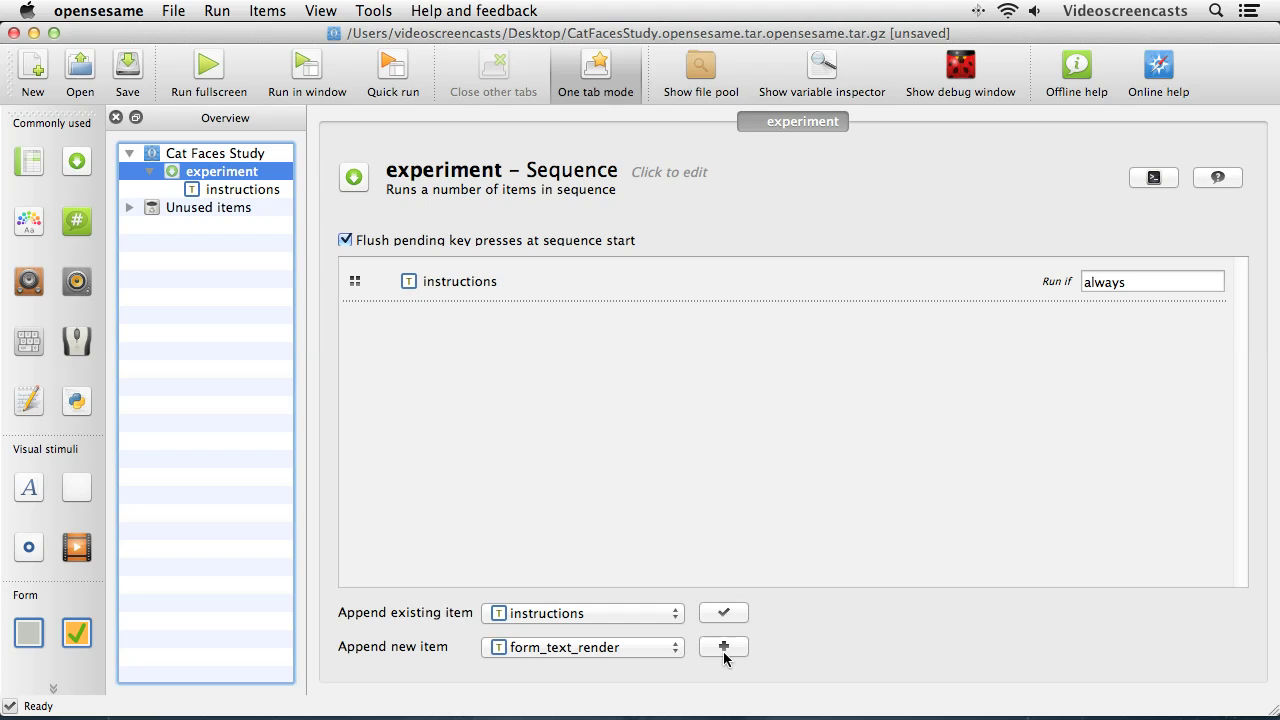
# Append a new keyboard_response item named "space_response" to the experiment sequence.
pyautogui.click(668, 647)
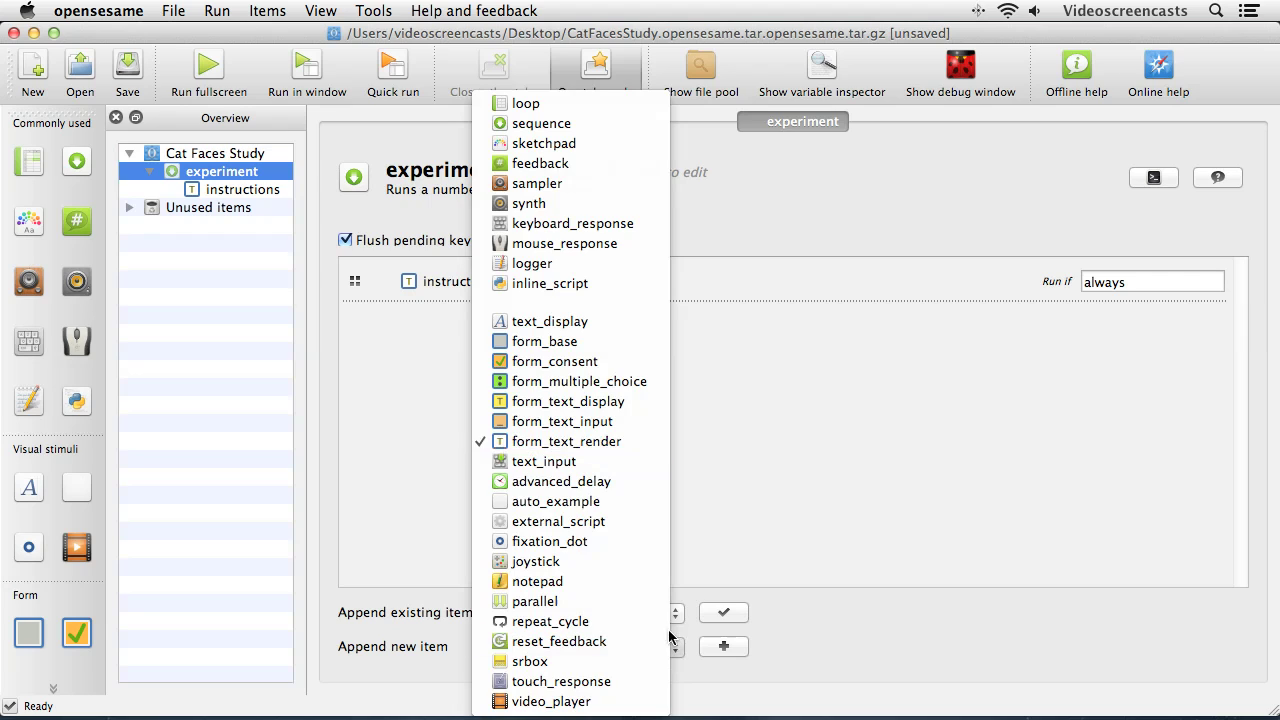
pyautogui.click(632, 232)
pyautogui.click(722, 648)
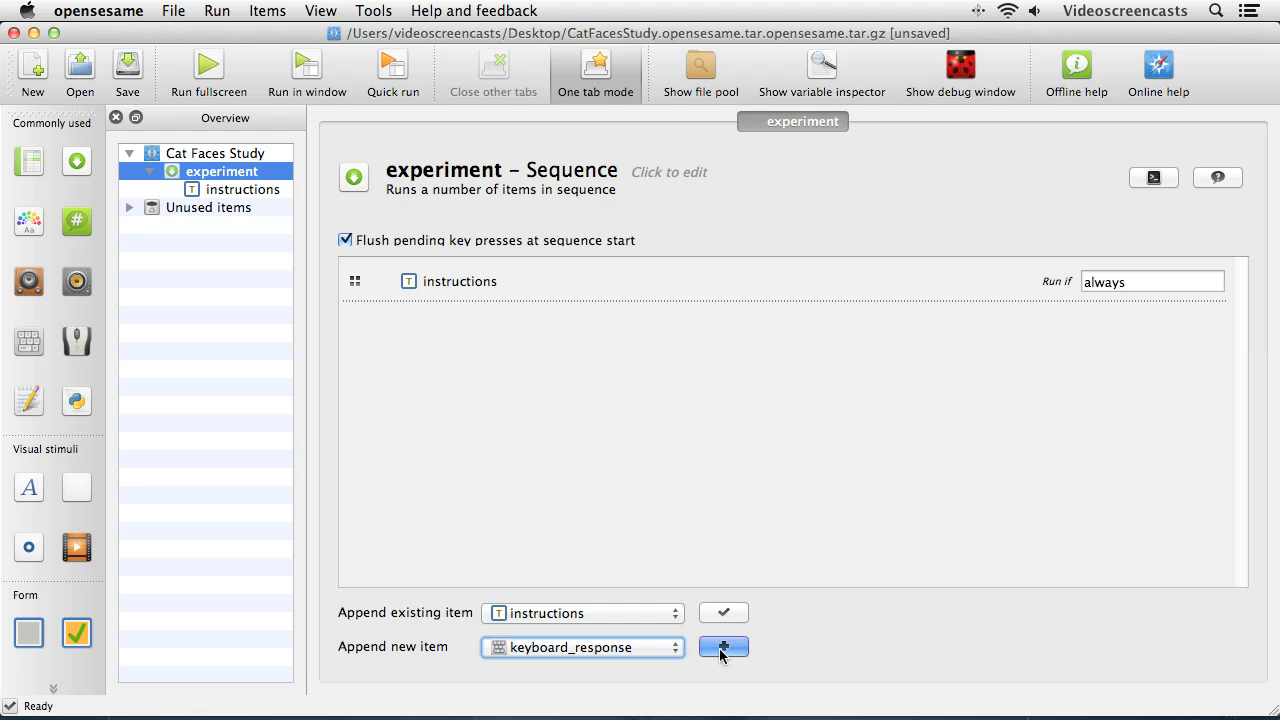
pyautogui.click(515, 366)
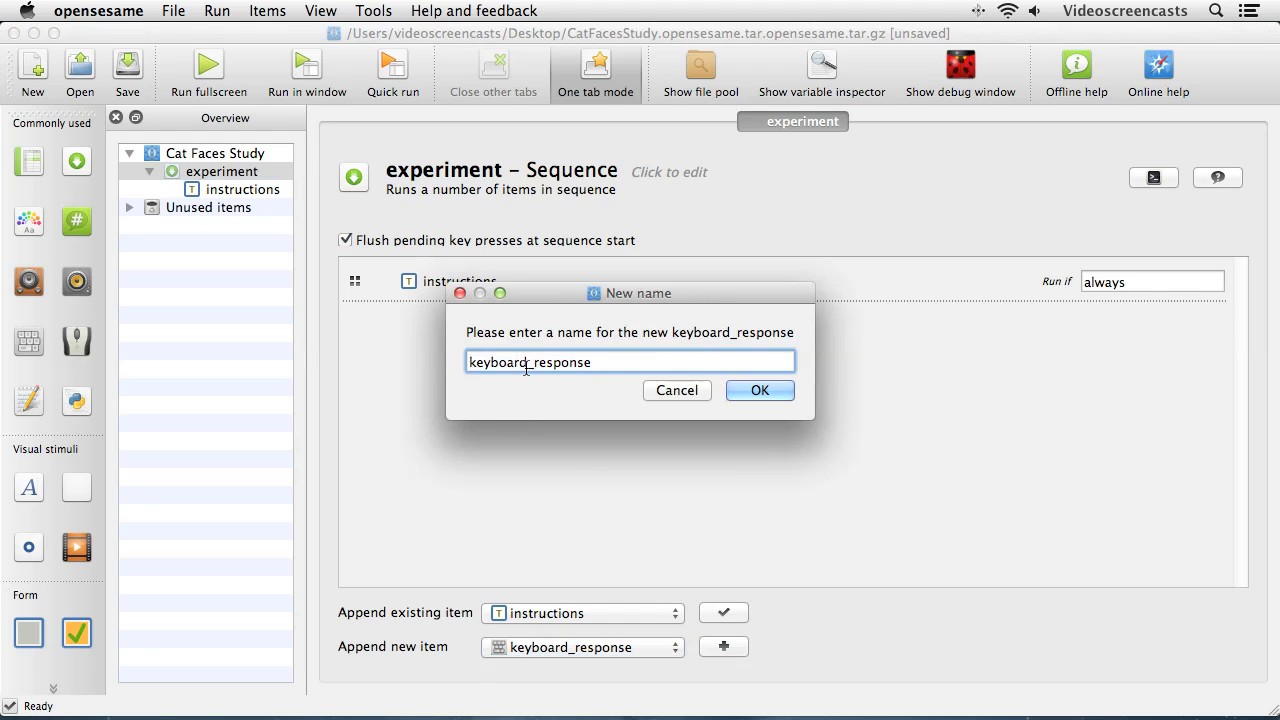
pyautogui.moveTo(527, 366); pyautogui.dragTo(467, 362)
pyautogui.write('space')
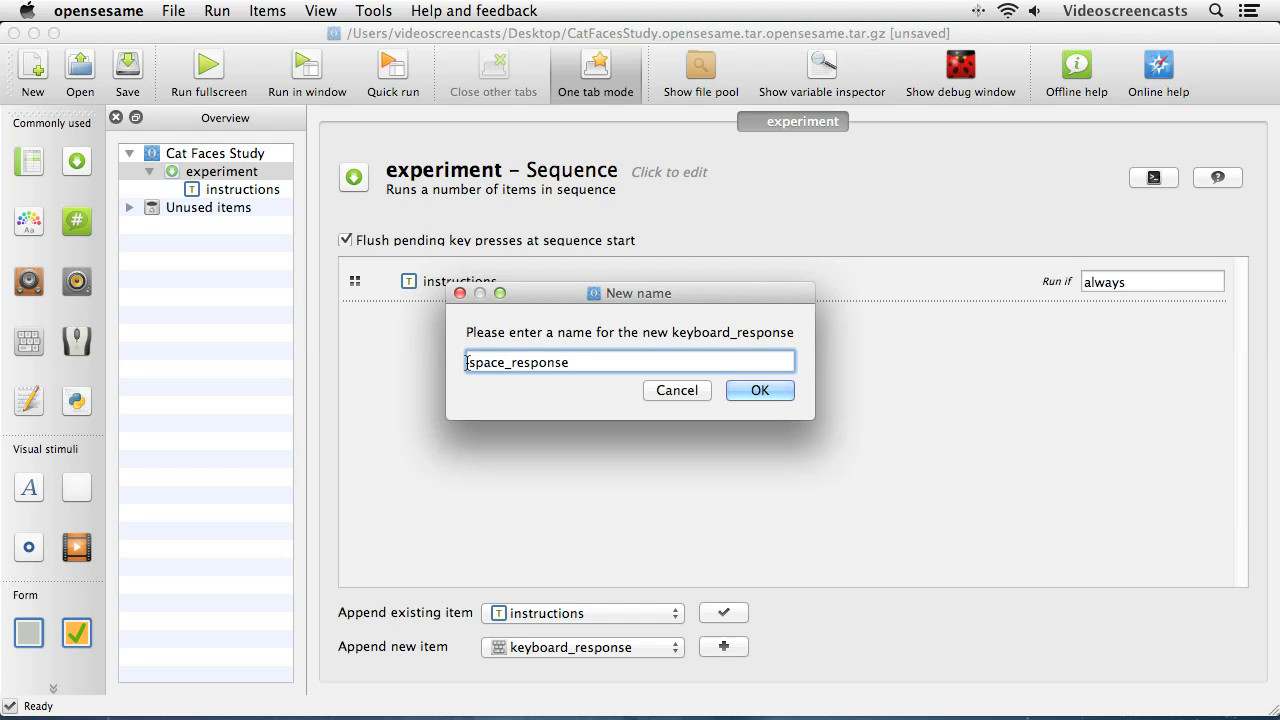
pyautogui.click(776, 394)
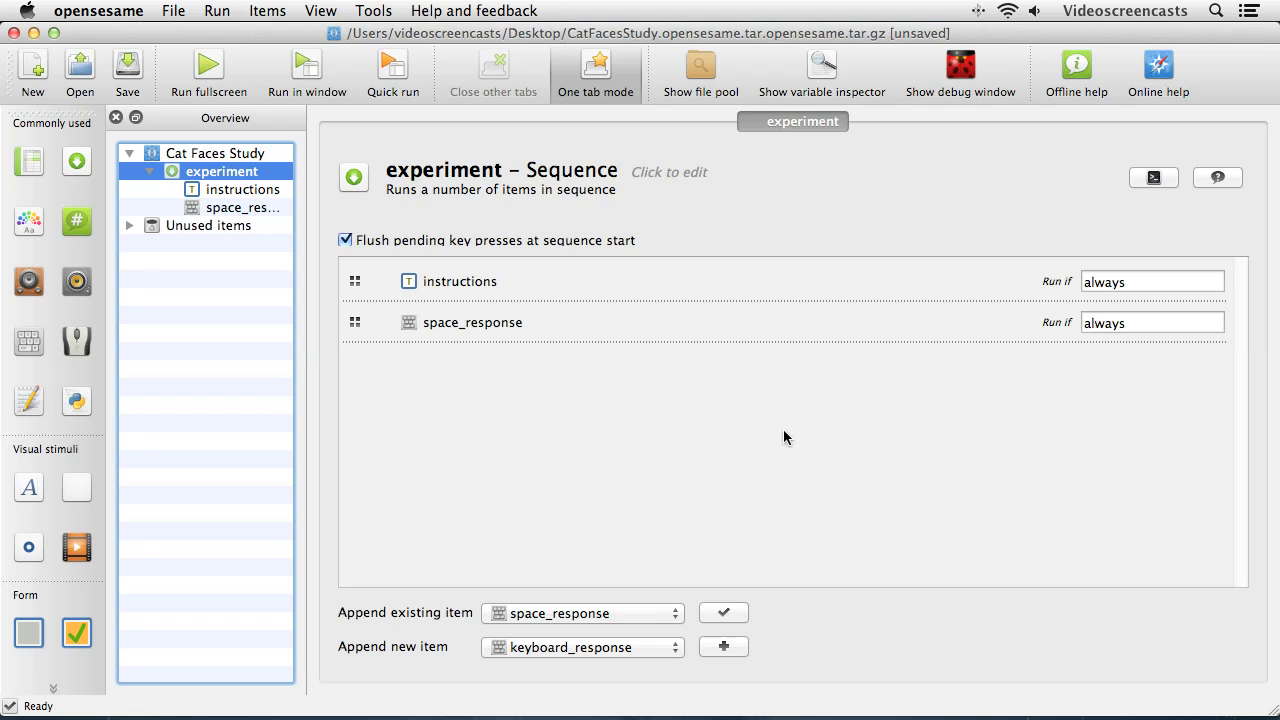
# Append a new loop named "experimentloop" to the experiment sequence, with a new sequence named "trialsequence" as the item it runs.
pyautogui.click(649, 652)
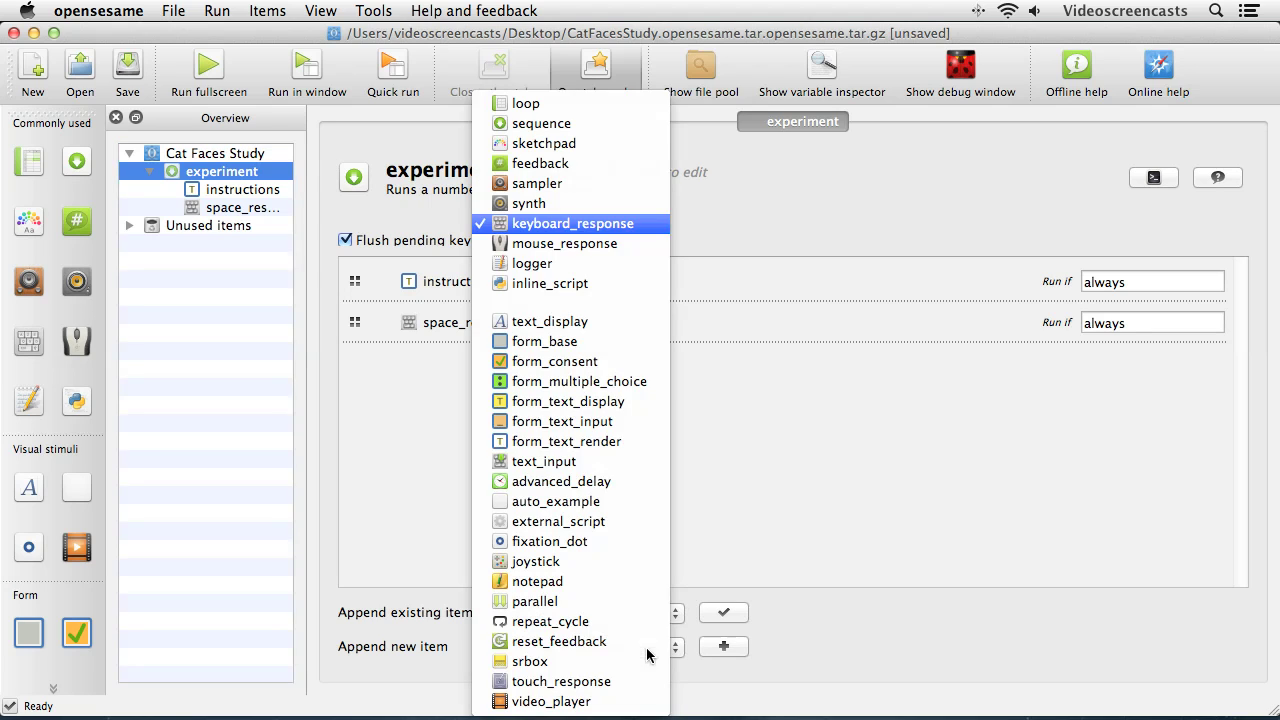
pyautogui.click(587, 105)
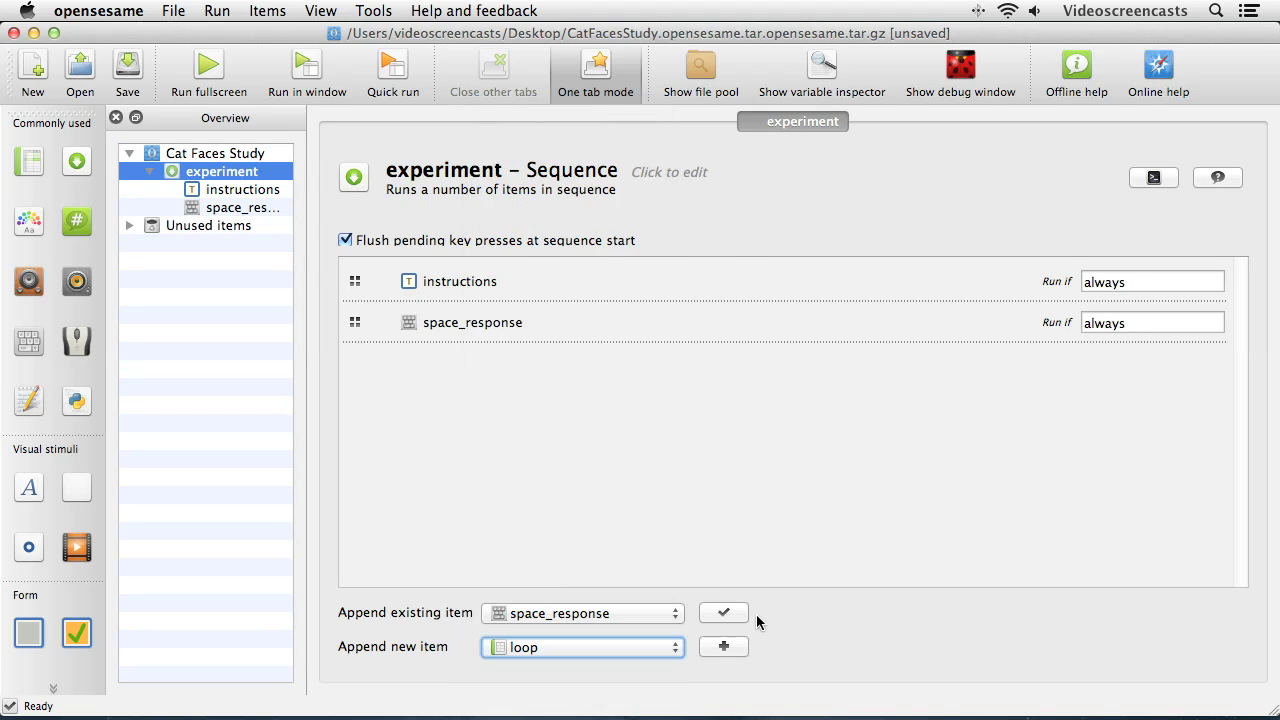
pyautogui.click(724, 647)
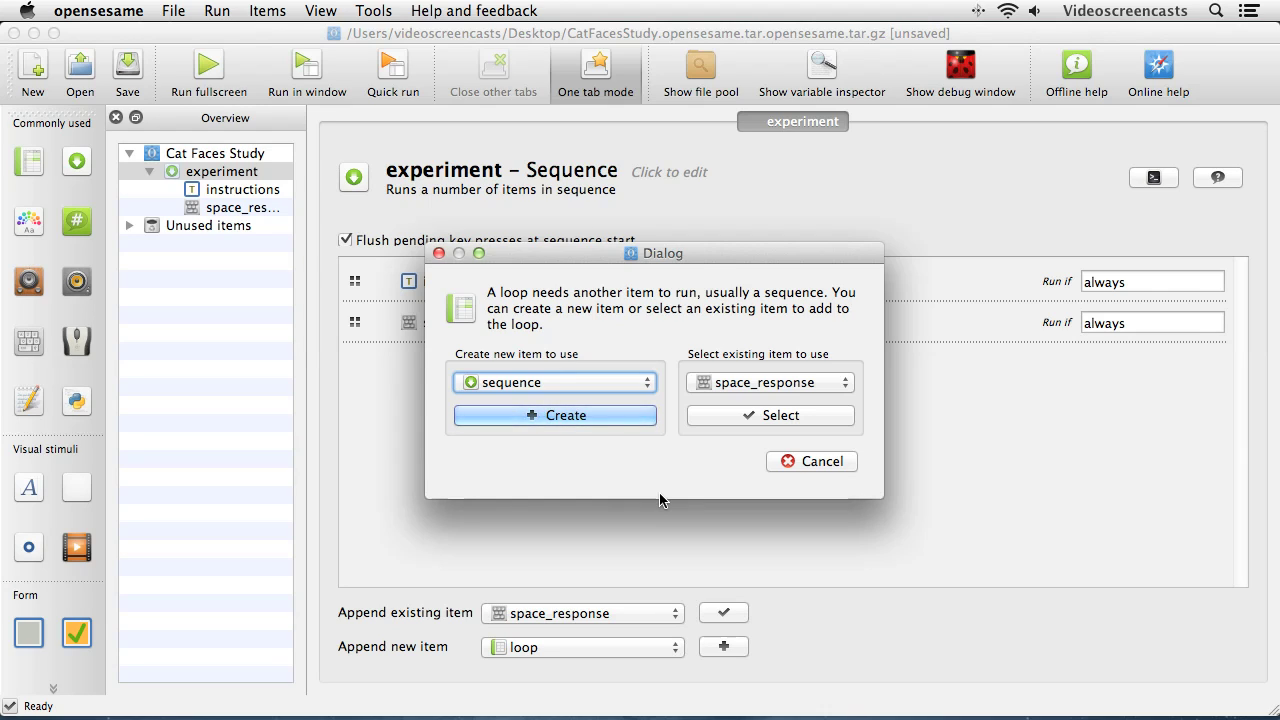
pyautogui.click(555, 417)
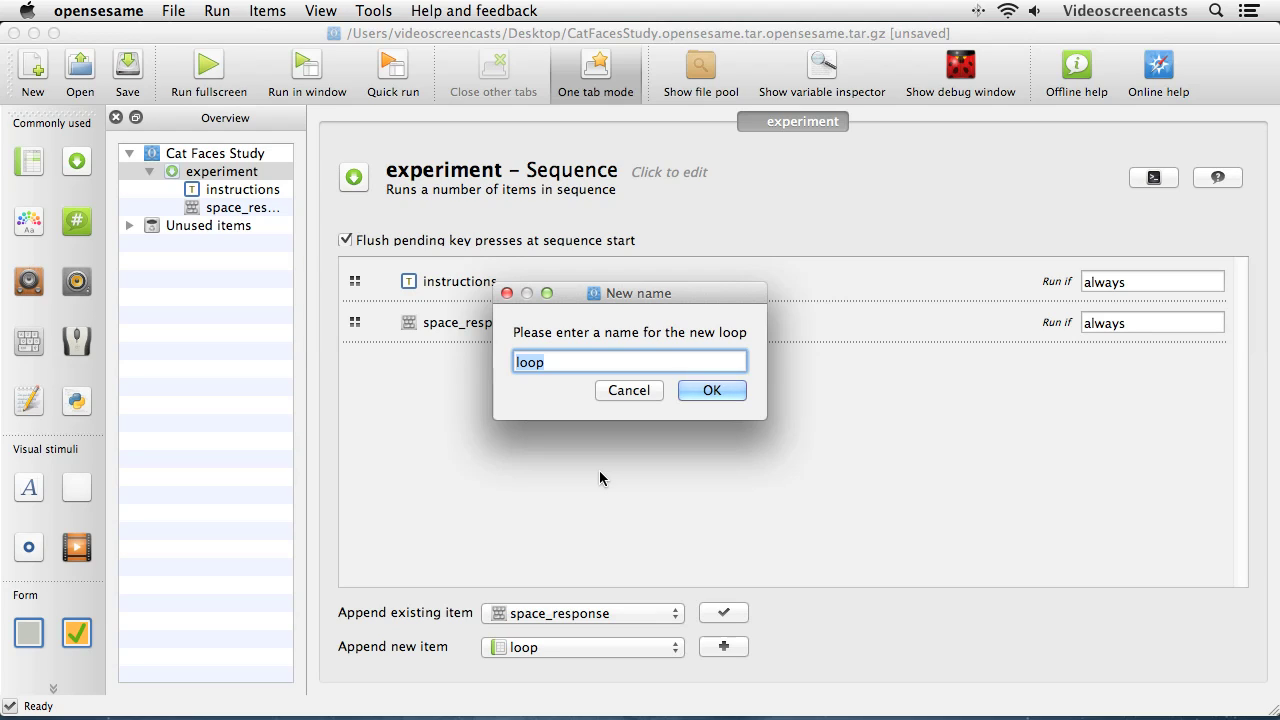
pyautogui.write('experimentloop')
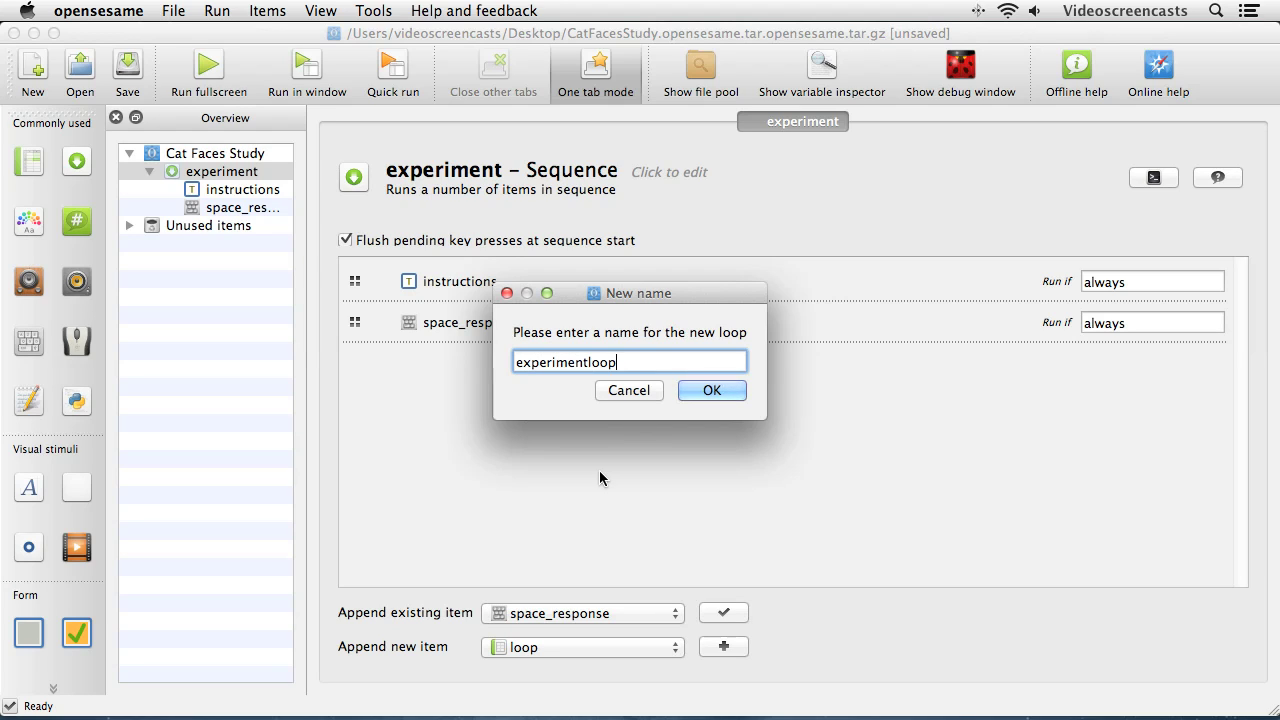
pyautogui.press('Return')
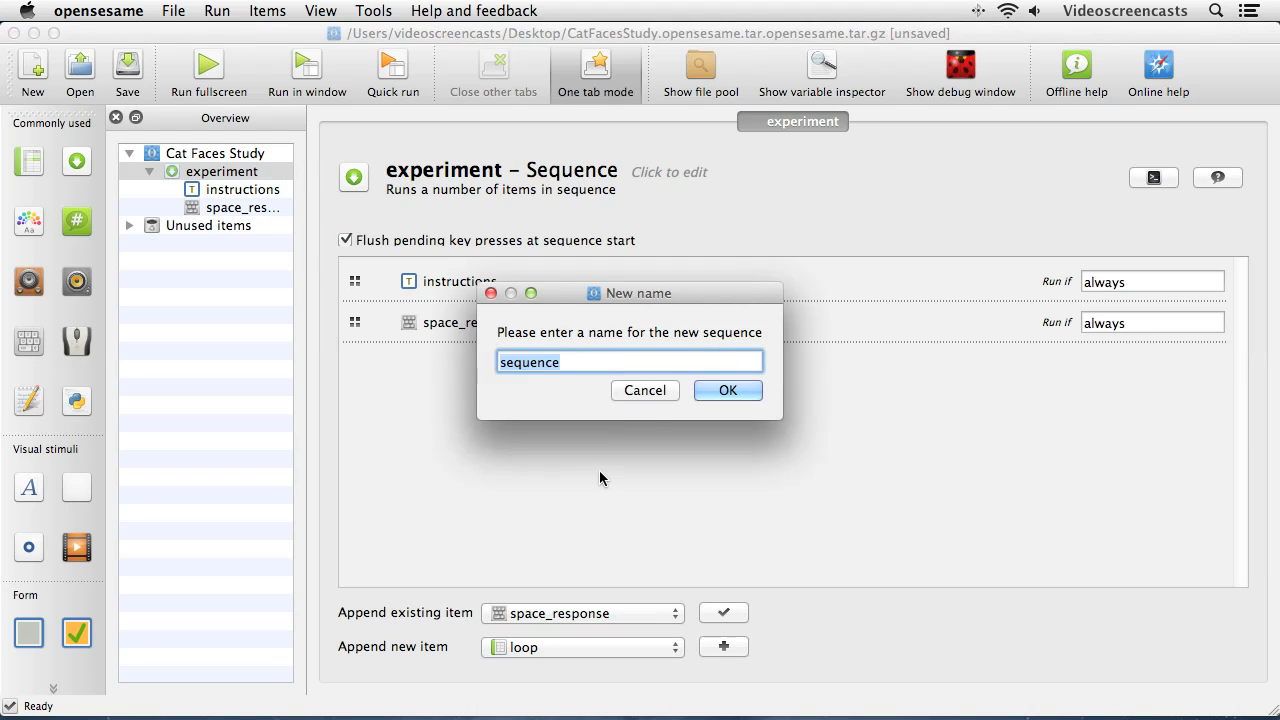
pyautogui.write('t')
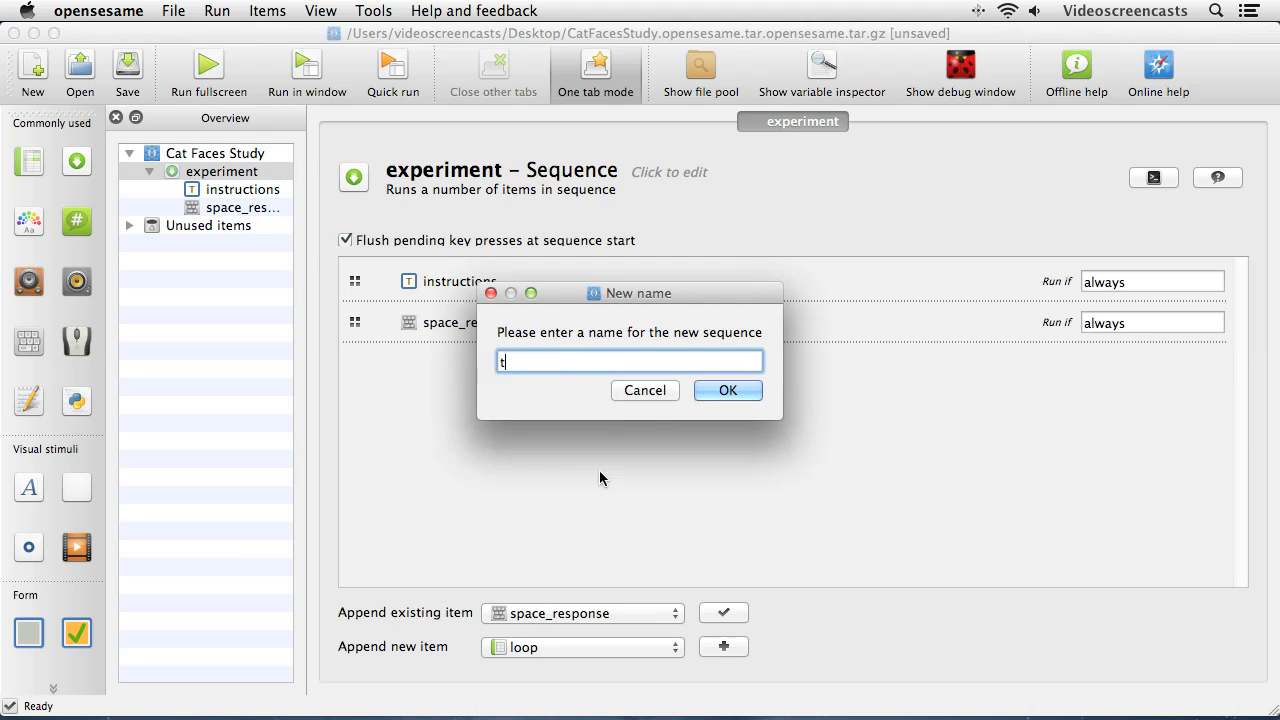
pyautogui.write('rialsequence')
pyautogui.press('Return')
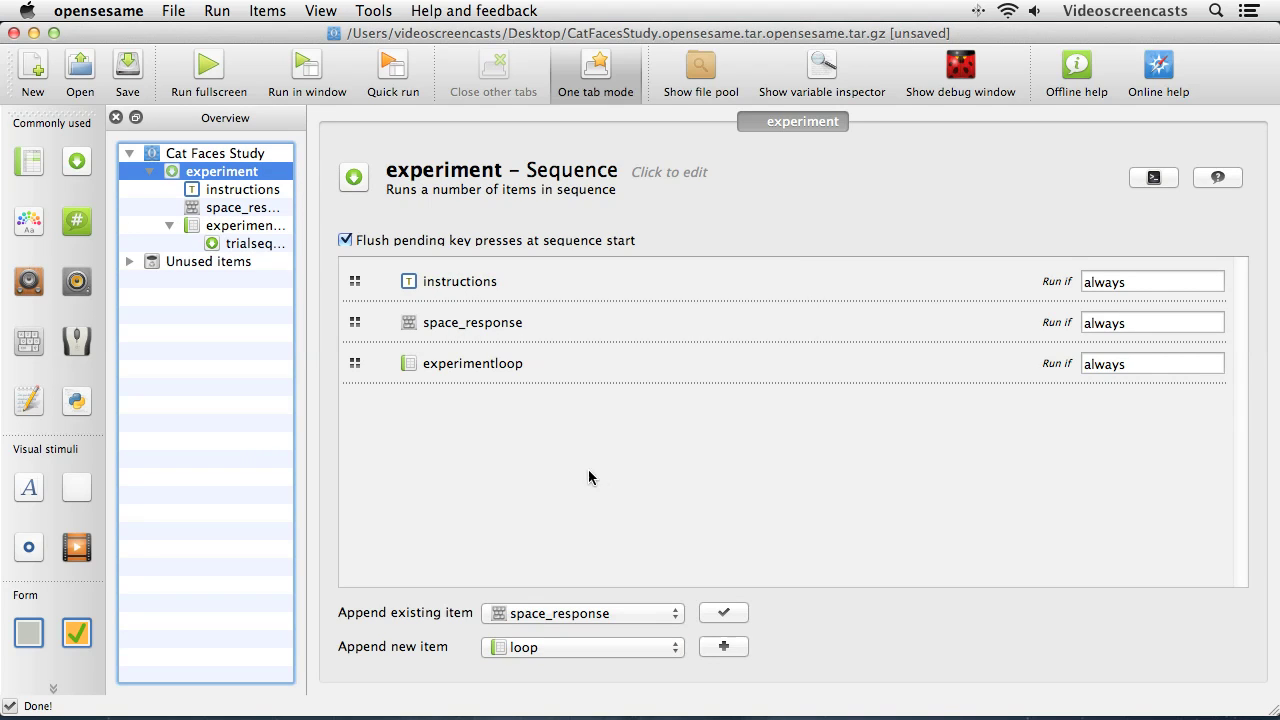
# Append a new form_text_render item named "goodbye" to the experiment sequence, followed by the existing space_response item.
pyautogui.click(170, 226)
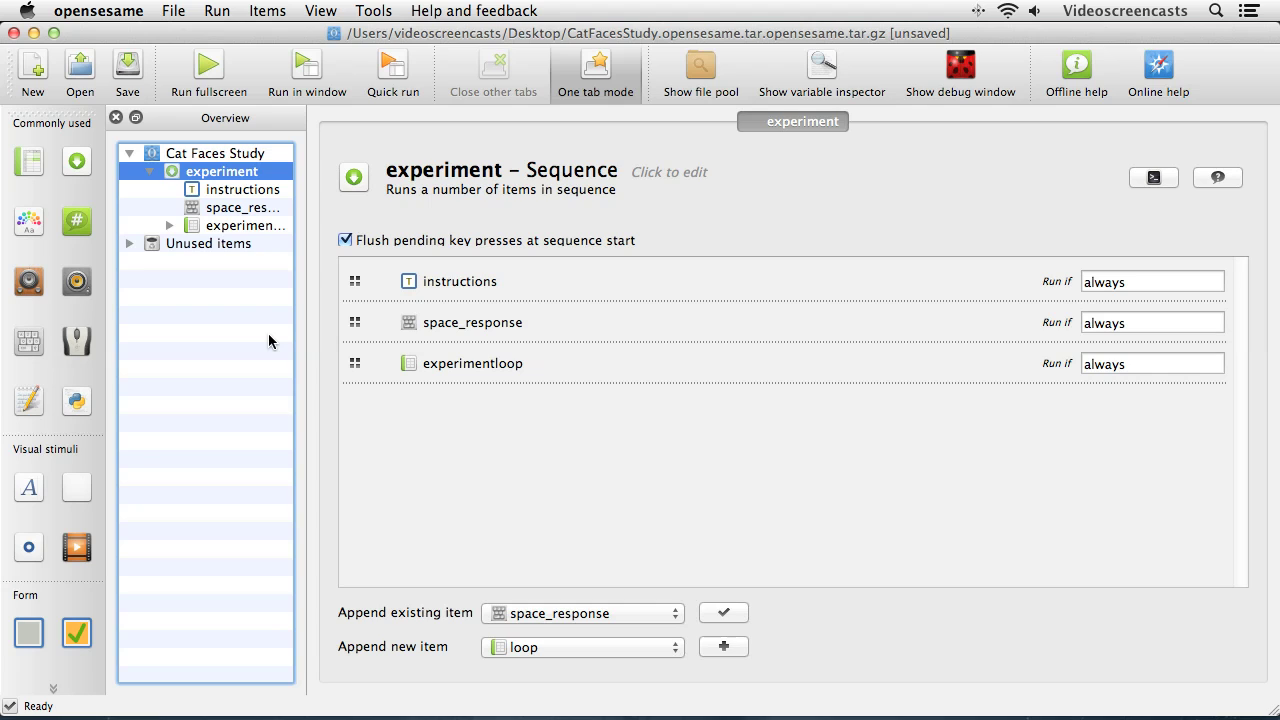
pyautogui.click(597, 648)
pyautogui.click(597, 443)
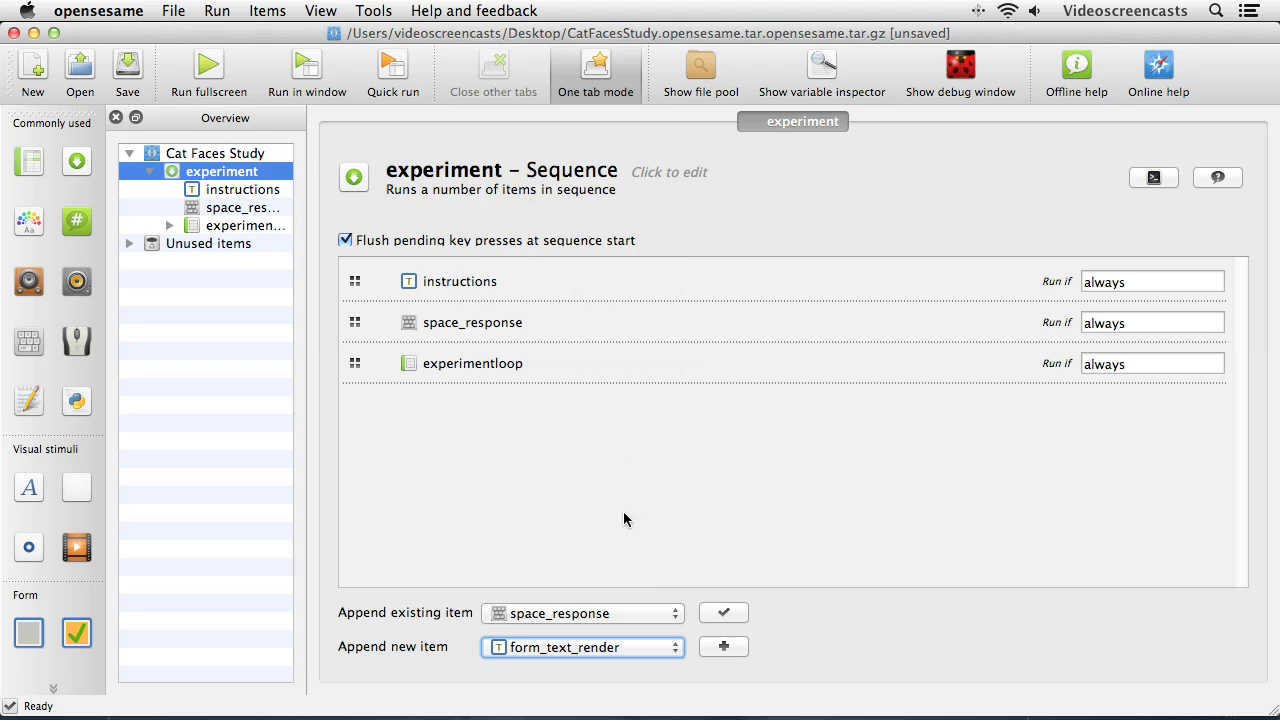
pyautogui.click(724, 646)
pyautogui.write('goodbye')
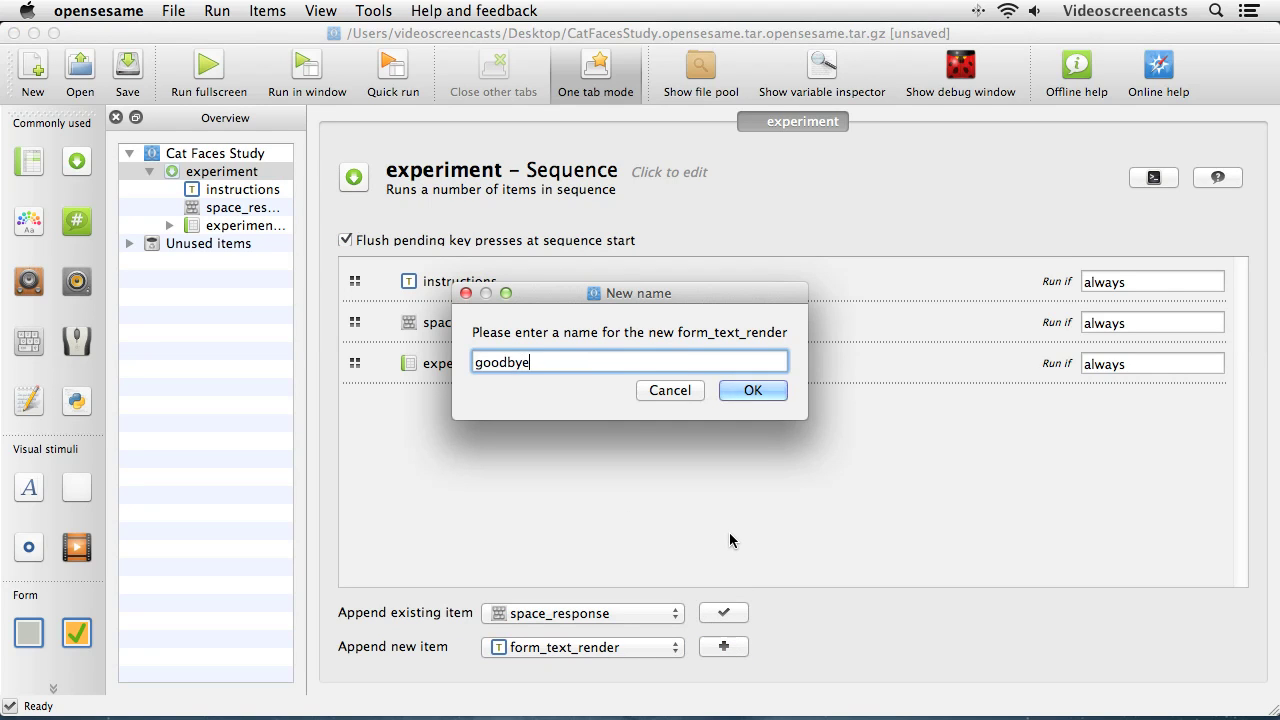
pyautogui.press('Return')
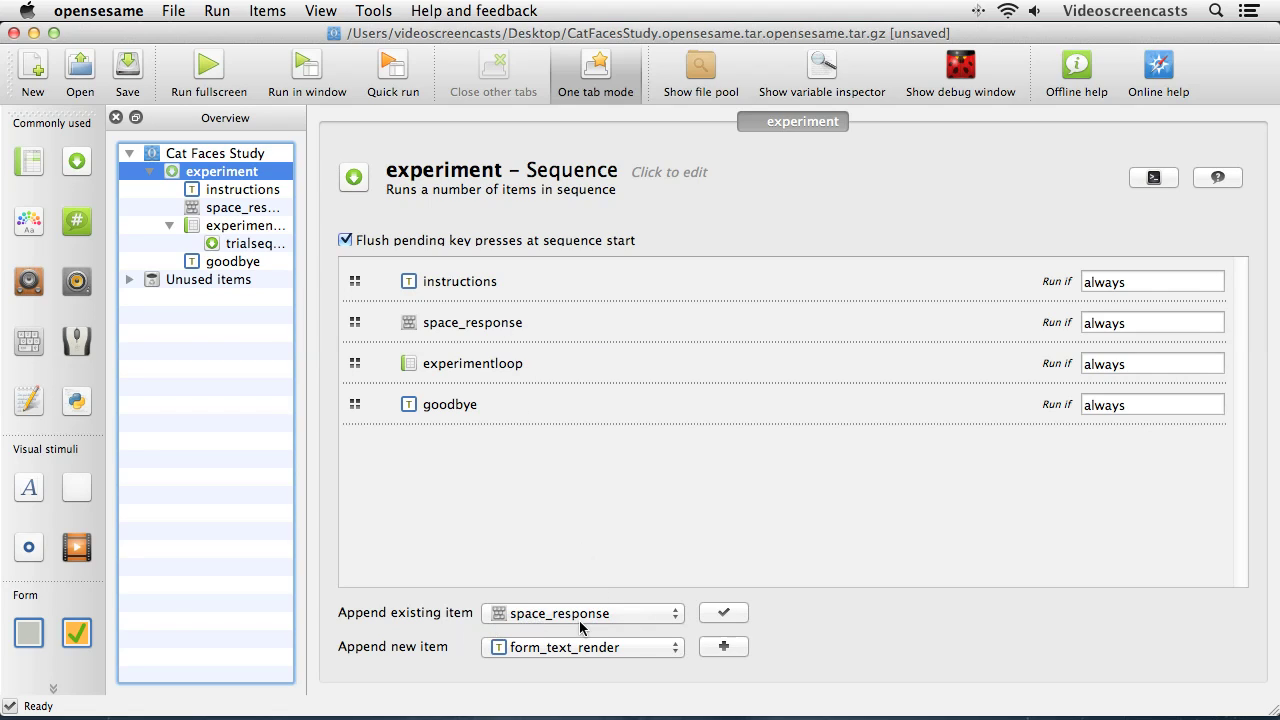
pyautogui.click(724, 614)
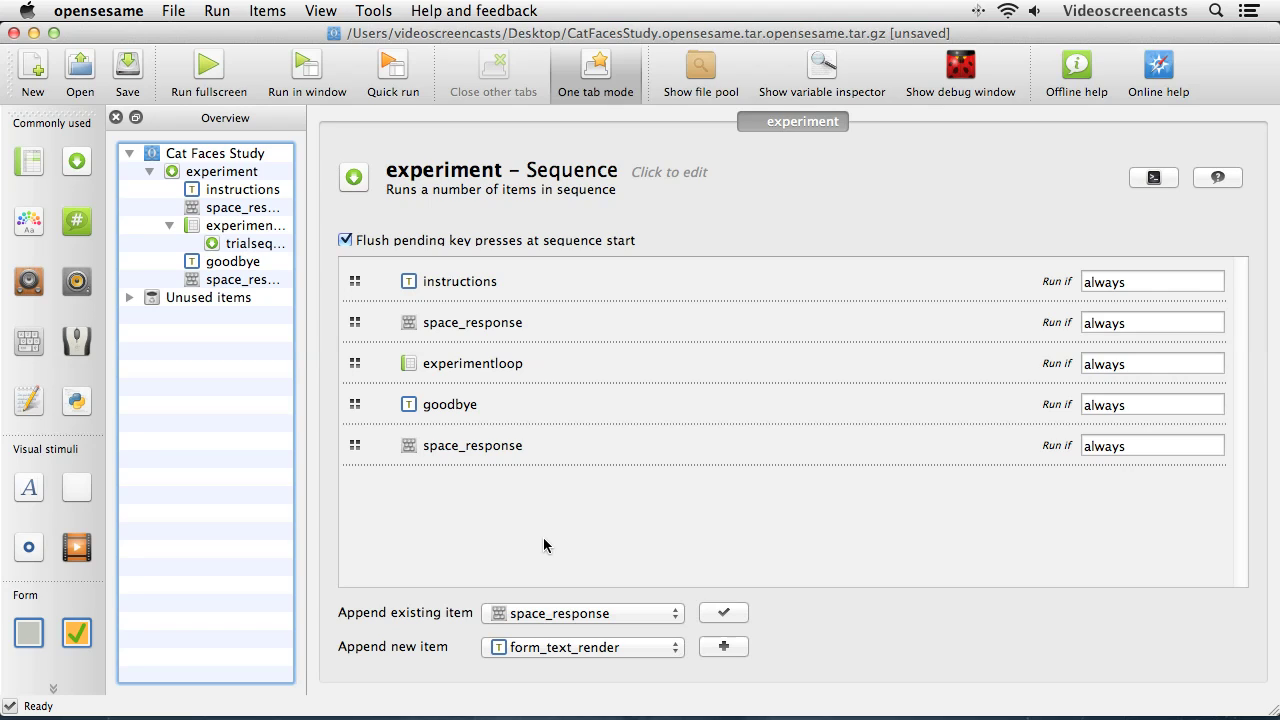
pyautogui.click(169, 225)
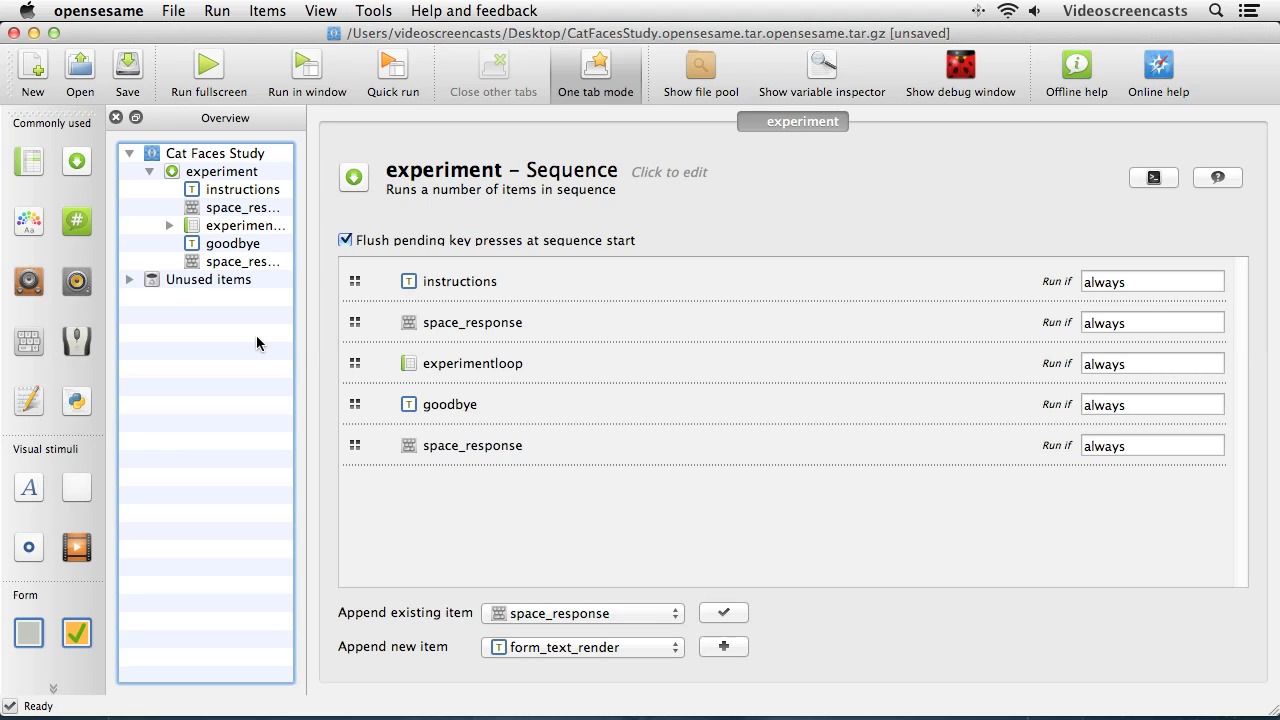
# Replace the instructions text with the cat faces welcome and task description, giving Z for male, M for female and SPACEBAR to begin.
pyautogui.click(232, 192)
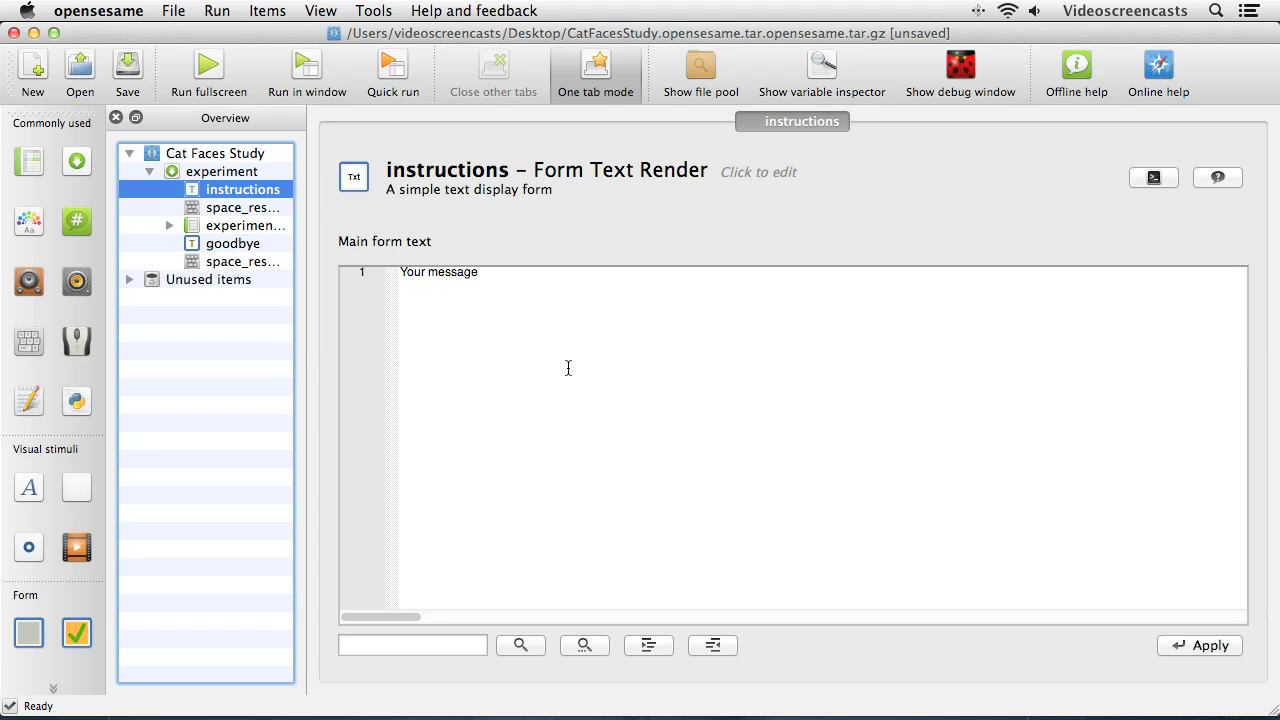
pyautogui.moveTo(494, 275); pyautogui.dragTo(396, 272)
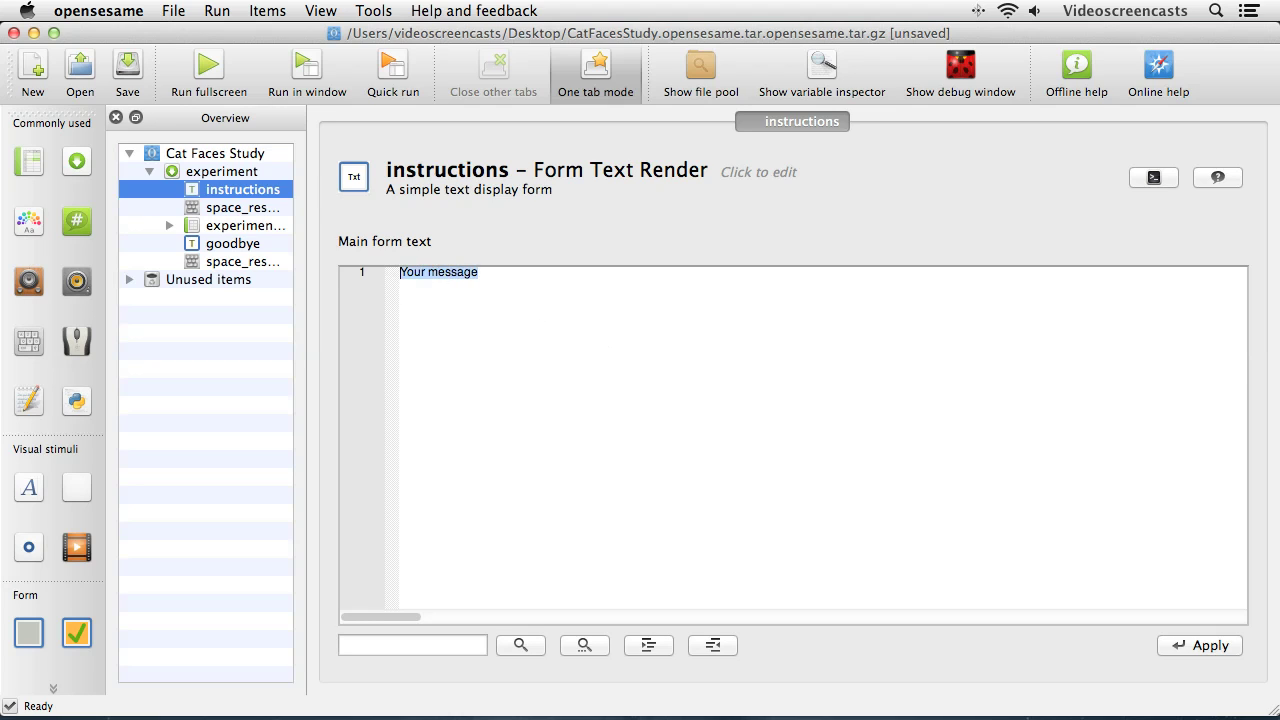
pyautogui.write('Welcome to the cat faces experiment!  You will see a series of cat faces presented on the screen. Your task is to indicate whether you think the cat is male or female.  If you think the cat is male, press the Z key.  If you think the cat is female, press the M key.  Press the SPACEBAR when you are ready to begin.')
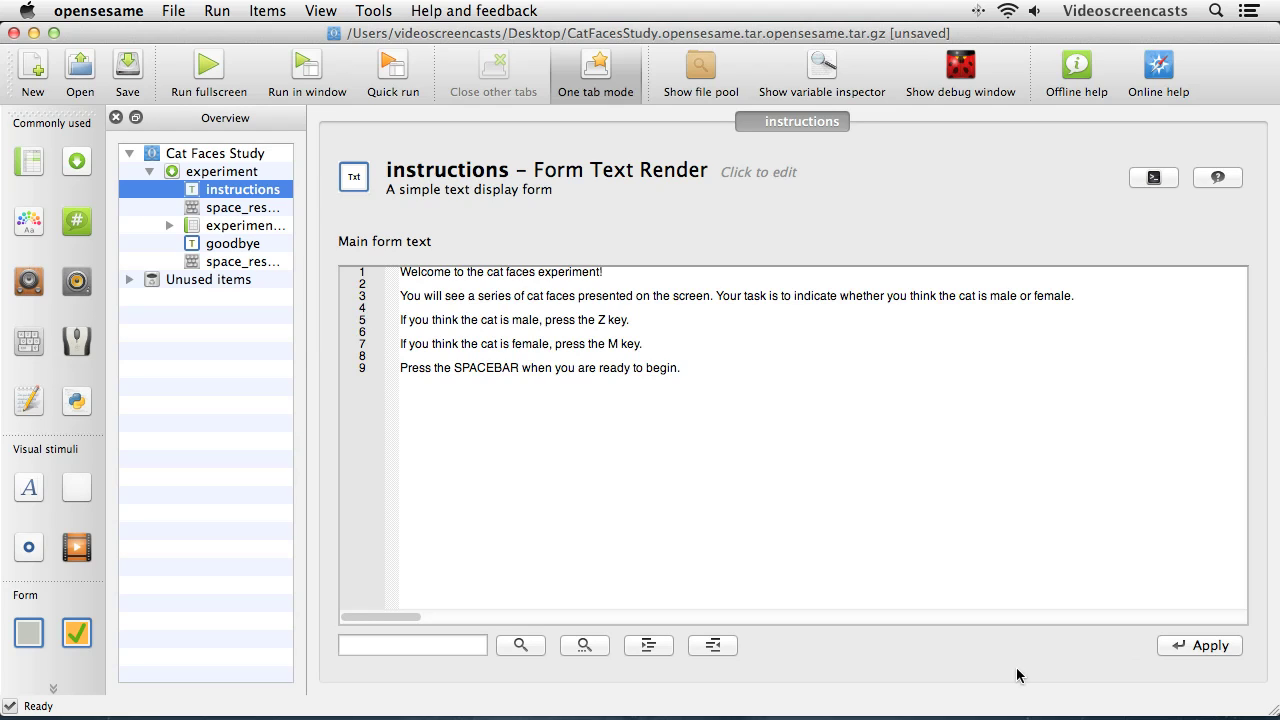
# Replace the goodbye text with "Thank you for taking part in the this study!" and "If you have any questions, please ask the experimenter.", applying the change.
pyautogui.click(248, 250)
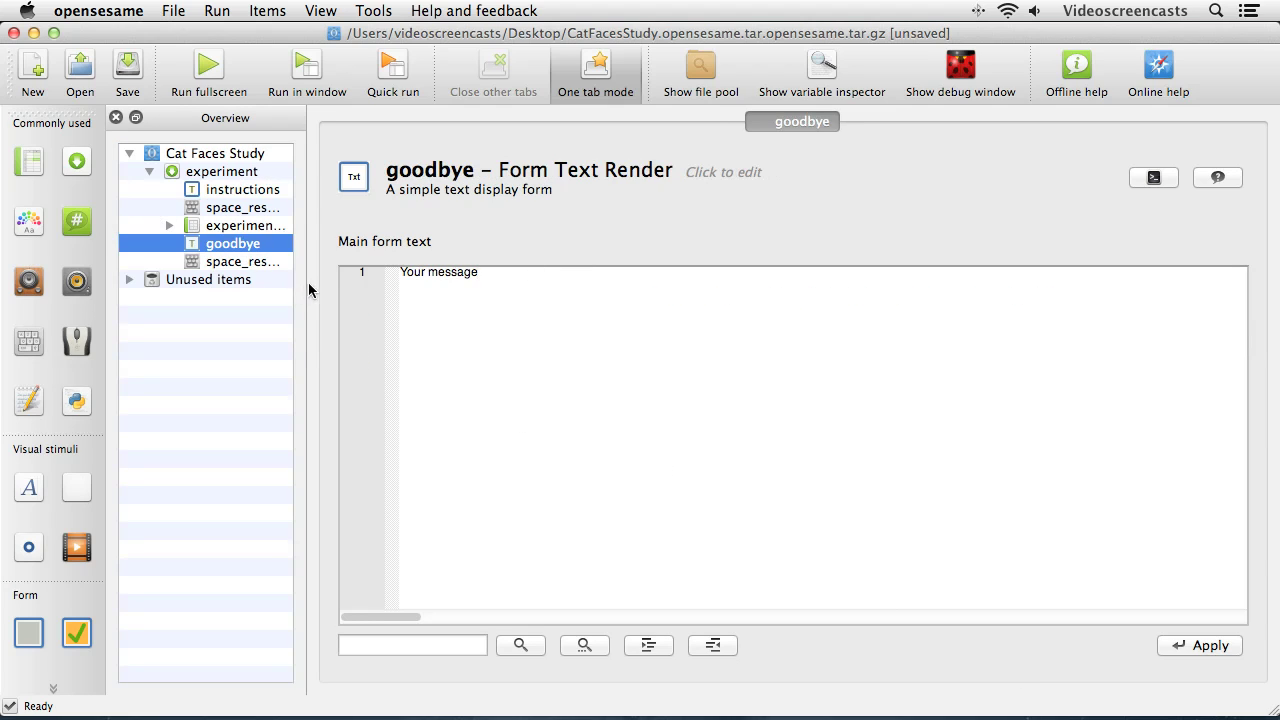
pyautogui.moveTo(500, 271); pyautogui.dragTo(368, 266)
pyautogui.write('Th')
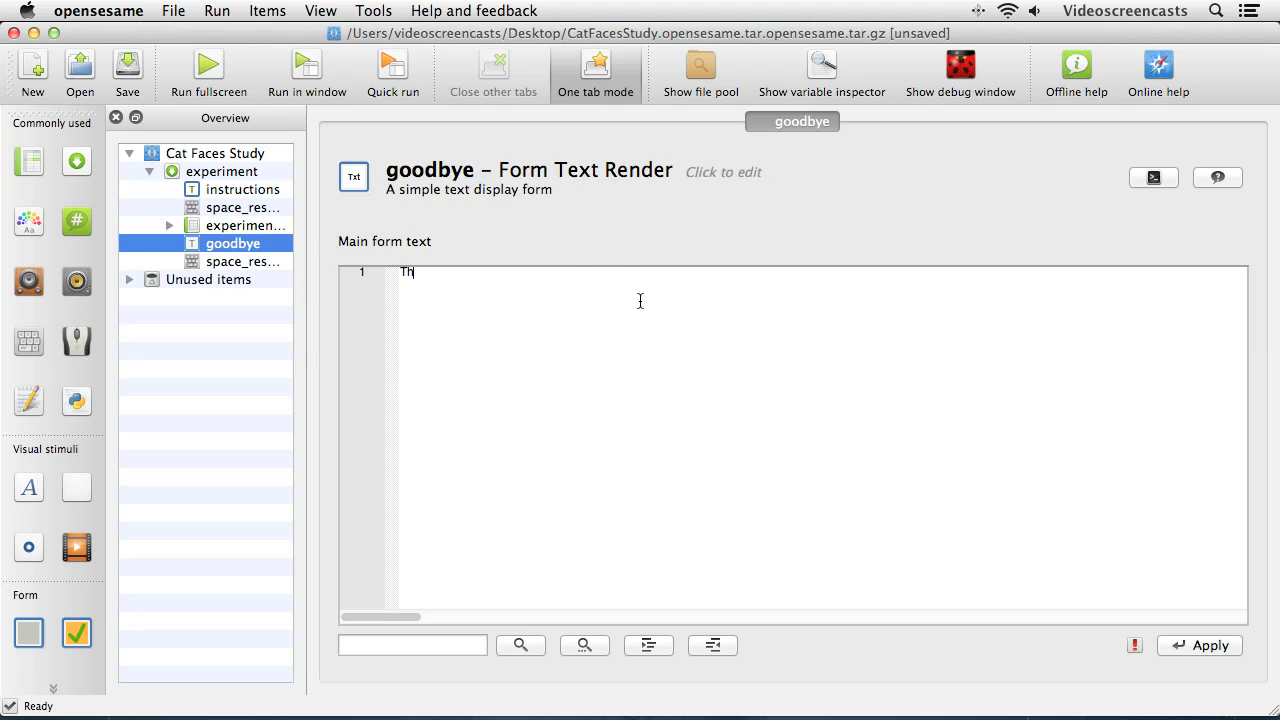
pyautogui.write('ank you for taking part in the this study!')
pyautogui.press('Return')
pyautogui.press('Return')
pyautogui.write('If you have any questions, please ask the experimenter')
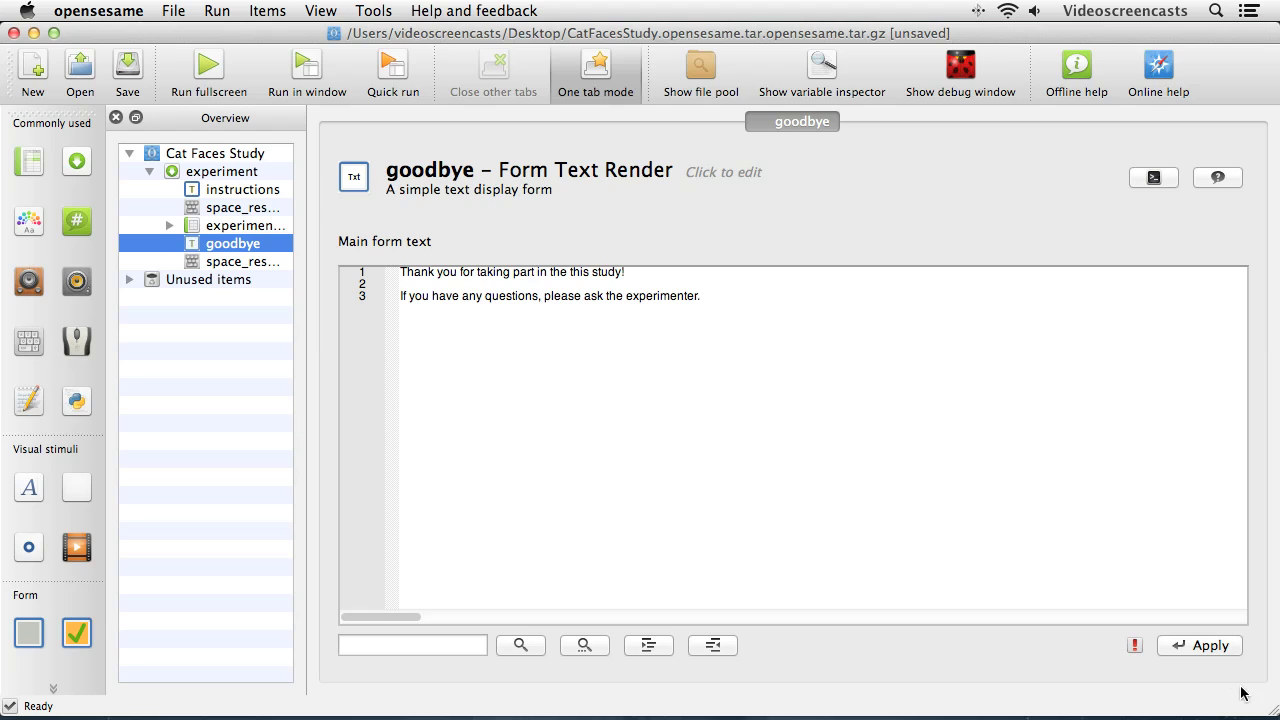
pyautogui.click(1203, 646)
# Set the space_response item's allowed responses to SPACE and view the list of available key names.
pyautogui.click(241, 210)
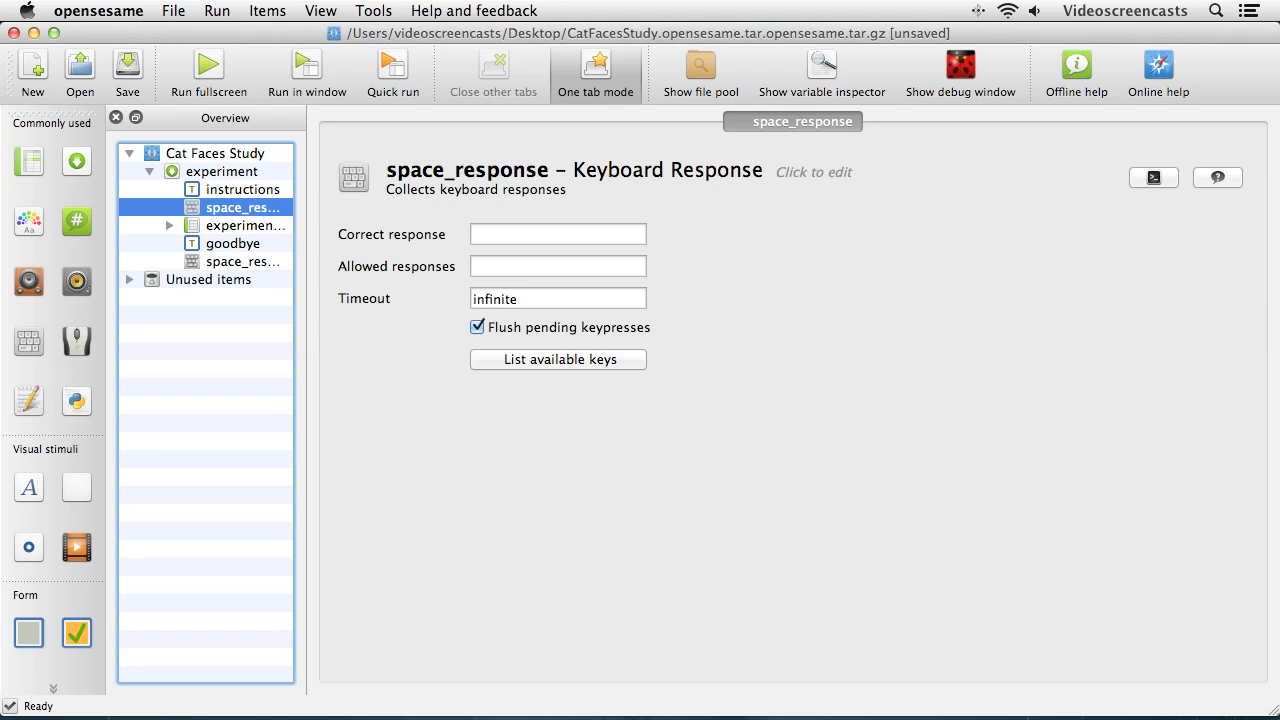
pyautogui.click(480, 263)
pyautogui.write('SPACE')
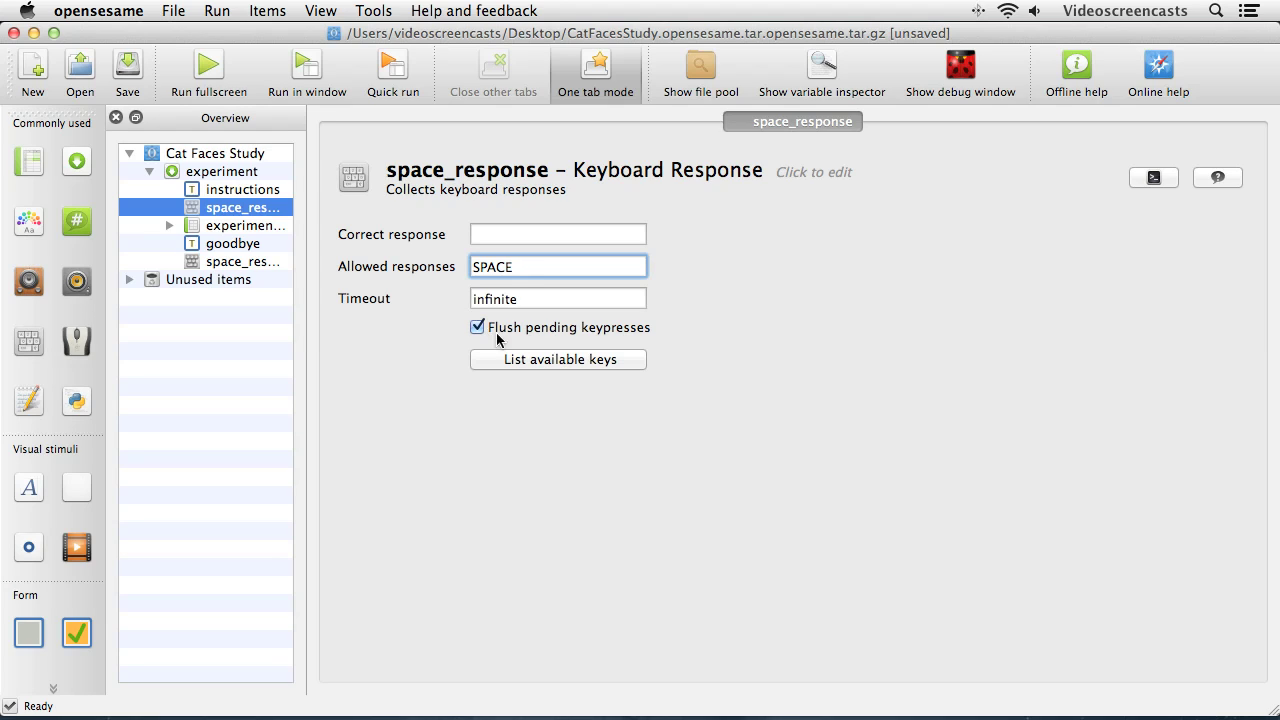
pyautogui.click(543, 362)
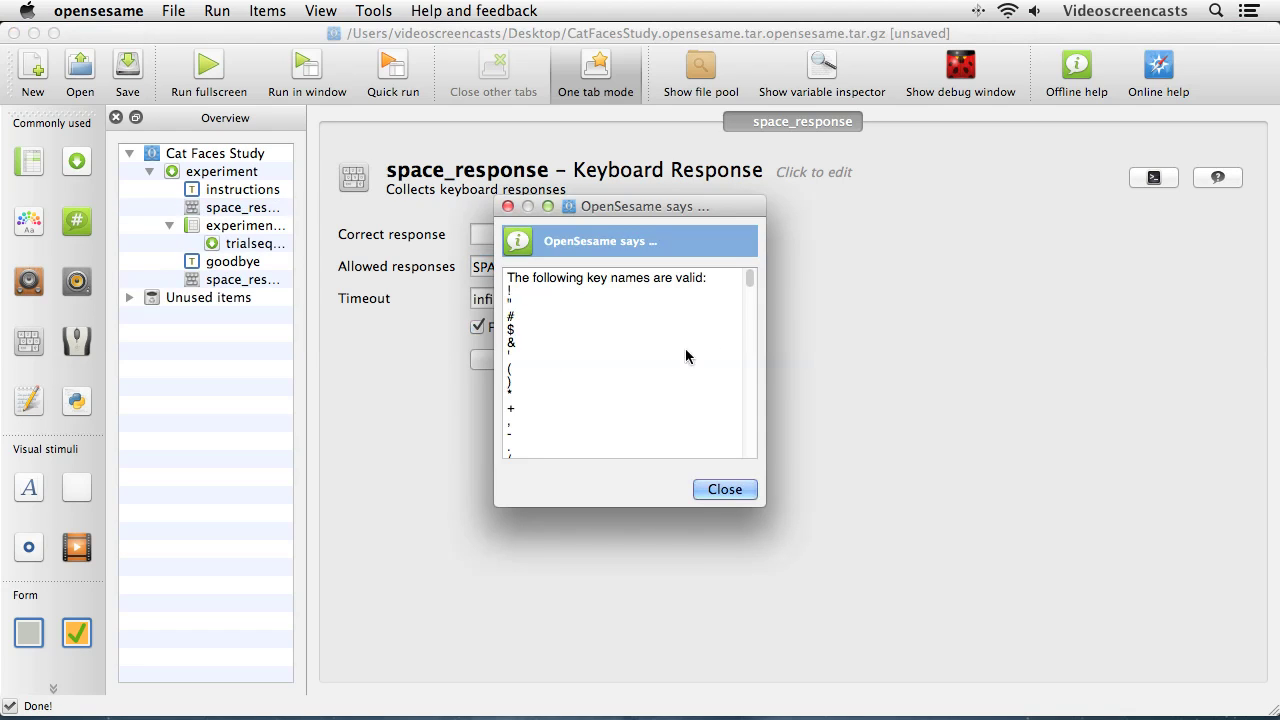
pyautogui.moveTo(755, 280); pyautogui.dragTo(752, 338)
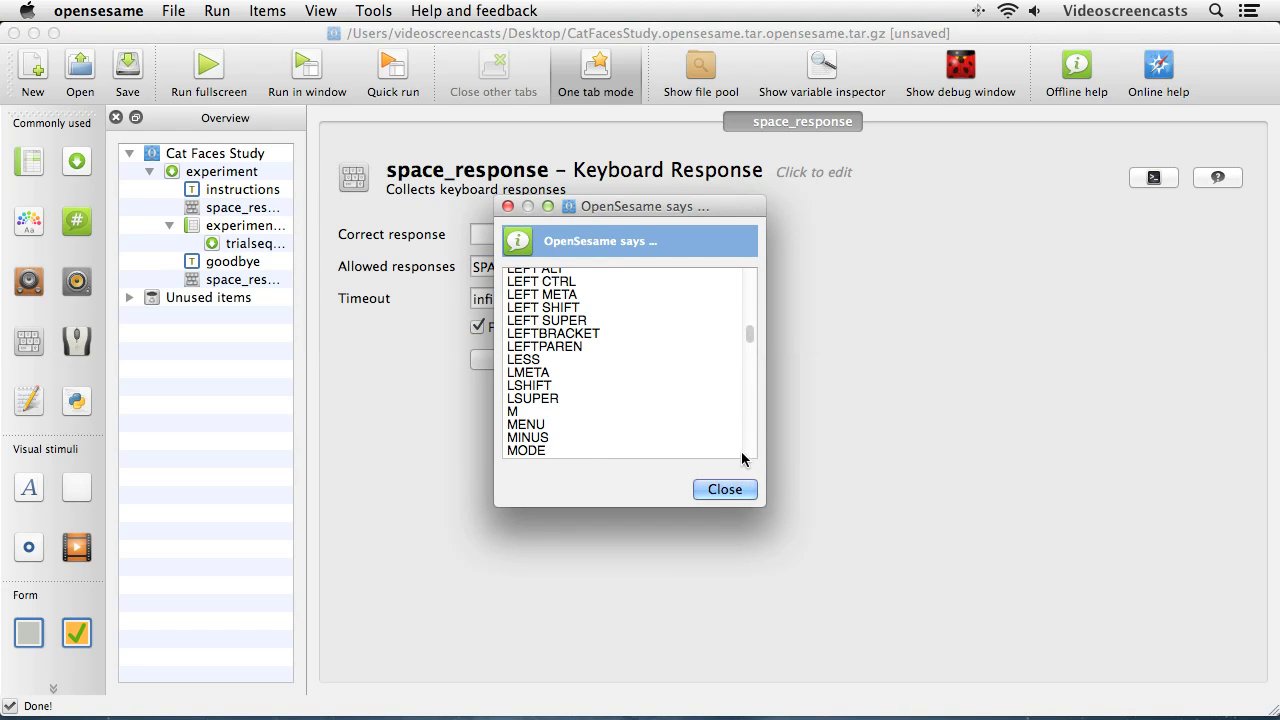
pyautogui.click(725, 489)
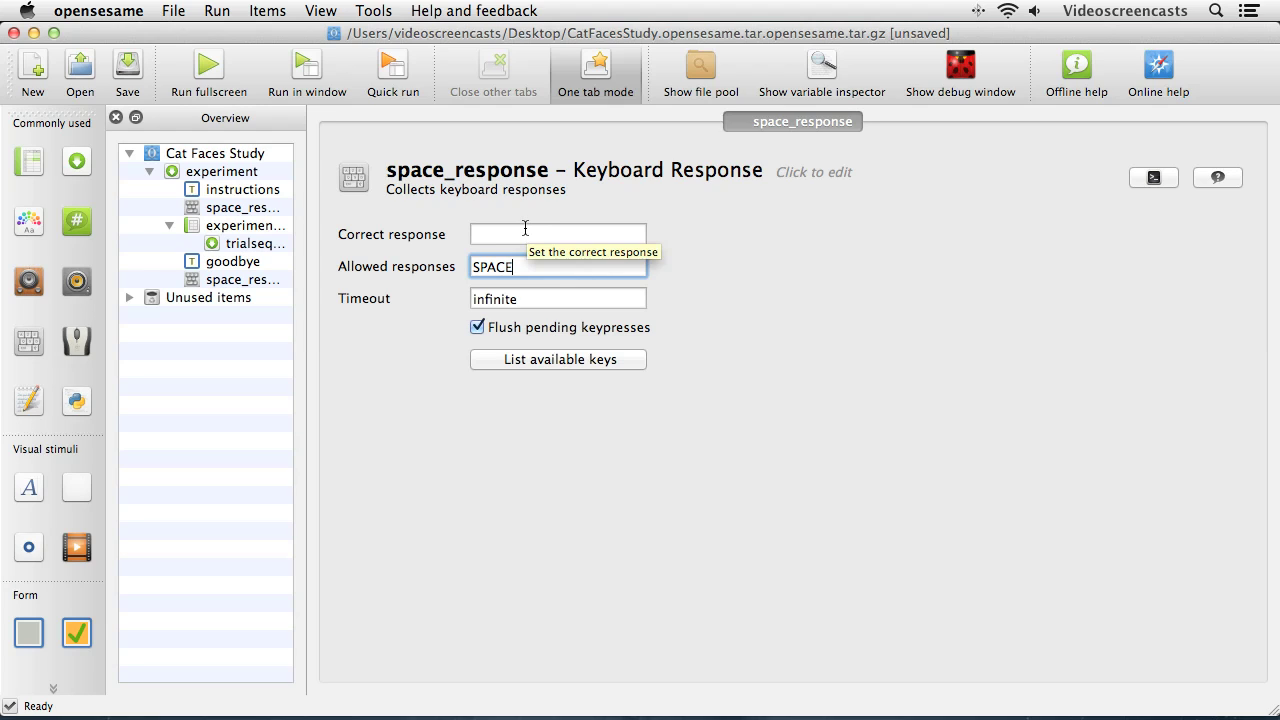
pyautogui.click(549, 298)
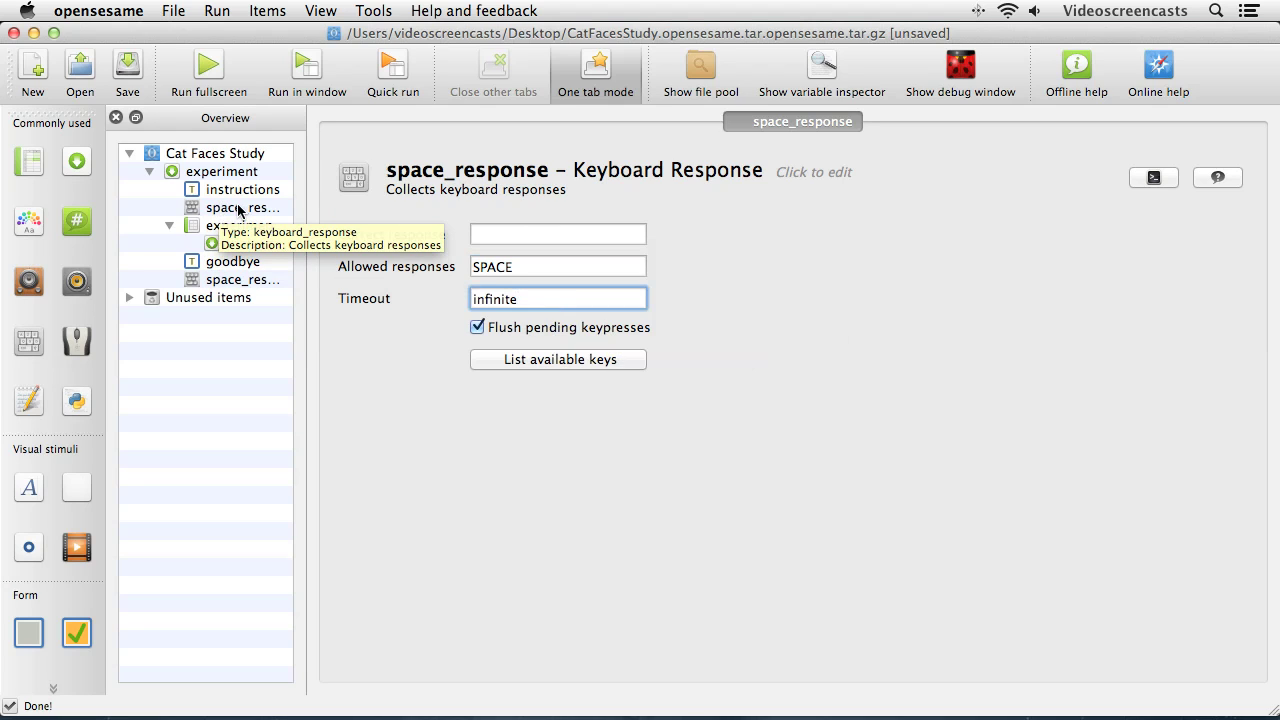
# Compare the two linked space_response items and change the allowed responses to "a" in the one after goodbye.
pyautogui.click(229, 281)
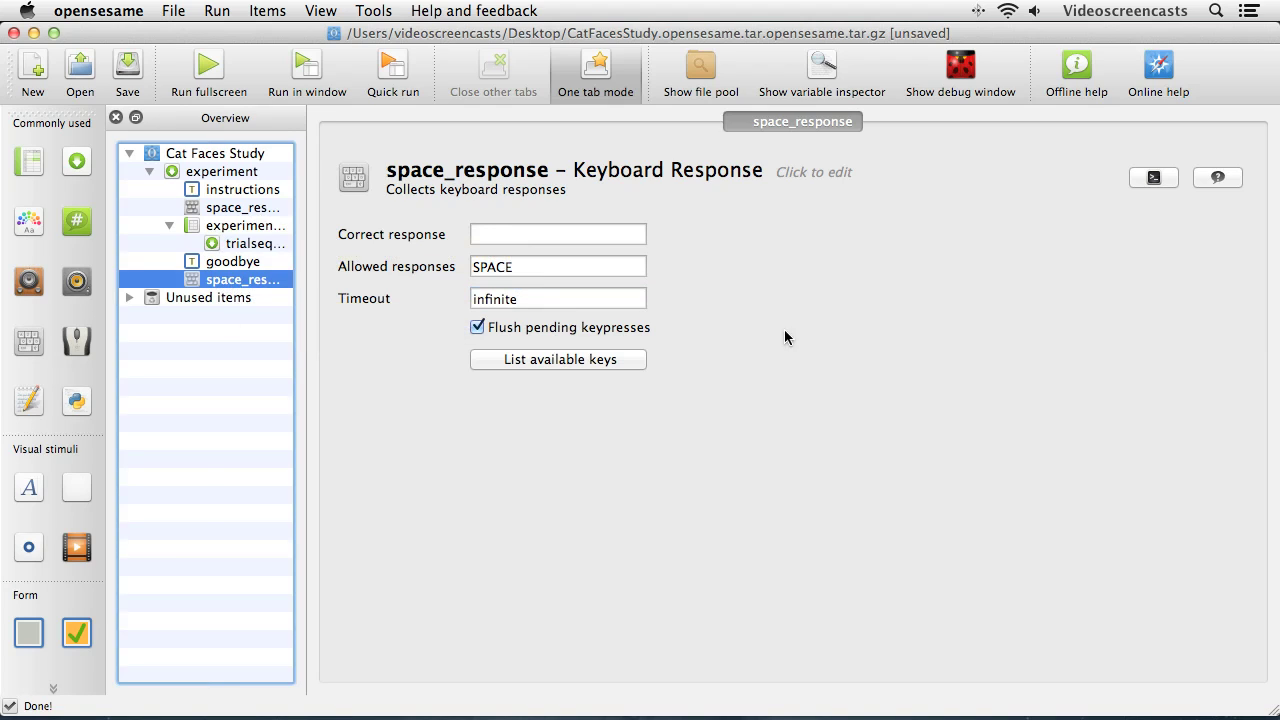
pyautogui.click(246, 209)
pyautogui.click(245, 281)
pyautogui.click(242, 210)
pyautogui.click(238, 282)
pyautogui.click(554, 268)
pyautogui.press('super+a')
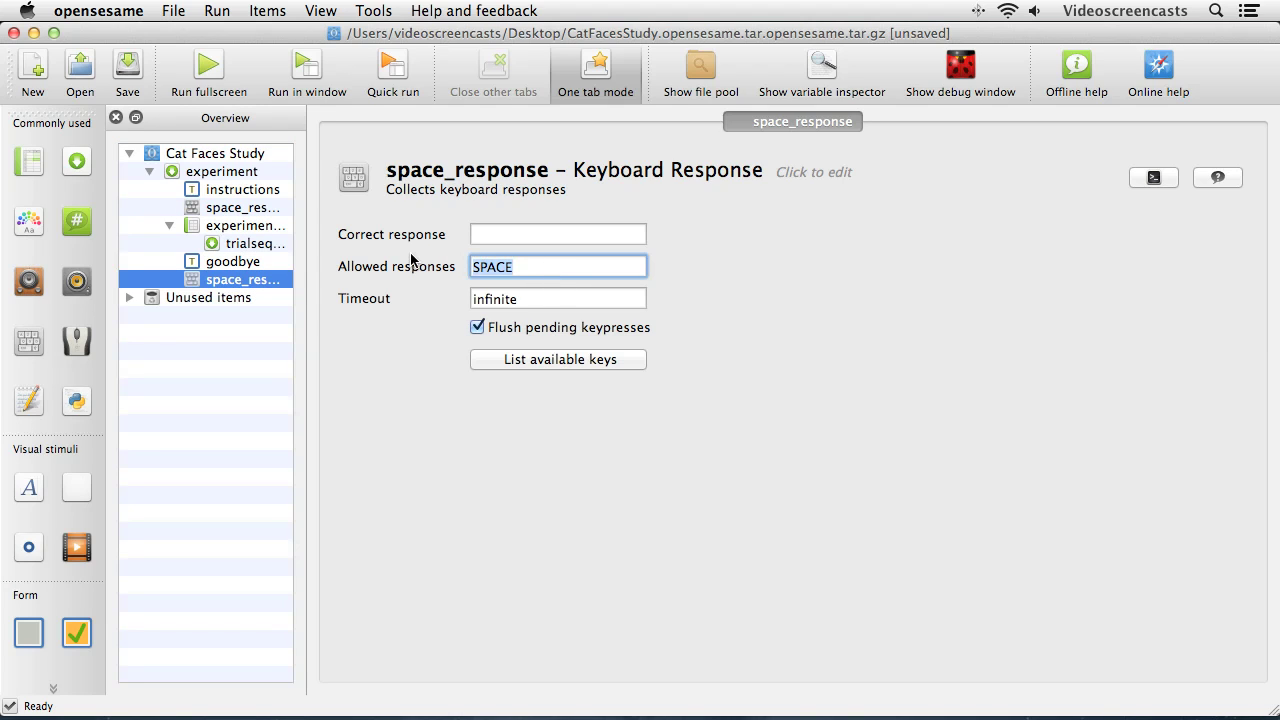
pyautogui.write('a')
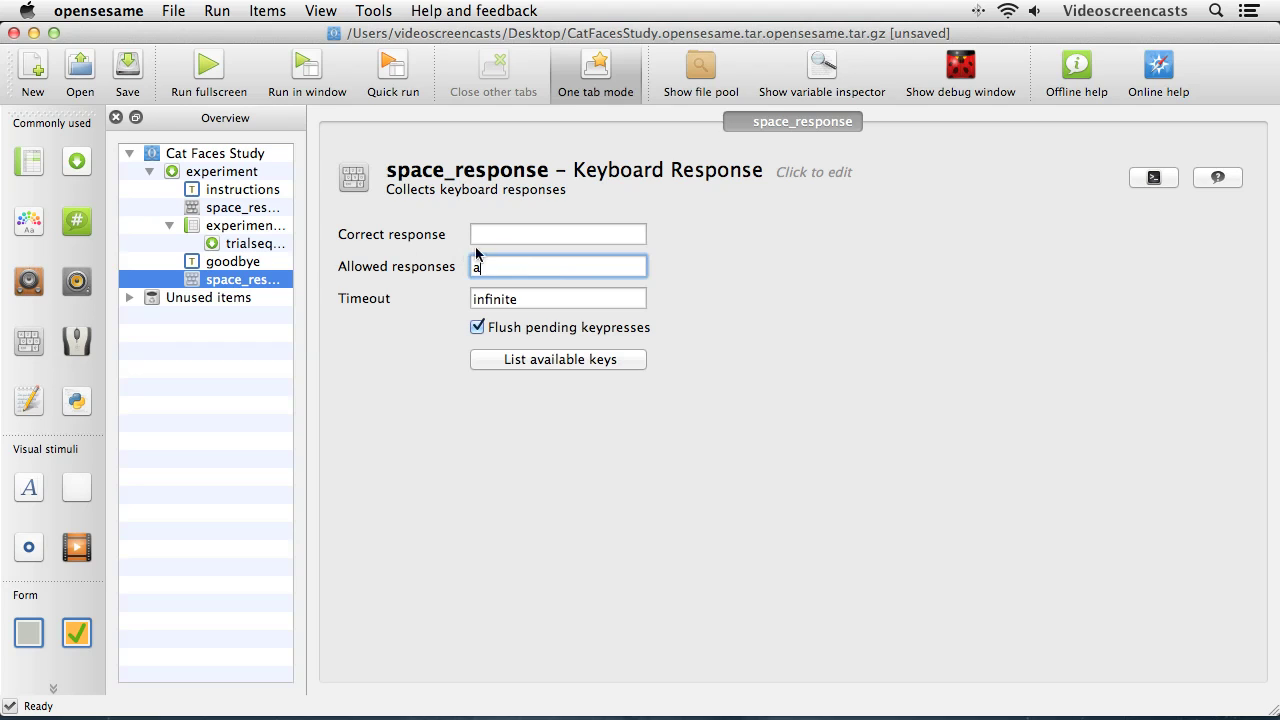
pyautogui.click(504, 236)
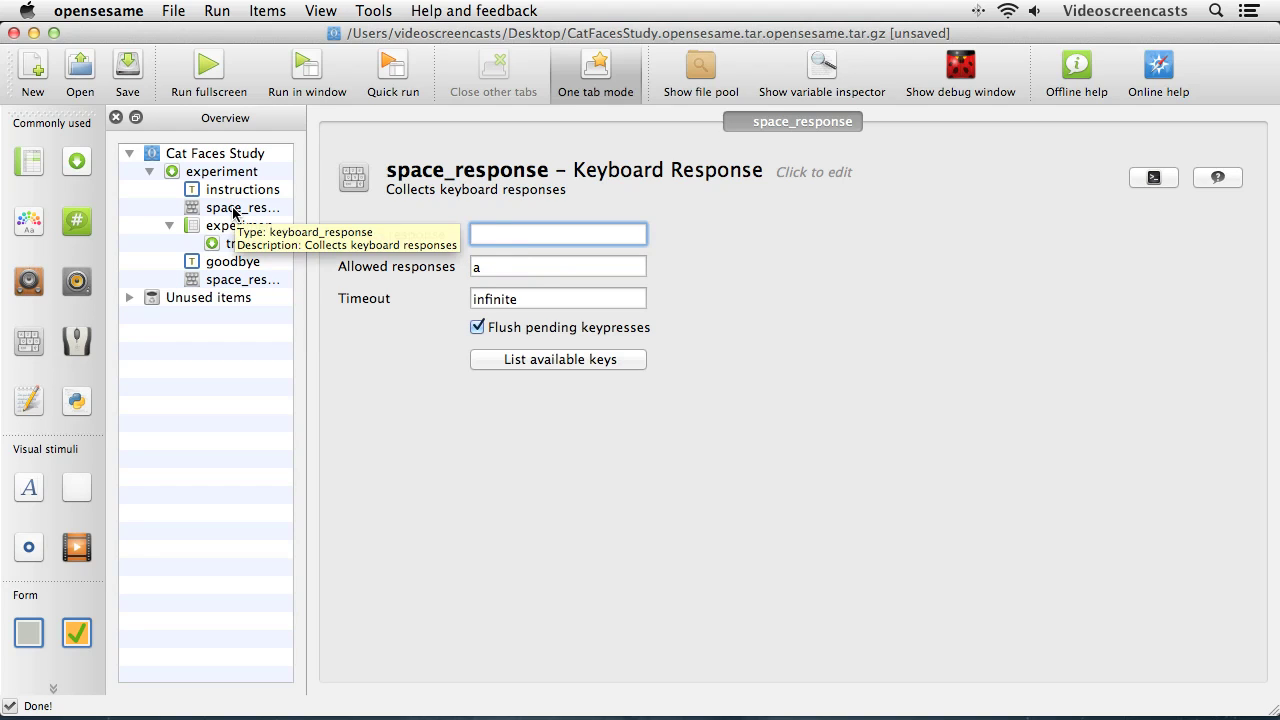
# Set the allowed responses back to SPACE in the space_response item after the instructions.
pyautogui.click(233, 211)
pyautogui.click(492, 268)
pyautogui.write('SPACE')
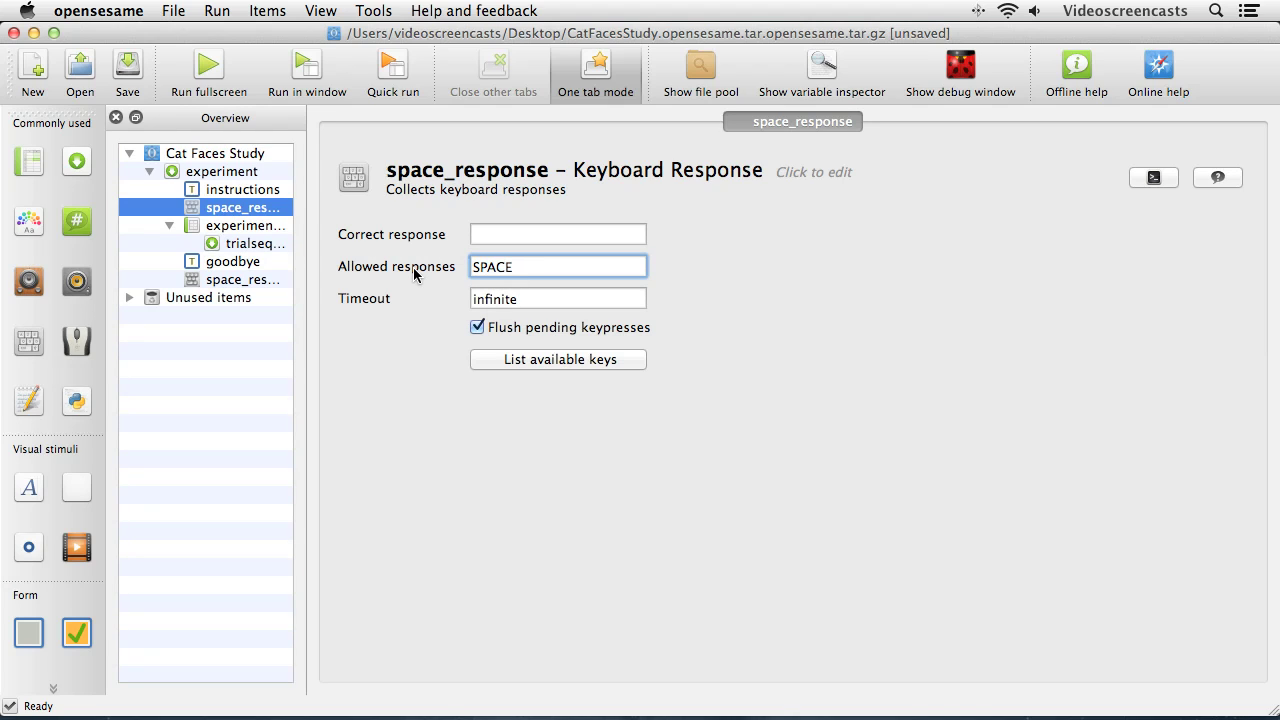
pyautogui.click(490, 236)
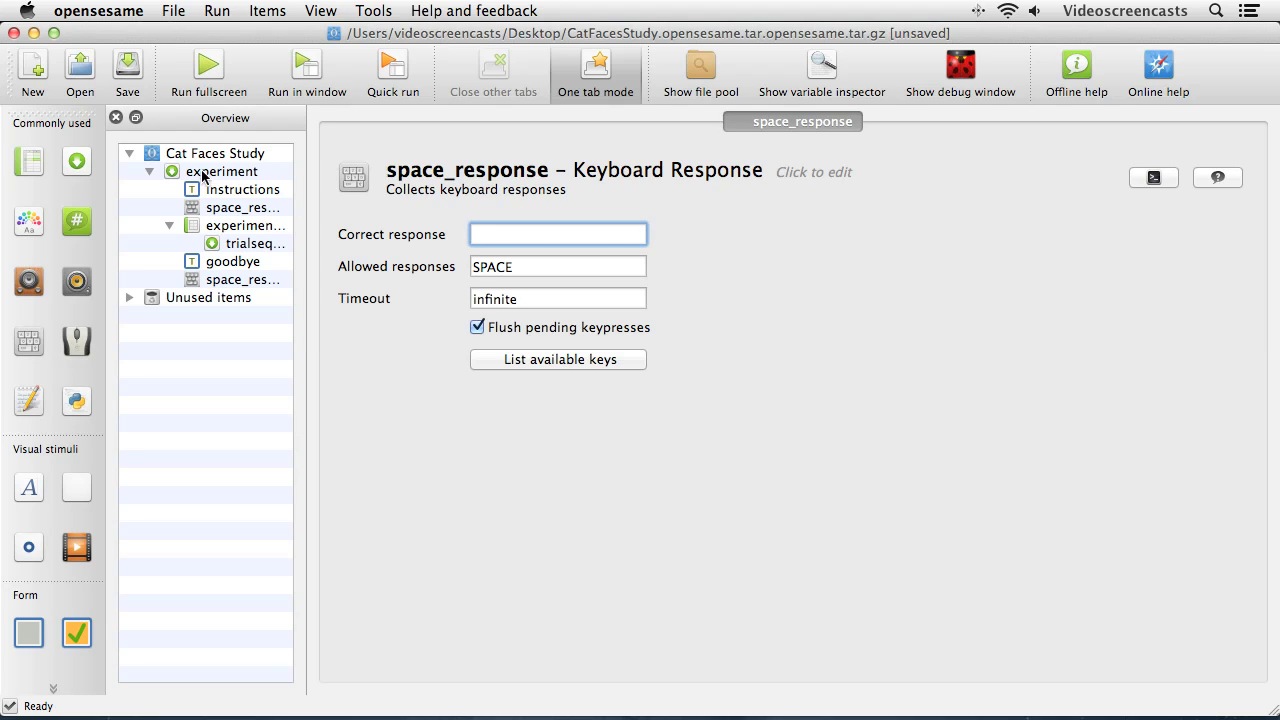
# Run the experiment fullscreen as subject 0, advance through both screens, and decline copying the logfile to the file pool.
pyautogui.click(207, 64)
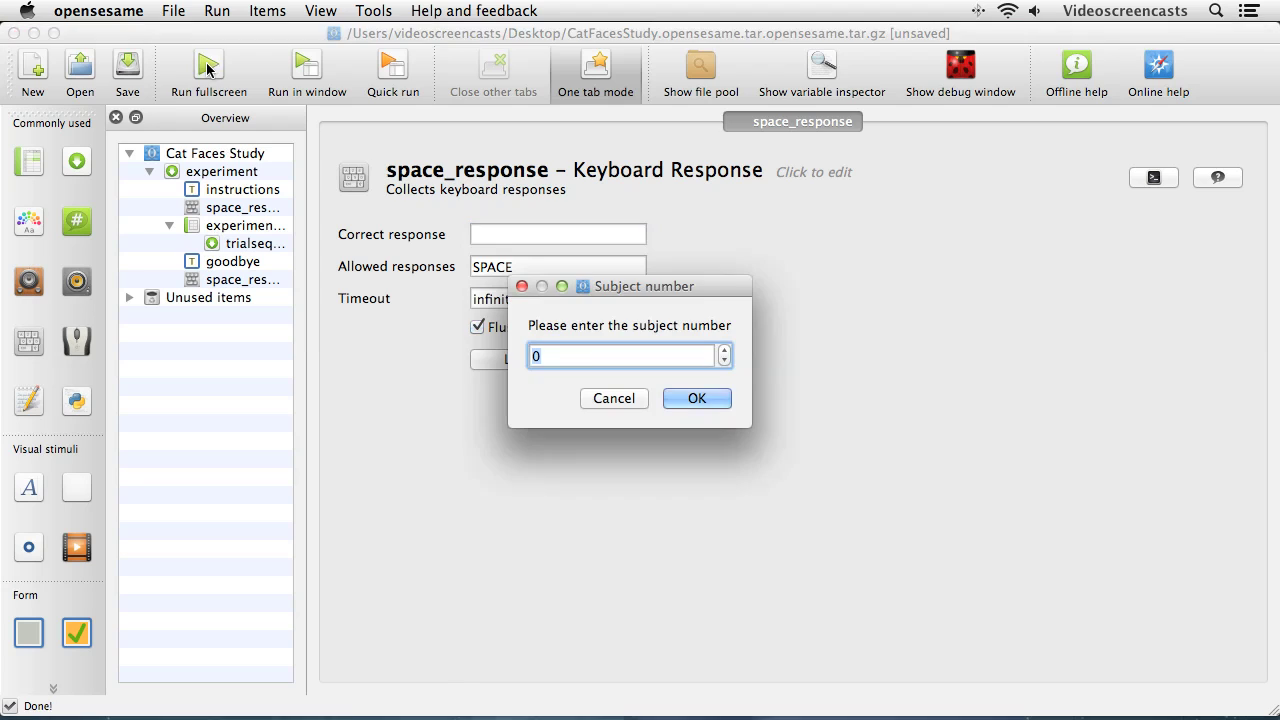
pyautogui.click(678, 400)
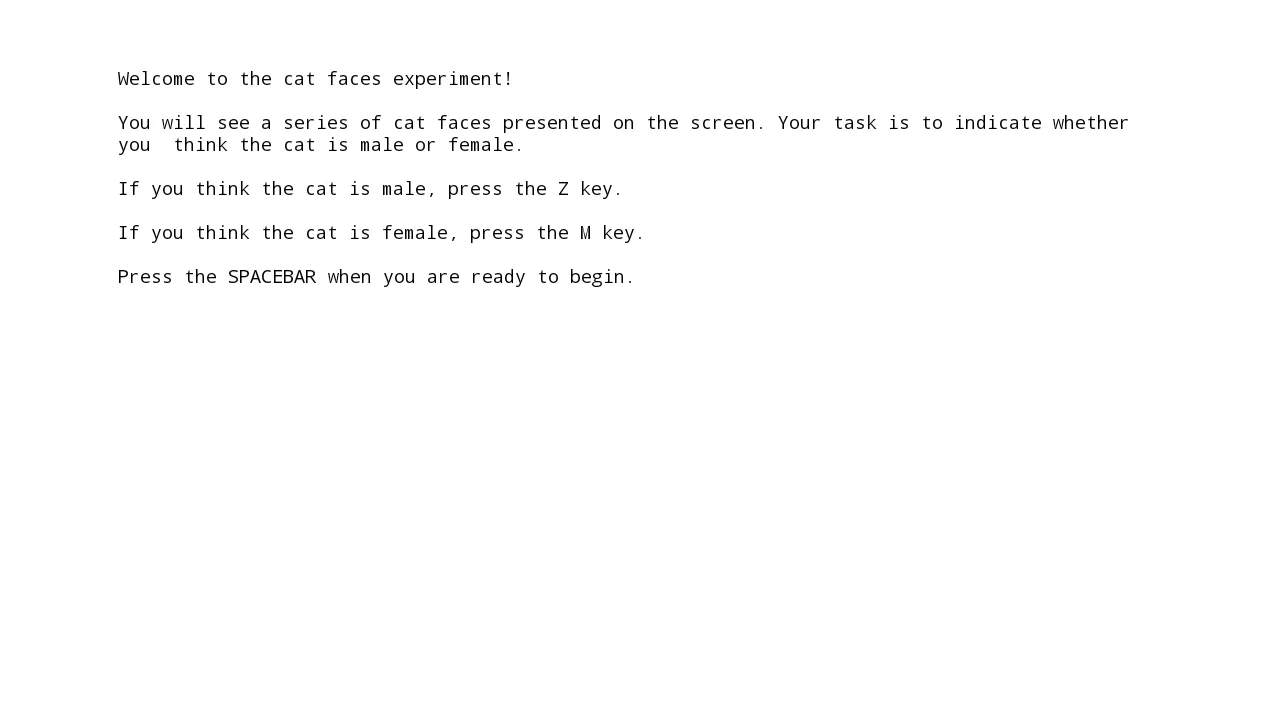
pyautogui.press('space')
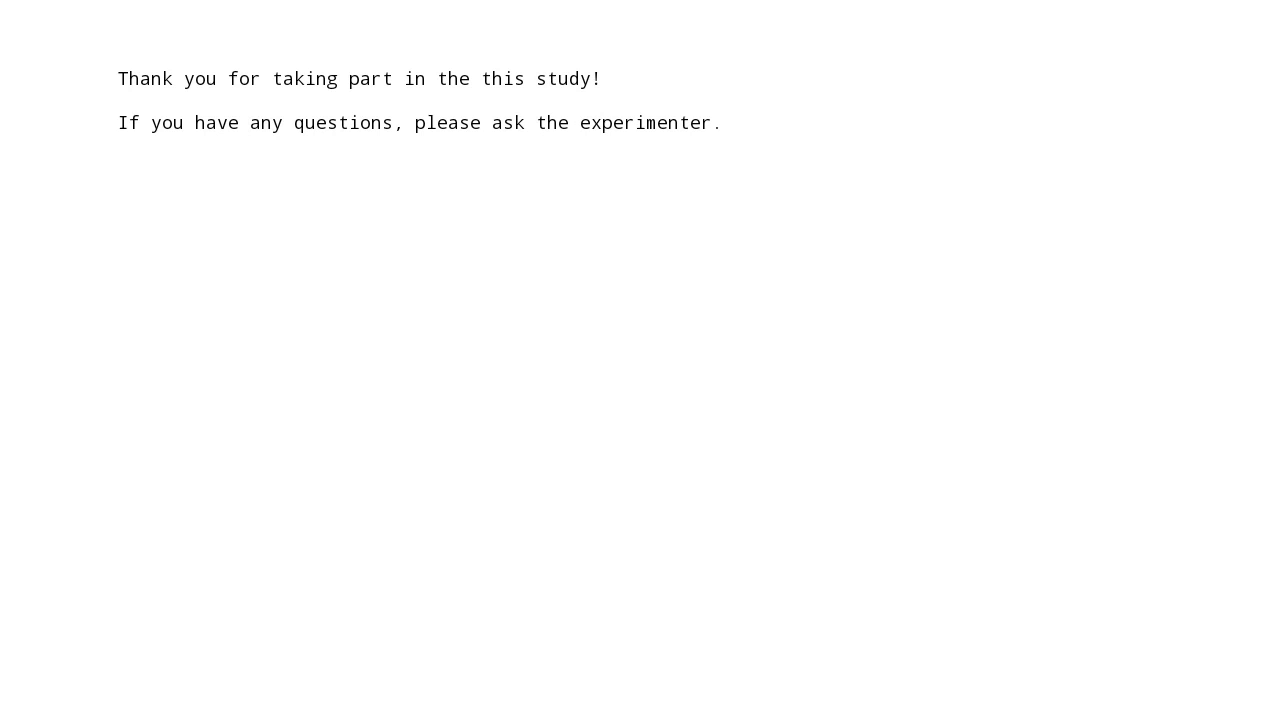
pyautogui.press('space')
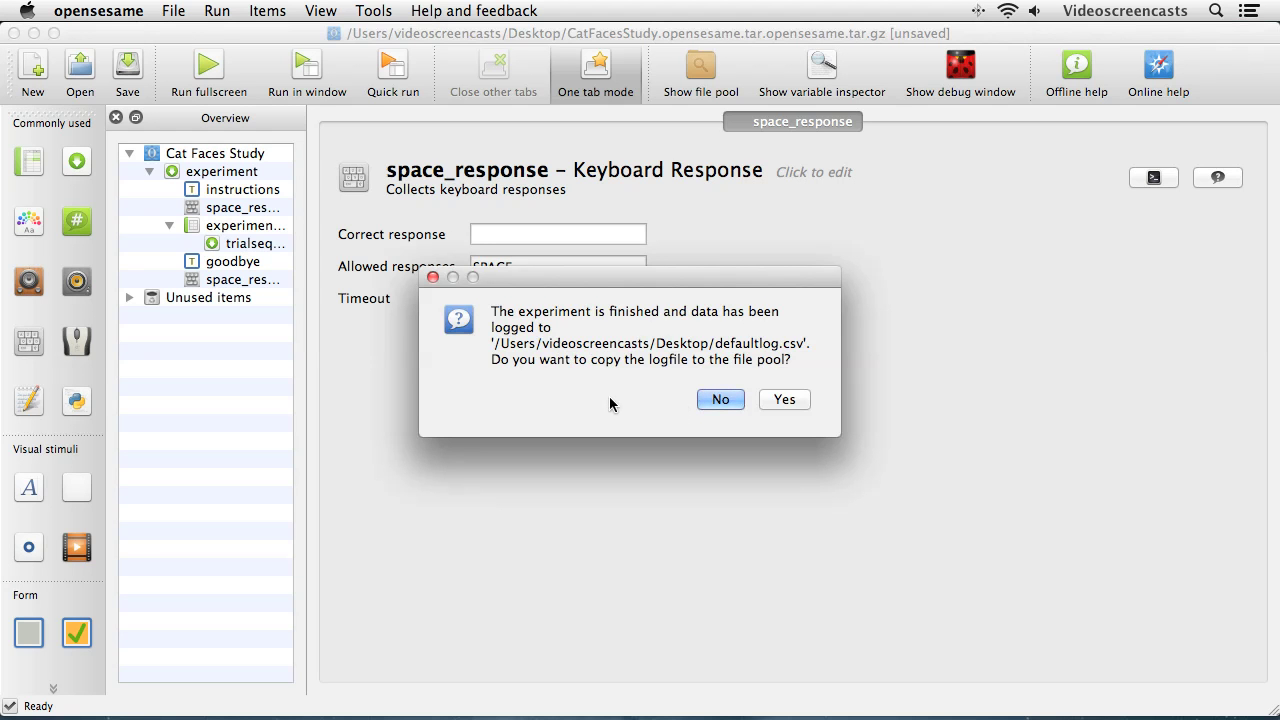
pyautogui.click(718, 400)
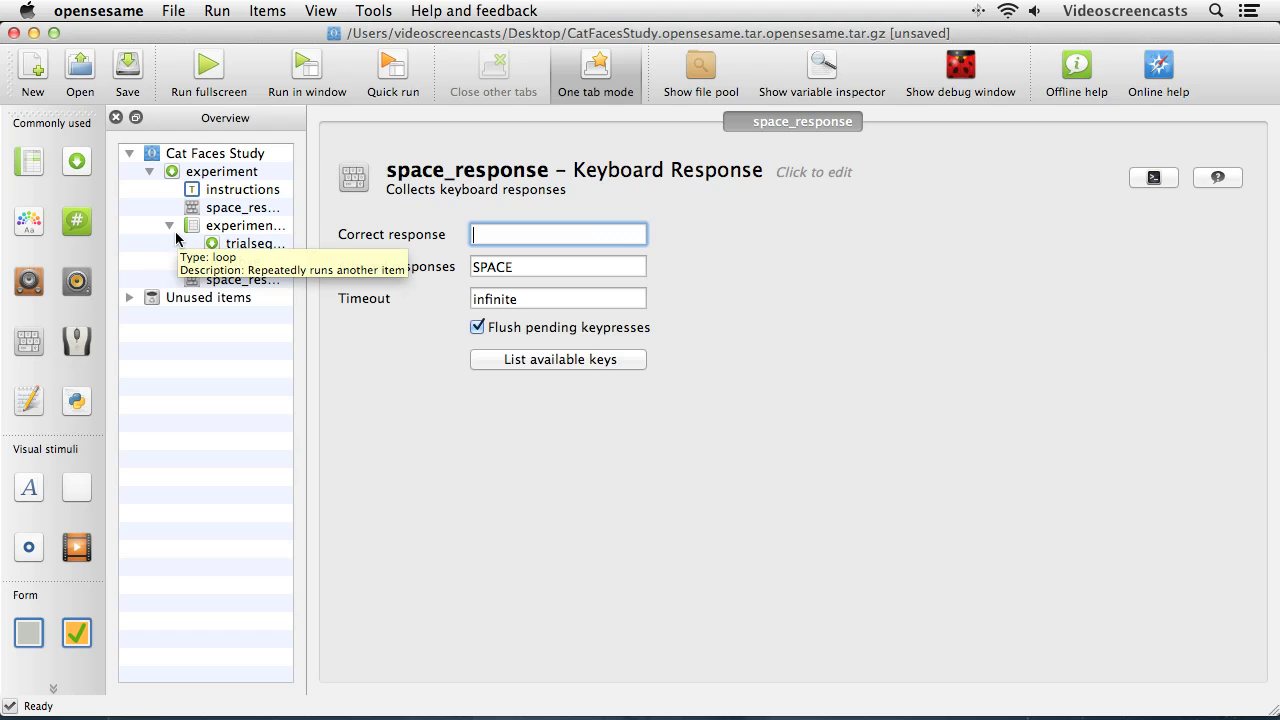
# Run the experiment fullscreen again and abort it at the instructions screen.
pyautogui.click(208, 66)
pyautogui.click(688, 397)
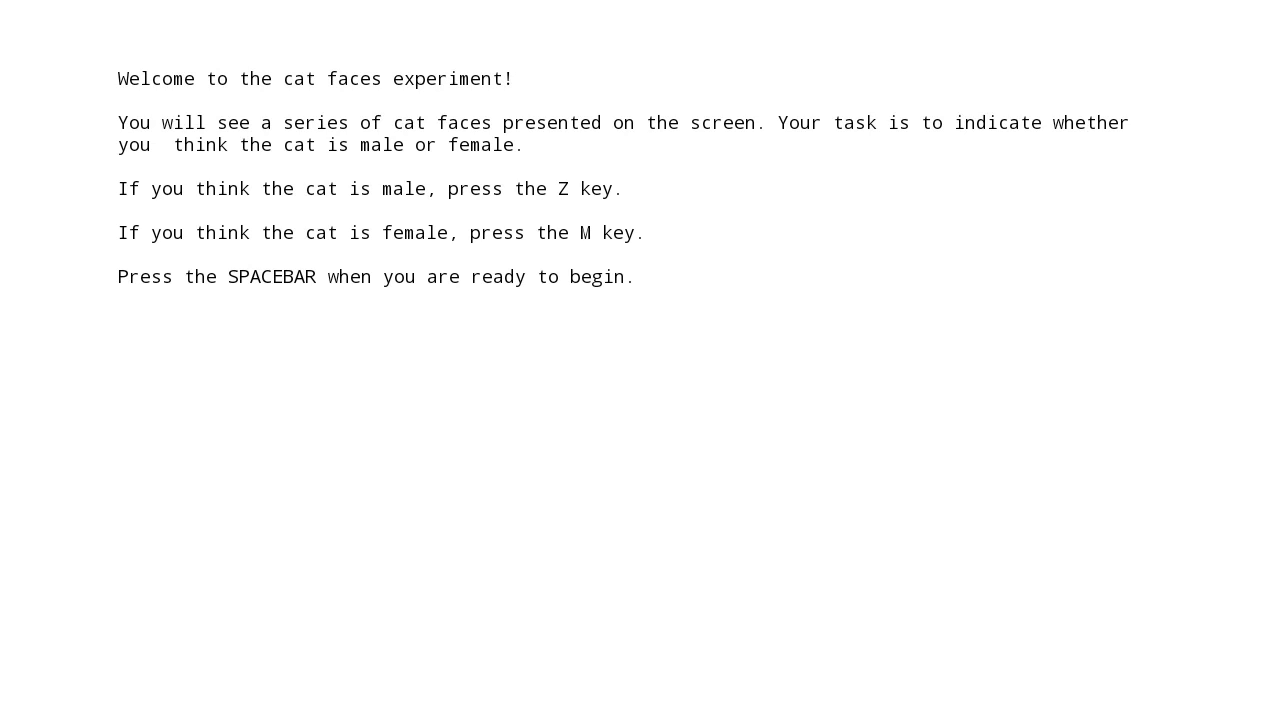
pyautogui.press('Escape')
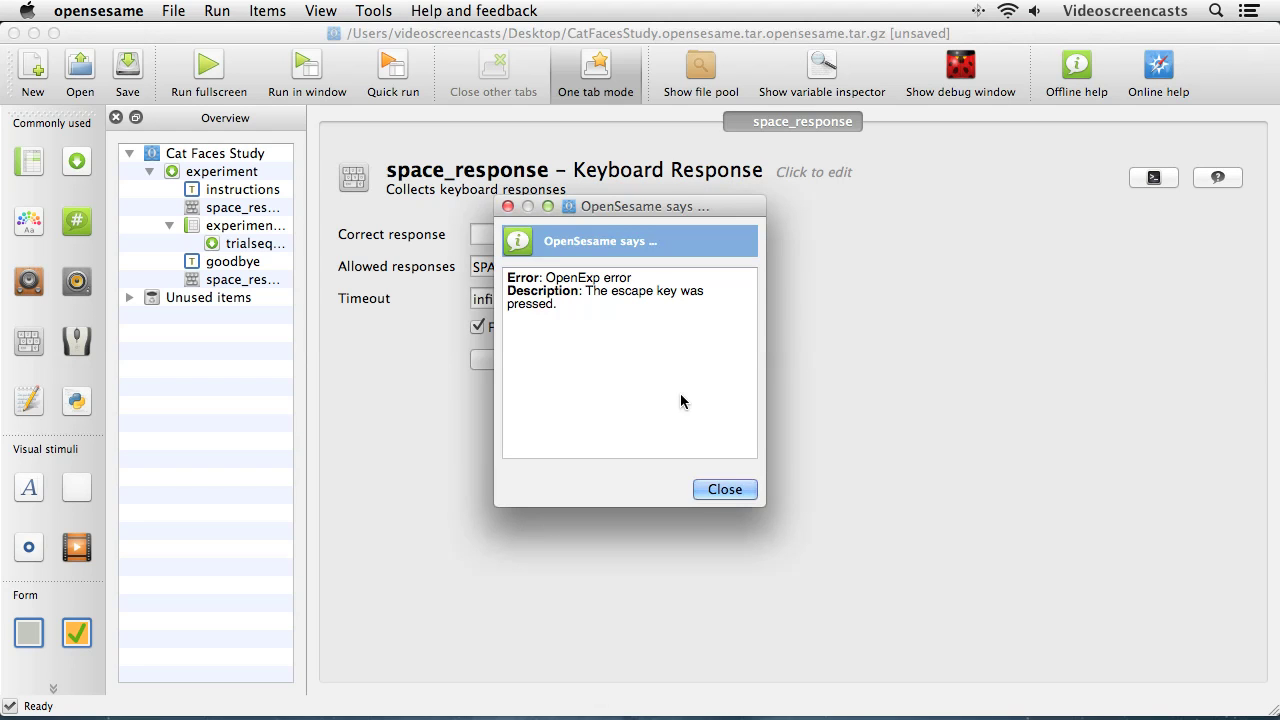
pyautogui.click(725, 489)
# Wrap the welcome line of the instructions text in <span size="24"> and <b> tags, closing both at the line's end.
pyautogui.click(250, 193)
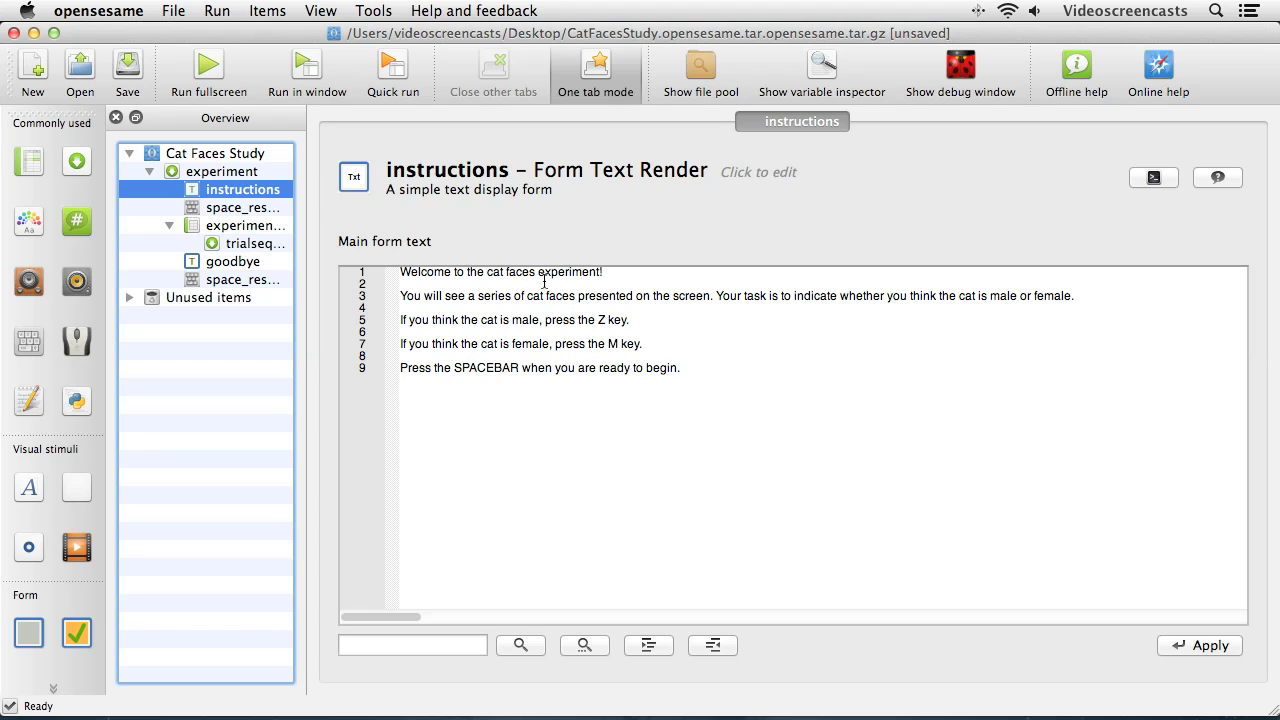
pyautogui.click(402, 273)
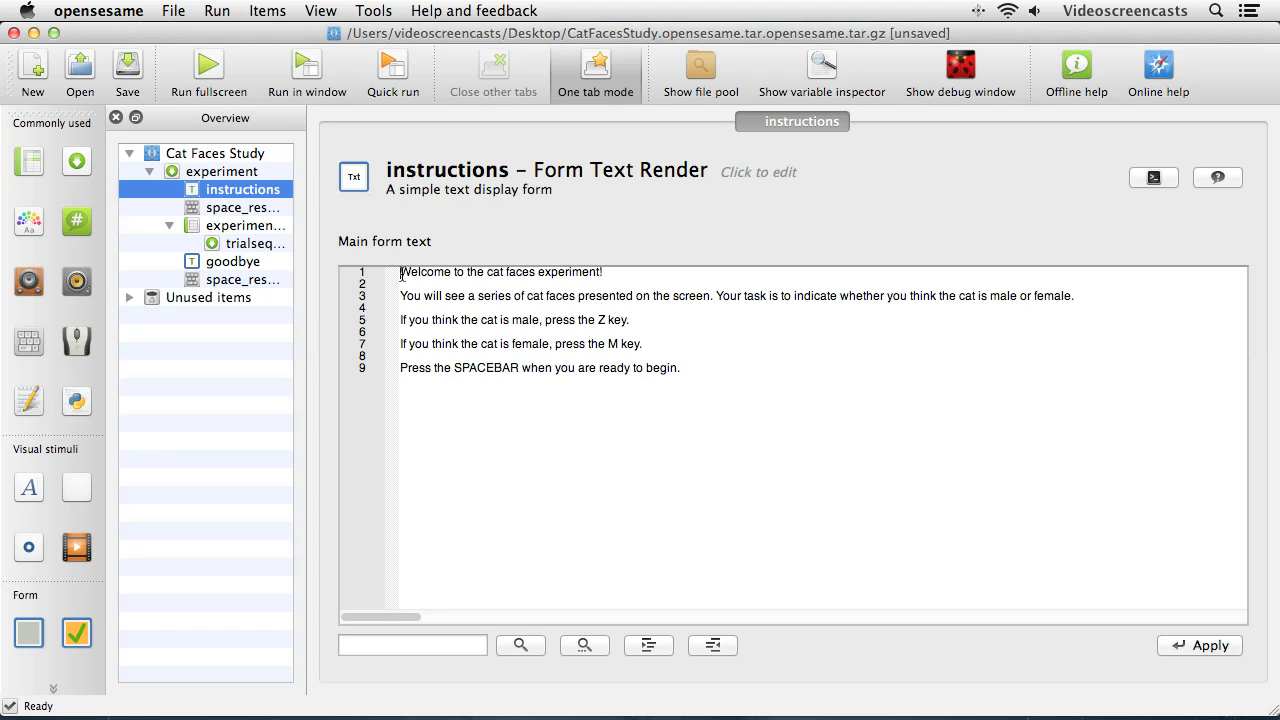
pyautogui.write('<span')
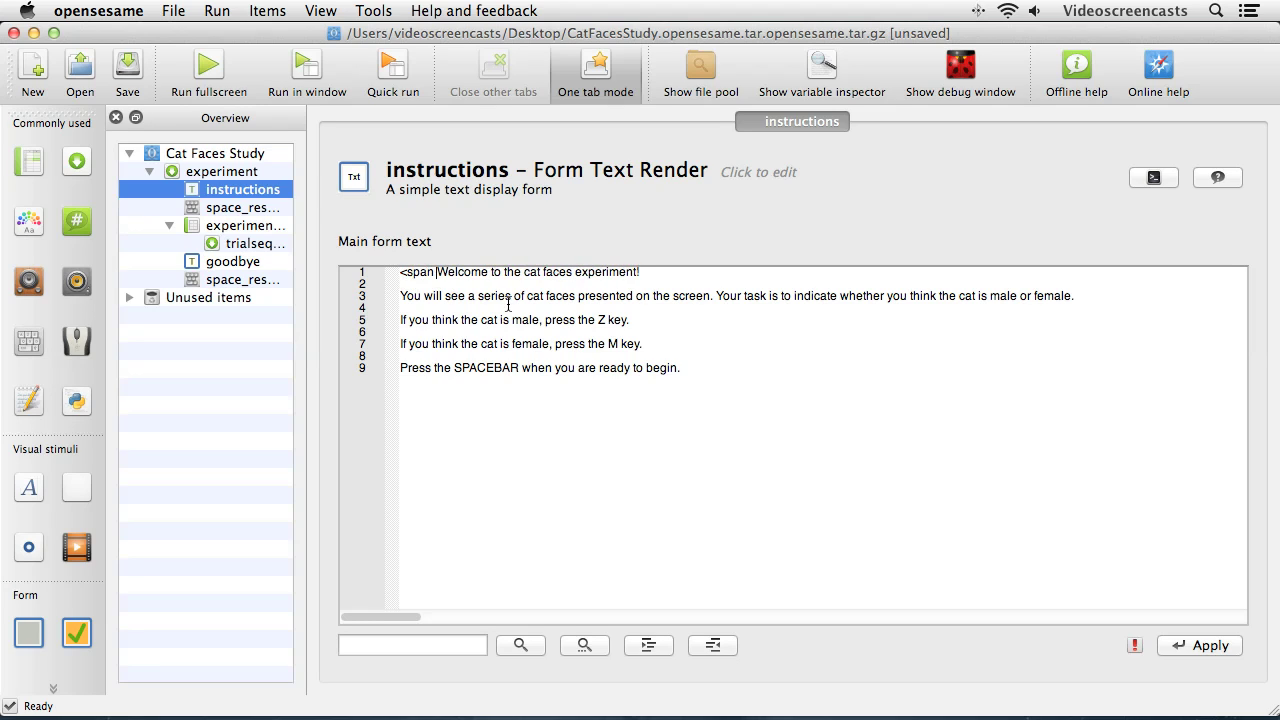
pyautogui.write(' size="2')
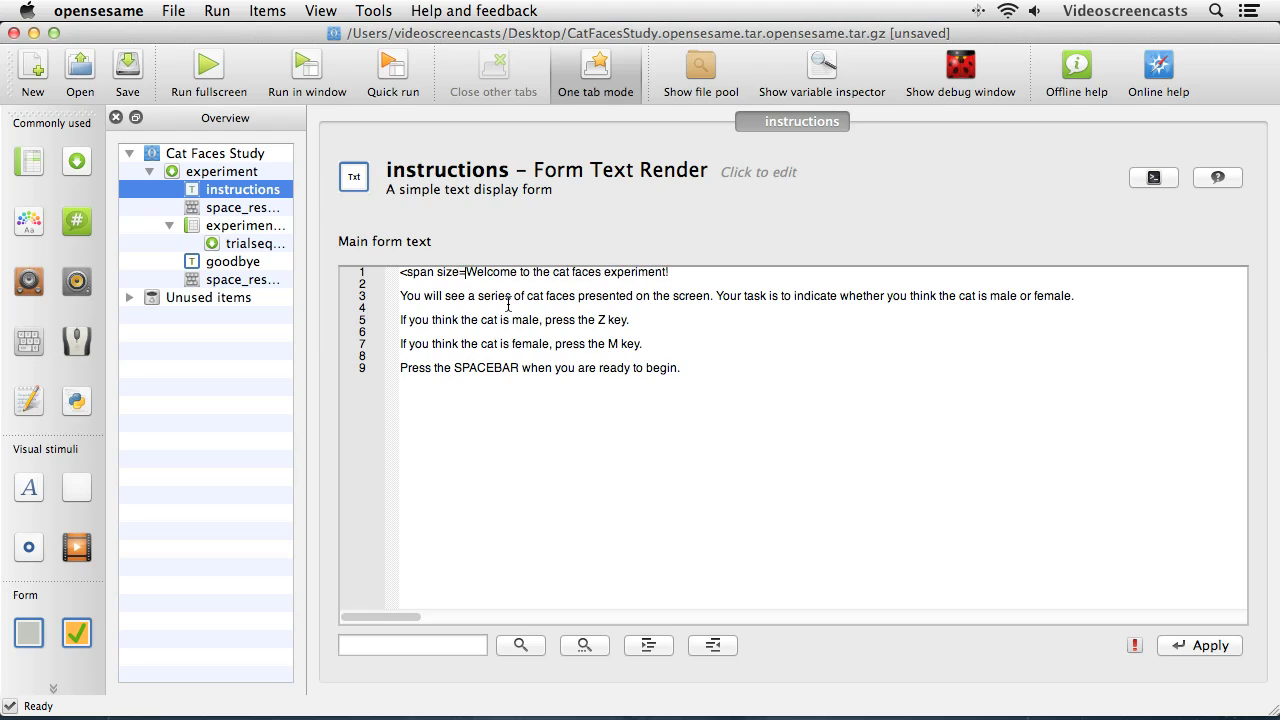
pyautogui.write('4"><')
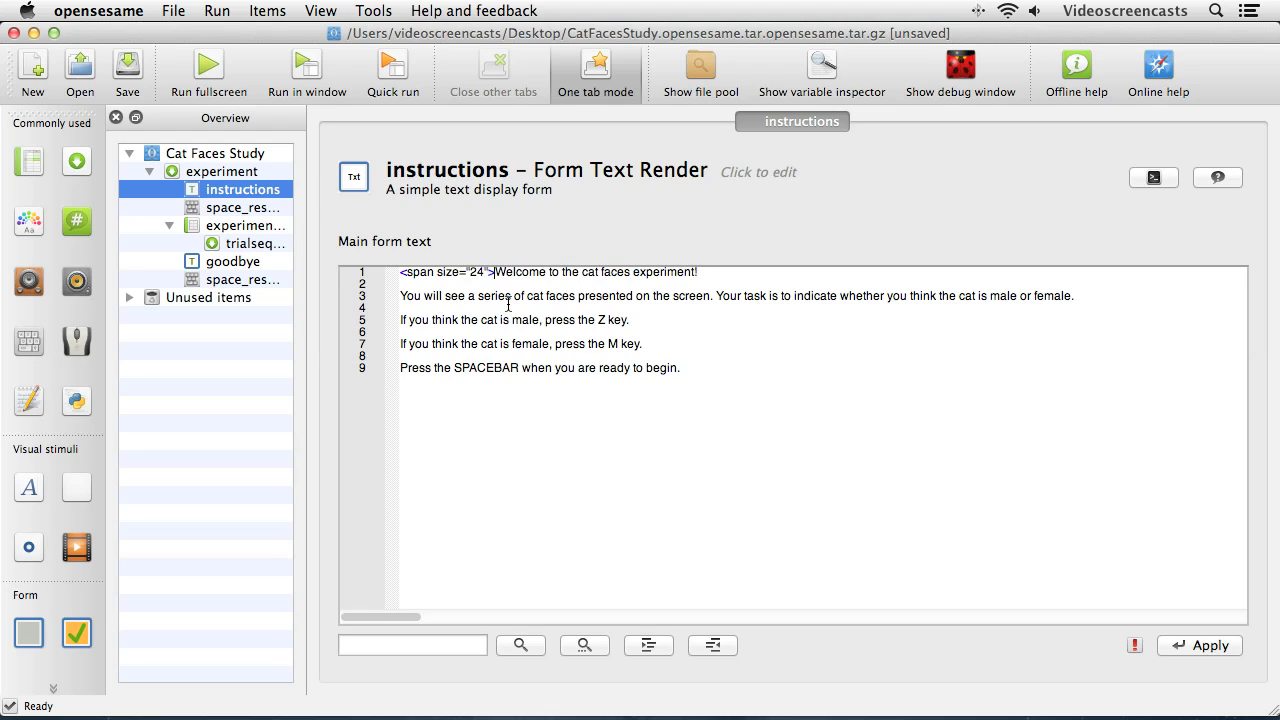
pyautogui.write('b>')
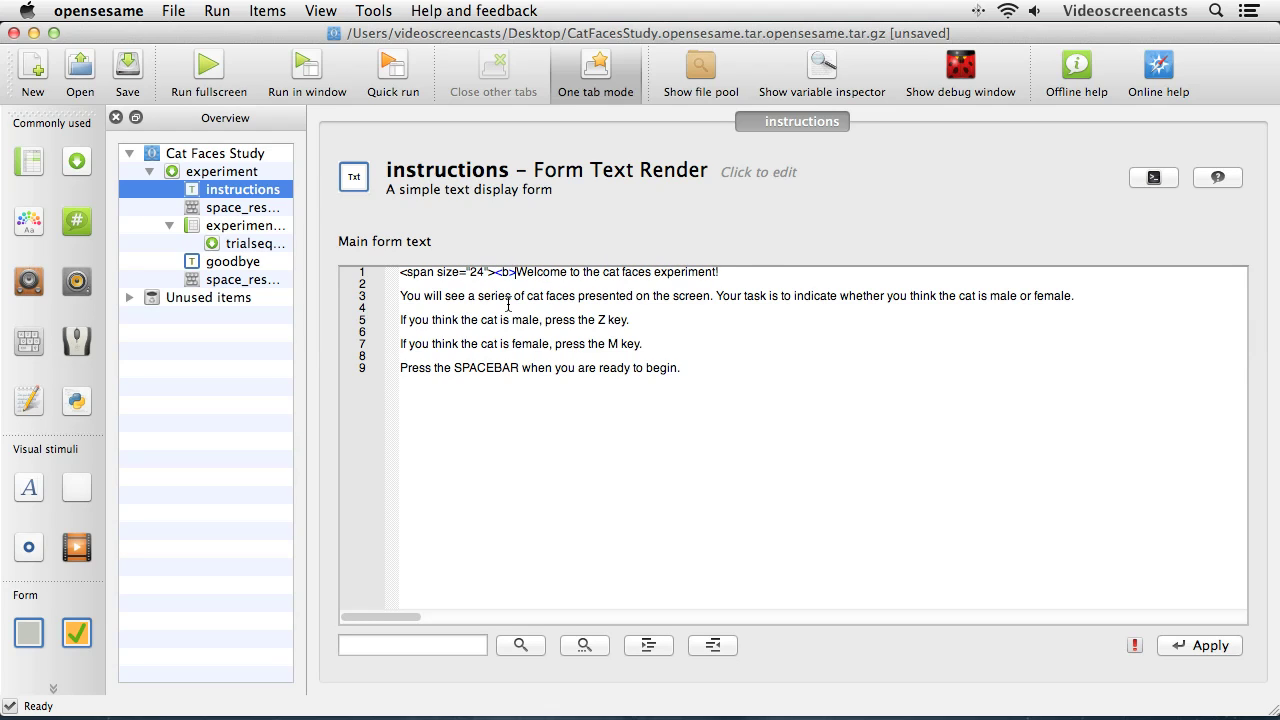
pyautogui.click(748, 270)
pyautogui.write('</b></span>')
# In the instructions item's script, set the label widget's center option to "yes", then apply and close the script.
pyautogui.click(1153, 180)
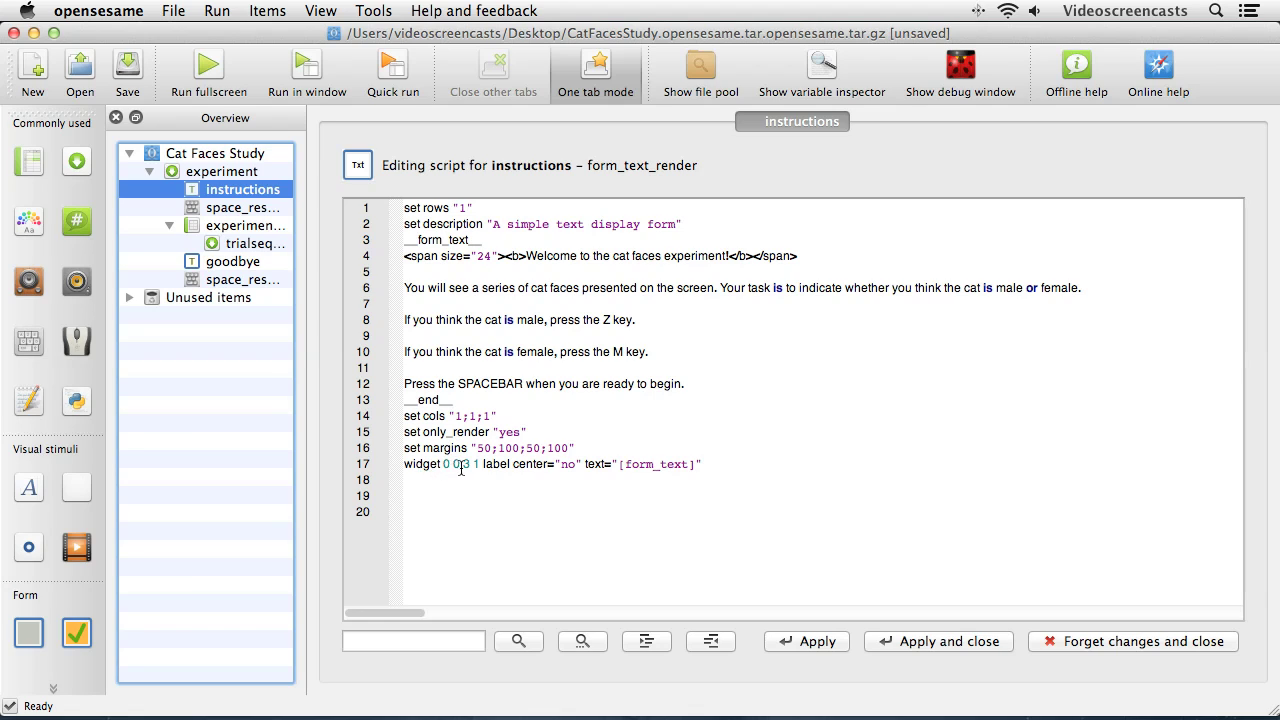
pyautogui.click(575, 464)
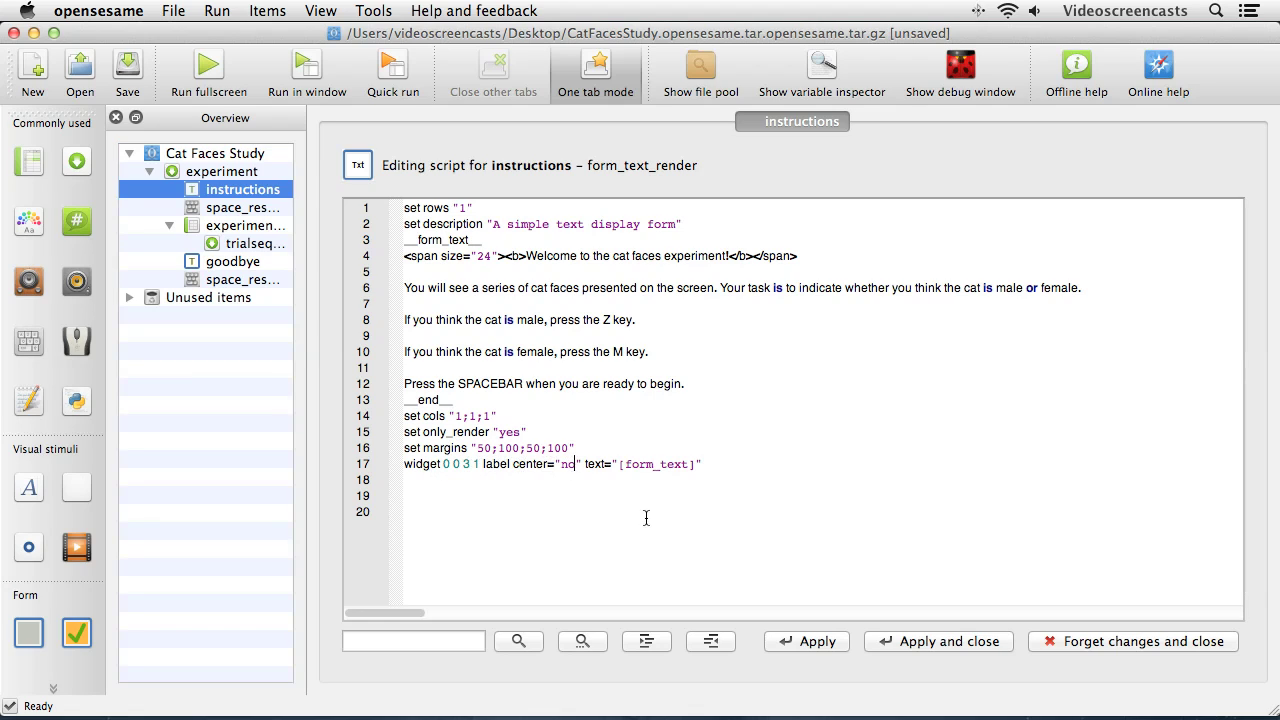
pyautogui.press('BackSpace')
pyautogui.press('BackSpace')
pyautogui.write('yes')
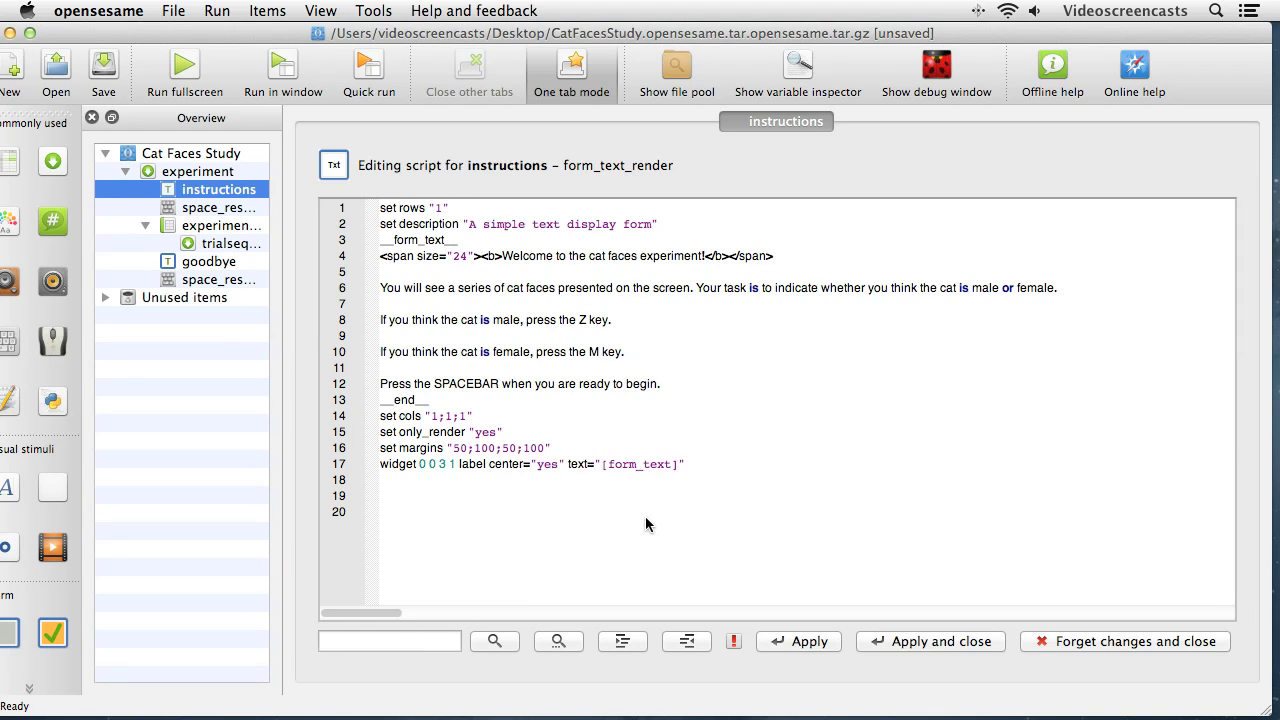
pyautogui.click(906, 642)
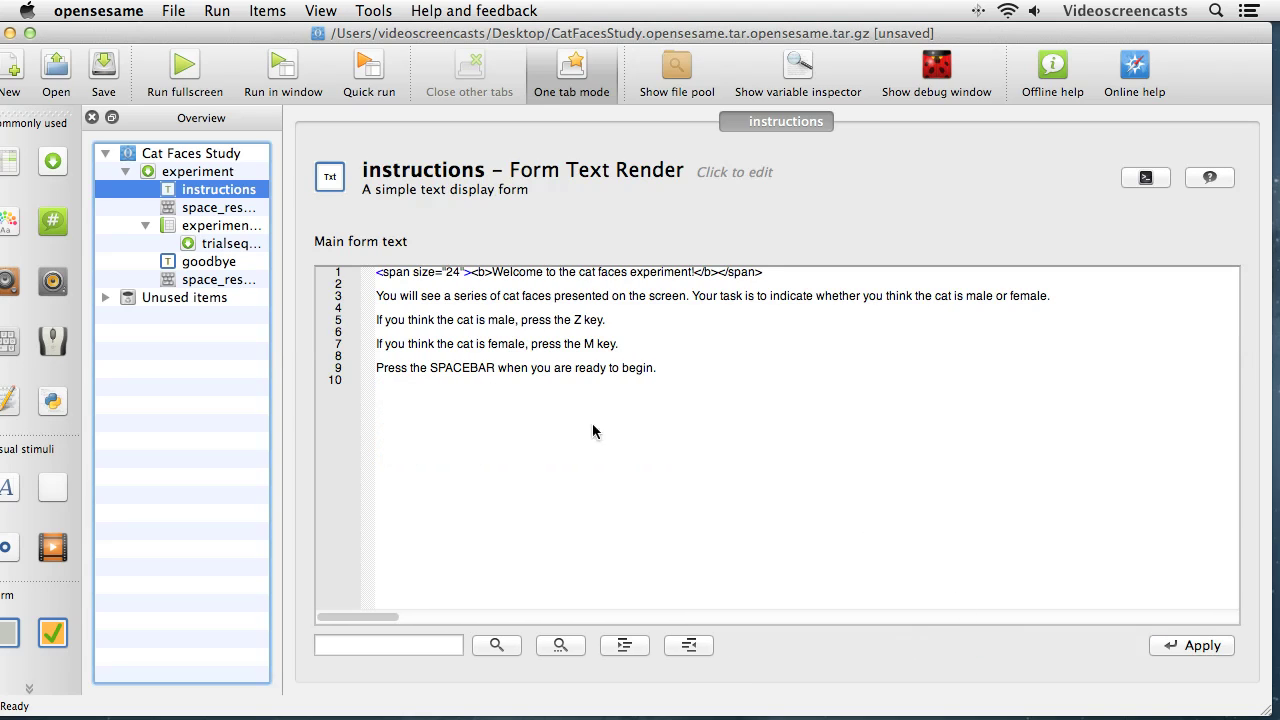
# Run the experiment fullscreen as subject 0 with the default logfile location to check the formatted instructions.
pyautogui.click(183, 63)
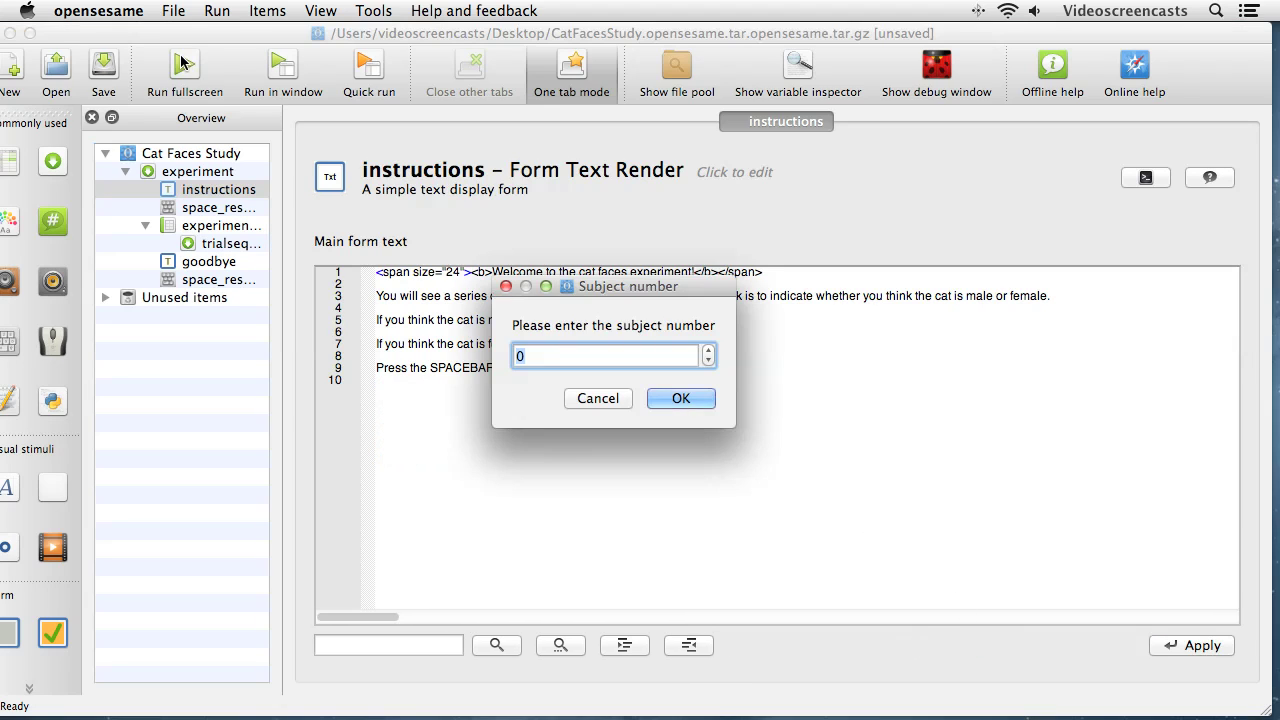
pyautogui.click(655, 399)
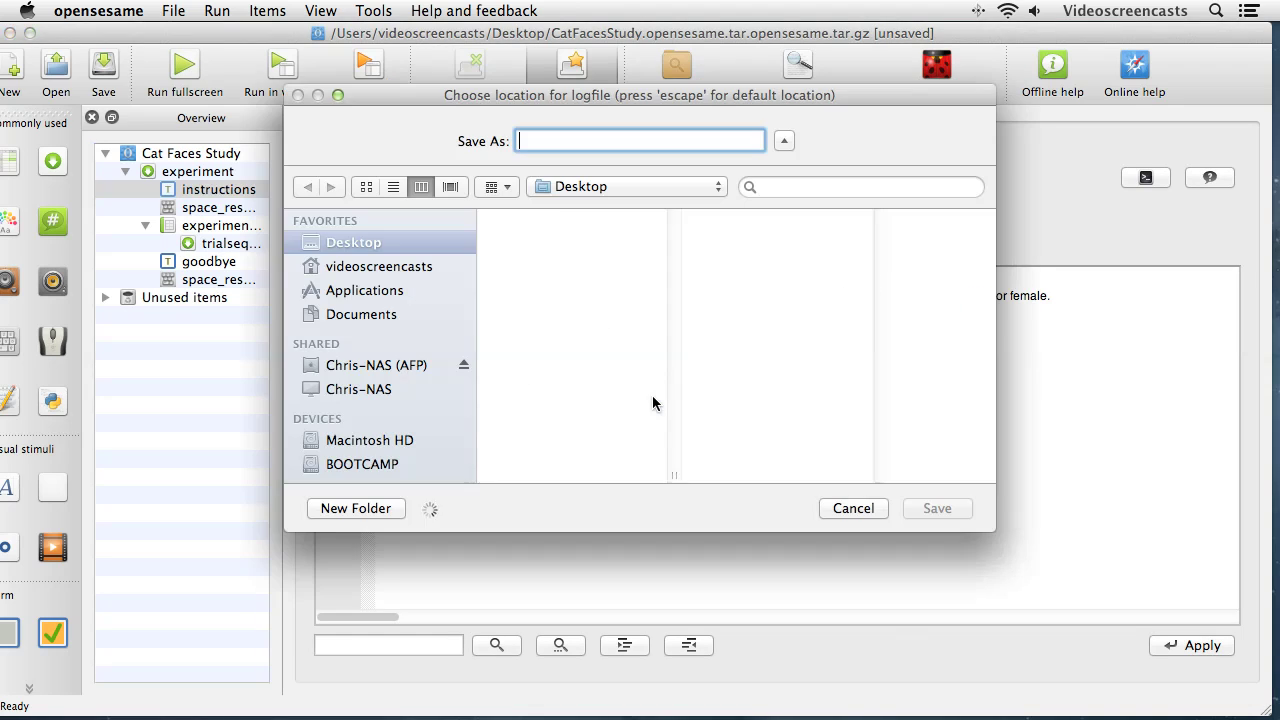
pyautogui.click(855, 508)
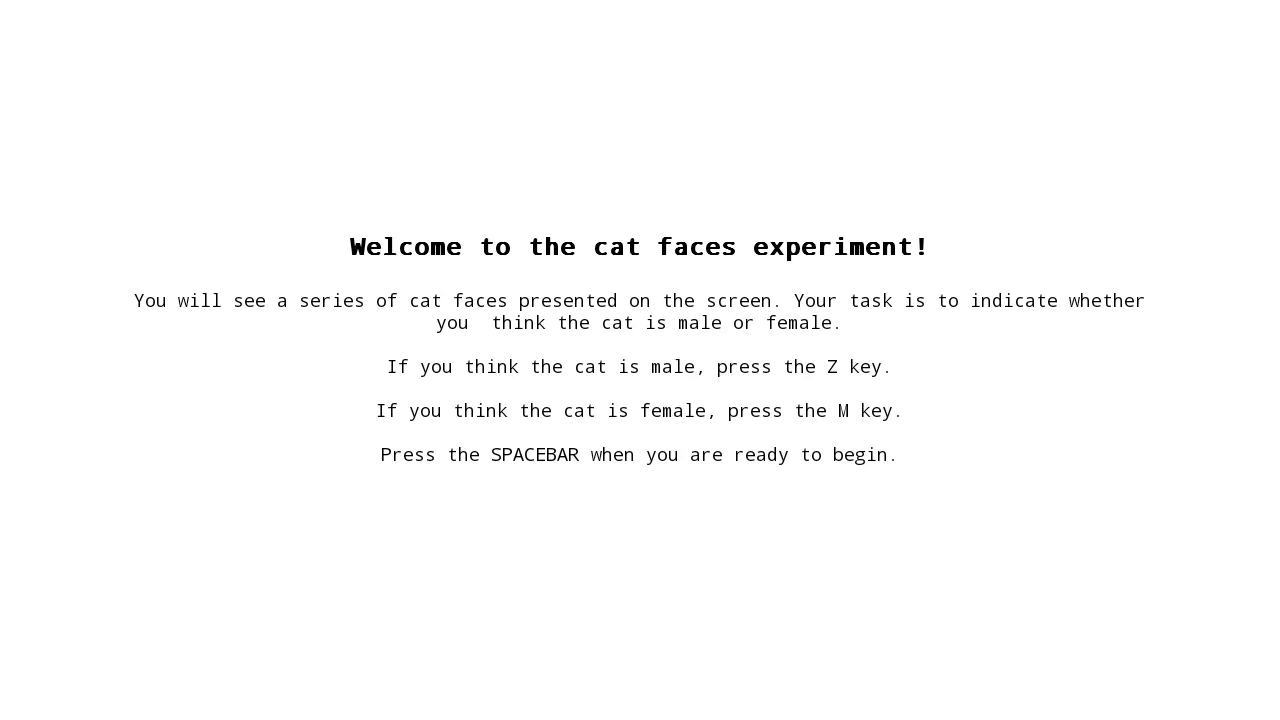
# Advance through the instructions and goodbye screens to finish the test run, and decline copying the logfile to the file pool.
pyautogui.press('space')
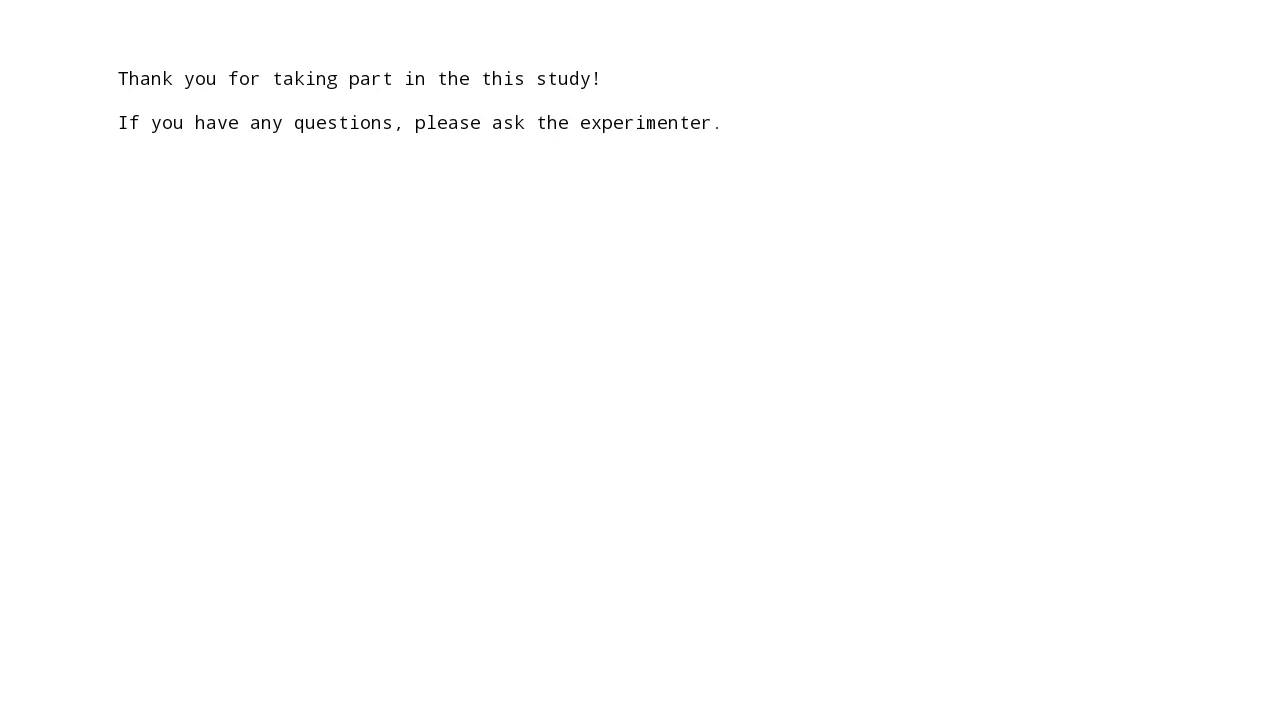
pyautogui.press('space')
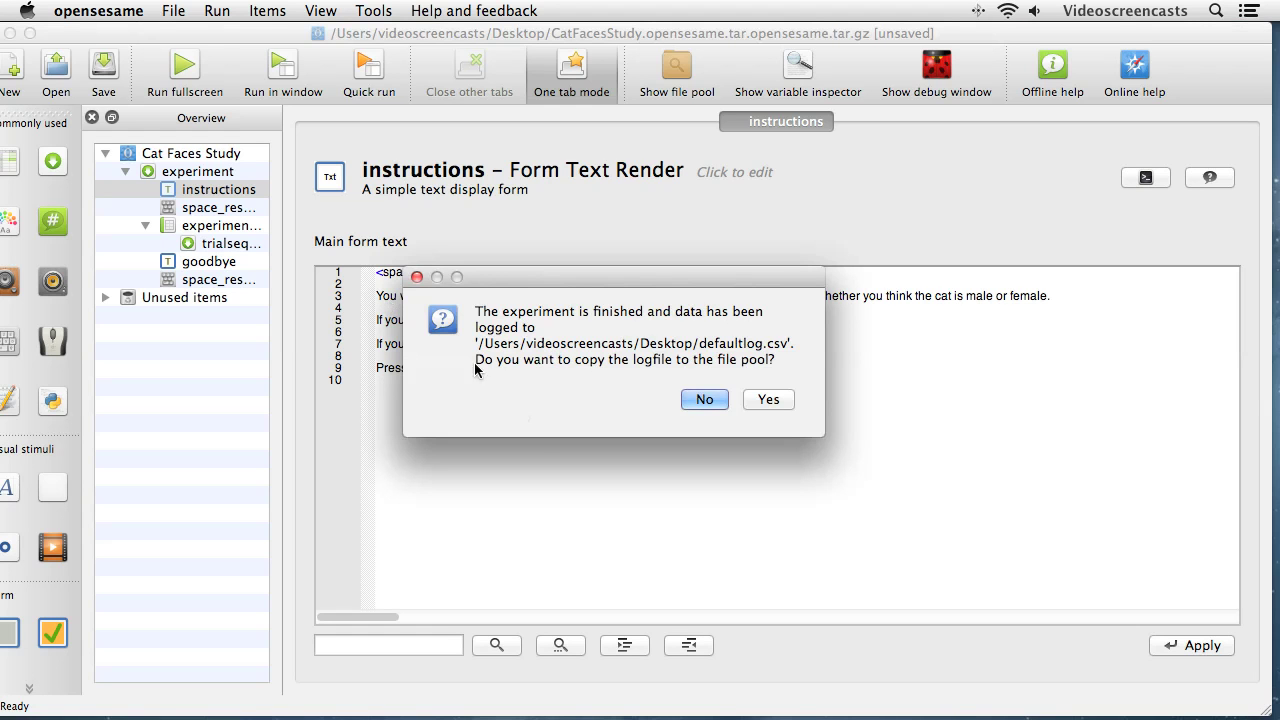
pyautogui.click(704, 399)
# In the goodbye item's script, set the label widget's center option to "yes", then apply and close the script.
pyautogui.click(226, 266)
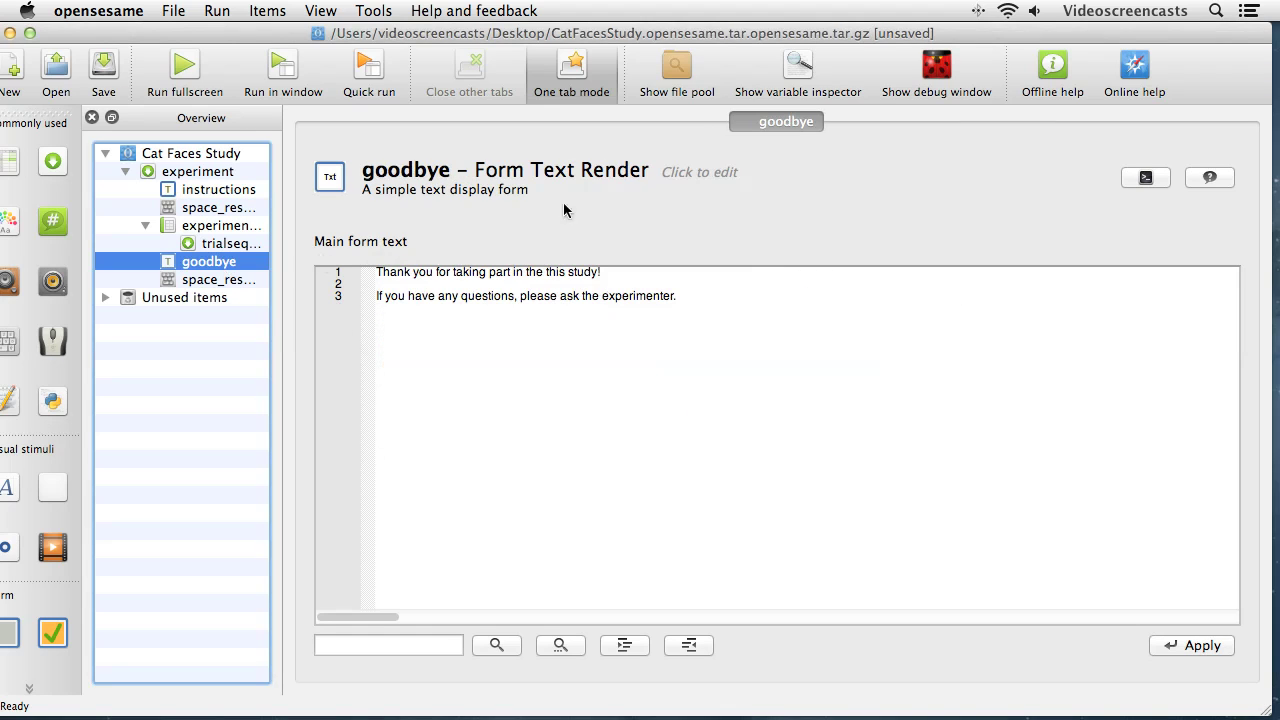
pyautogui.click(1145, 177)
pyautogui.click(550, 368)
pyautogui.press('BackSpace')
pyautogui.press('BackSpace')
pyautogui.write('yes')
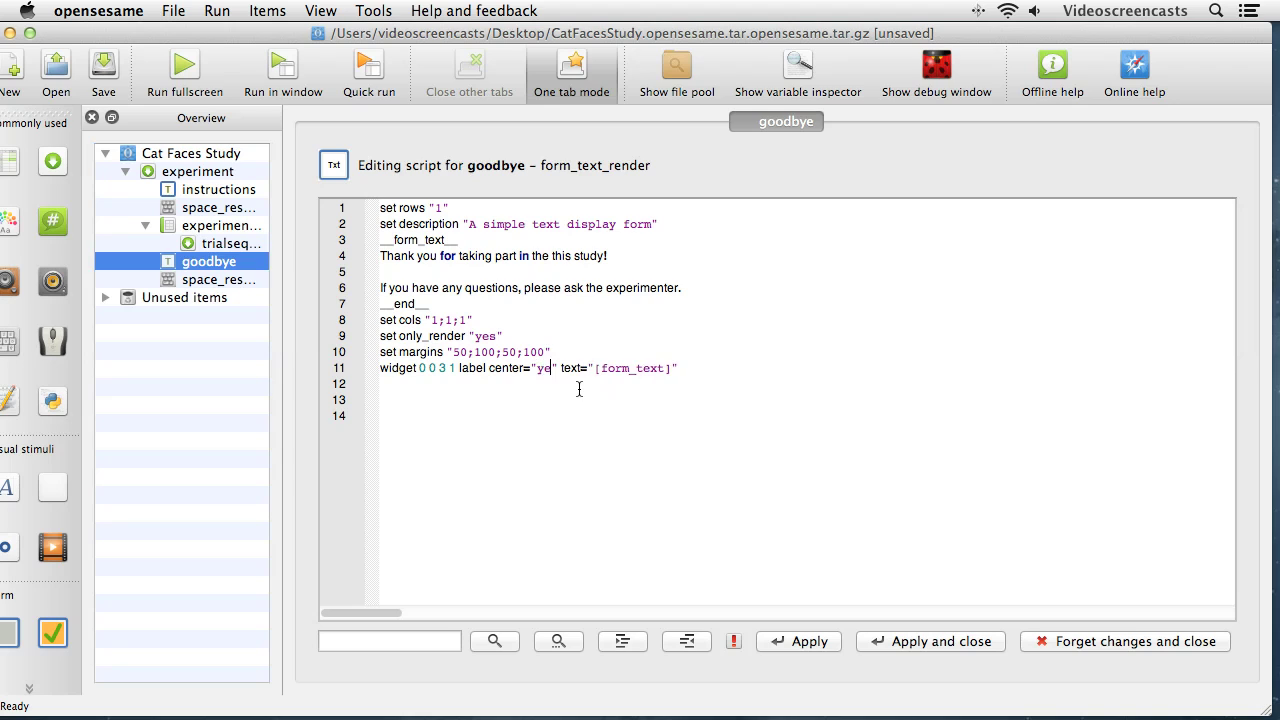
pyautogui.click(990, 651)
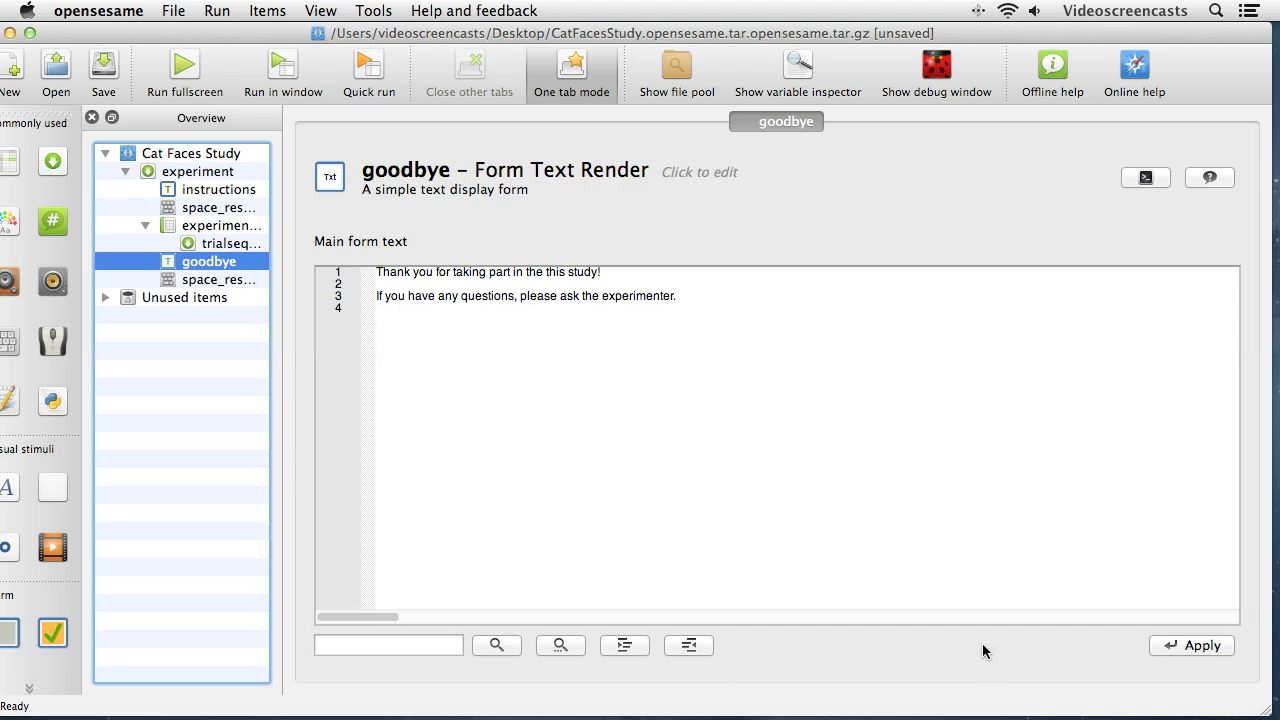
# Test the experiment fullscreen as subject 0 through to its end, and decline copying the logfile to the file pool.
pyautogui.click(188, 66)
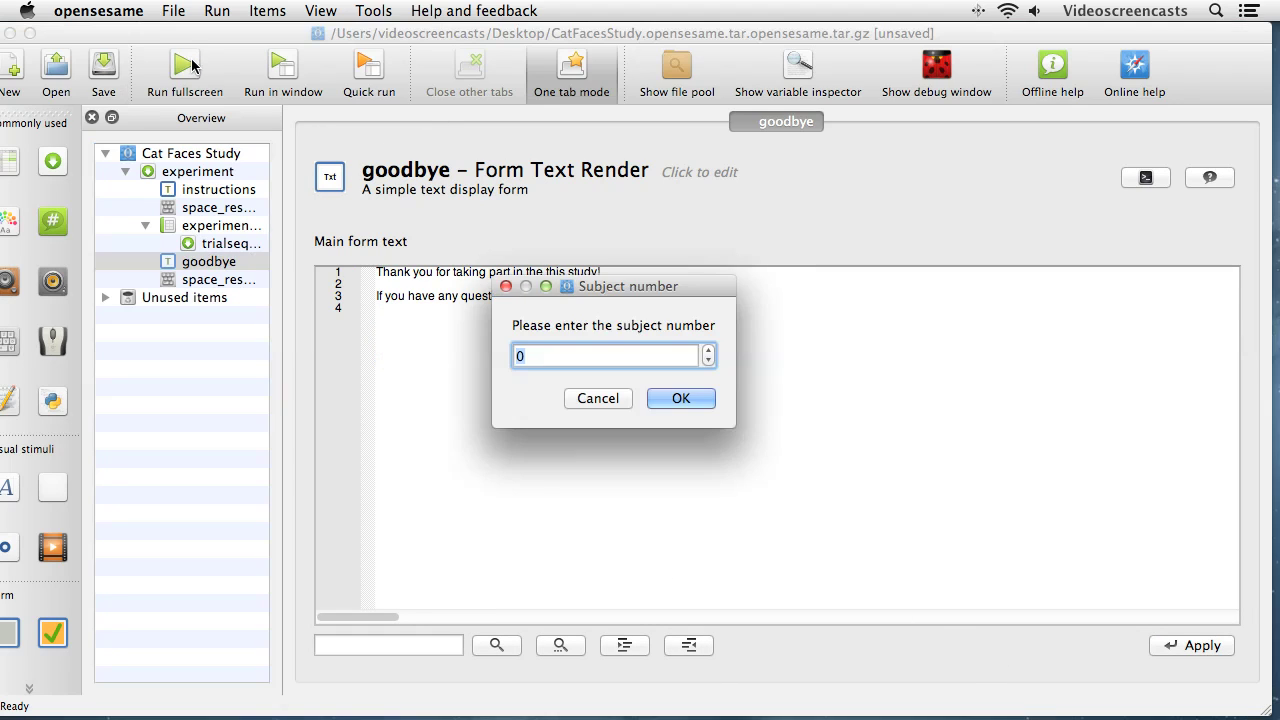
pyautogui.click(681, 398)
pyautogui.press('Escape')
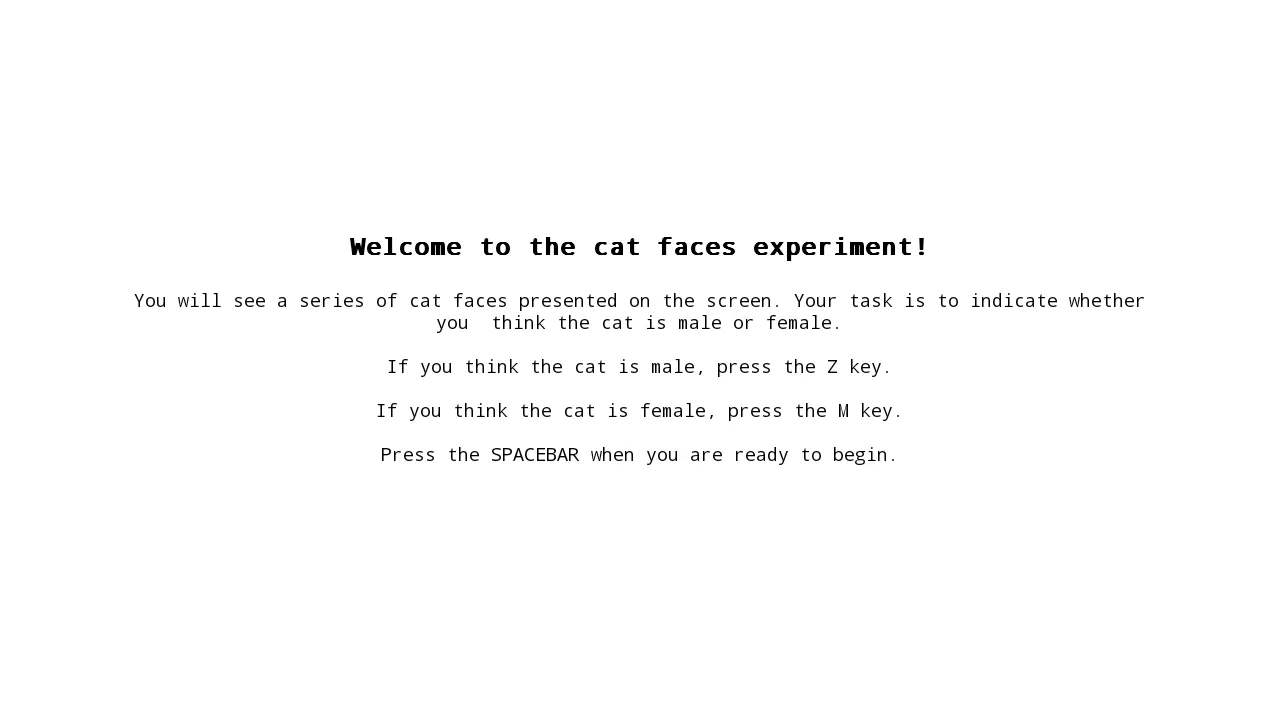
pyautogui.press('space')
pyautogui.press('space')
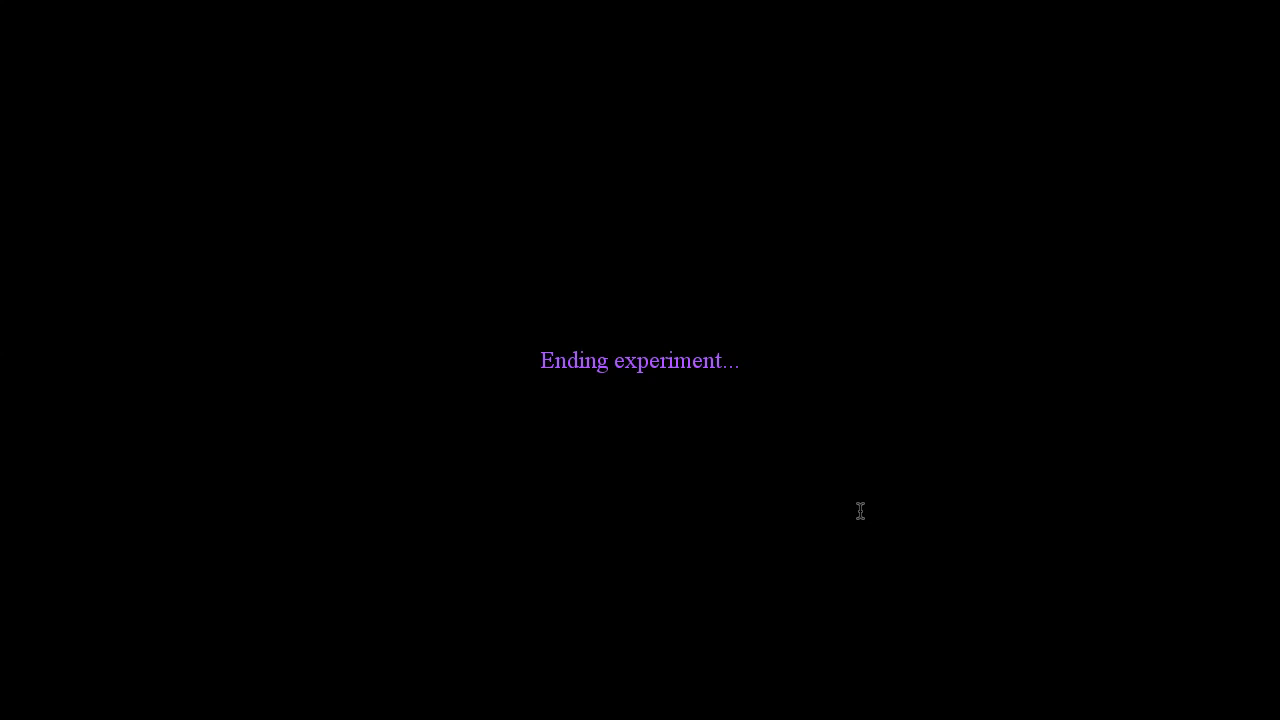
pyautogui.click(704, 399)
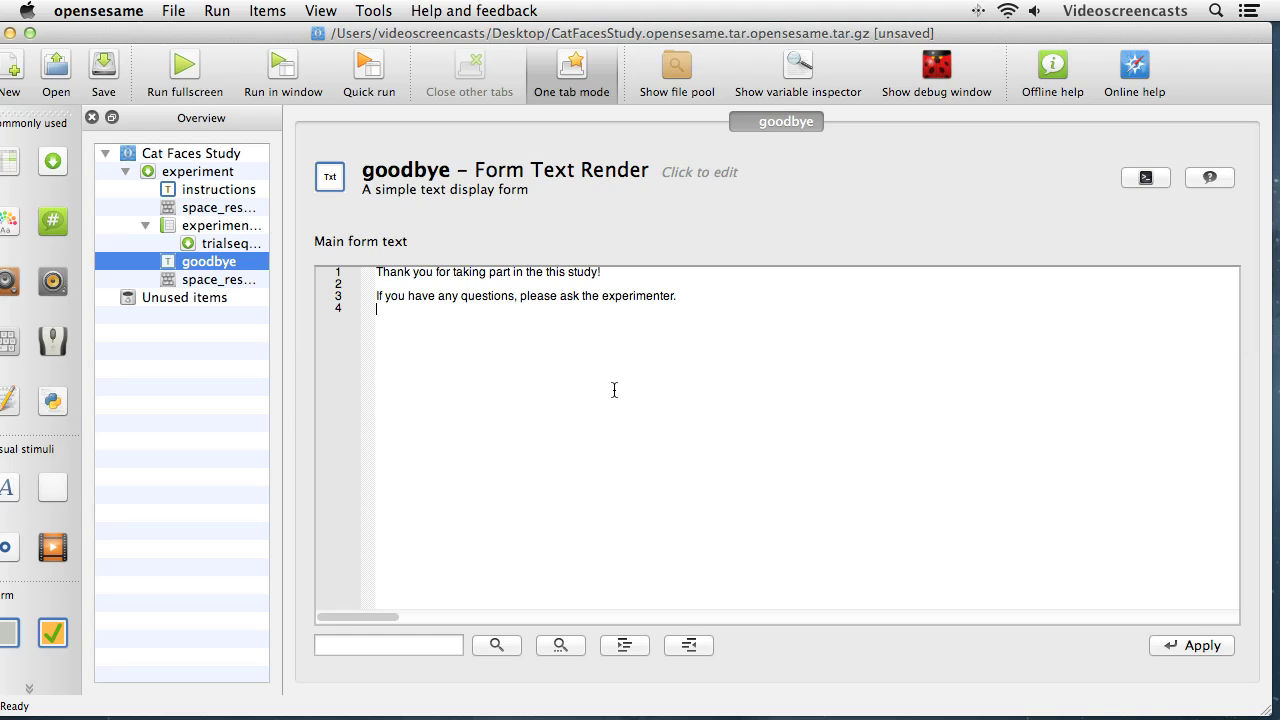
# Append a new fixation_dot item to the trialsequence sequence, keeping the name fixation_dot.
pyautogui.click(233, 246)
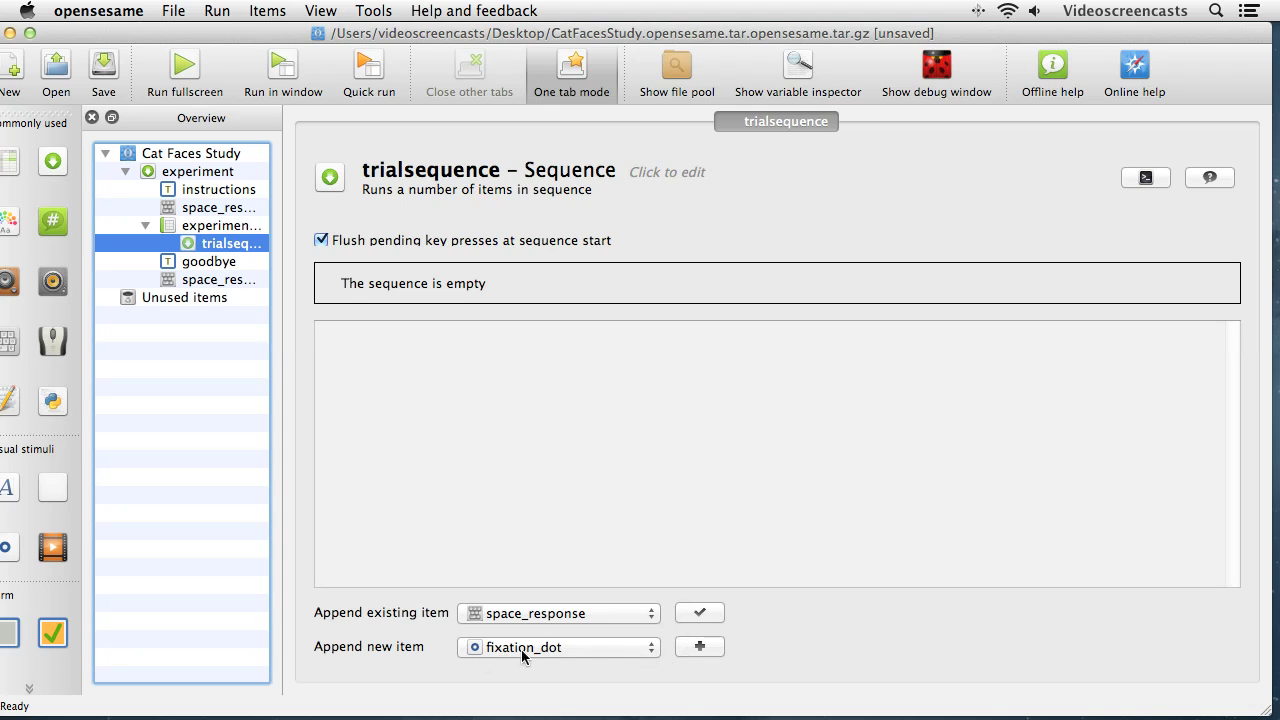
pyautogui.click(552, 652)
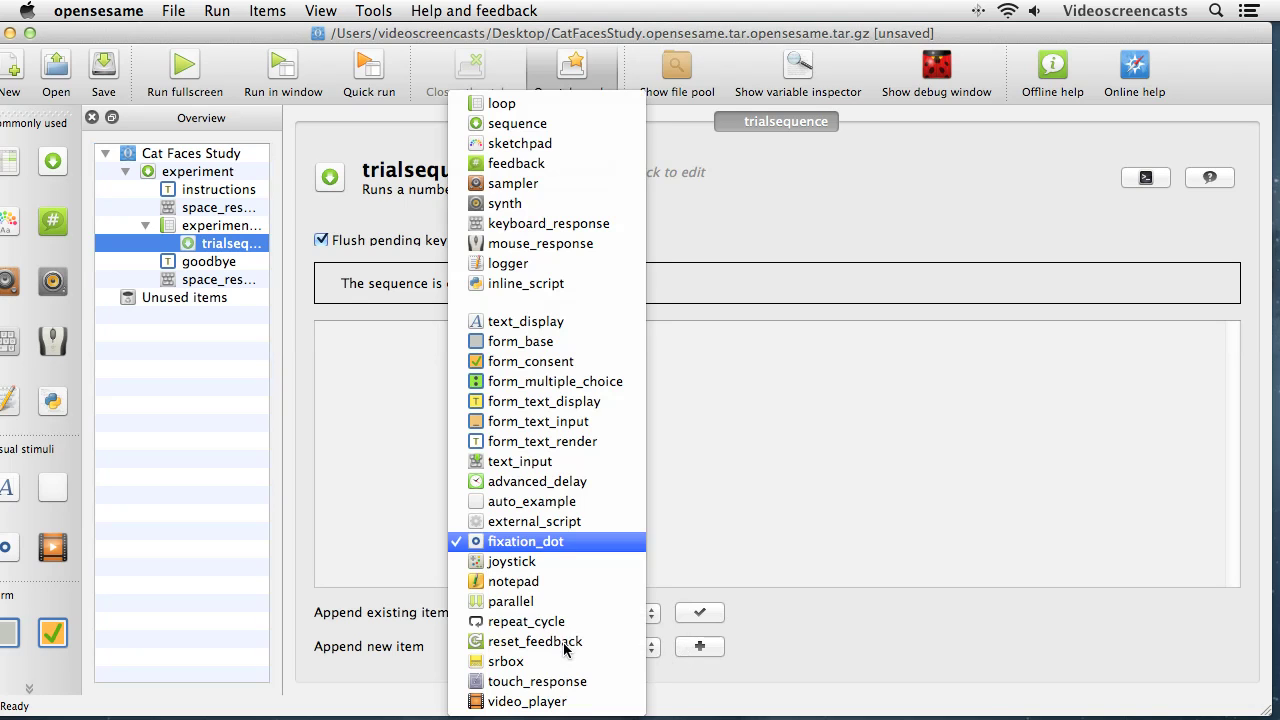
pyautogui.click(557, 548)
pyautogui.click(703, 648)
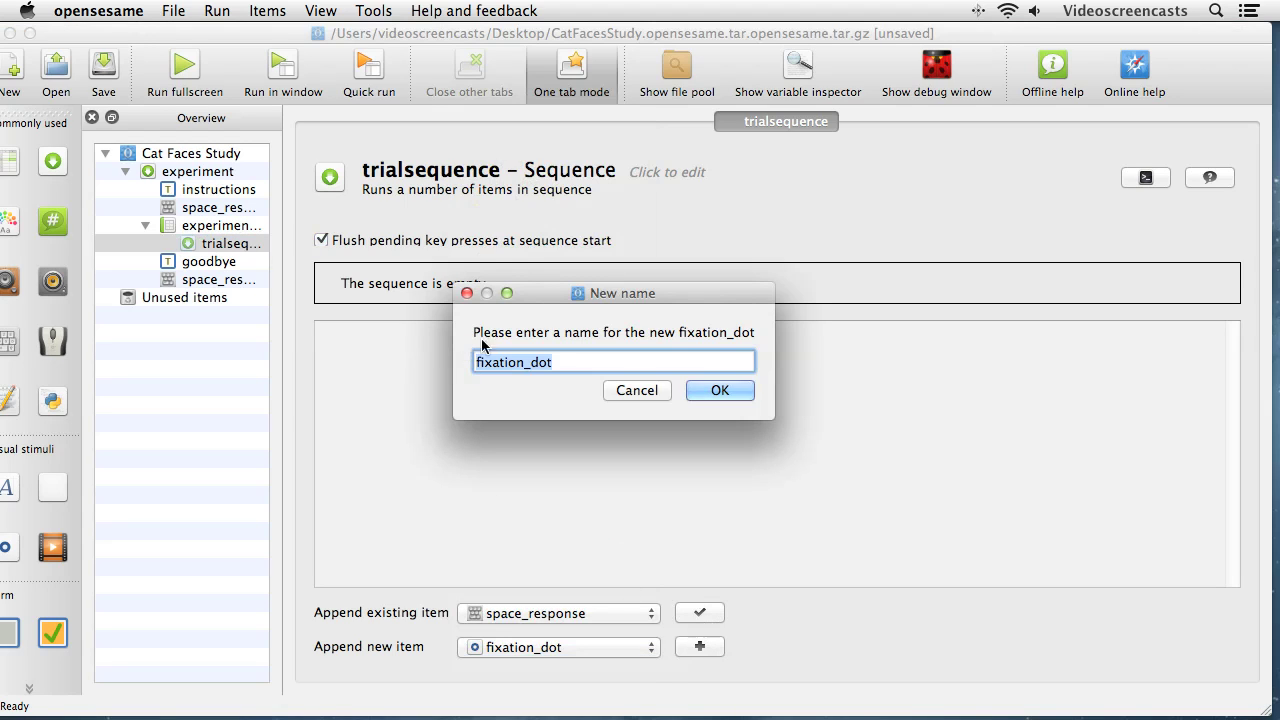
pyautogui.click(712, 391)
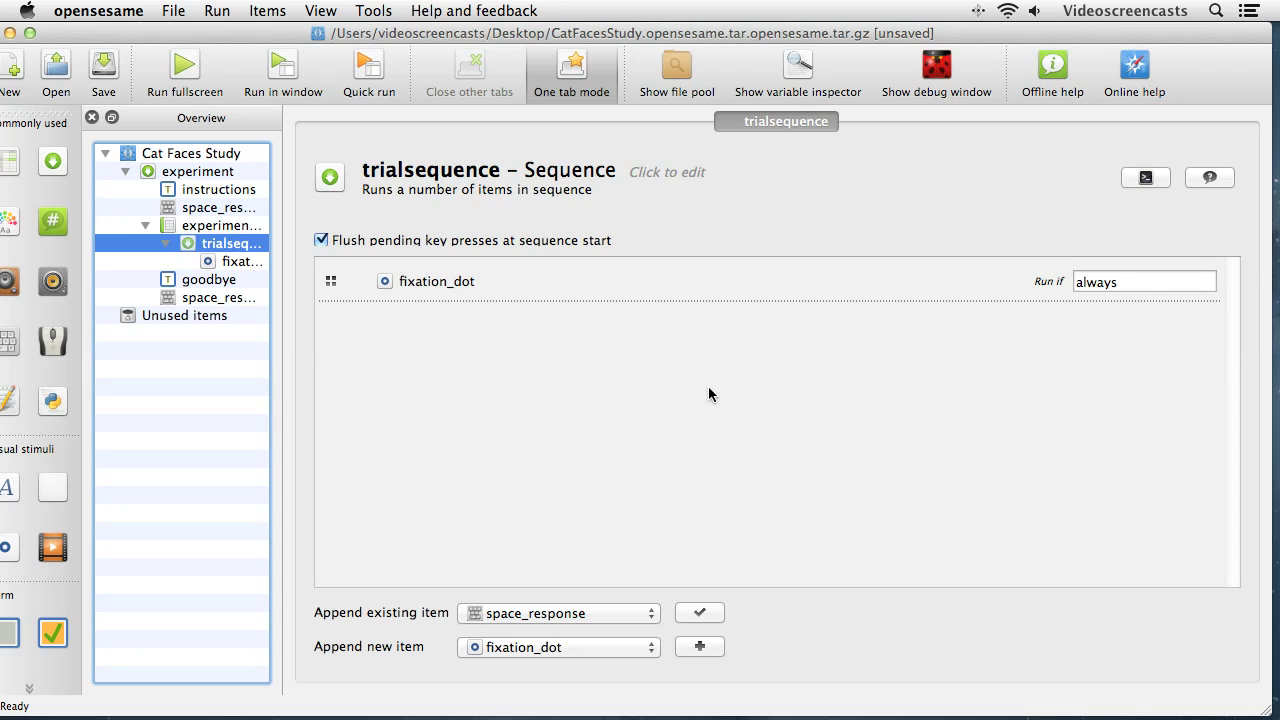
# Append a new form_text_render item named "blank" to the trial sequence.
pyautogui.click(580, 652)
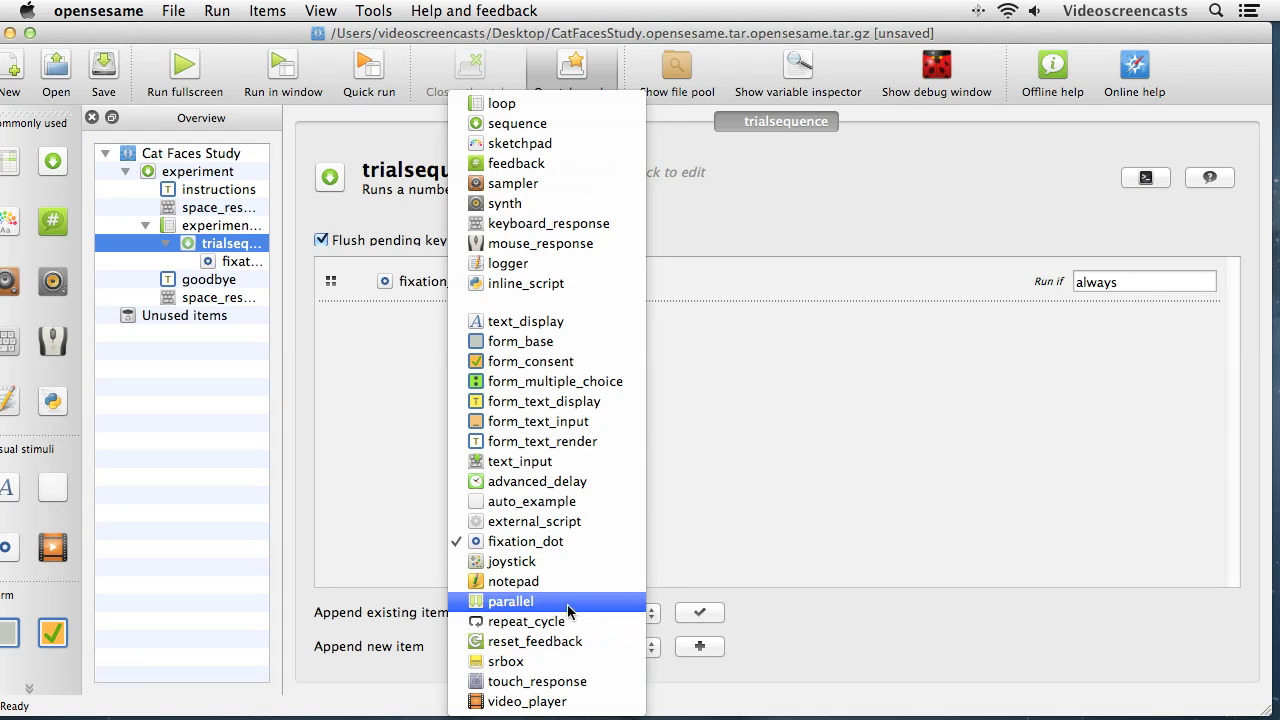
pyautogui.click(583, 441)
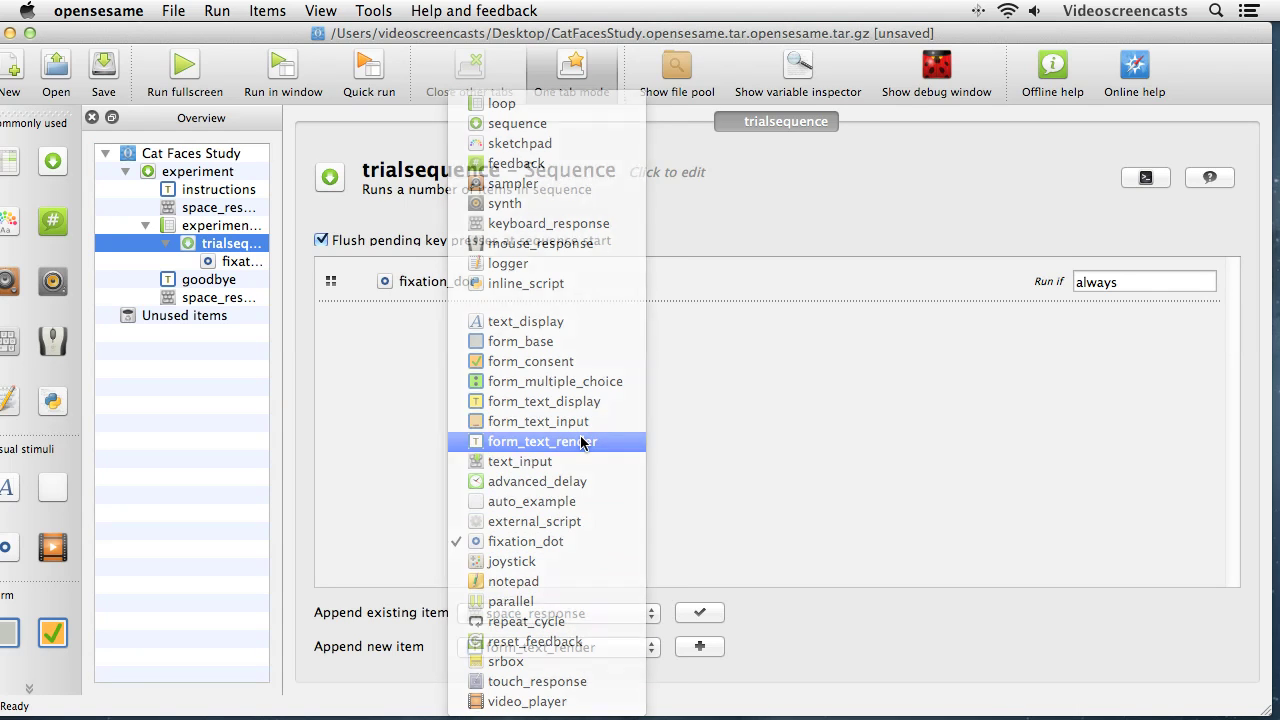
pyautogui.click(700, 646)
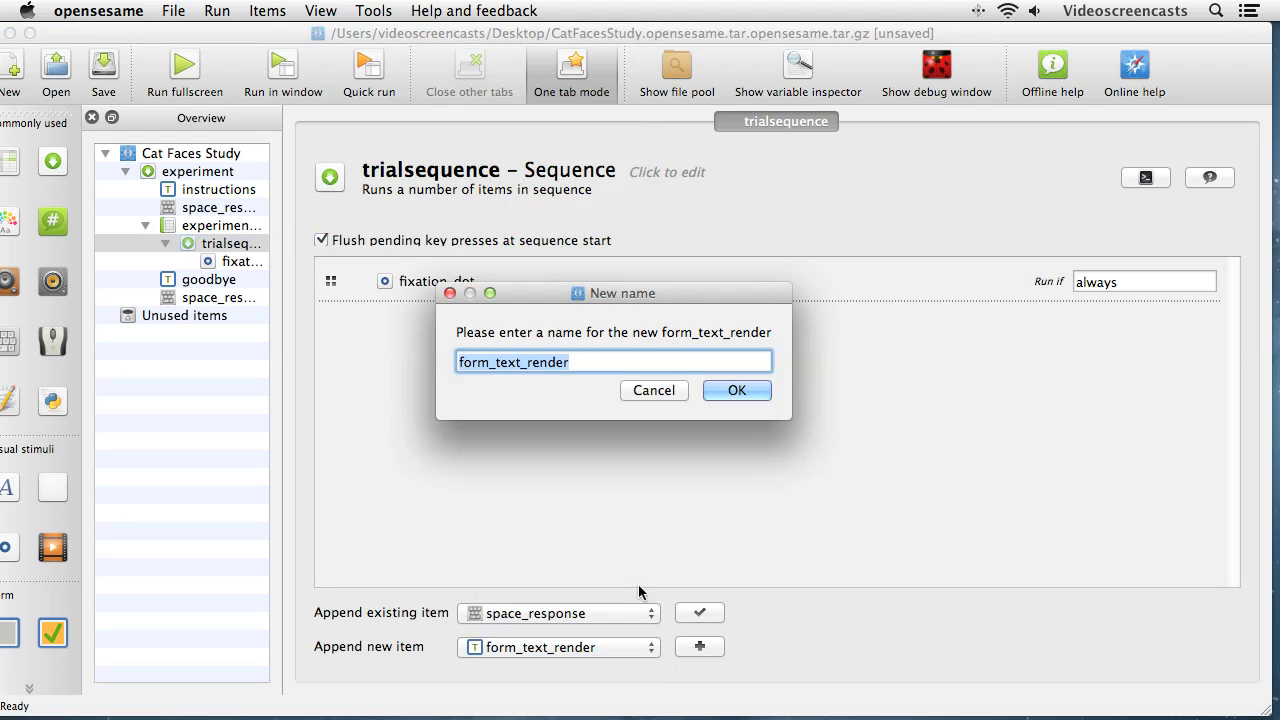
pyautogui.write('bl;')
pyautogui.press('BackSpace')
pyautogui.write('ank')
pyautogui.press('Return')
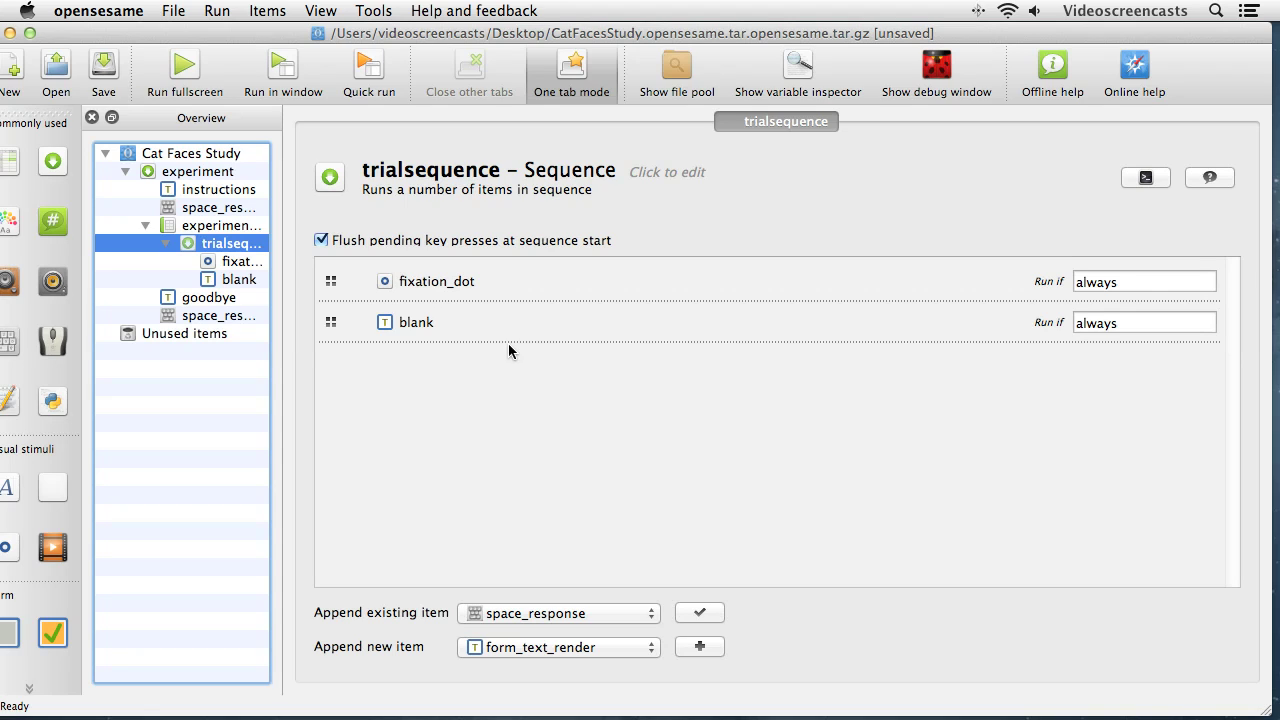
# Append a new advanced_delay item named "delay500" to the trial sequence.
pyautogui.click(553, 645)
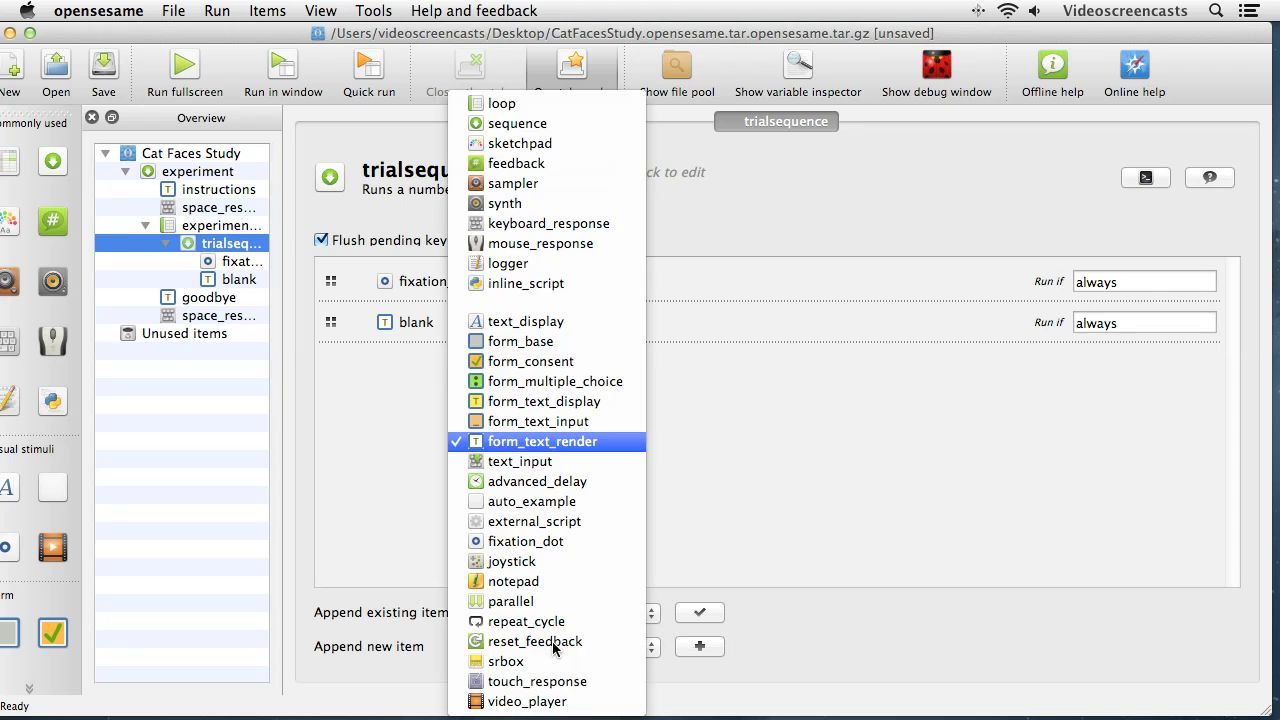
pyautogui.click(560, 484)
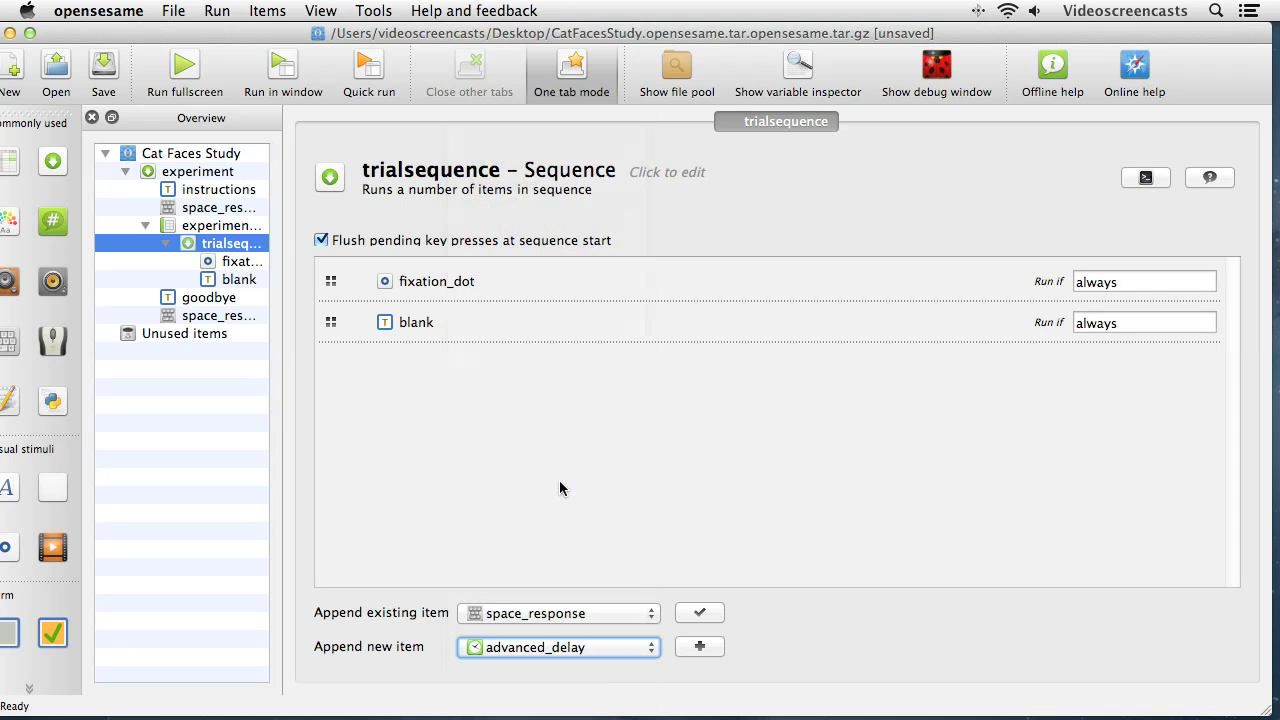
pyautogui.click(699, 647)
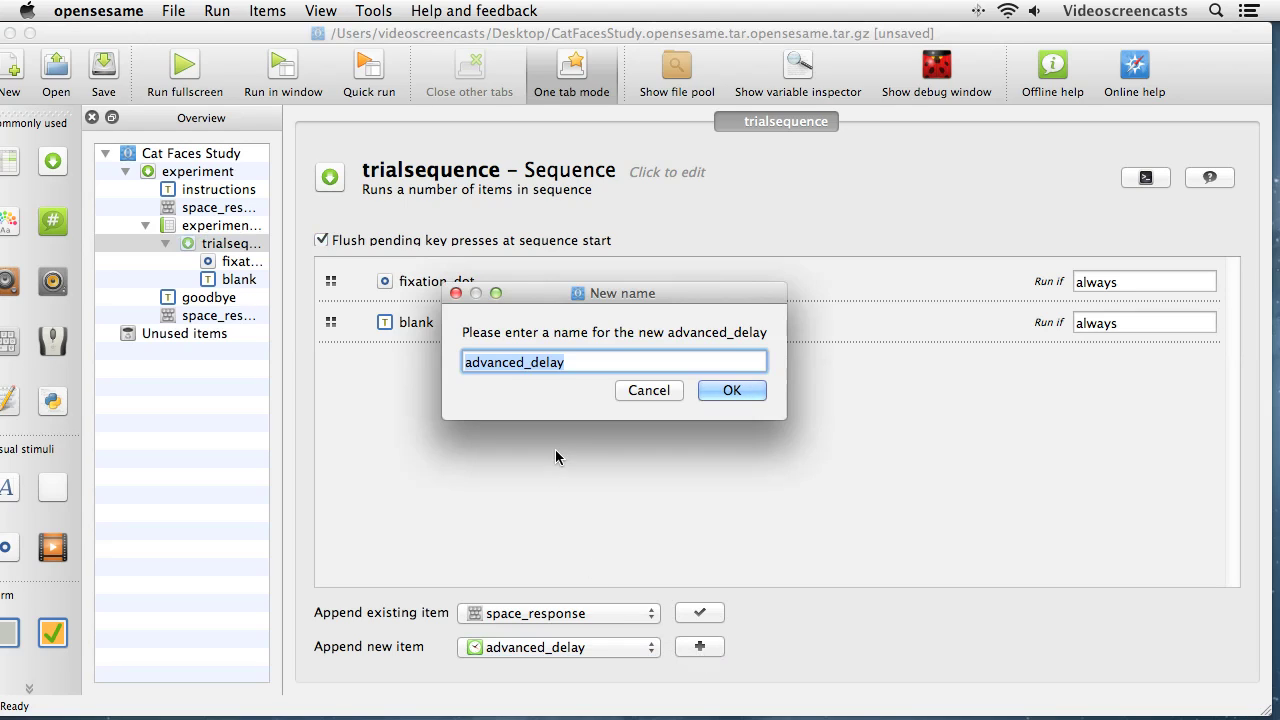
pyautogui.write('delay500')
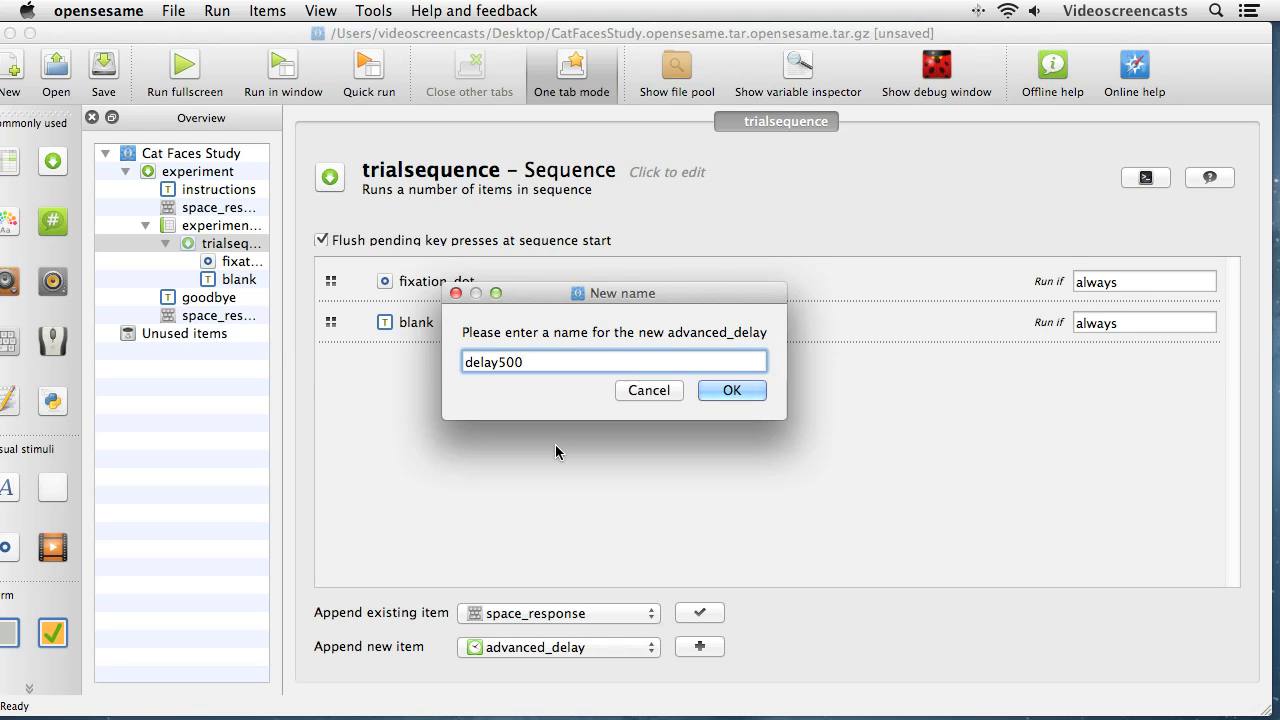
pyautogui.press('Return')
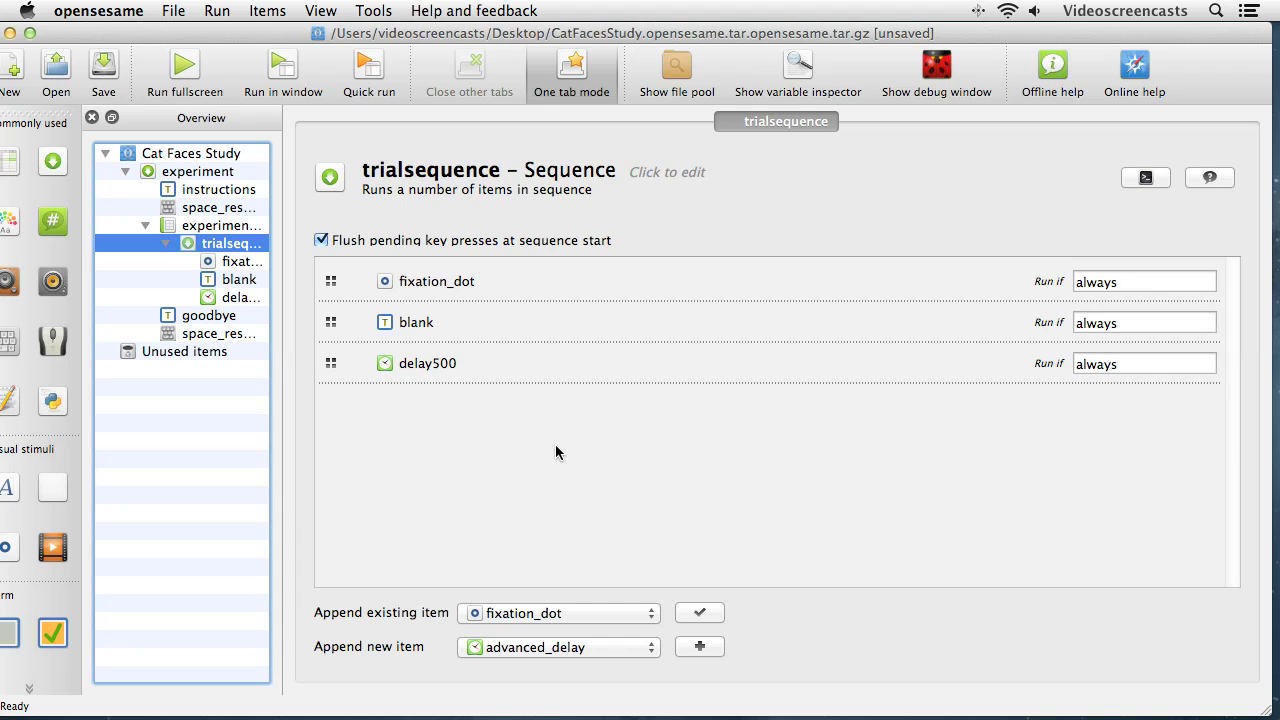
# Append a new sketchpad item named "catface" to the trial sequence.
pyautogui.click(599, 655)
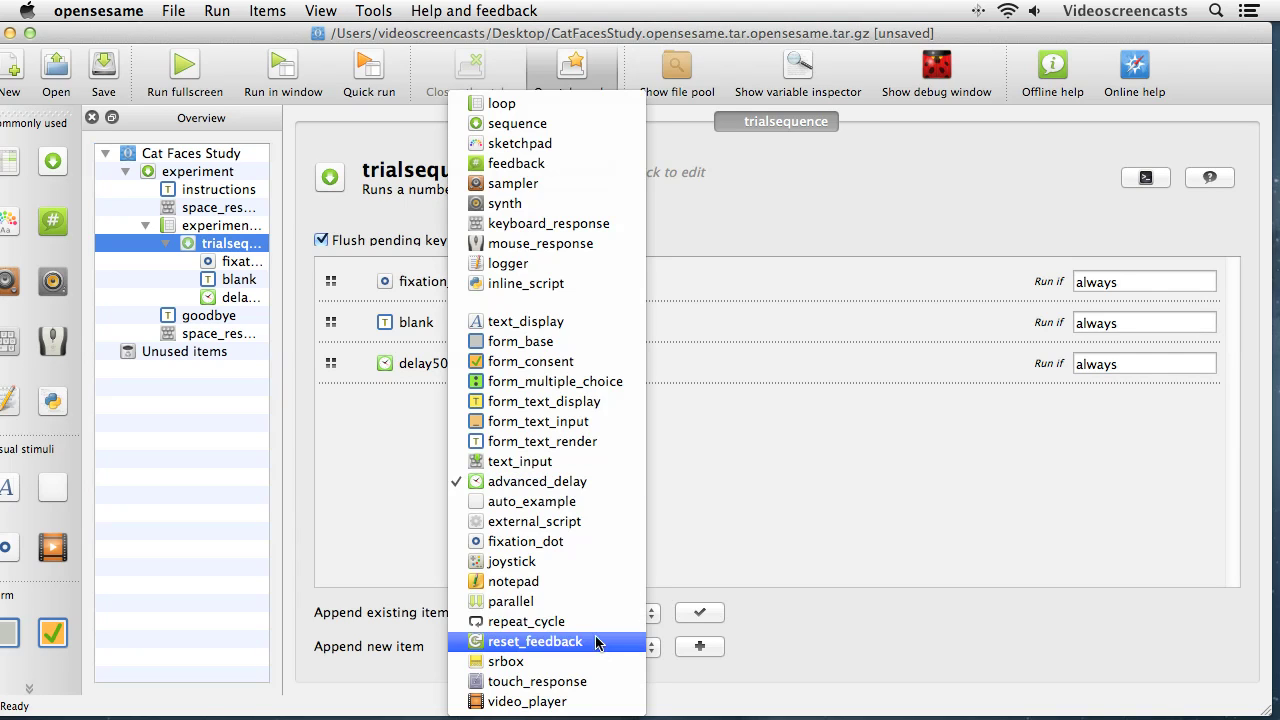
pyautogui.click(585, 153)
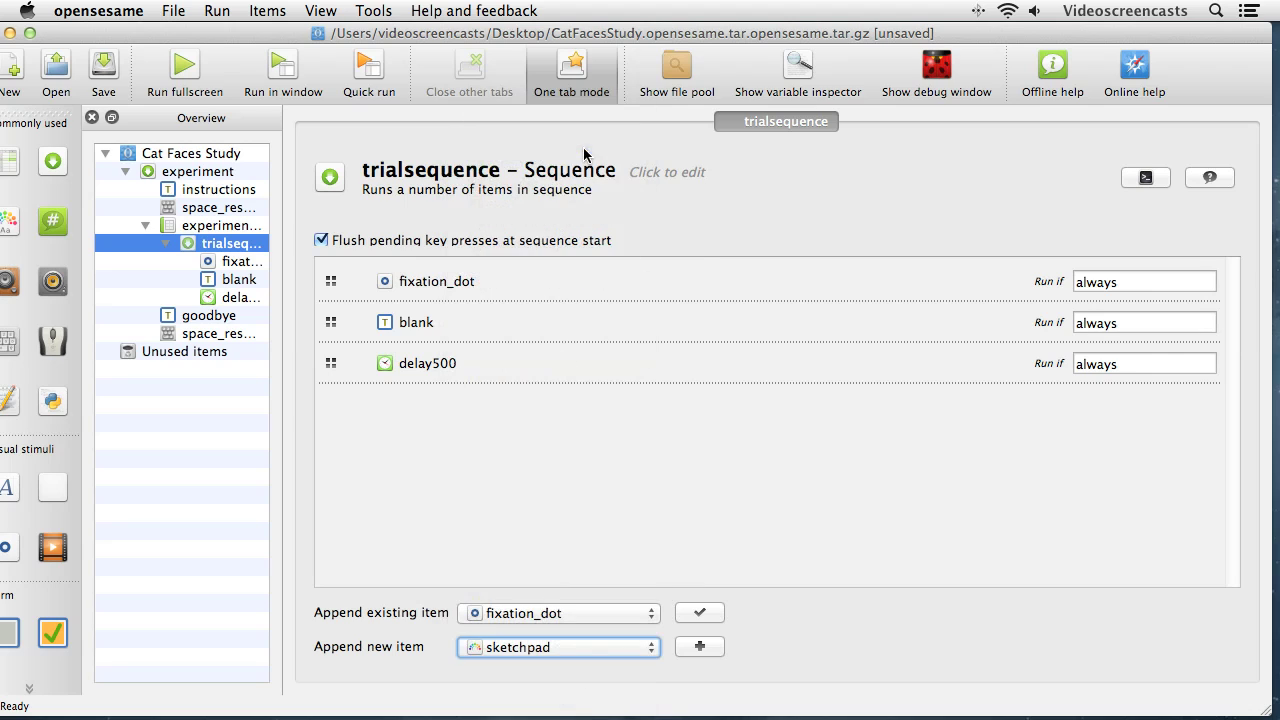
pyautogui.click(711, 657)
pyautogui.write('catface')
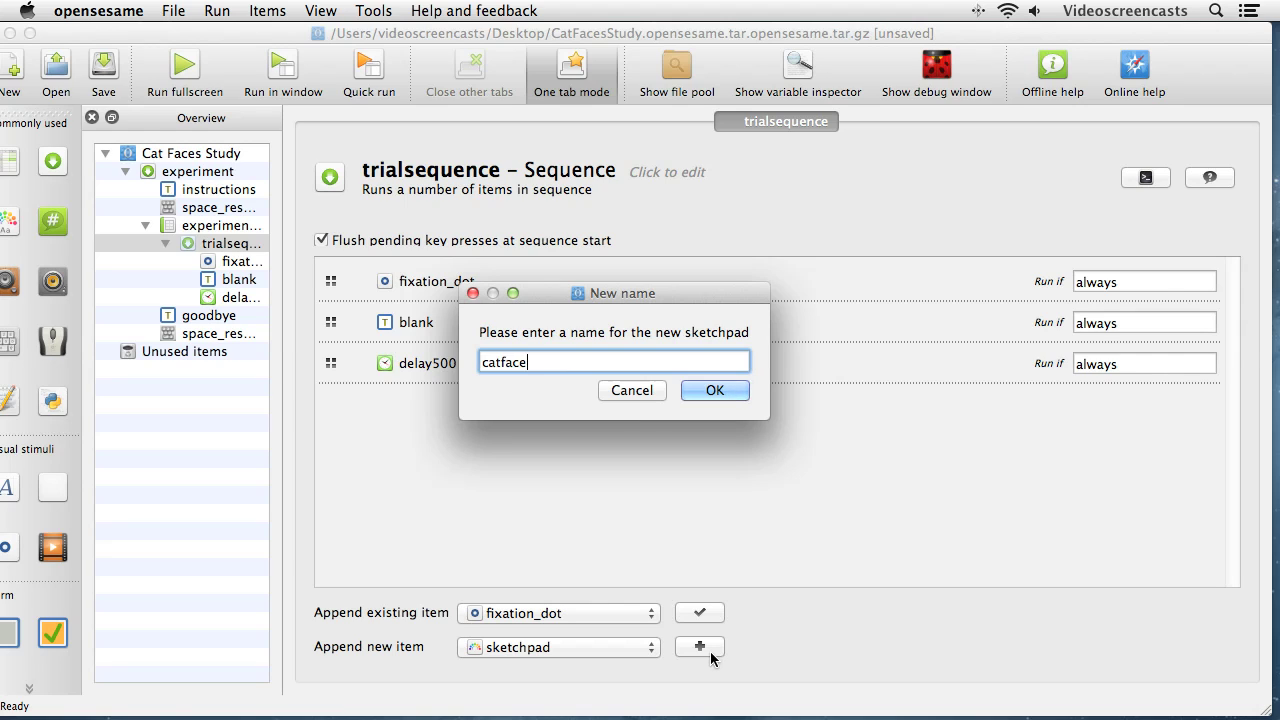
pyautogui.press('Return')
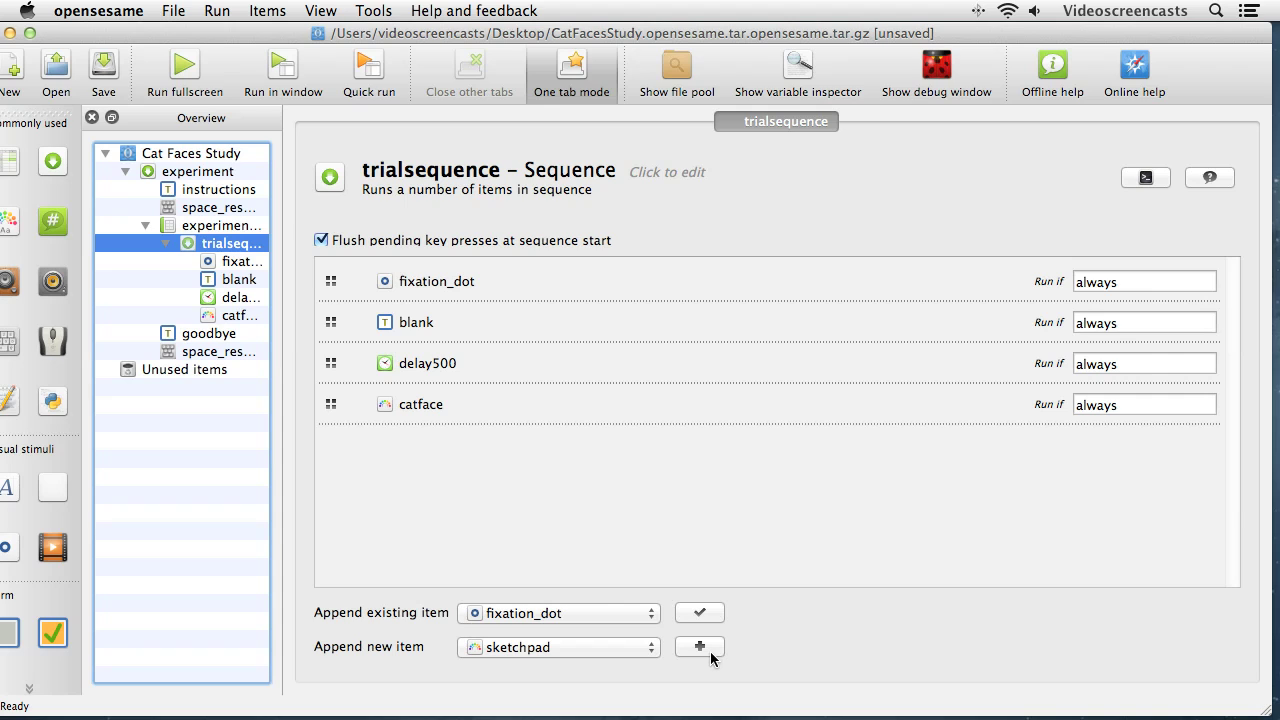
# Append a new keyboard_response item named "cat_response" to the trial sequence.
pyautogui.click(643, 652)
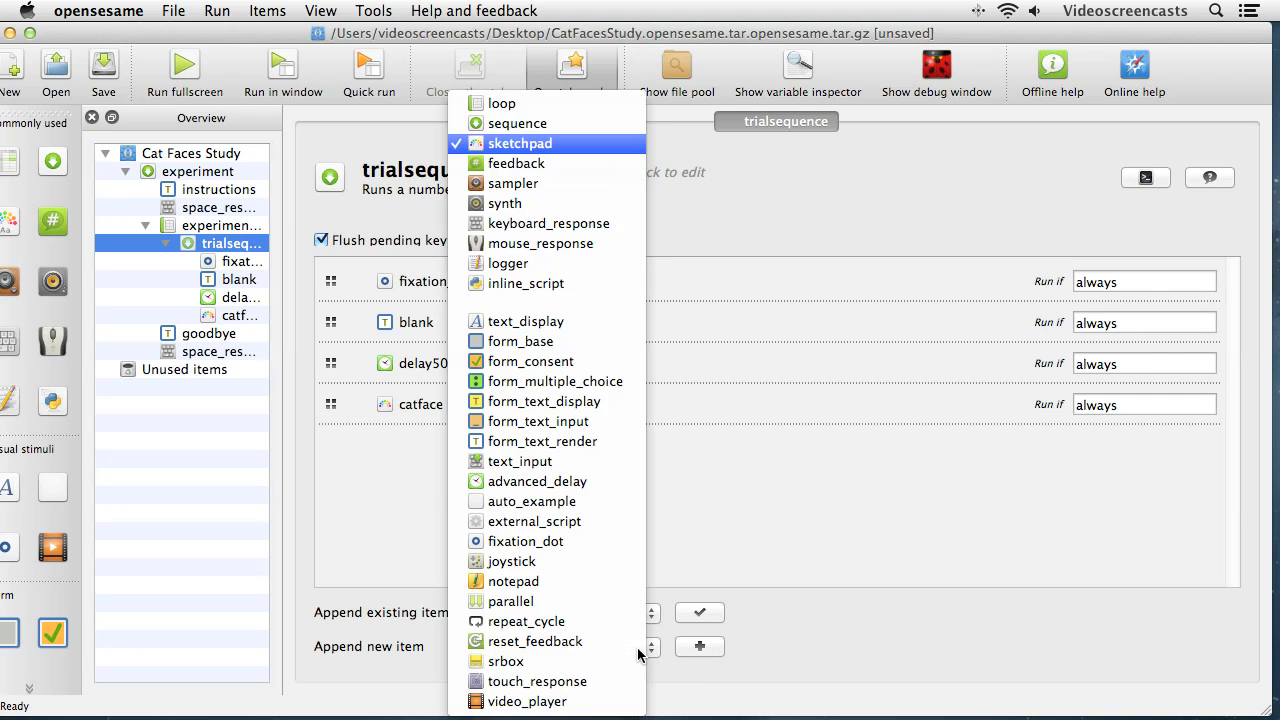
pyautogui.click(591, 230)
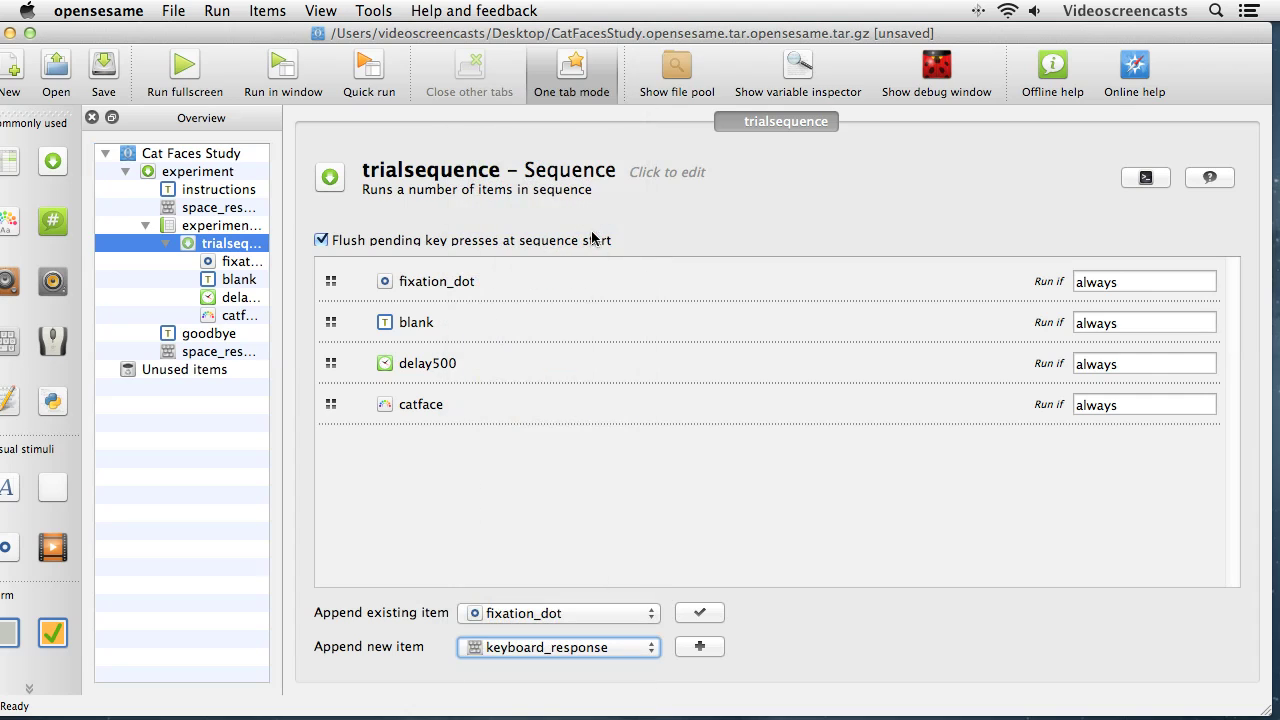
pyautogui.click(700, 647)
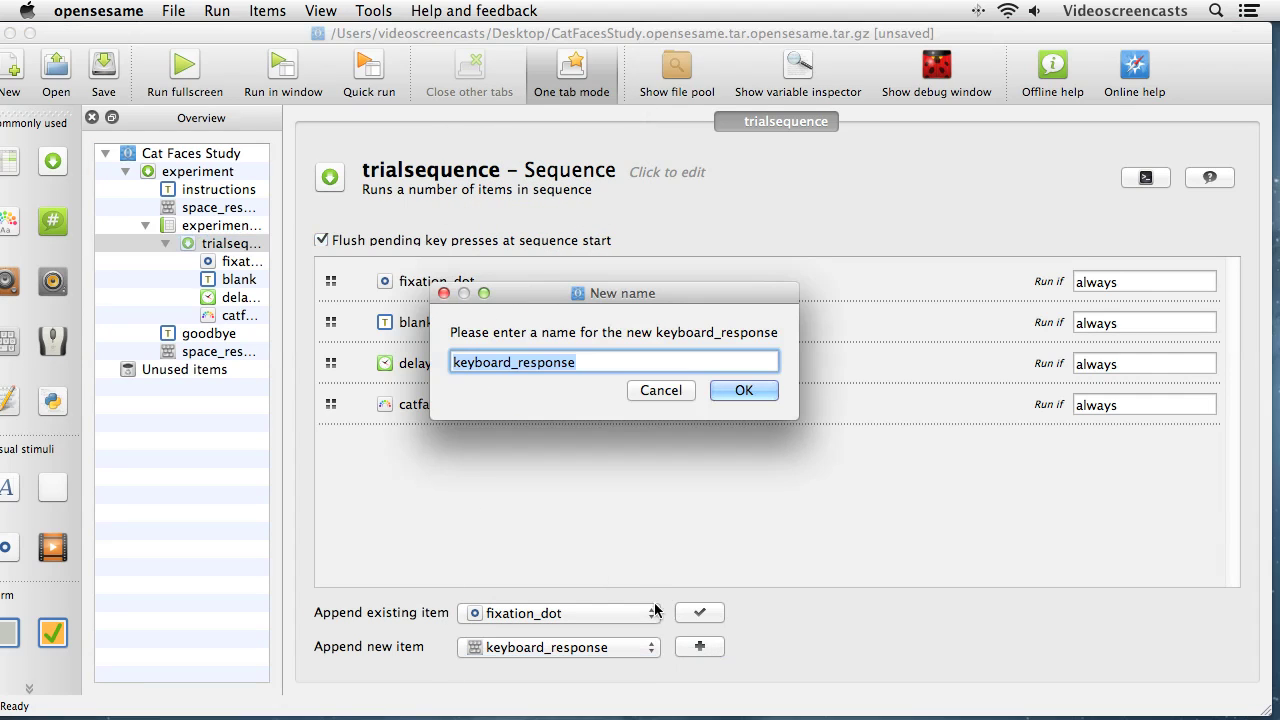
pyautogui.click(506, 366)
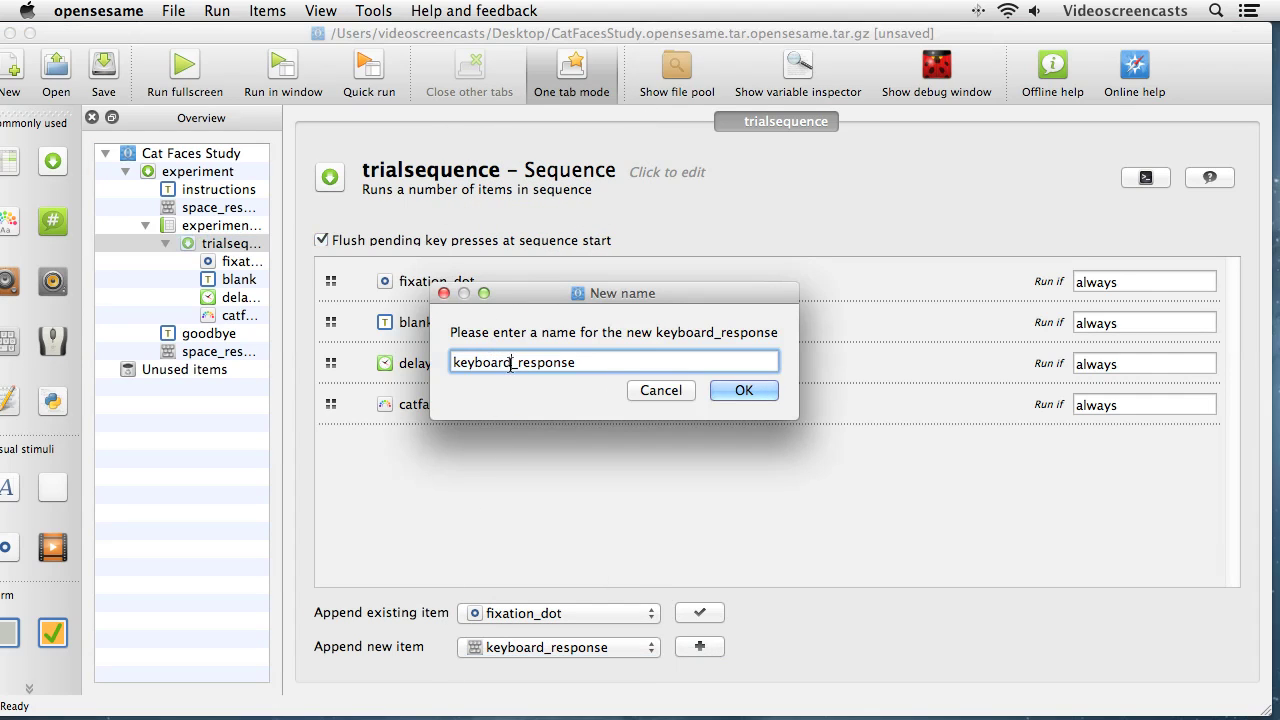
pyautogui.doubleClick(506, 366)
pyautogui.write('cat')
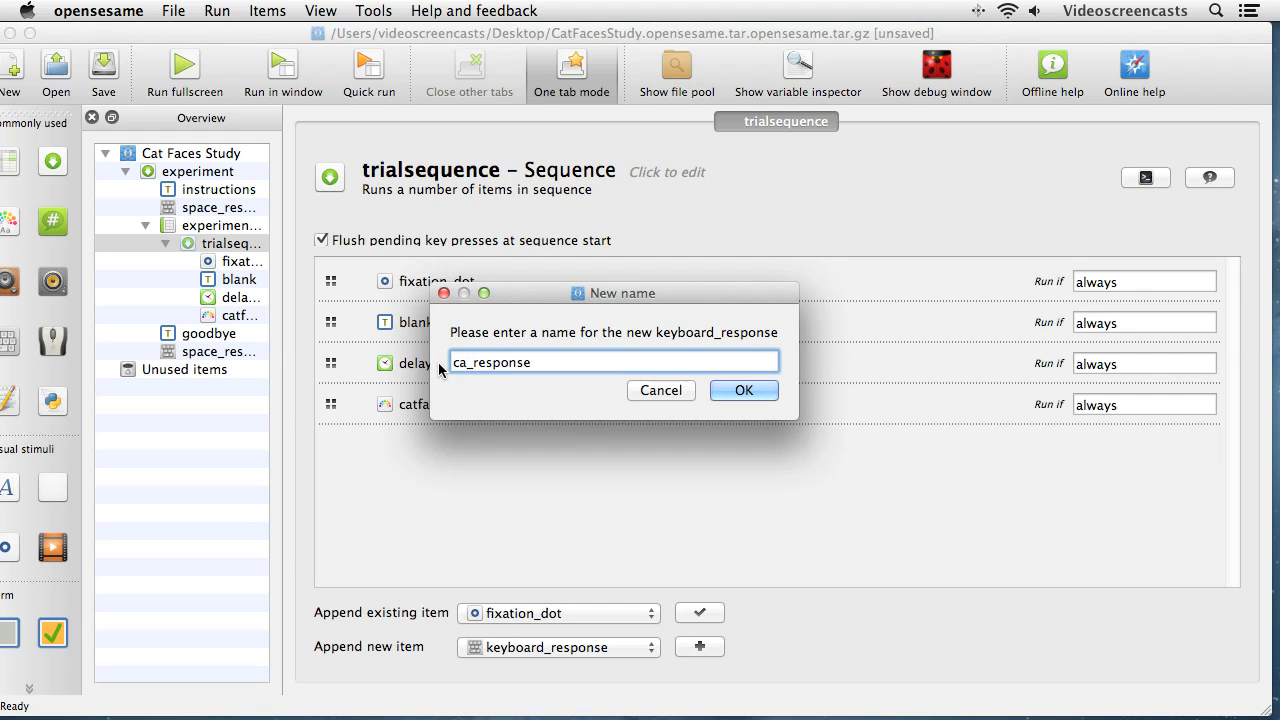
pyautogui.press('Return')
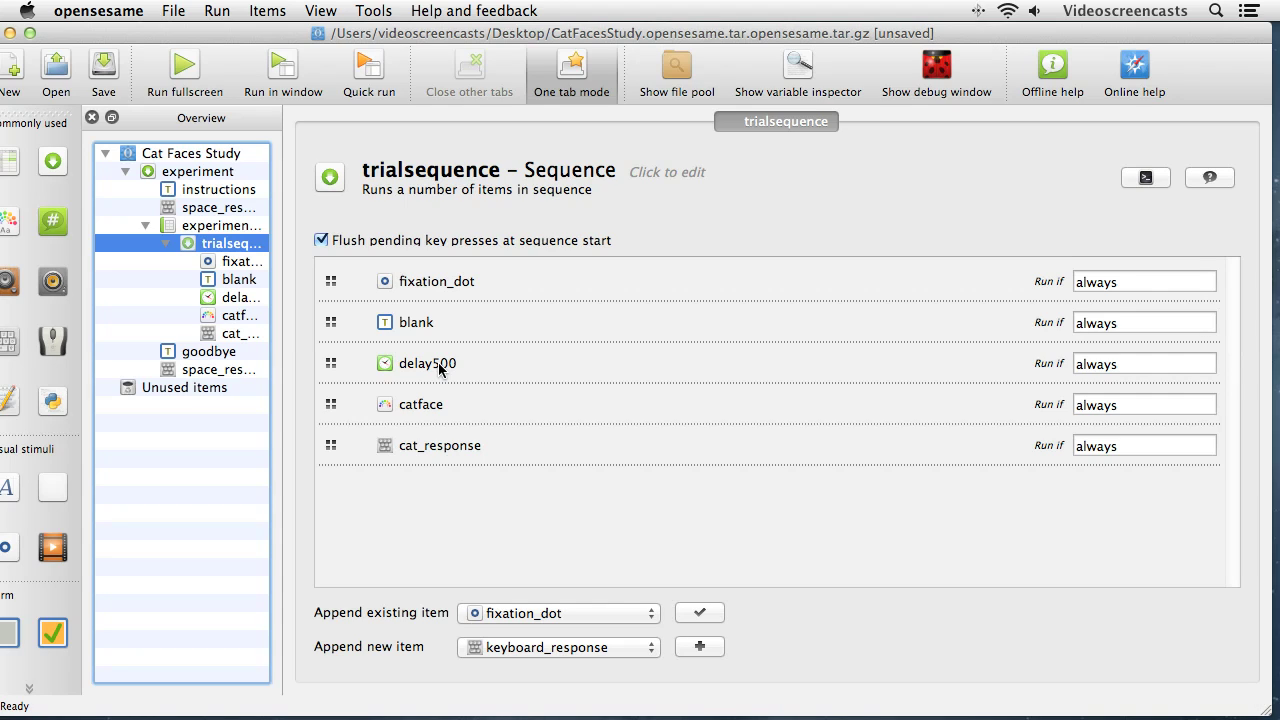
# Append a new logger item with its default name to the end of the trial sequence.
pyautogui.click(547, 648)
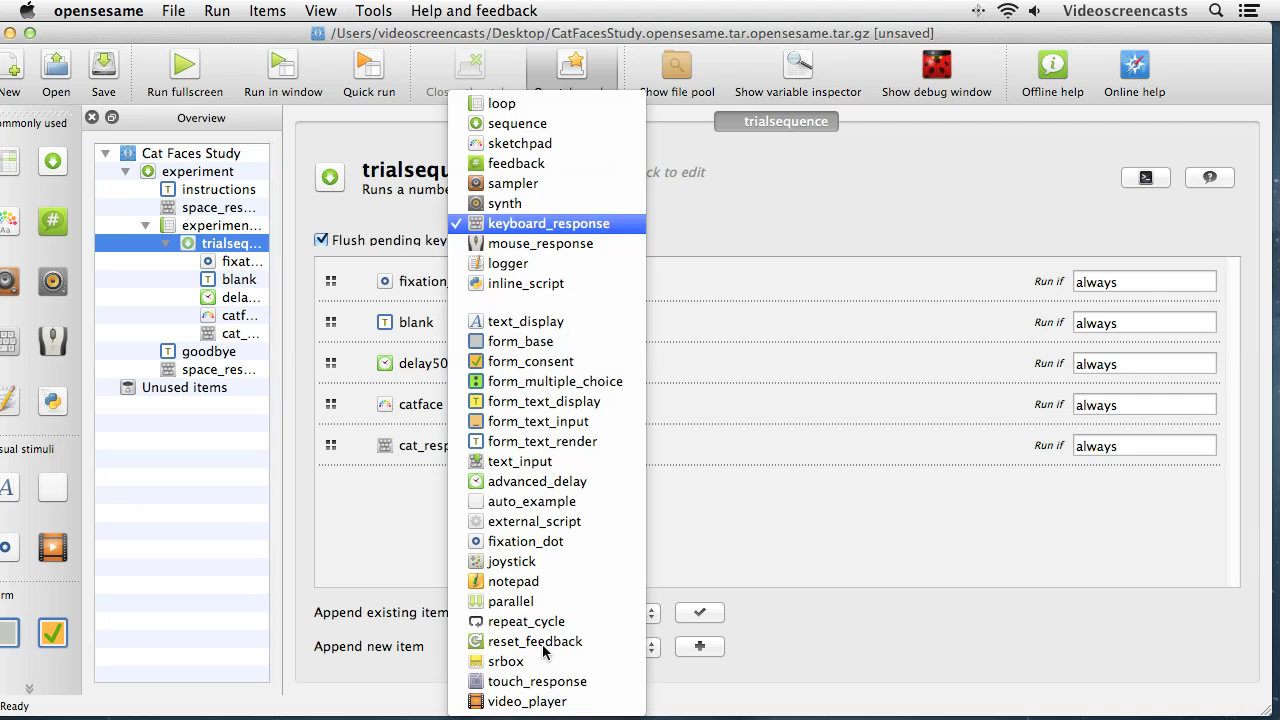
pyautogui.click(541, 265)
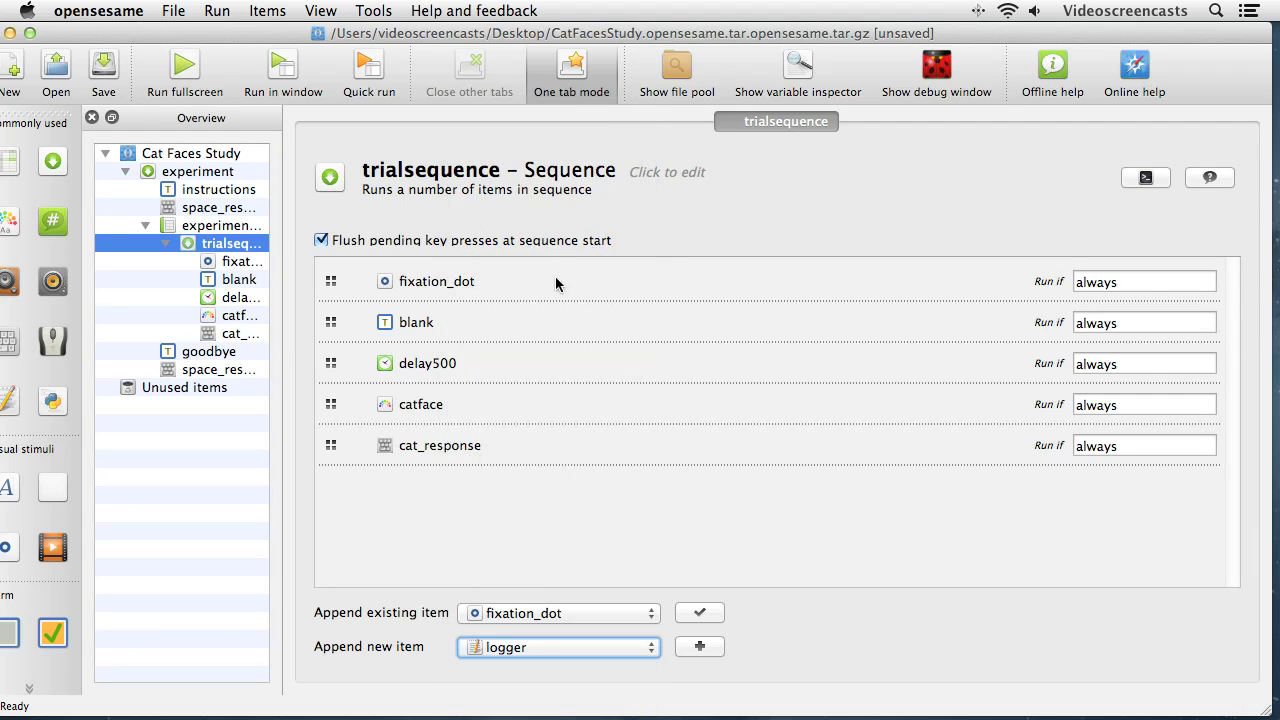
pyautogui.click(700, 647)
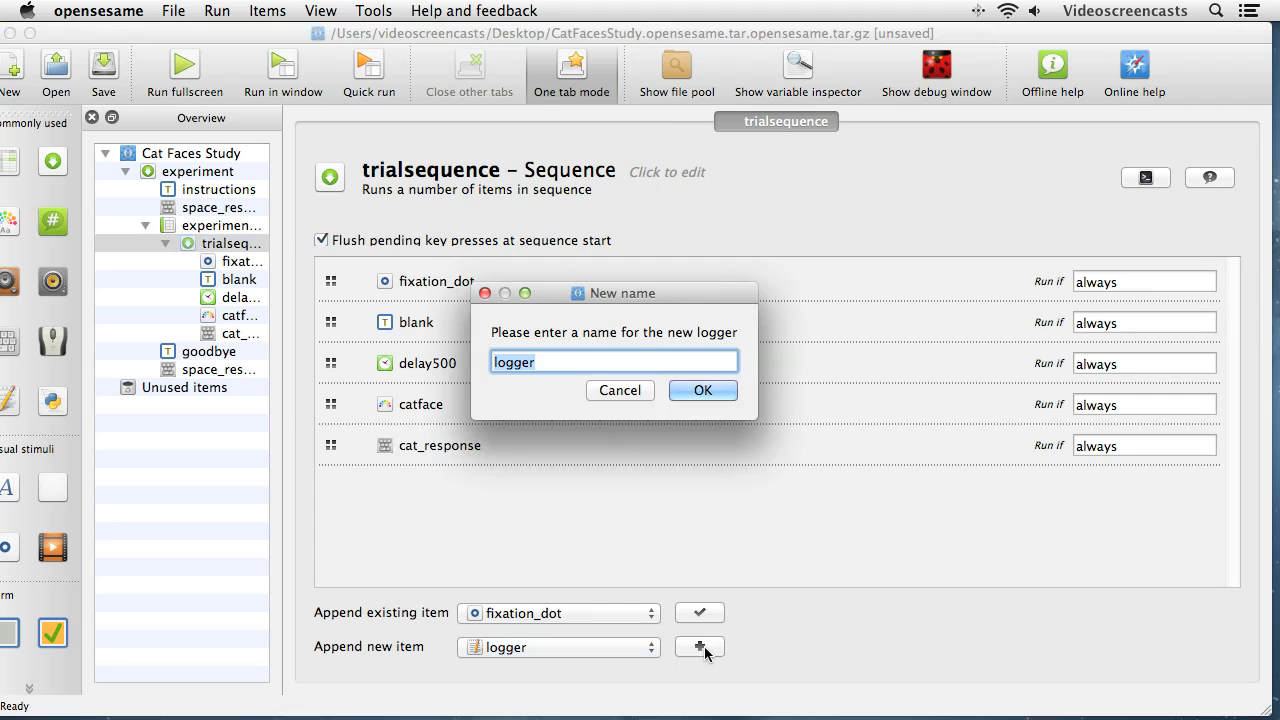
pyautogui.click(681, 392)
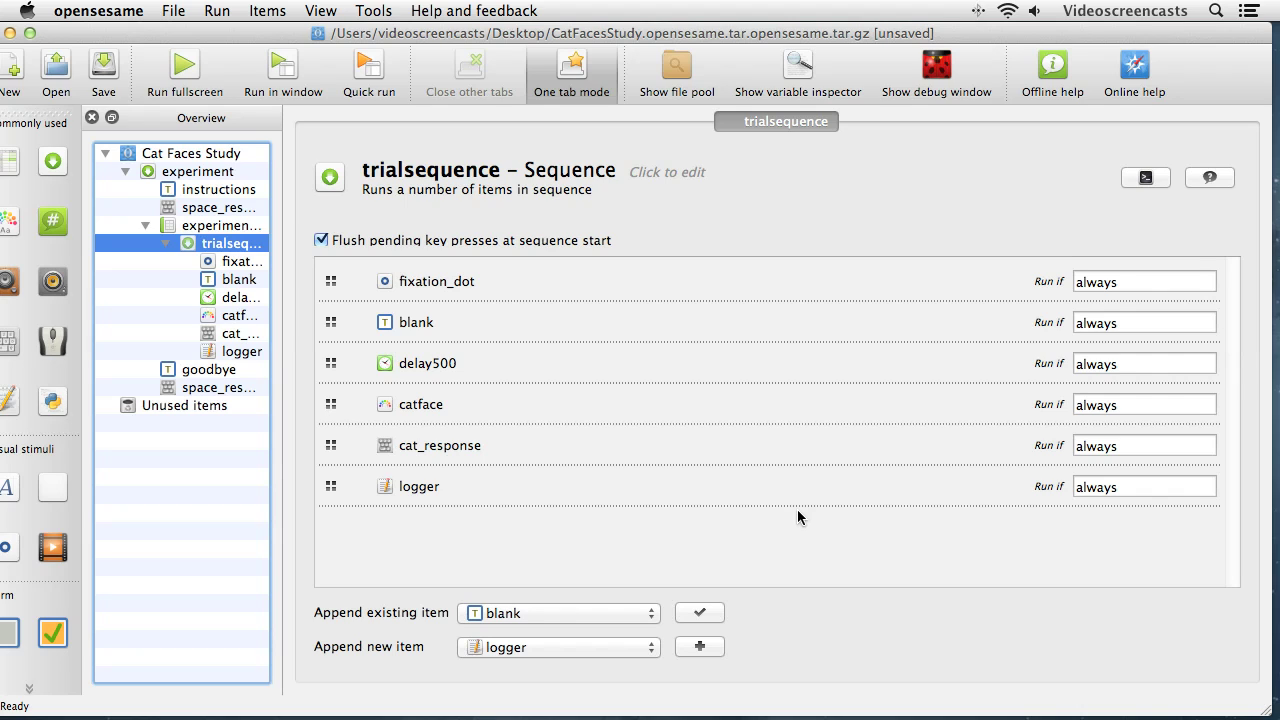
# Set the duration of the fixation_dot item to 500.
pyautogui.click(237, 261)
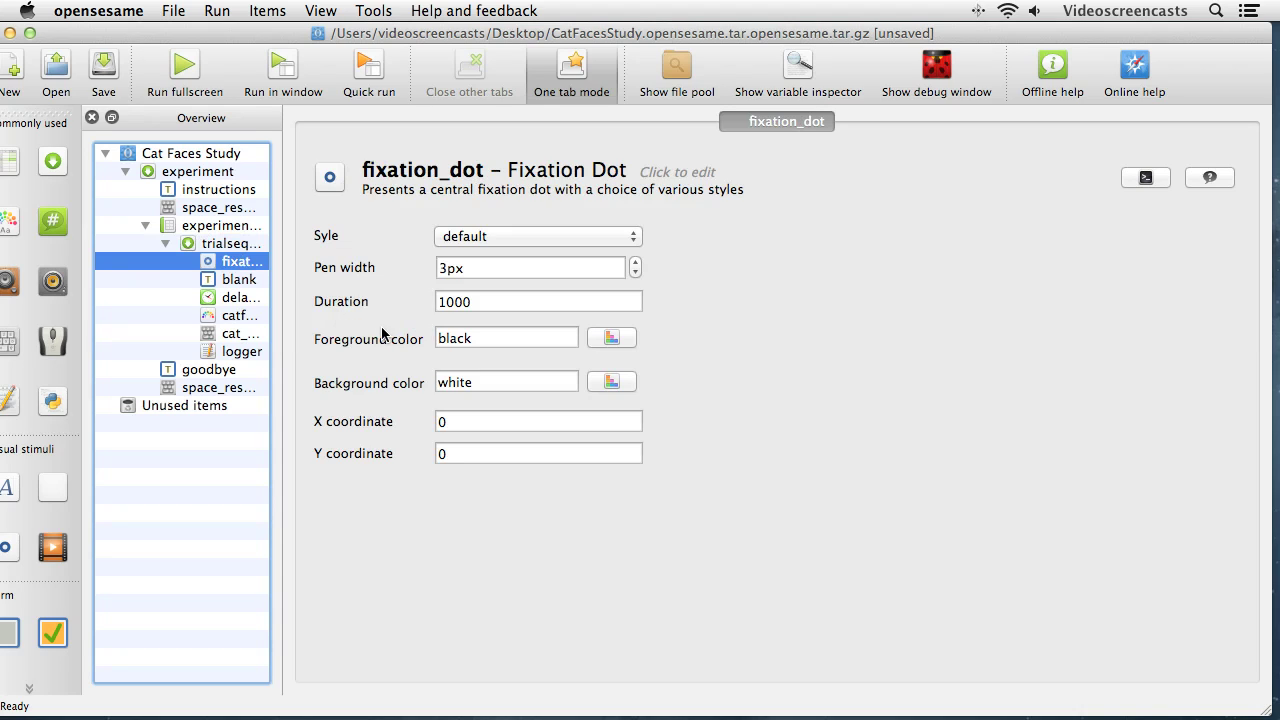
pyautogui.doubleClick(483, 300)
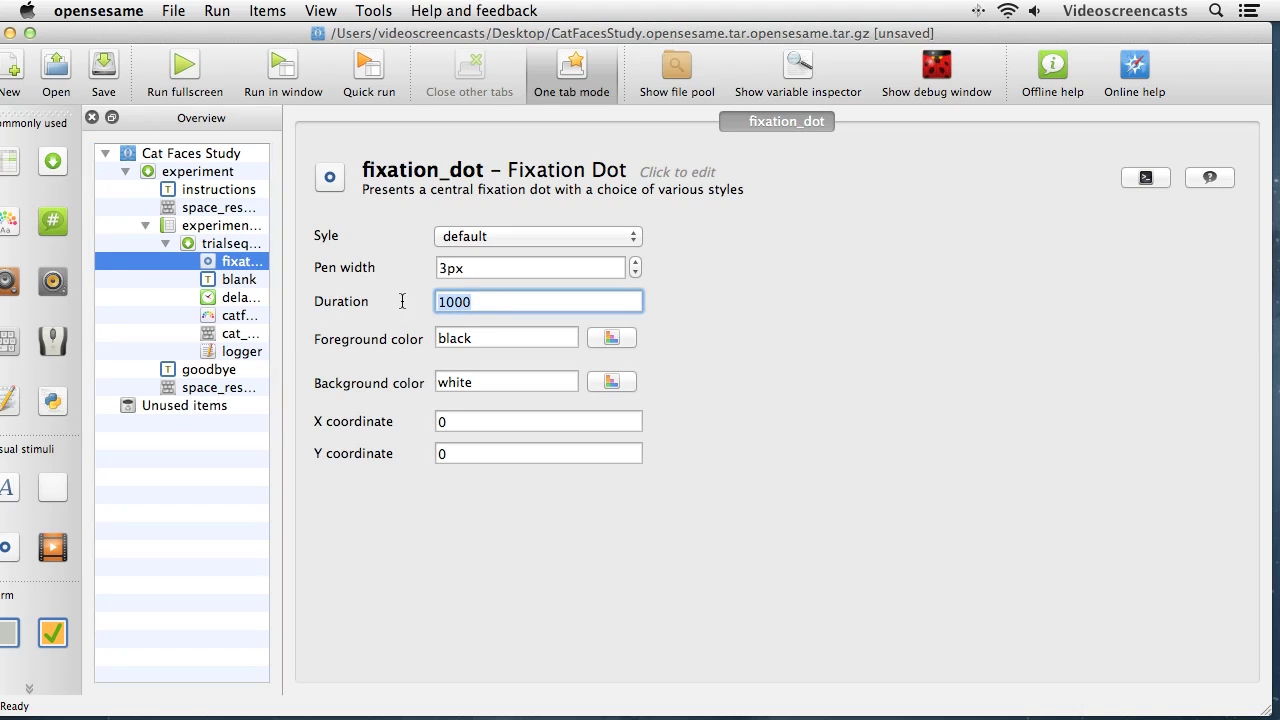
pyautogui.write('500')
pyautogui.click(475, 382)
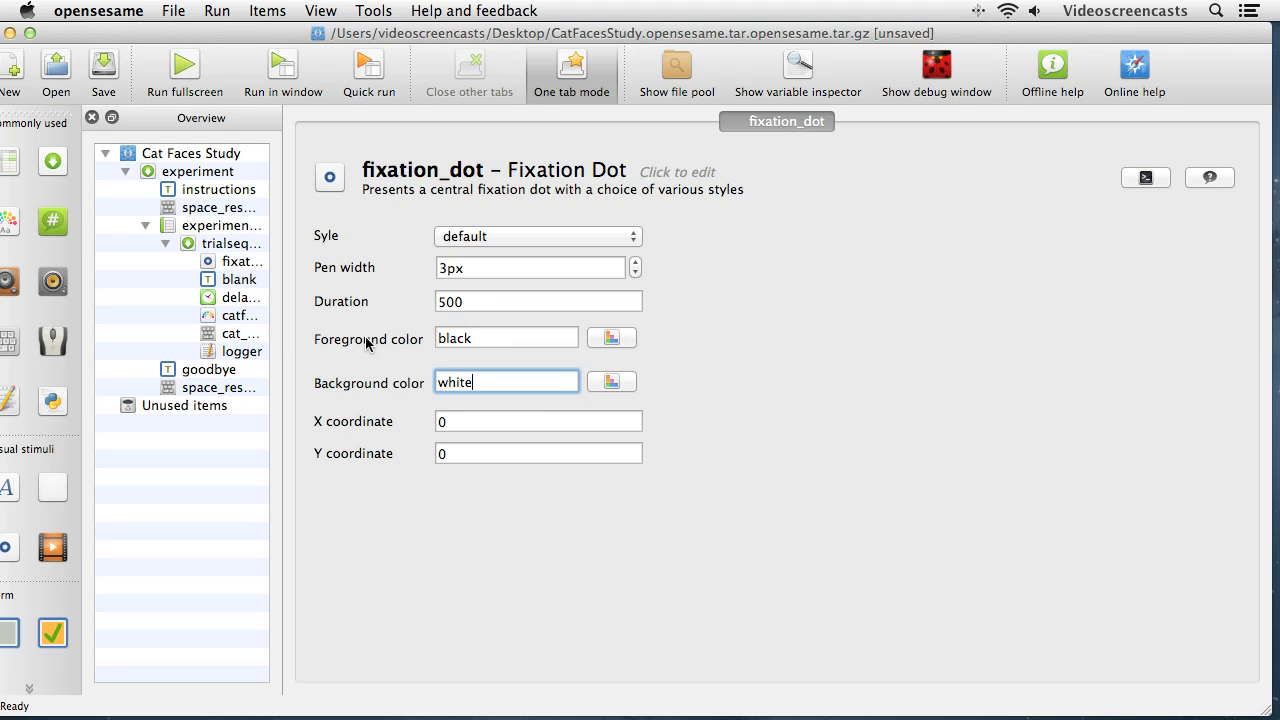
# Delete the placeholder text from the blank item's main form text and apply the change.
pyautogui.click(239, 280)
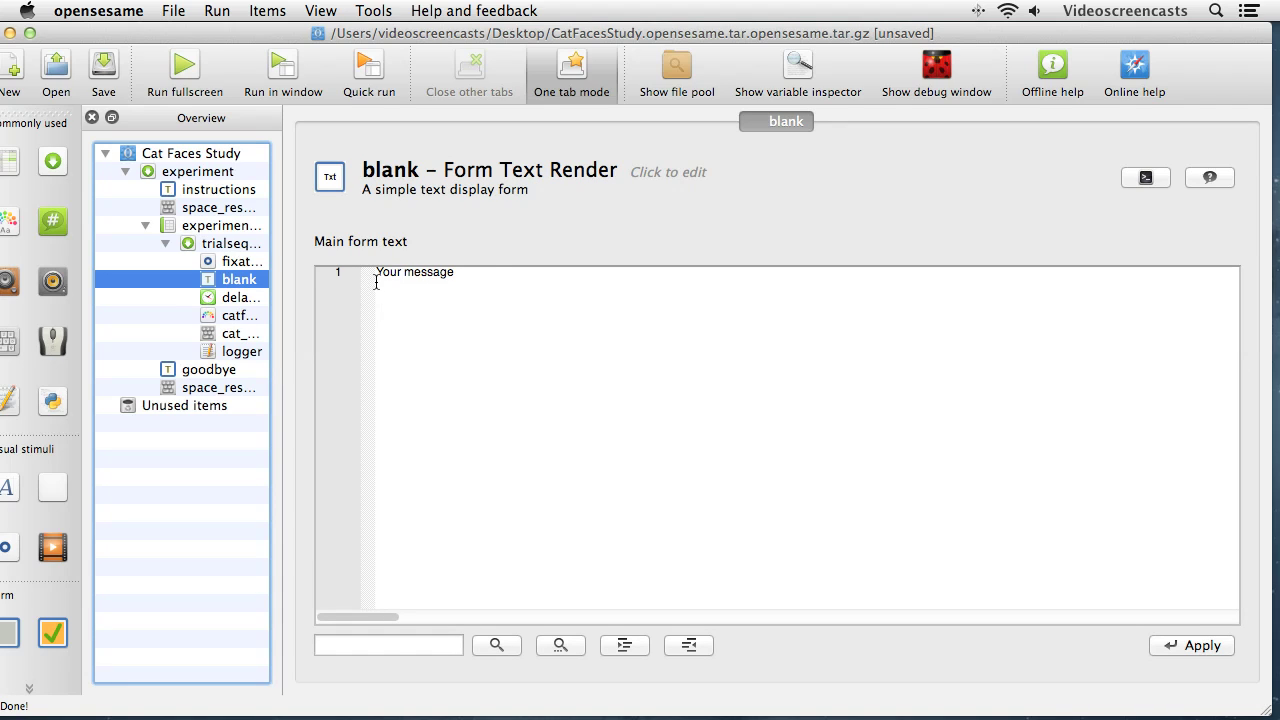
pyautogui.moveTo(492, 274); pyautogui.dragTo(362, 275)
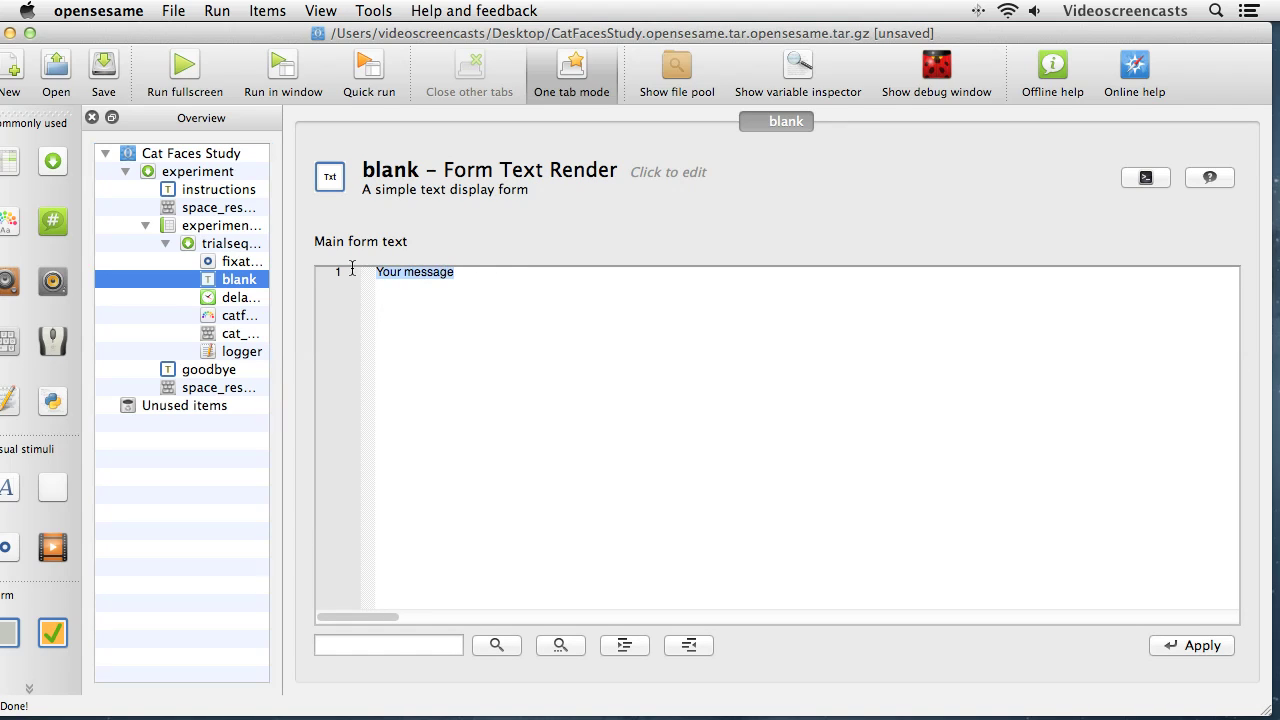
pyautogui.press('BackSpace')
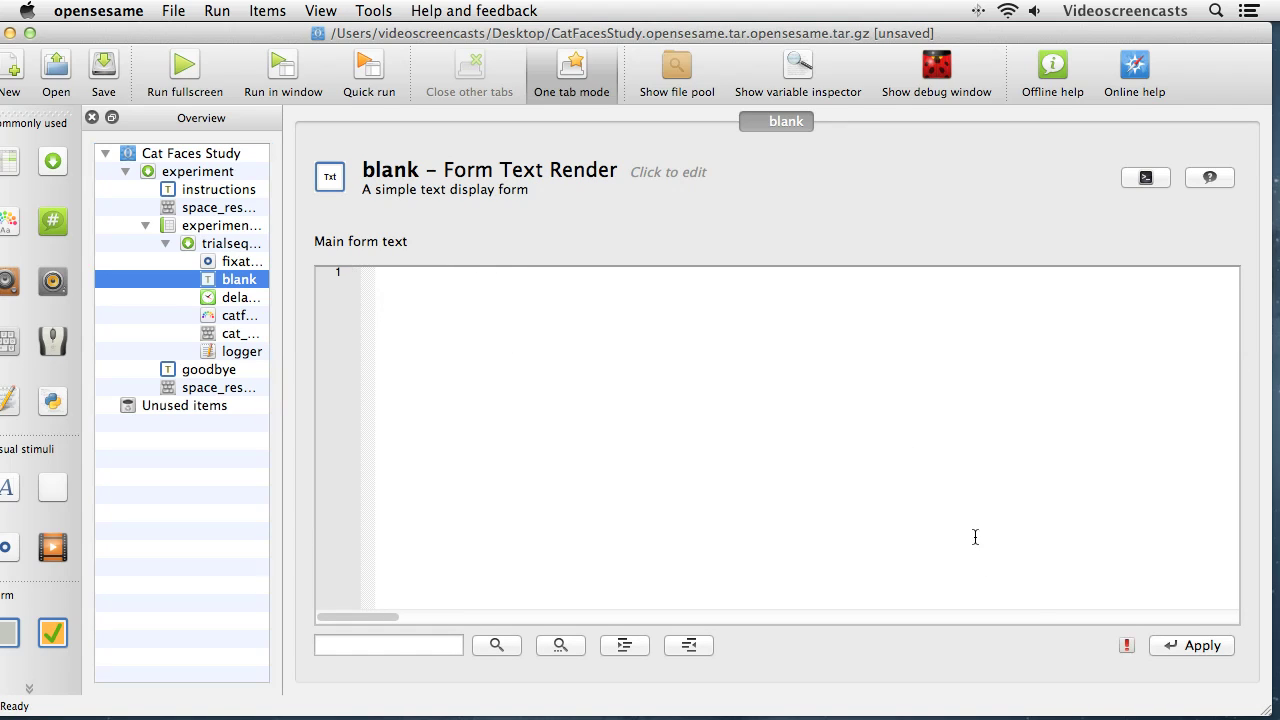
pyautogui.click(1203, 647)
# Set the duration of the delay500 item to 500 ms.
pyautogui.click(237, 299)
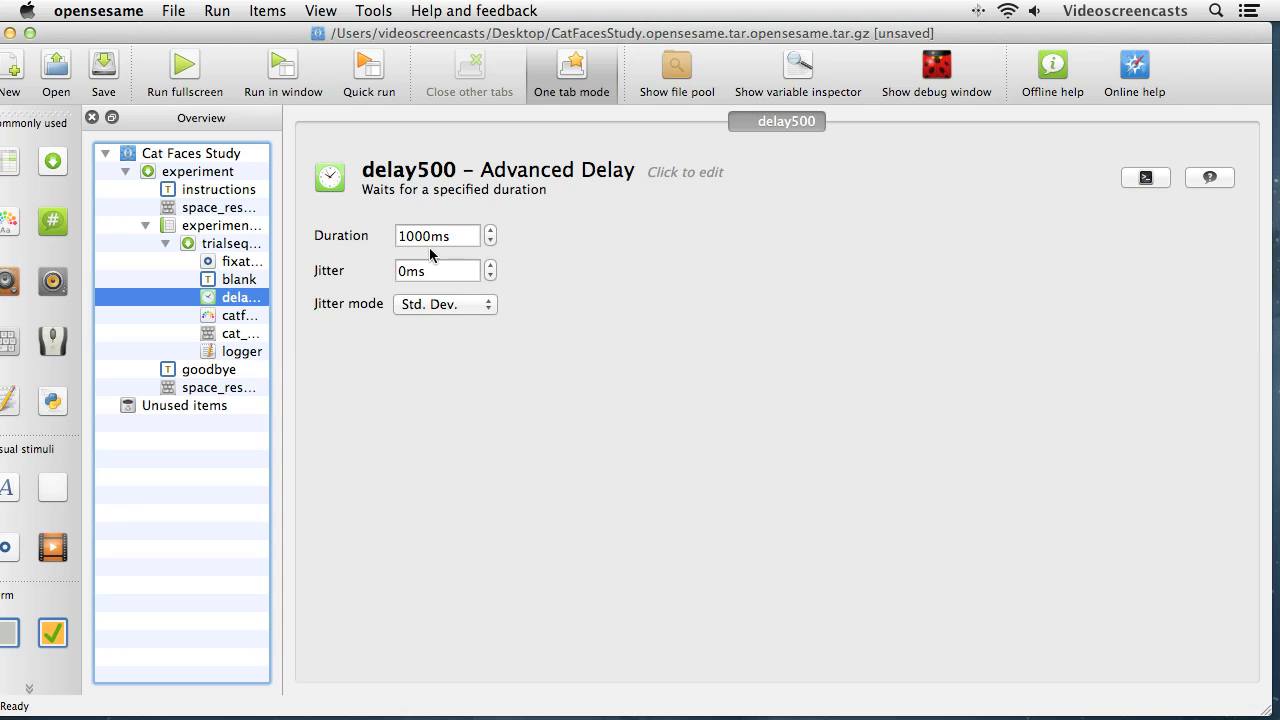
pyautogui.moveTo(430, 236); pyautogui.dragTo(384, 235)
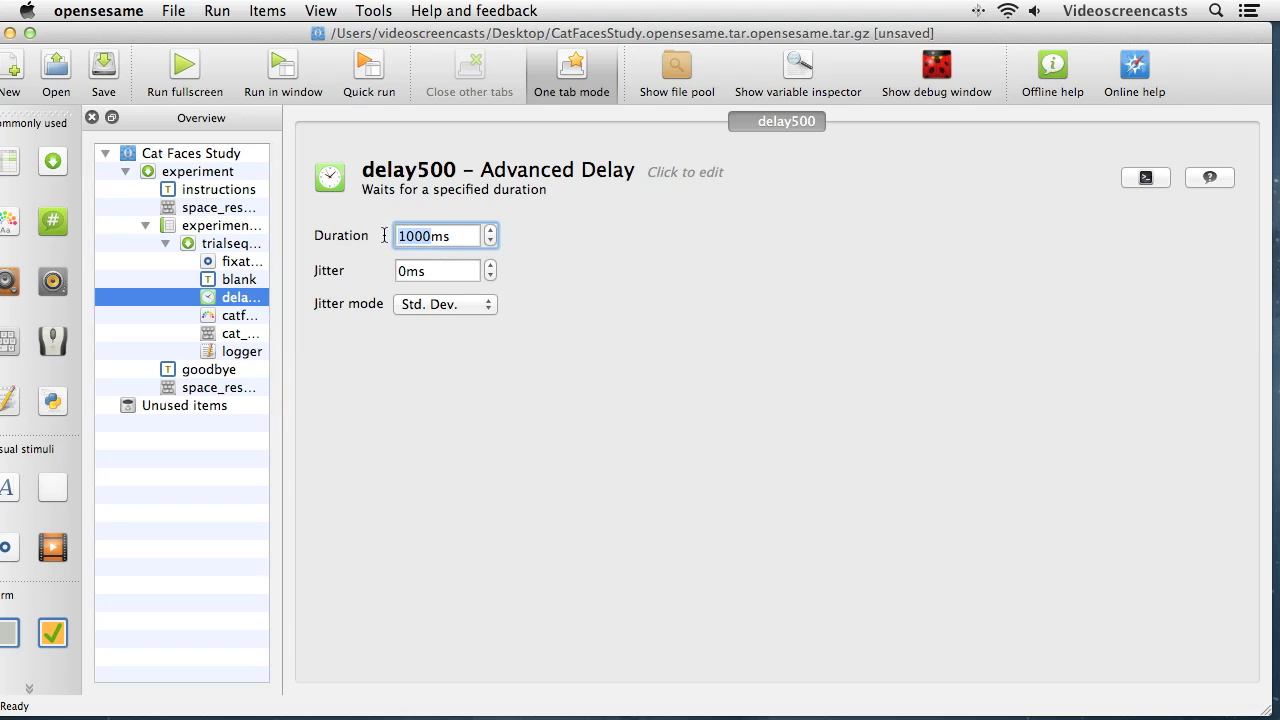
pyautogui.write('500')
pyautogui.click(444, 266)
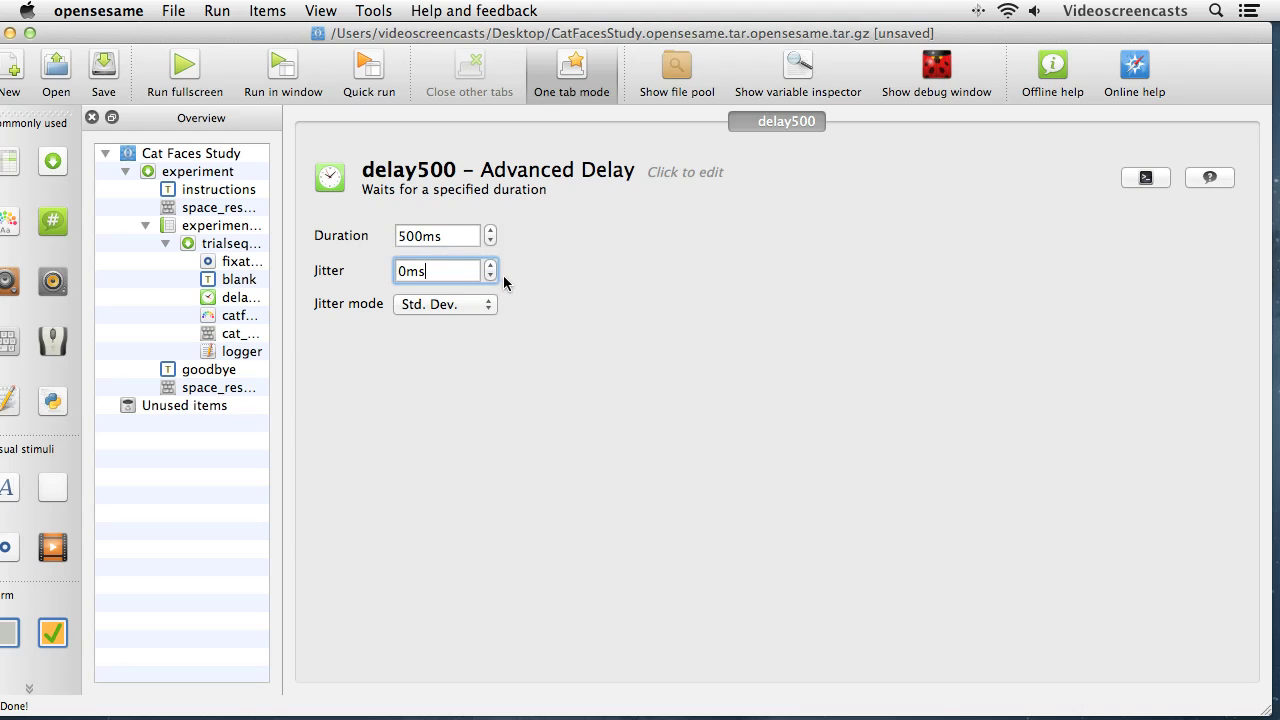
# Set the duration of the catface sketchpad to 0.
pyautogui.click(246, 320)
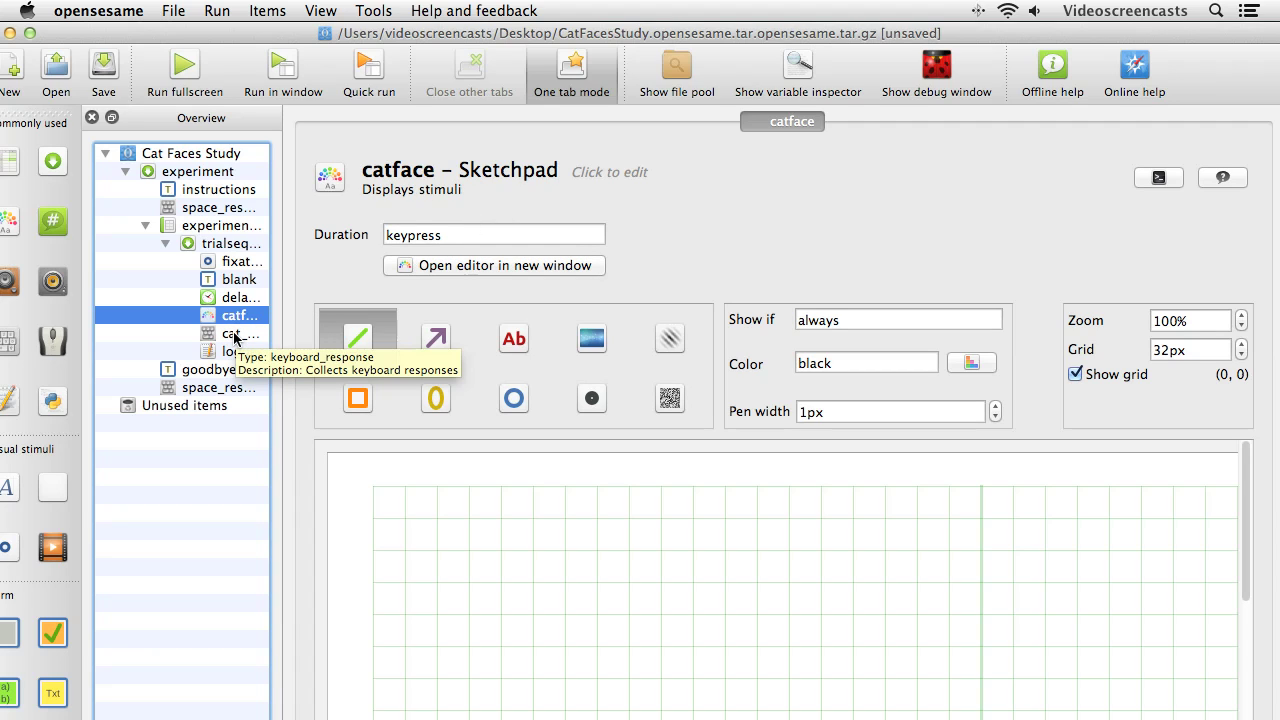
pyautogui.click(453, 235)
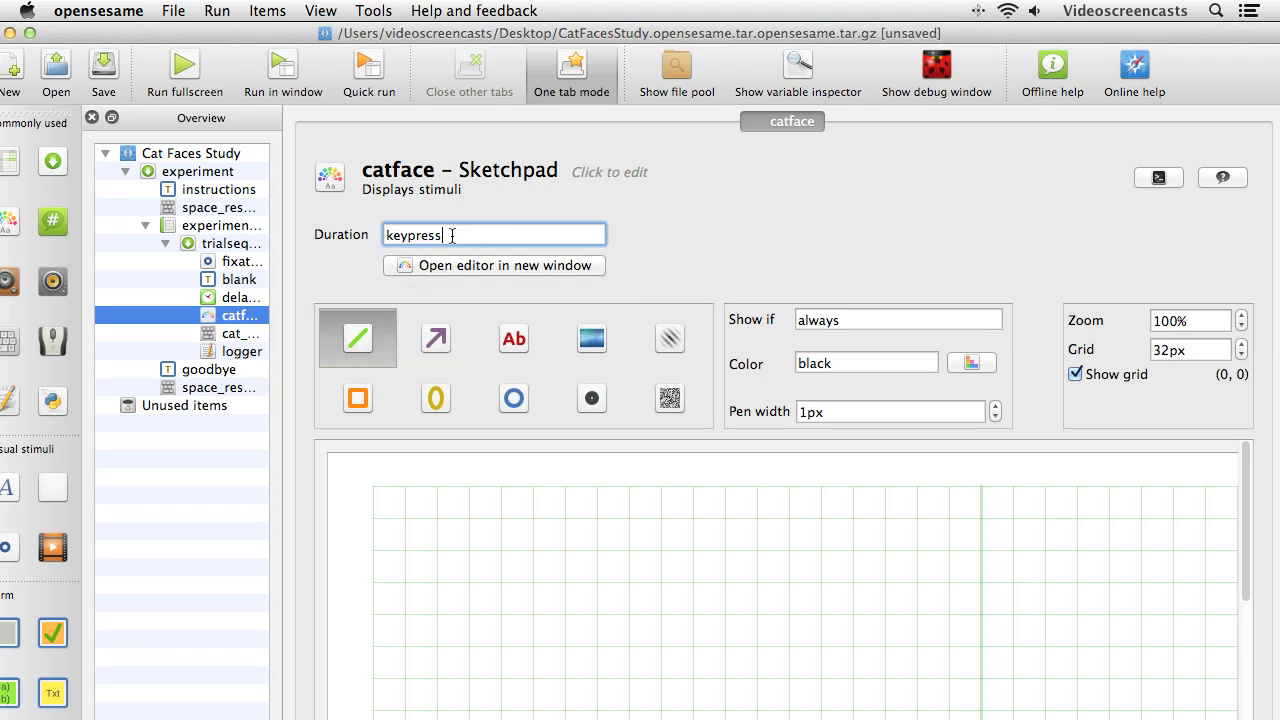
pyautogui.doubleClick(453, 235)
pyautogui.write('0')
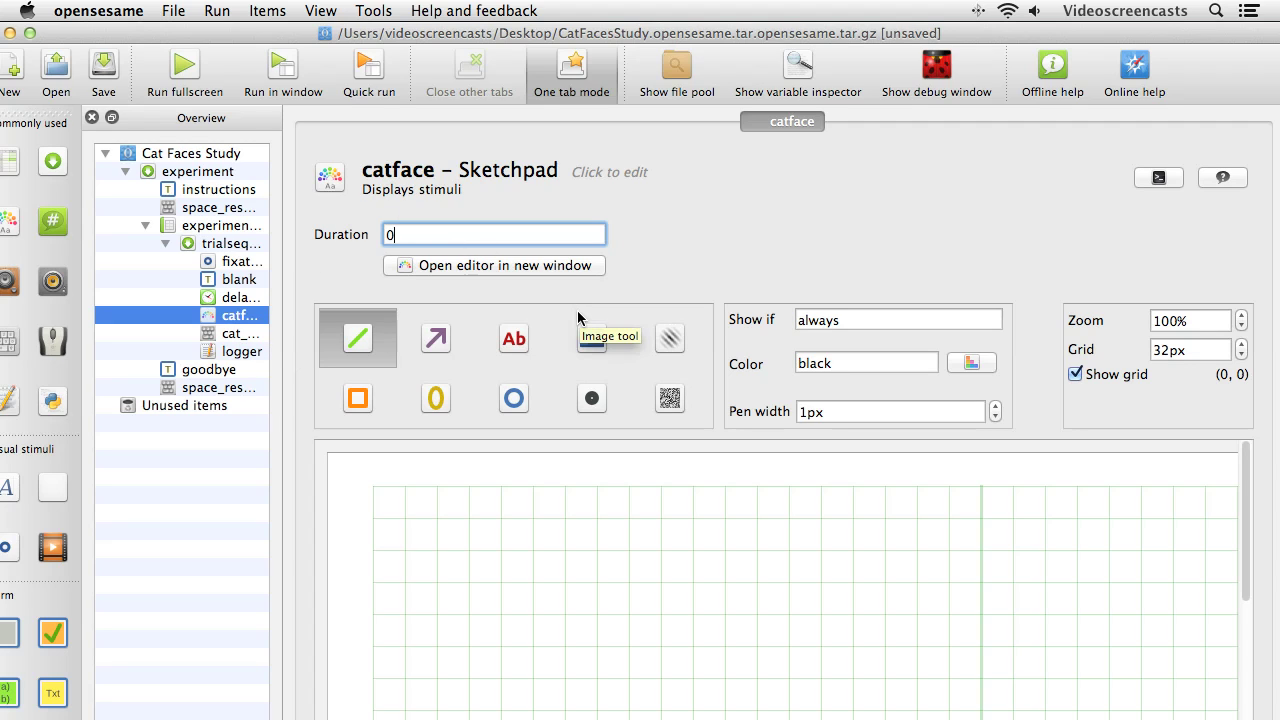
# Start placing an image at the centre (0, 0) of the catface sketchpad with the Image tool.
pyautogui.moveTo(14, 34); pyautogui.dragTo(38, 38)
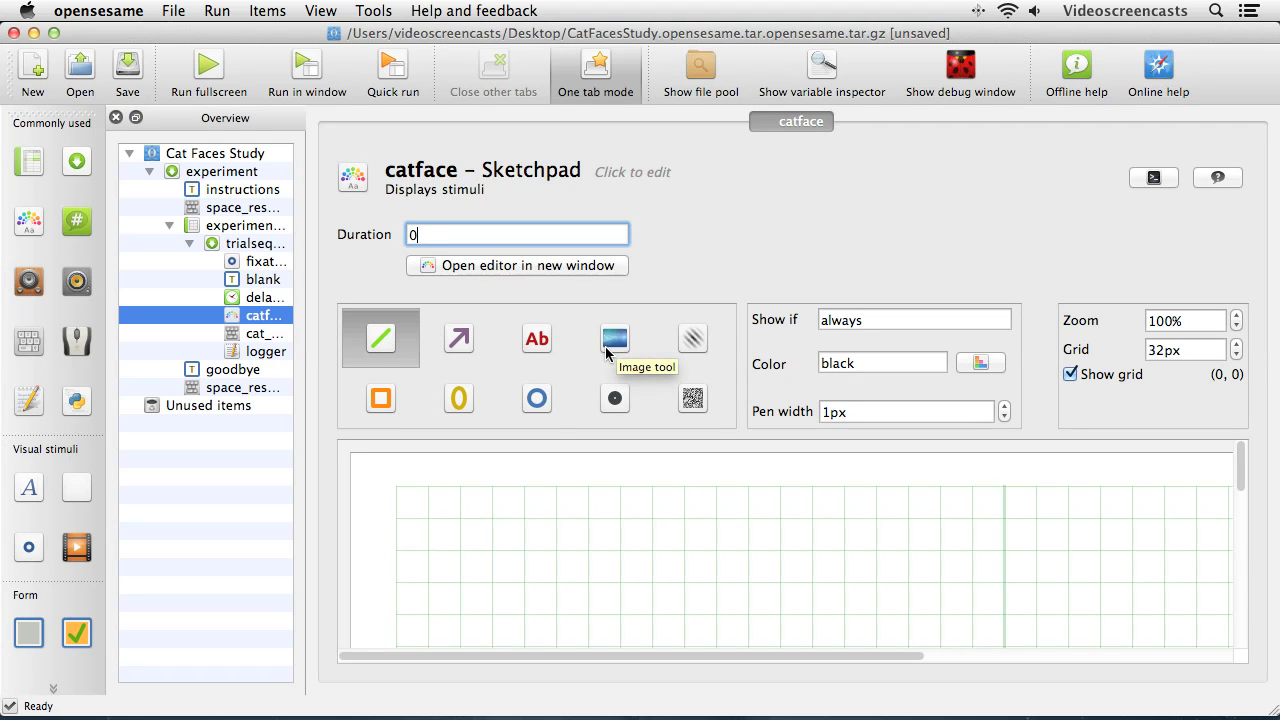
pyautogui.click(612, 342)
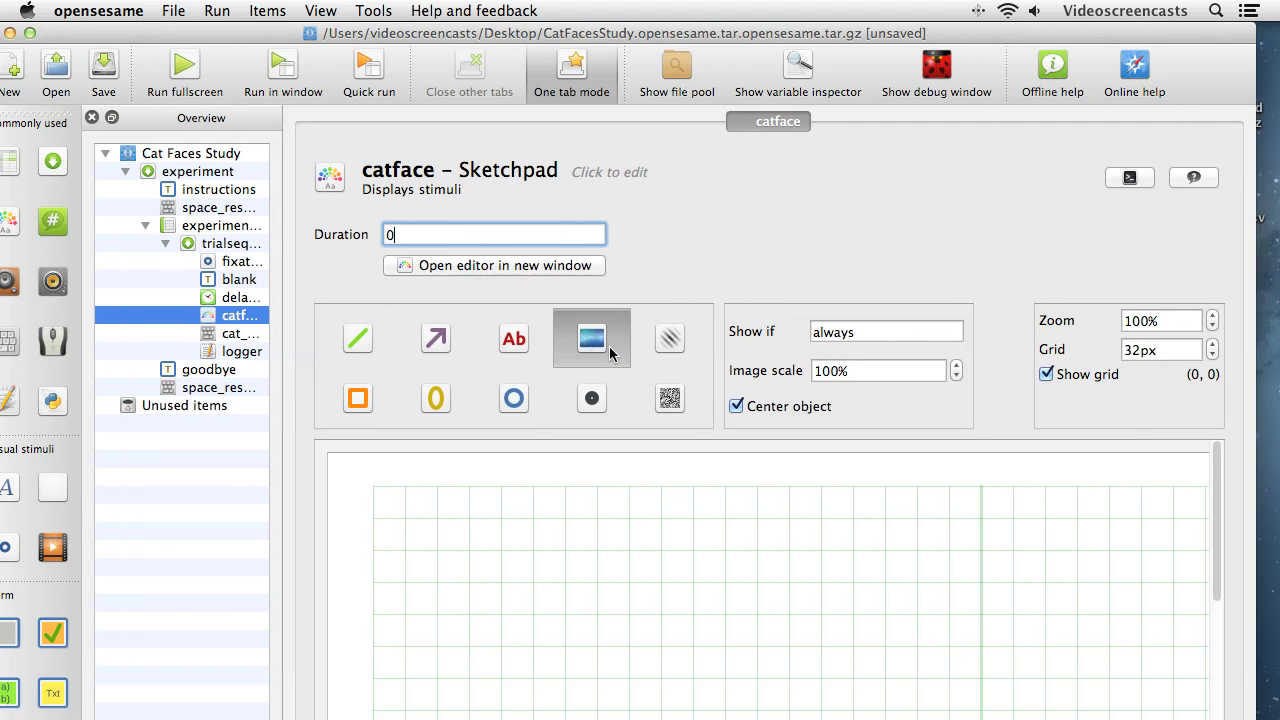
pyautogui.moveTo(1212, 497); pyautogui.dragTo(1205, 632)
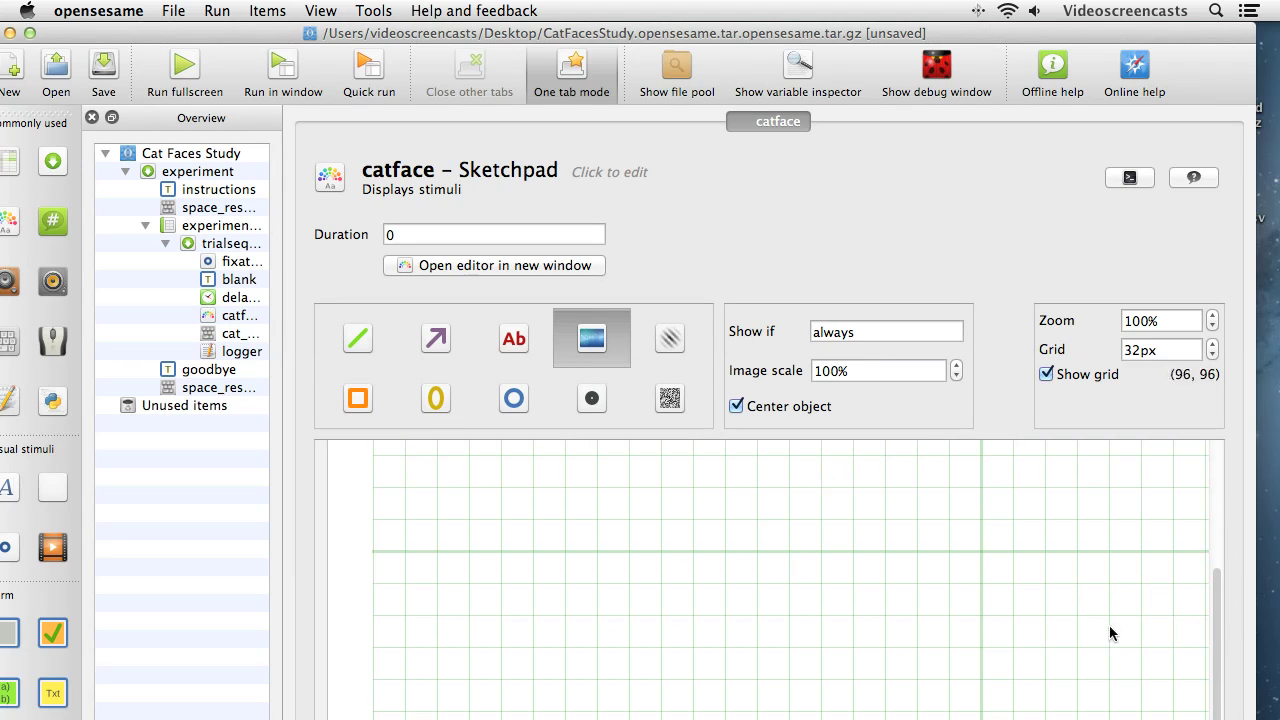
pyautogui.click(979, 558)
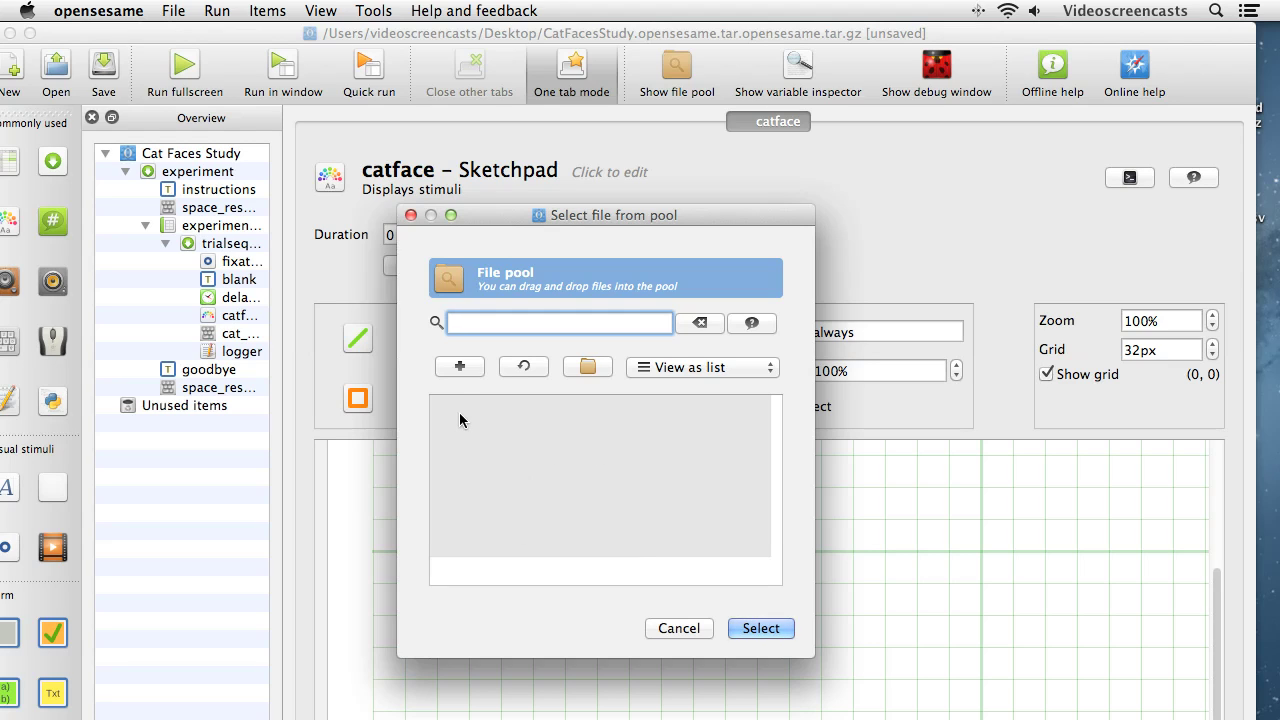
# Add the images f01.bmp through m20.bmp from the Cat Face Experiment folder in Documents to the file pool.
pyautogui.click(462, 367)
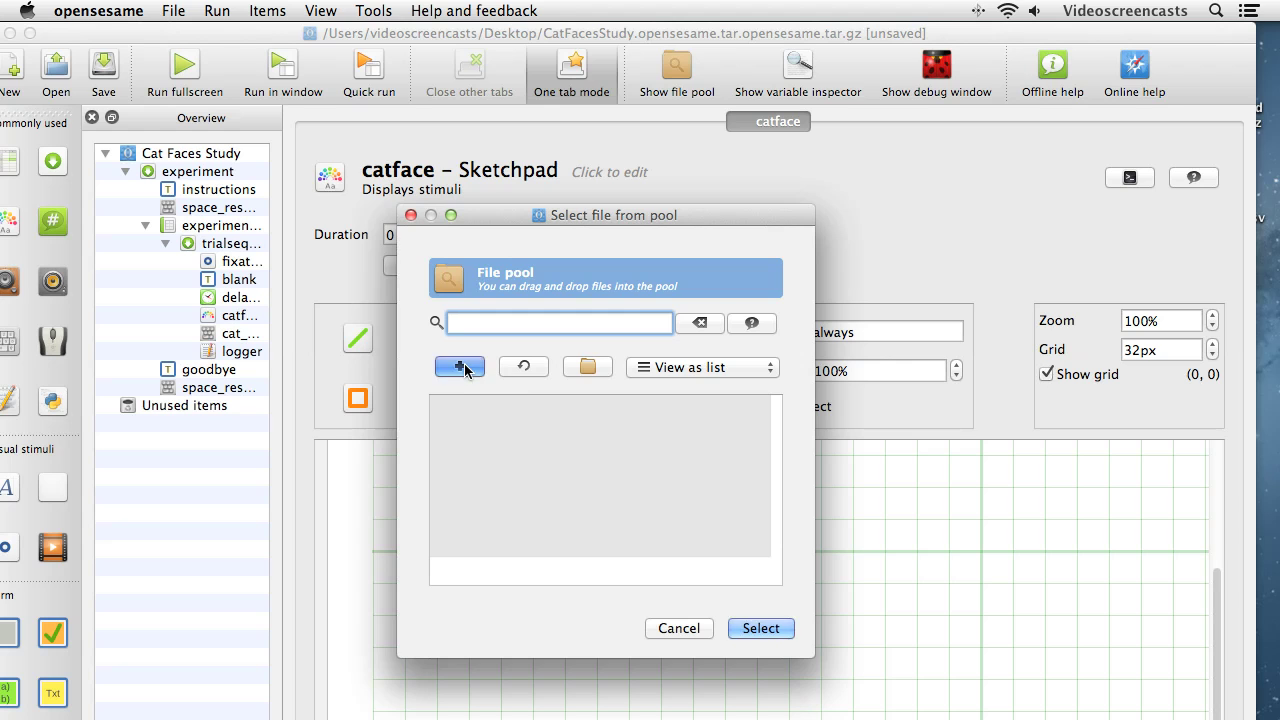
pyautogui.moveTo(645, 274); pyautogui.dragTo(545, 170)
pyautogui.click(485, 347)
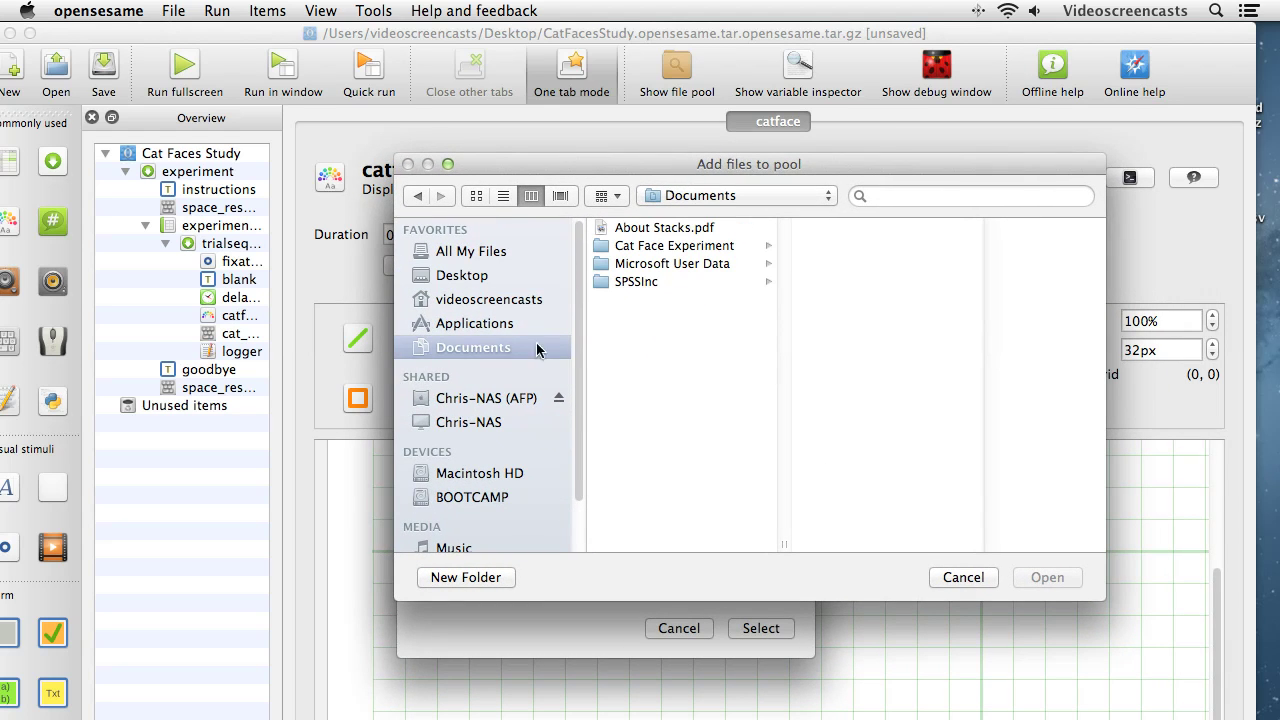
pyautogui.click(640, 246)
pyautogui.click(855, 246)
pyautogui.moveTo(893, 268); pyautogui.dragTo(905, 363)
pyautogui.scroll(5, 894, 343)
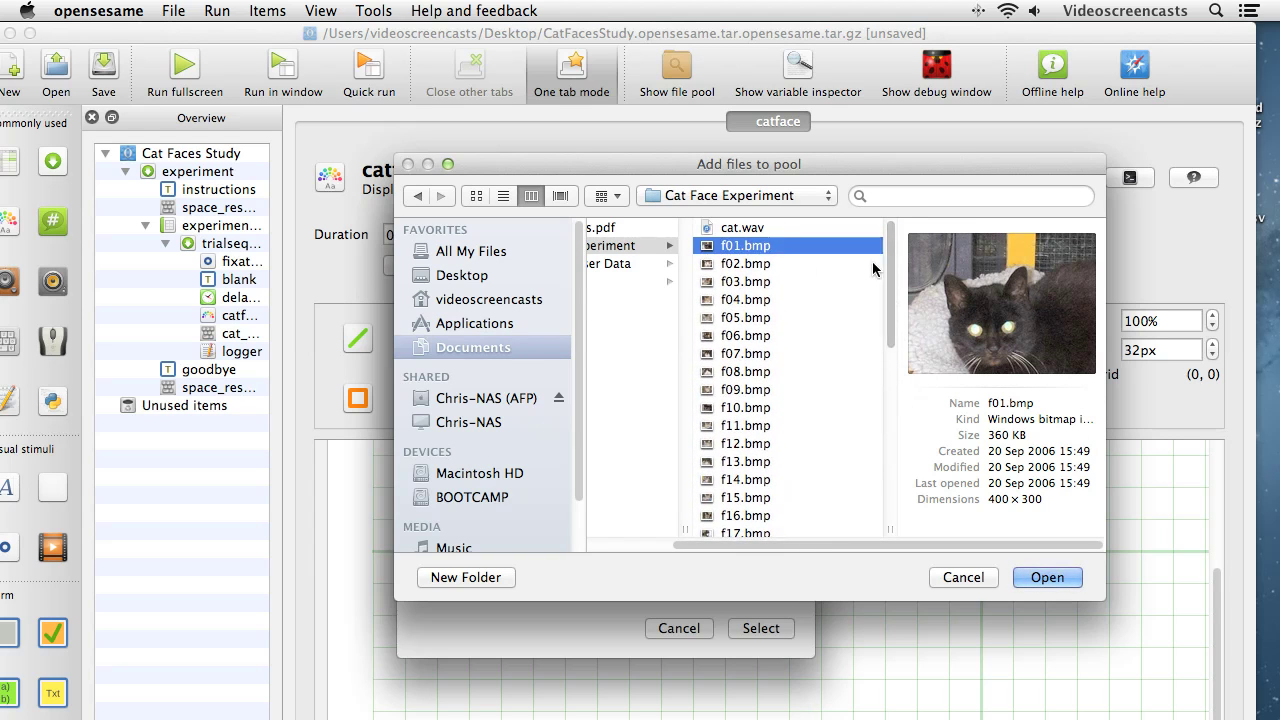
pyautogui.scroll(-3, 886, 318)
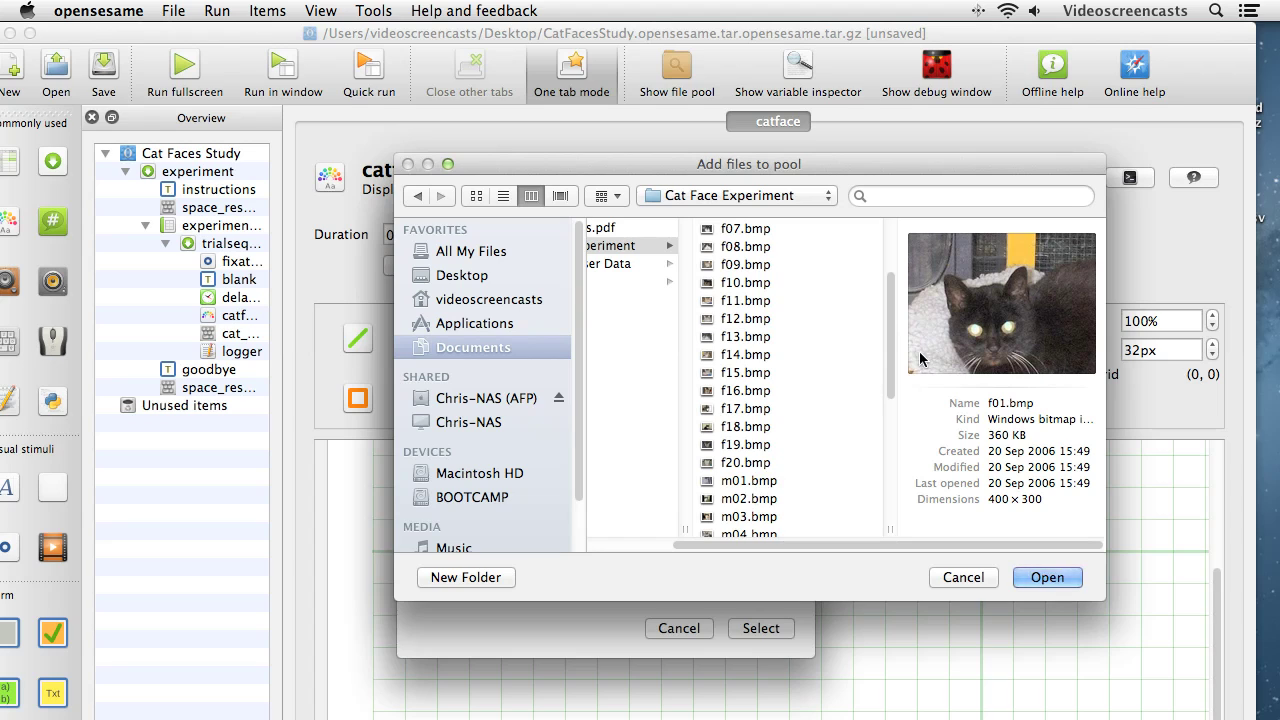
pyautogui.scroll(-5, 883, 358)
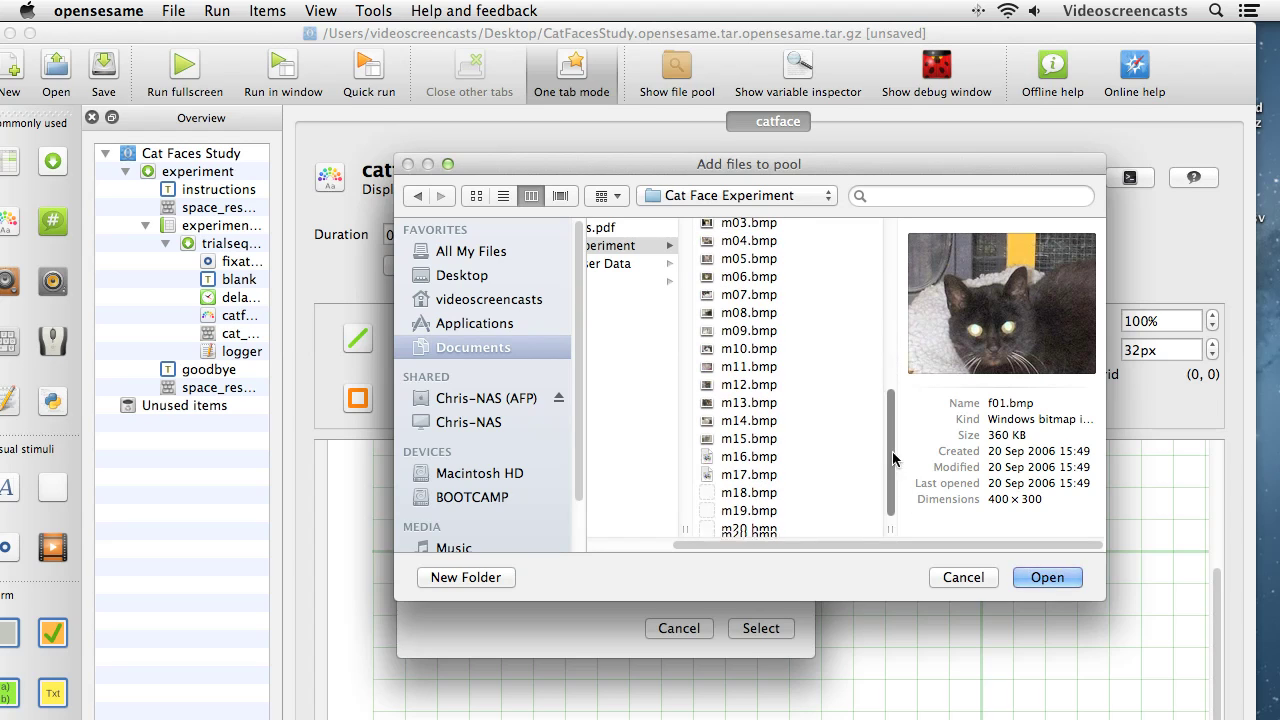
pyautogui.keyDown('shift'); pyautogui.click(748, 530); pyautogui.keyUp('shift')
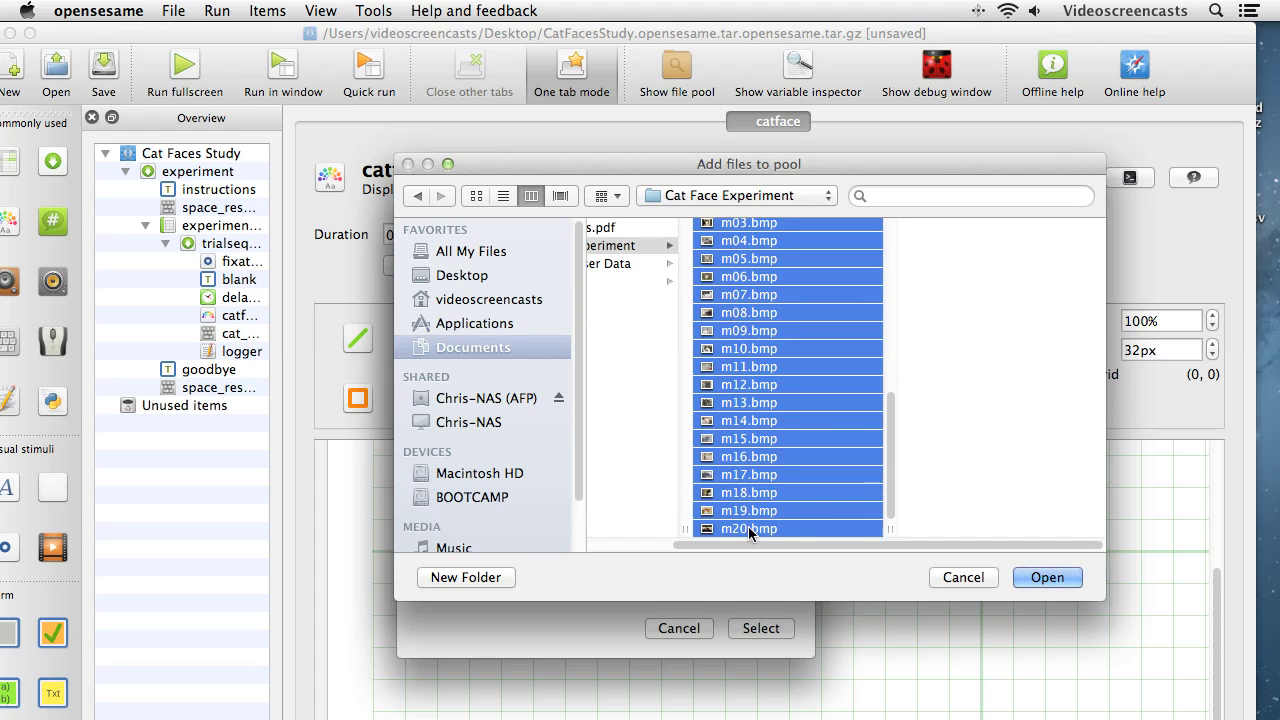
pyautogui.click(1030, 575)
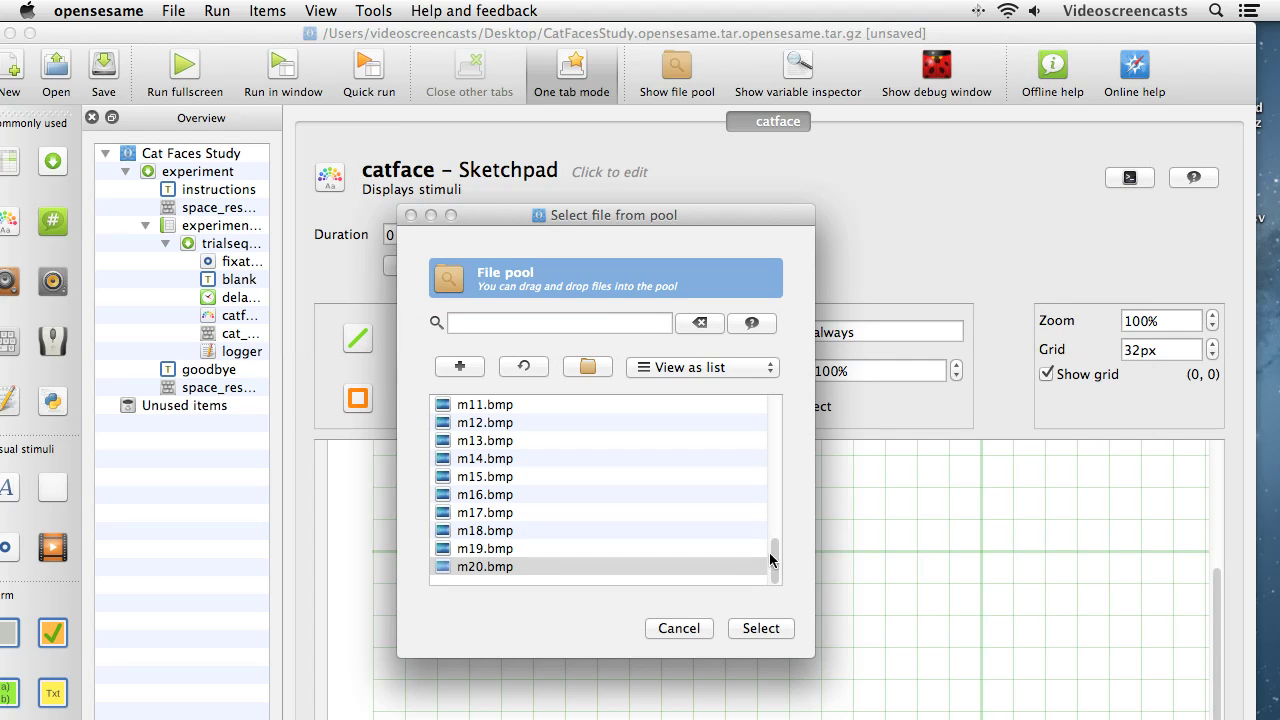
# Choose f01.bmp from the file pool as the image at the centre of the catface sketchpad.
pyautogui.moveTo(772, 571); pyautogui.dragTo(777, 418)
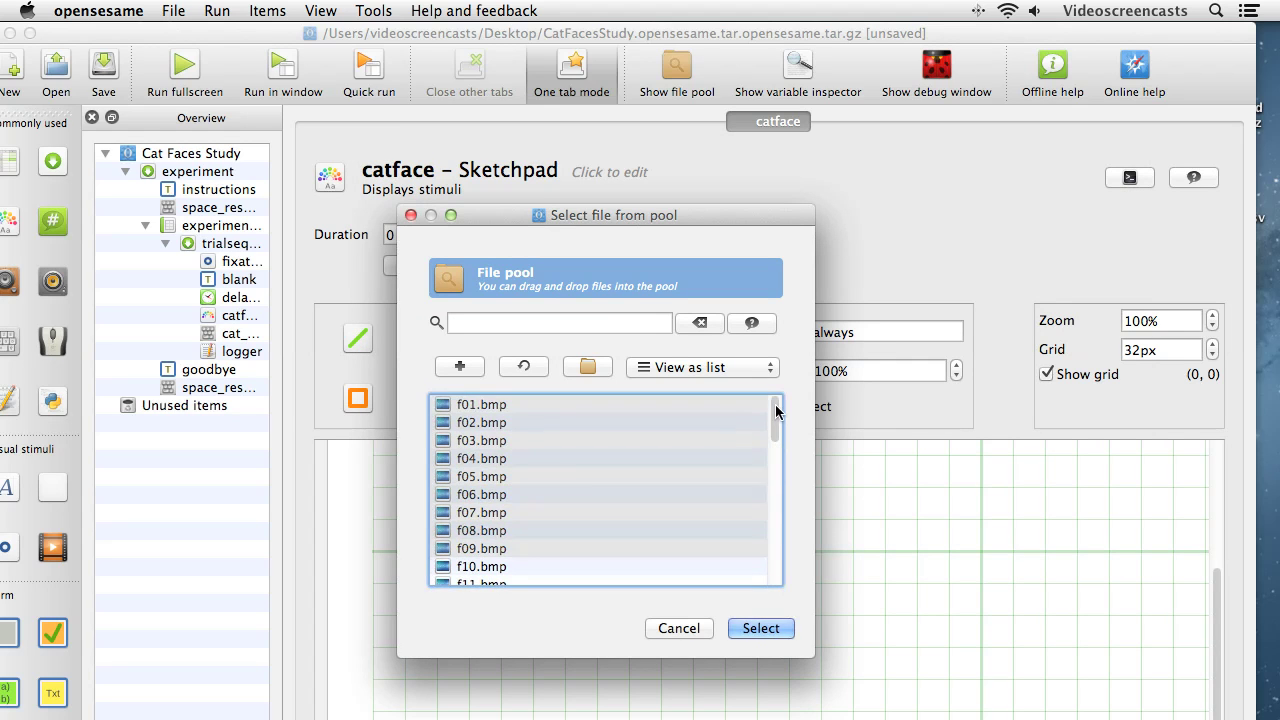
pyautogui.click(639, 480)
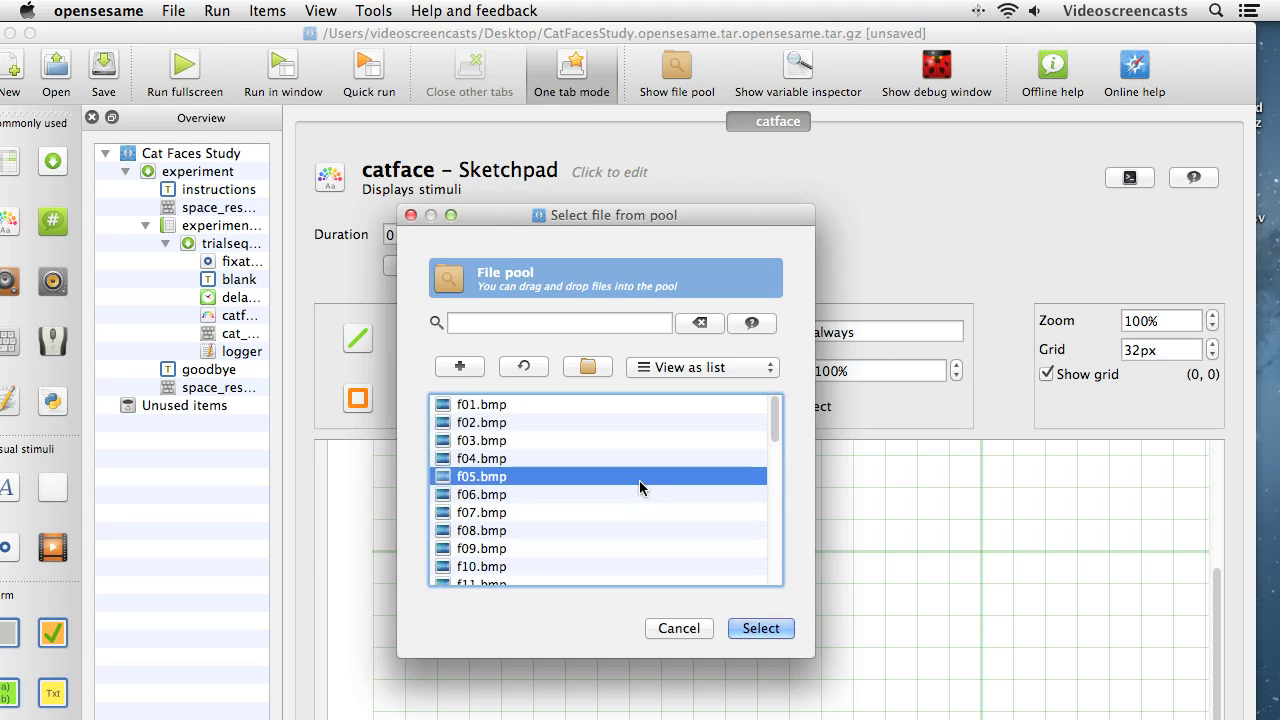
pyautogui.click(541, 405)
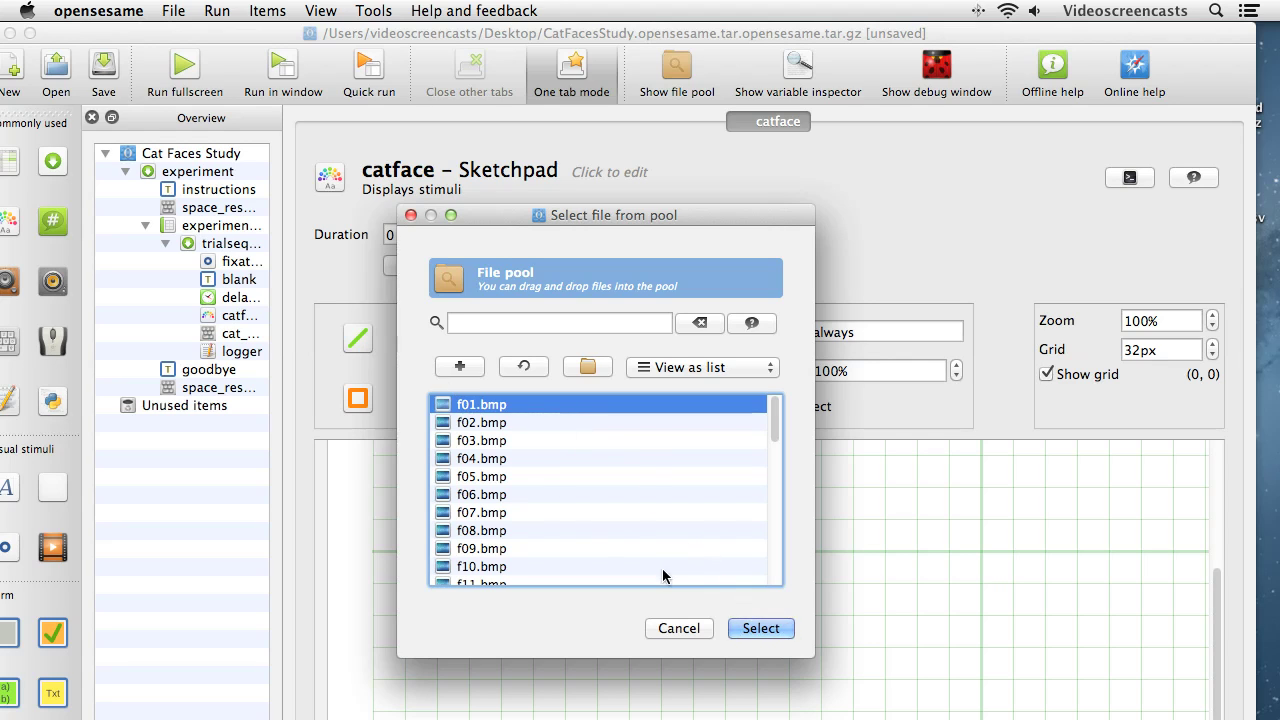
pyautogui.click(771, 630)
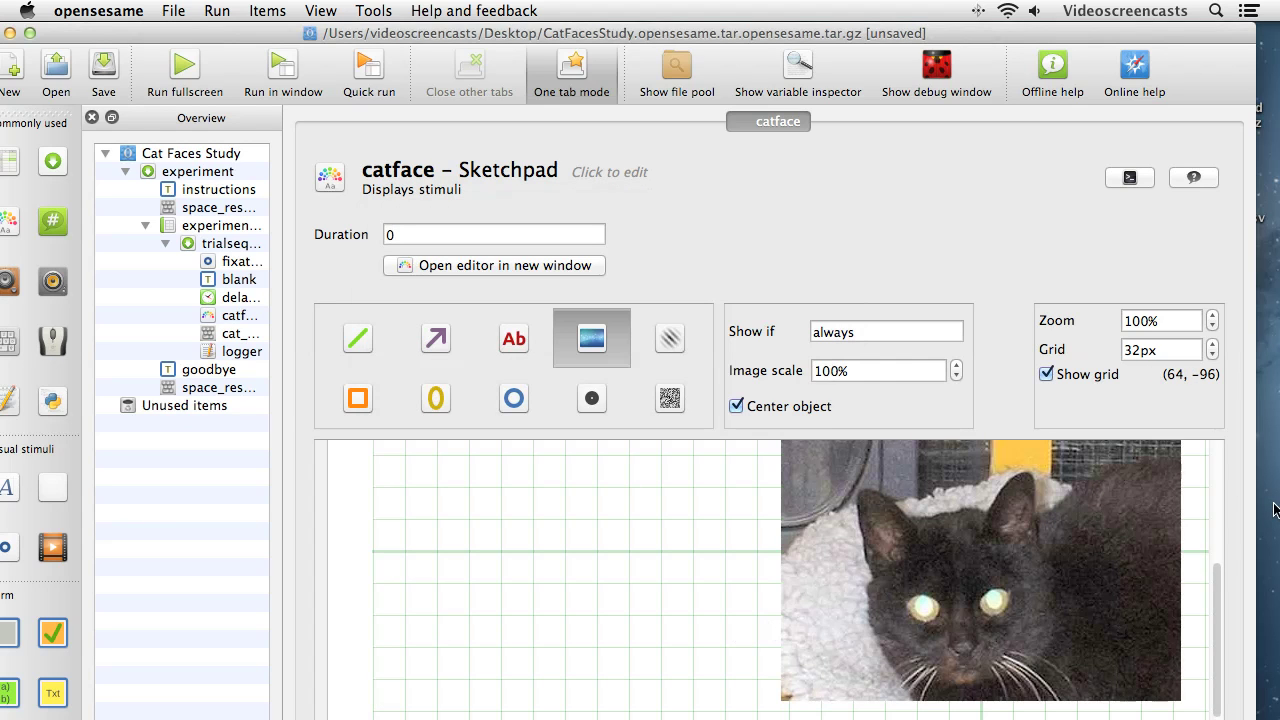
# Set the allowed responses of the cat_response item to z;m.
pyautogui.click(222, 336)
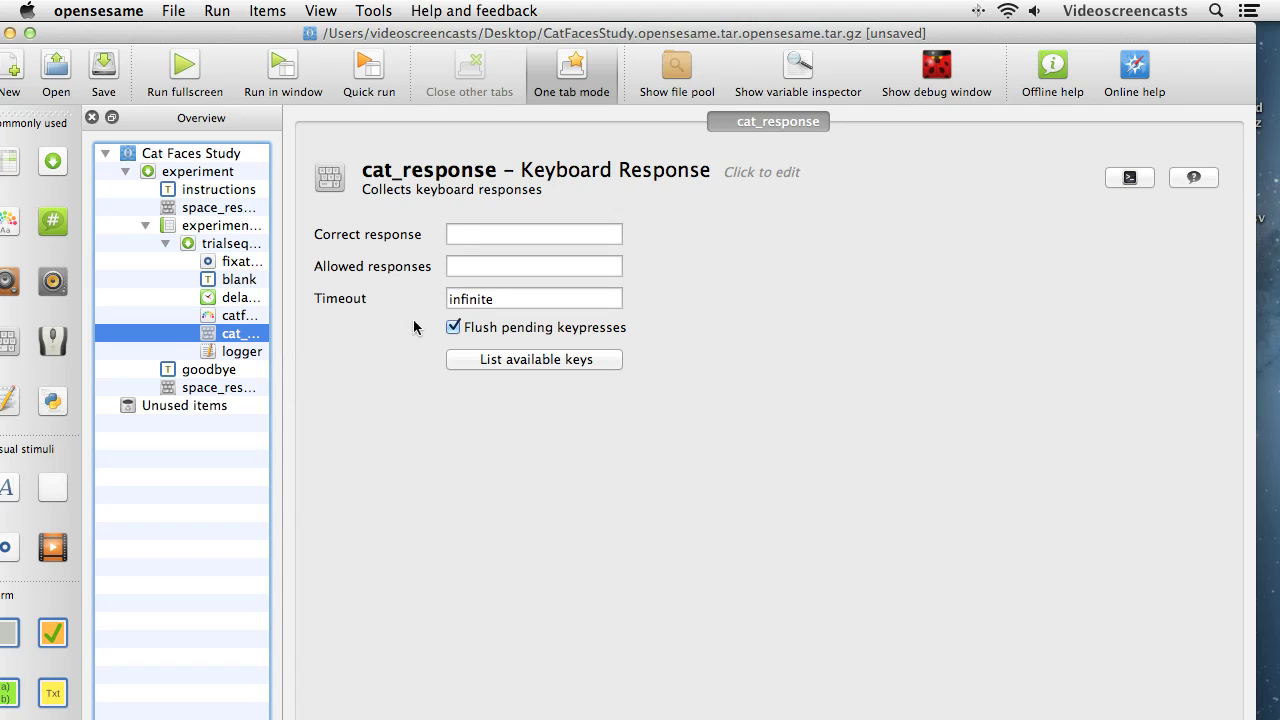
pyautogui.click(465, 235)
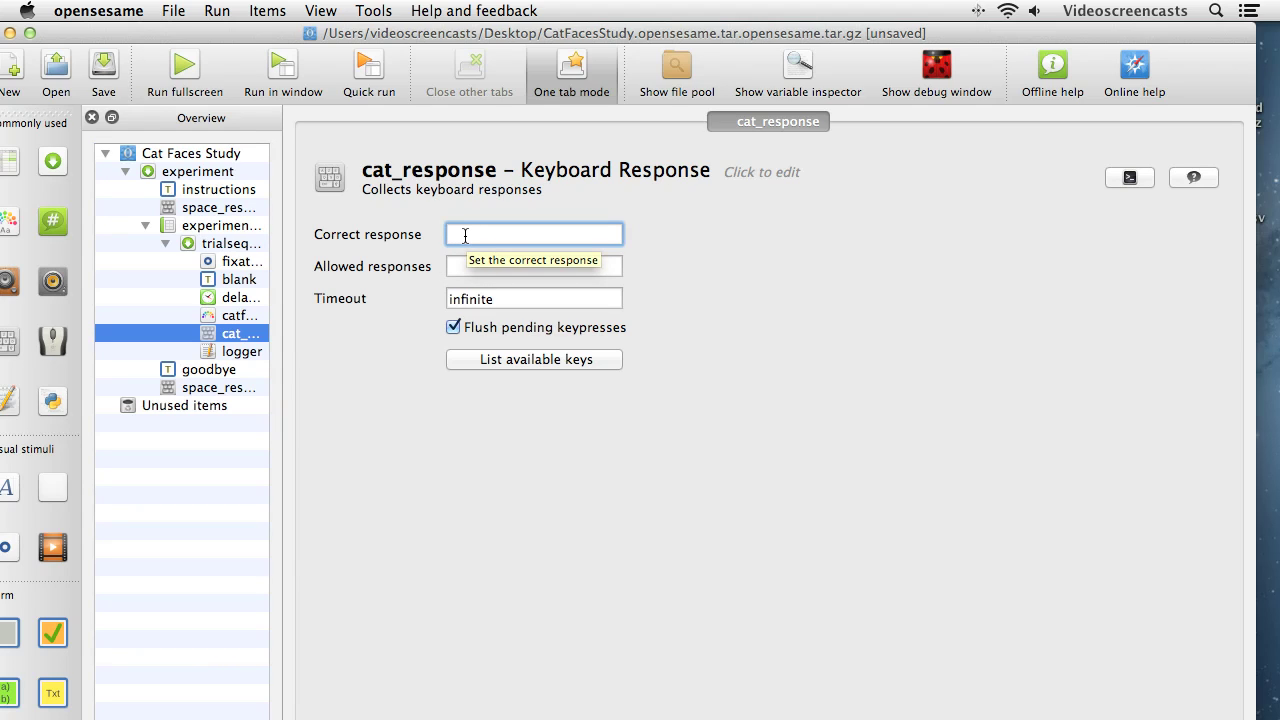
pyautogui.click(531, 265)
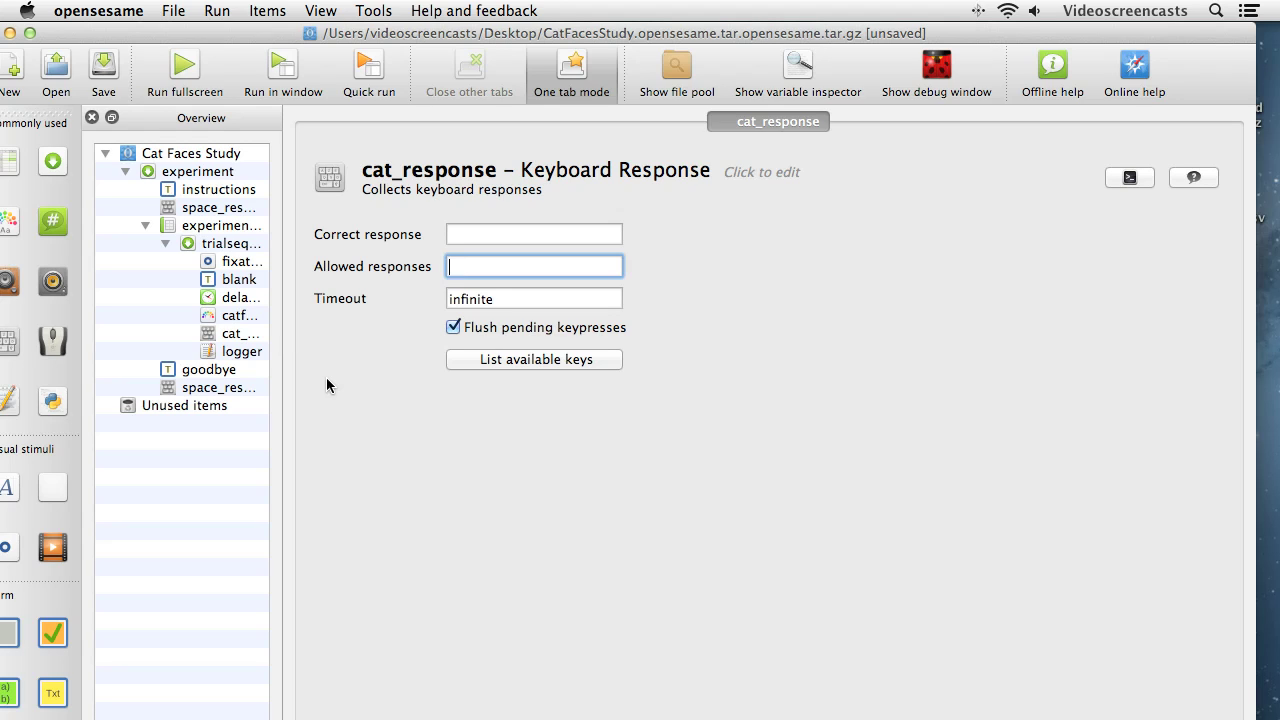
pyautogui.write('z;m')
pyautogui.click(520, 296)
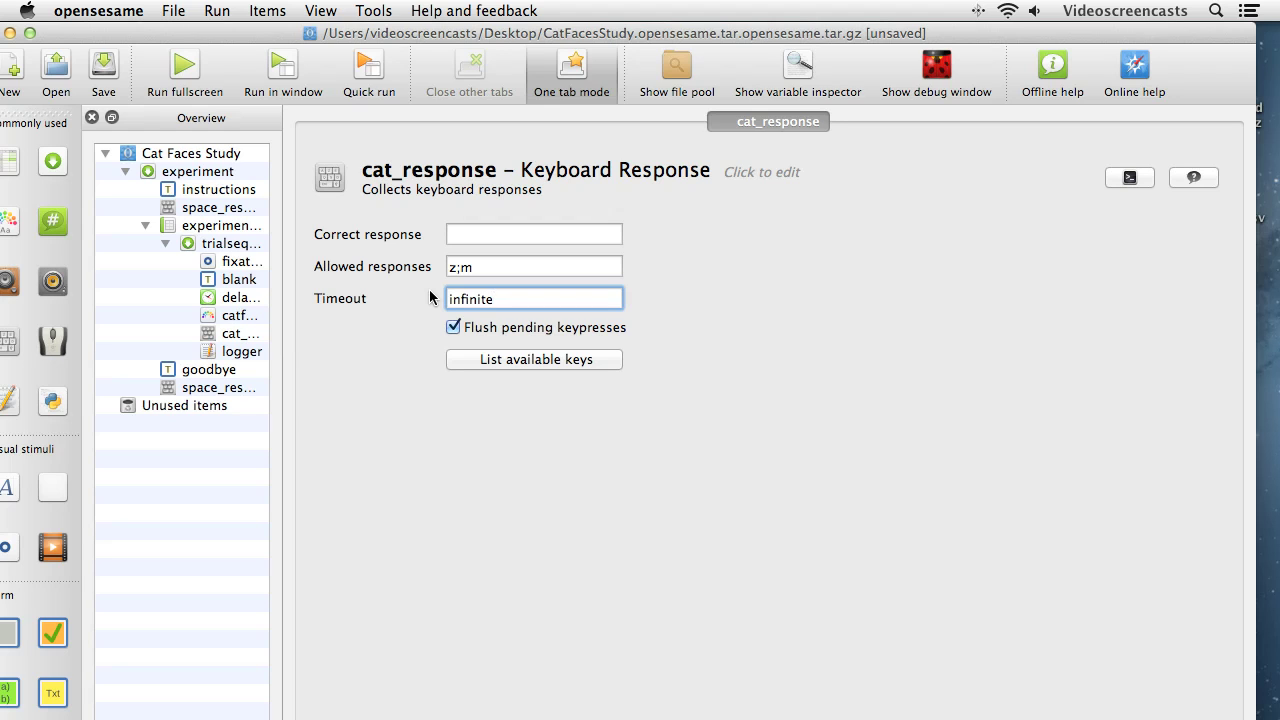
# Set the number of cycles of experimentloop to 40.
pyautogui.click(252, 353)
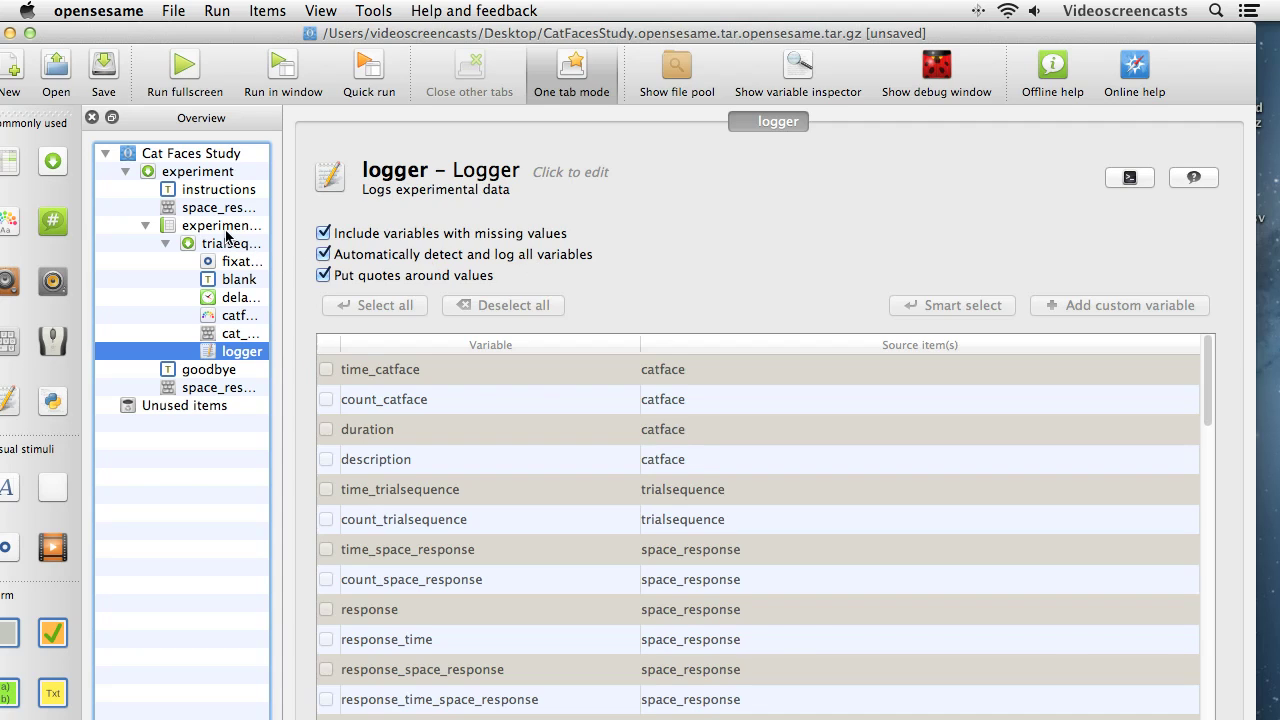
pyautogui.click(224, 230)
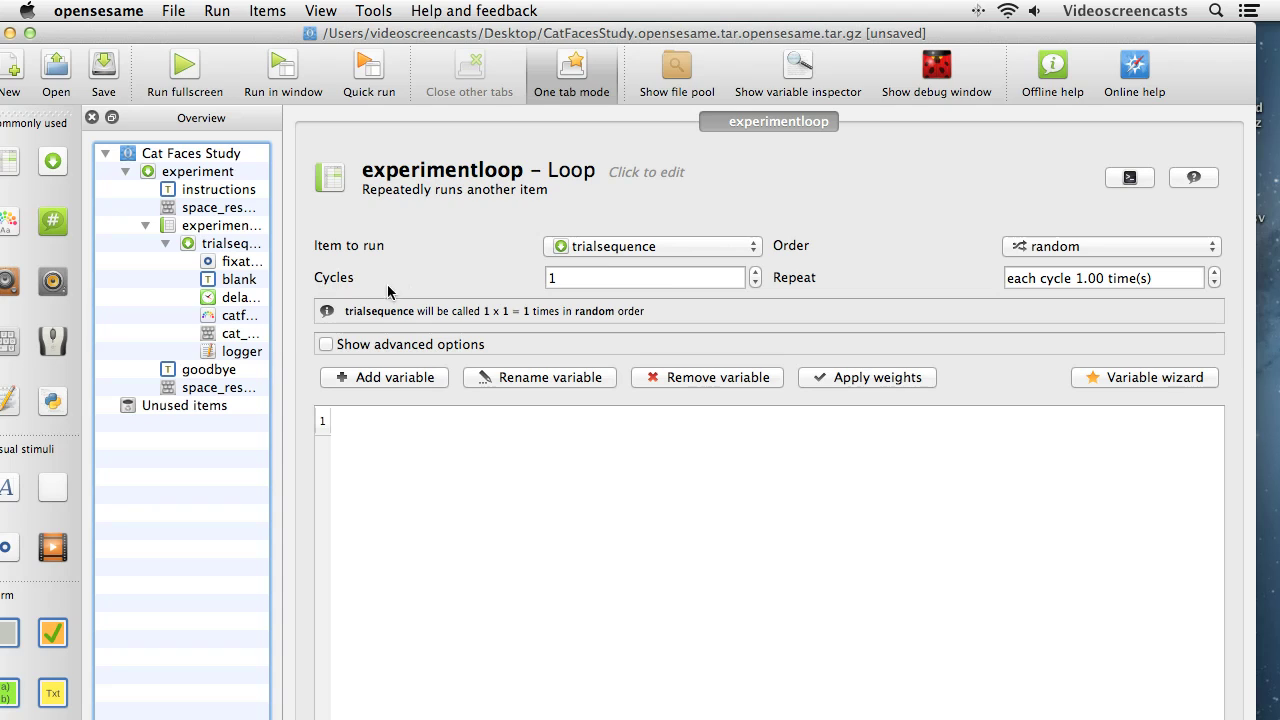
pyautogui.doubleClick(592, 278)
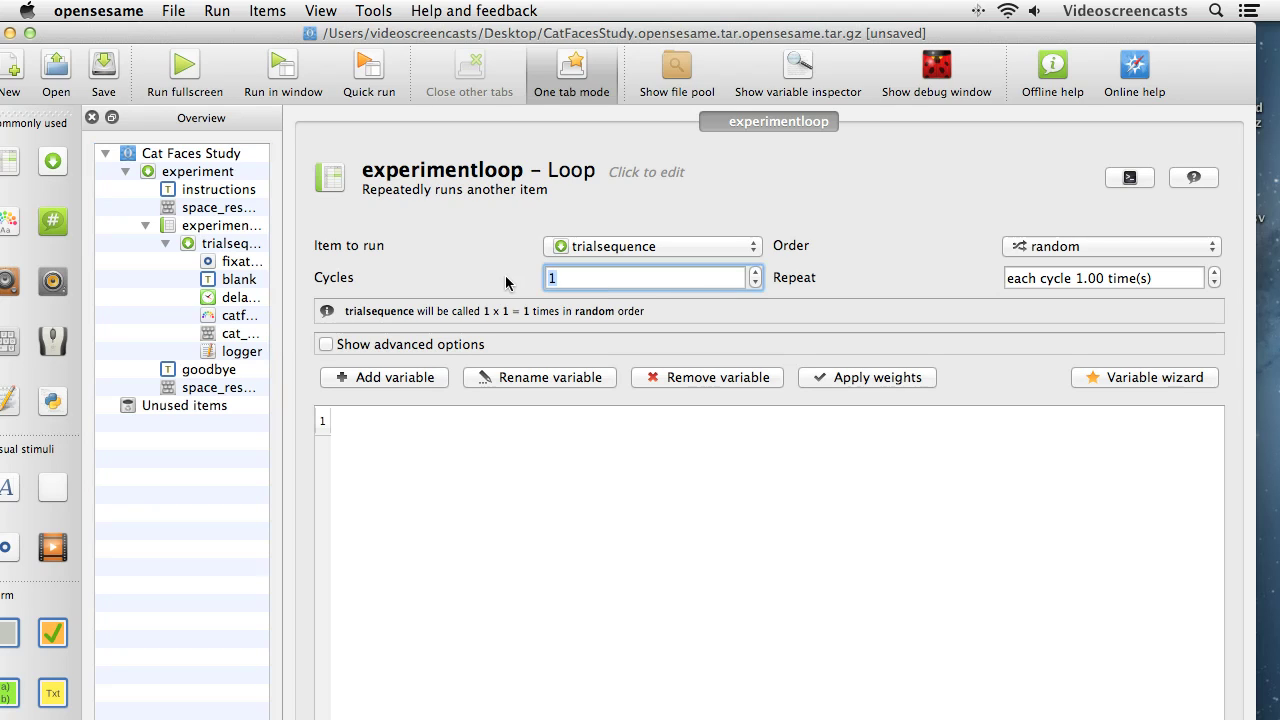
pyautogui.write('40')
pyautogui.press('Return')
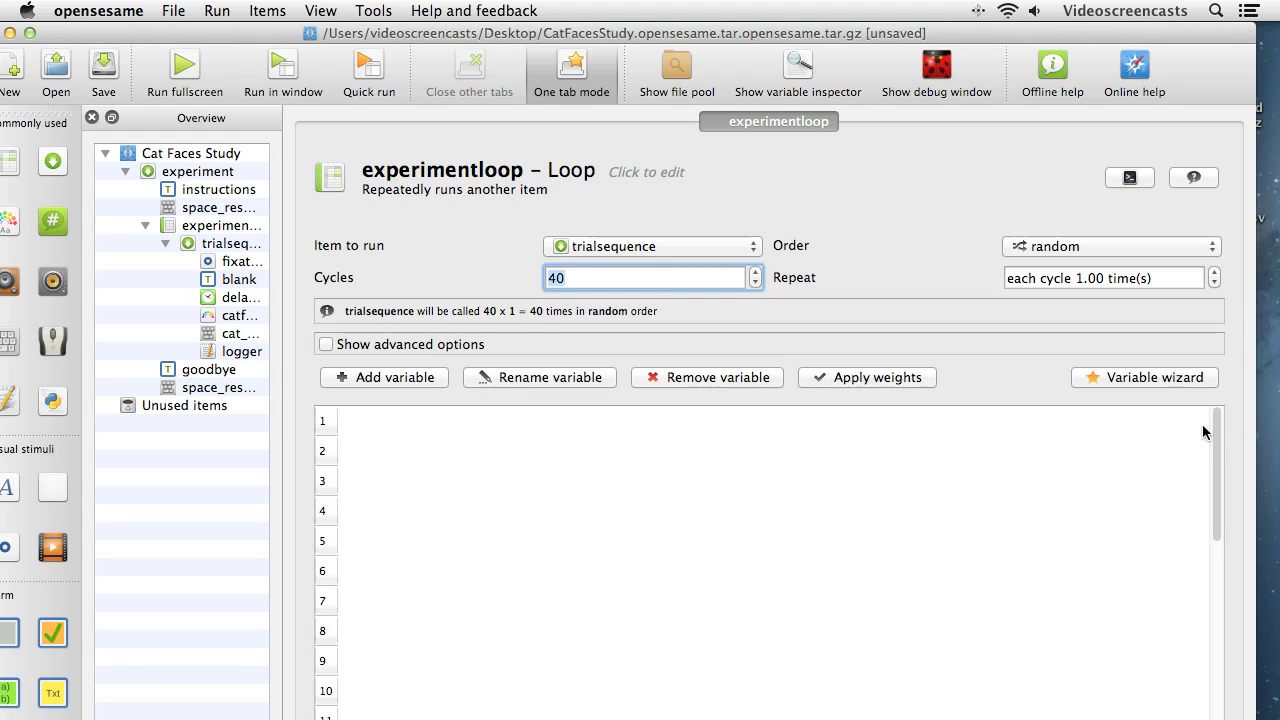
pyautogui.moveTo(1219, 432); pyautogui.dragTo(1183, 716)
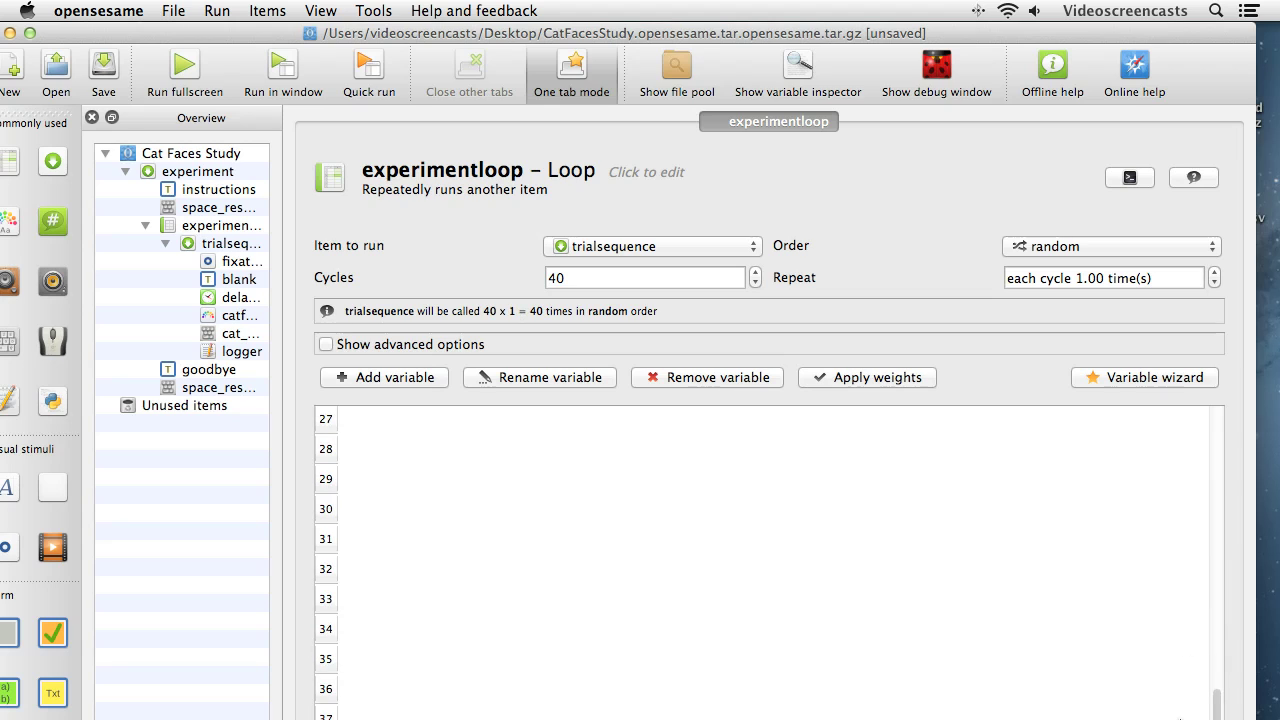
pyautogui.click(30, 33)
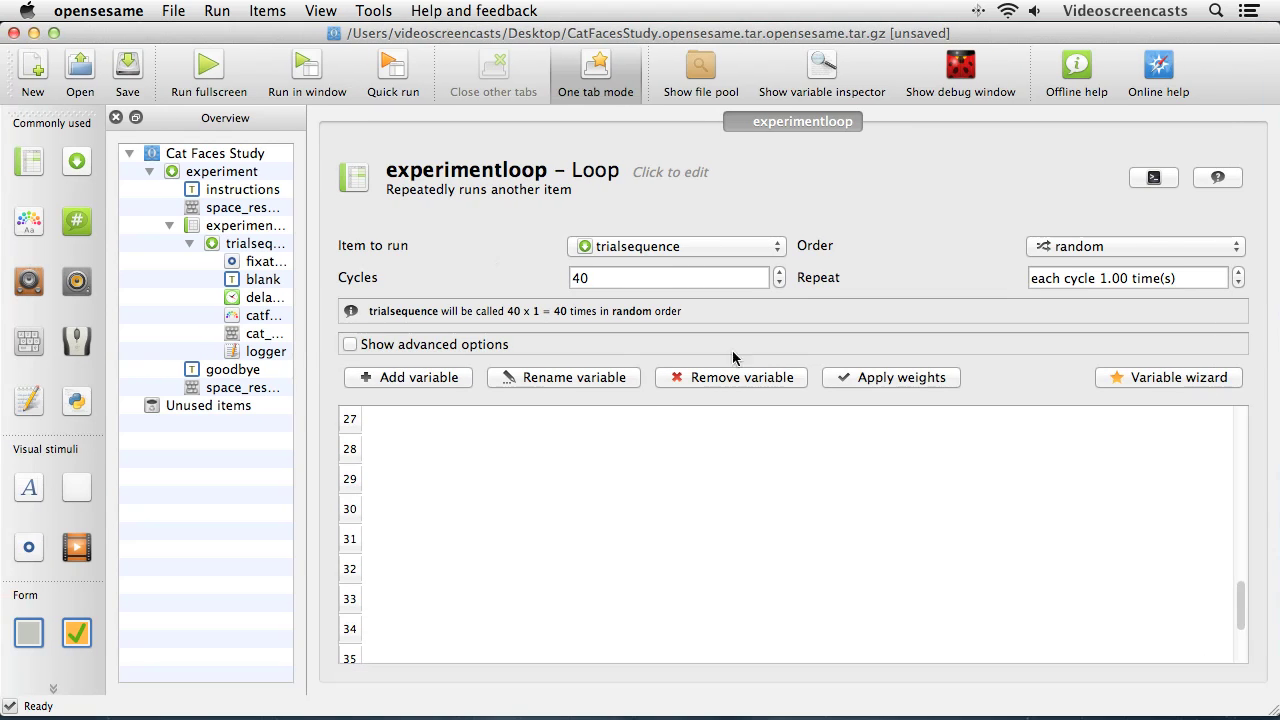
pyautogui.moveTo(1240, 600); pyautogui.dragTo(1243, 423)
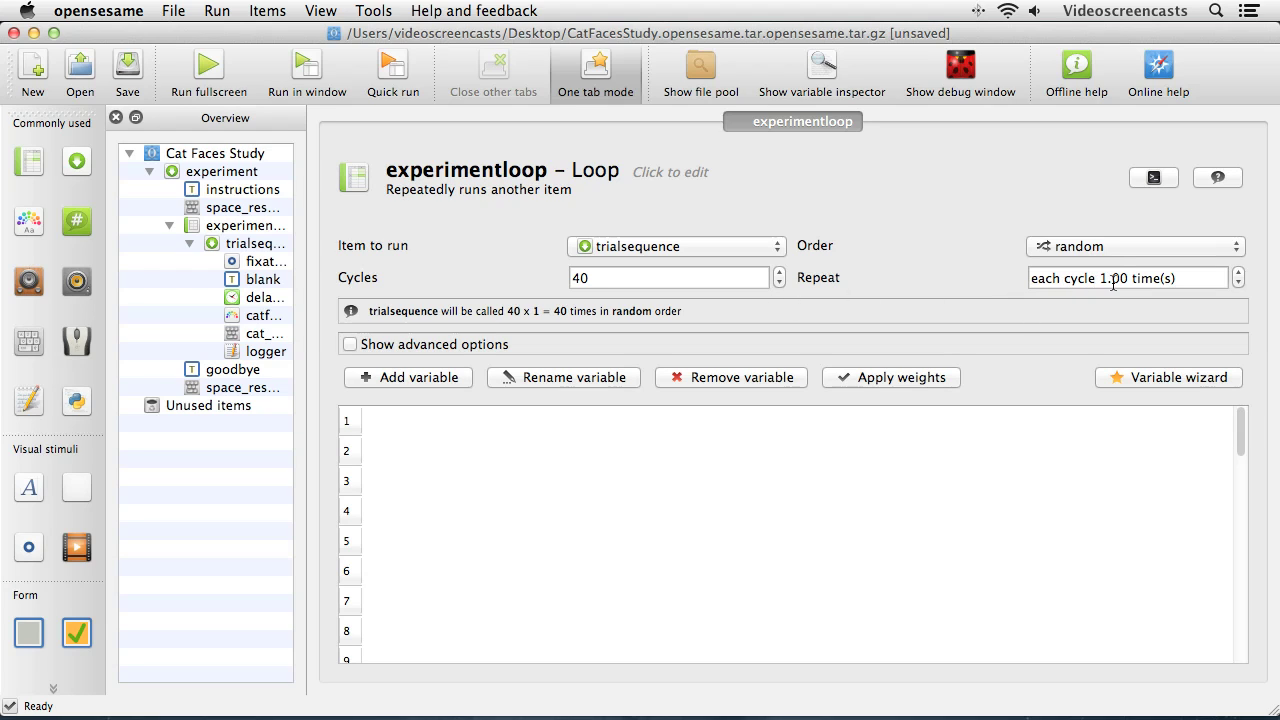
# Try repeating each cycle of experimentloop 2.00 times and return the repeat to 1.00.
pyautogui.click(1240, 272)
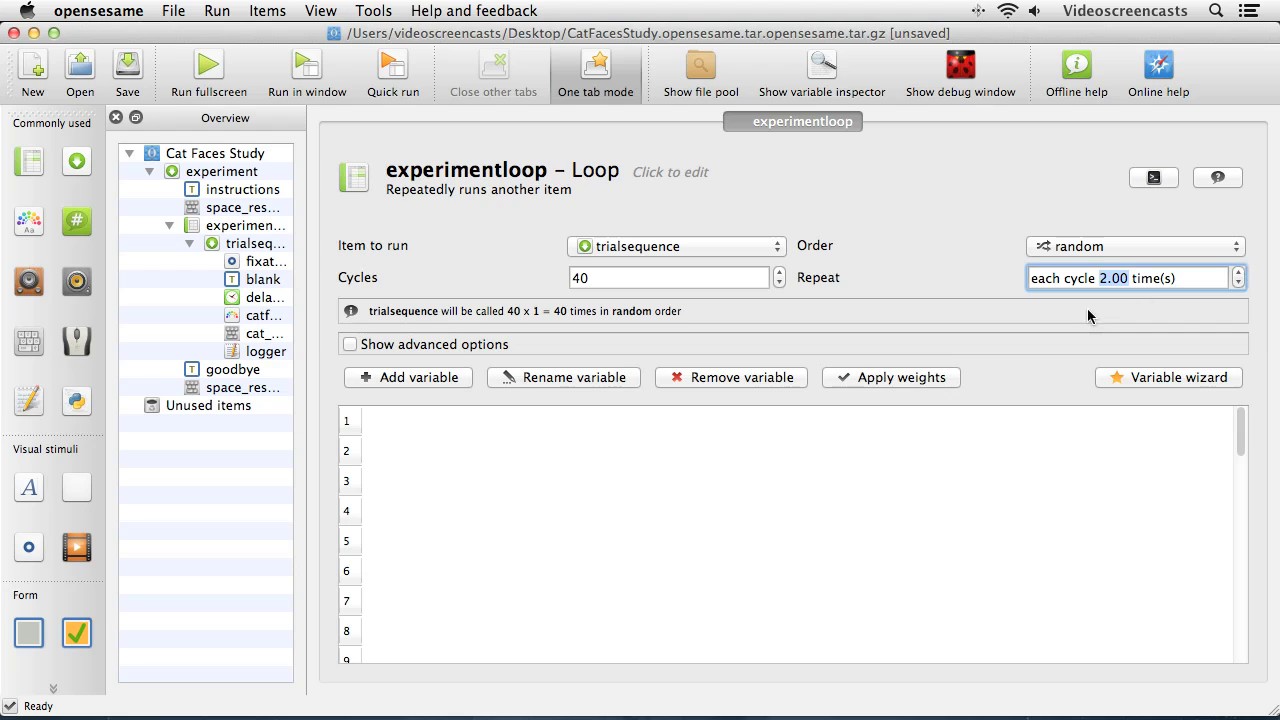
pyautogui.click(590, 281)
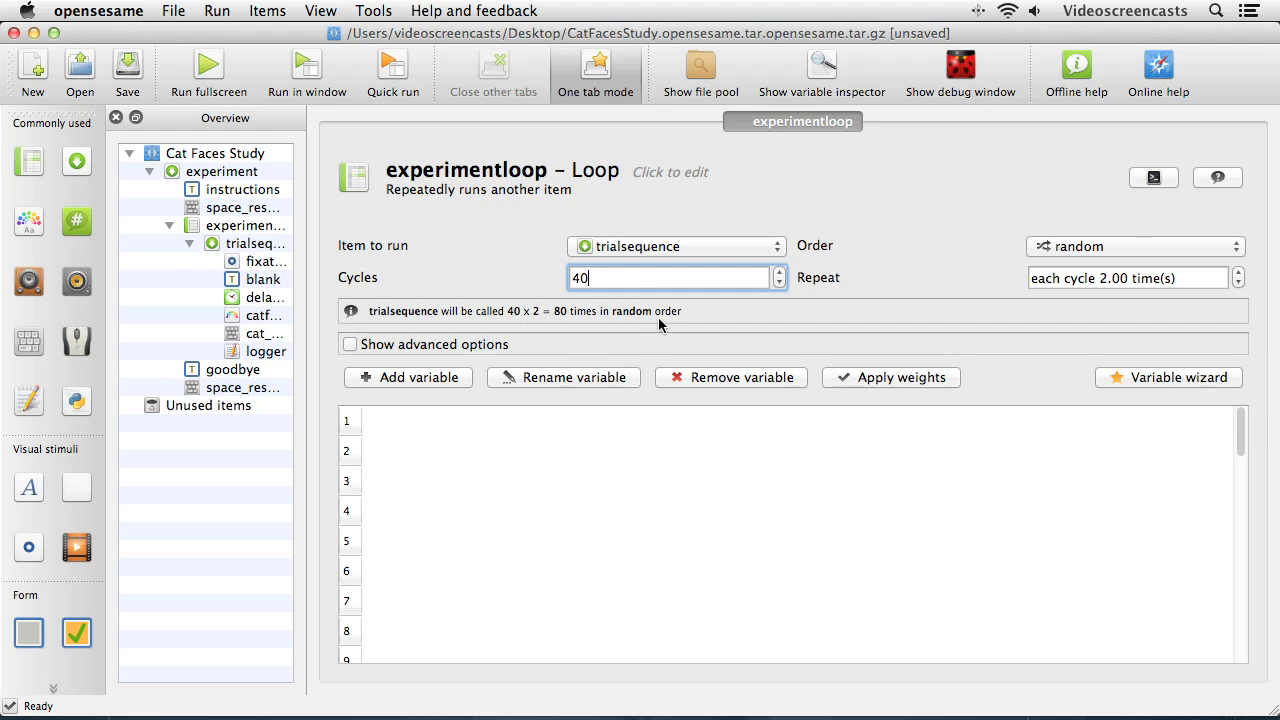
pyautogui.click(1241, 287)
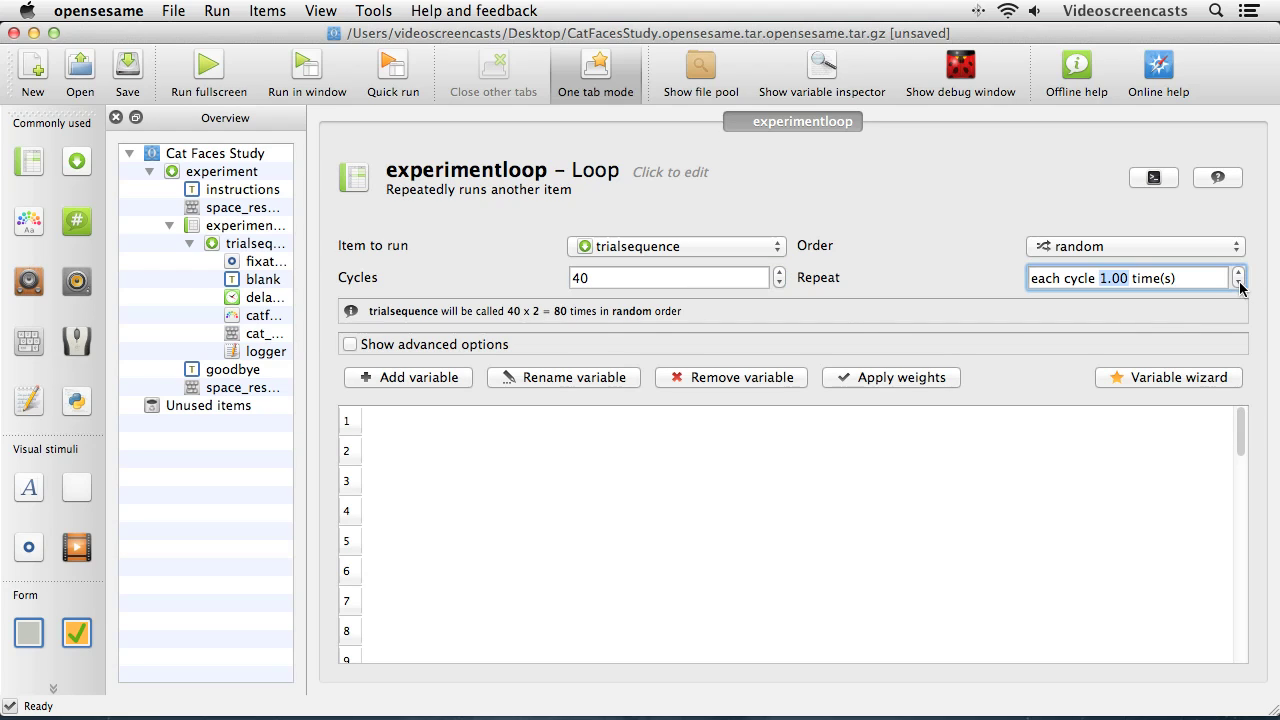
pyautogui.click(606, 283)
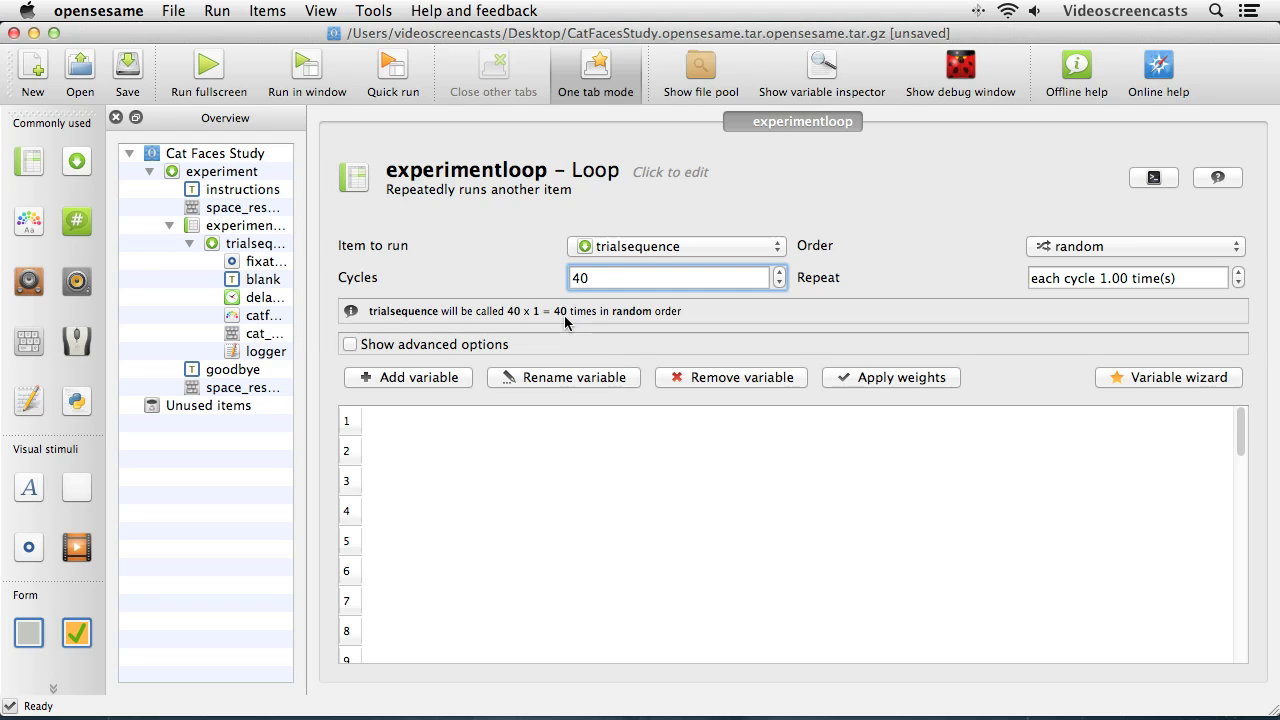
# Add the variables fname and cr to the experimentloop table.
pyautogui.click(392, 379)
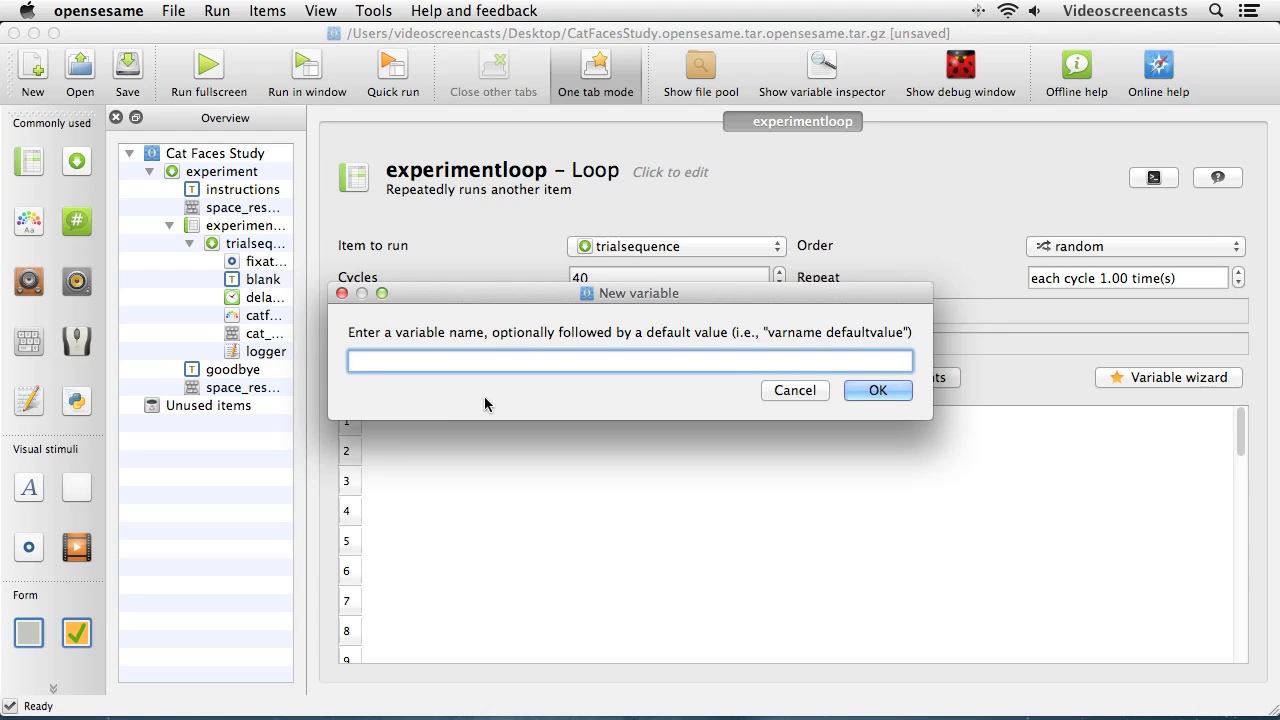
pyautogui.write('fname')
pyautogui.click(883, 389)
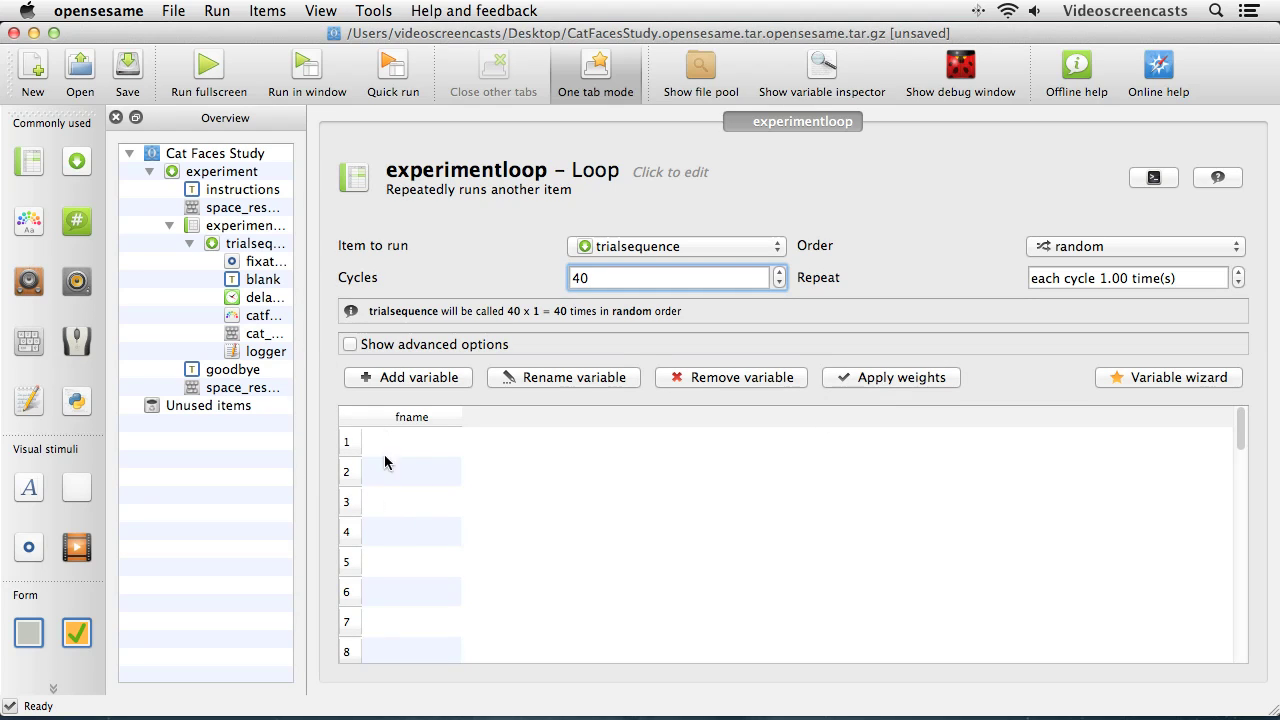
pyautogui.click(372, 380)
pyautogui.write('cr')
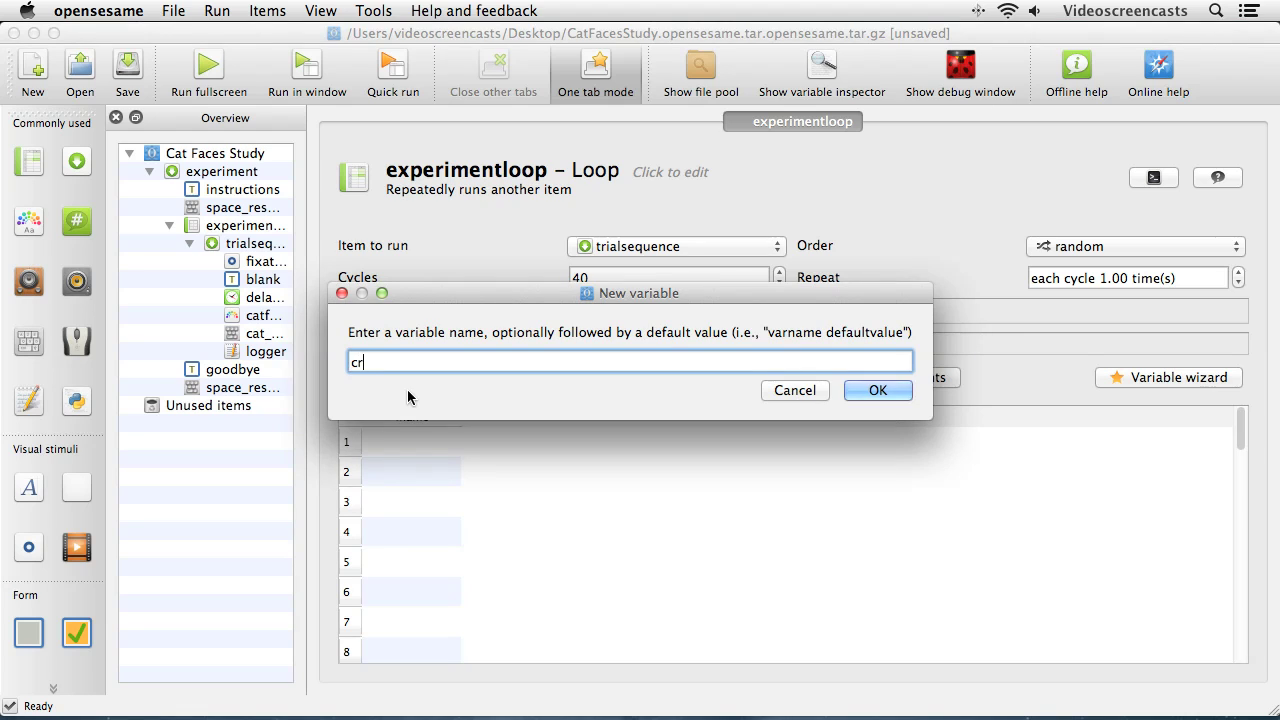
pyautogui.click(866, 391)
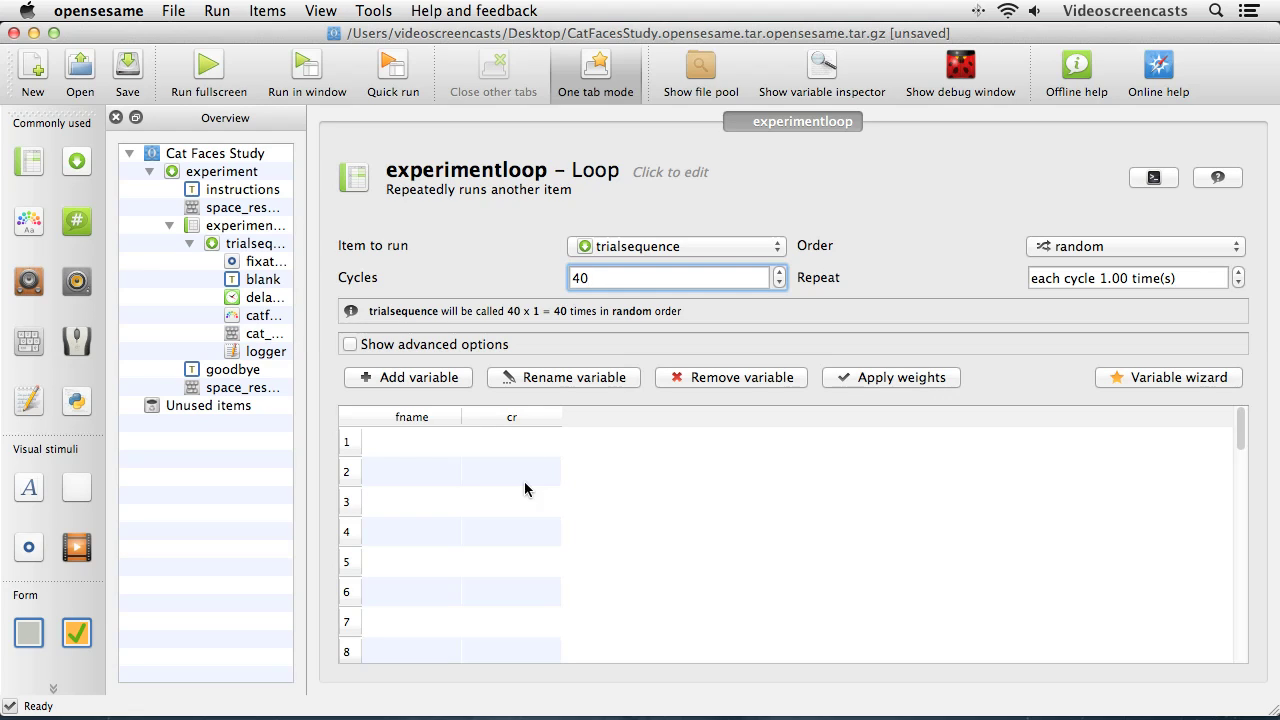
# Fill the 40 loop rows with image file names under fname, entering cr as z for the m files and m for the f files.
pyautogui.moveTo(1237, 427); pyautogui.dragTo(1221, 396)
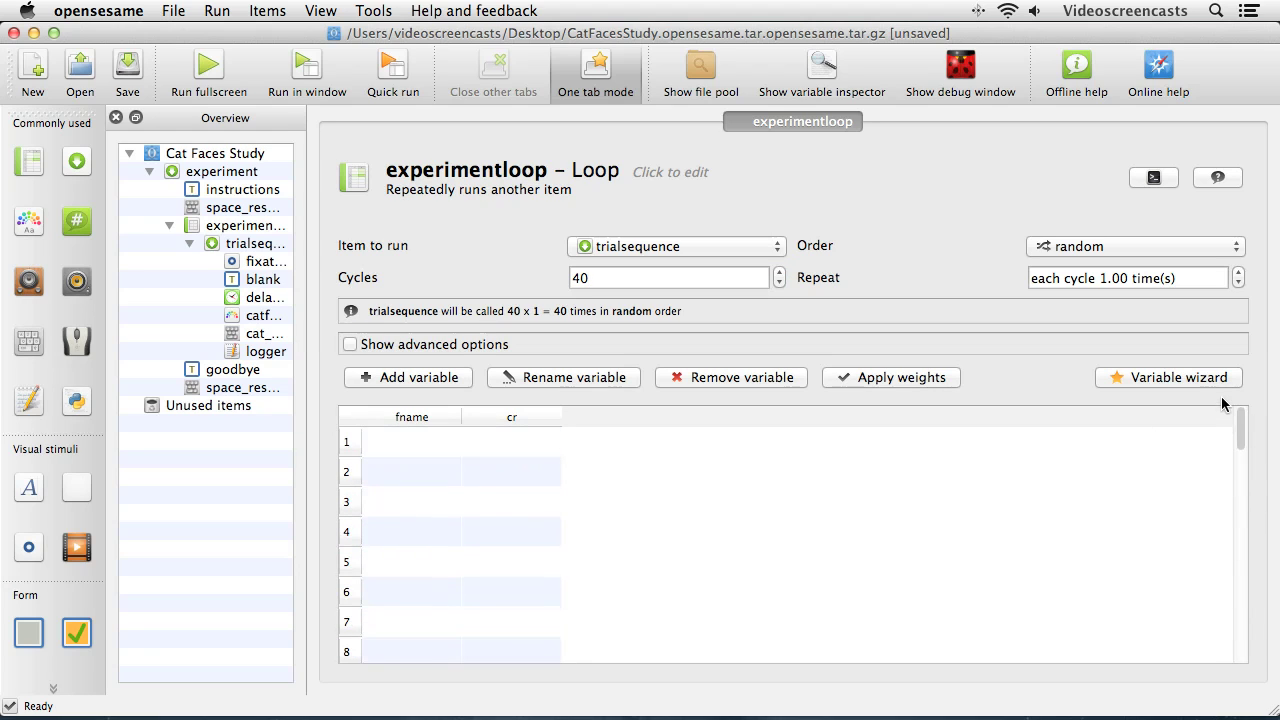
pyautogui.click(400, 447)
pyautogui.write('m')
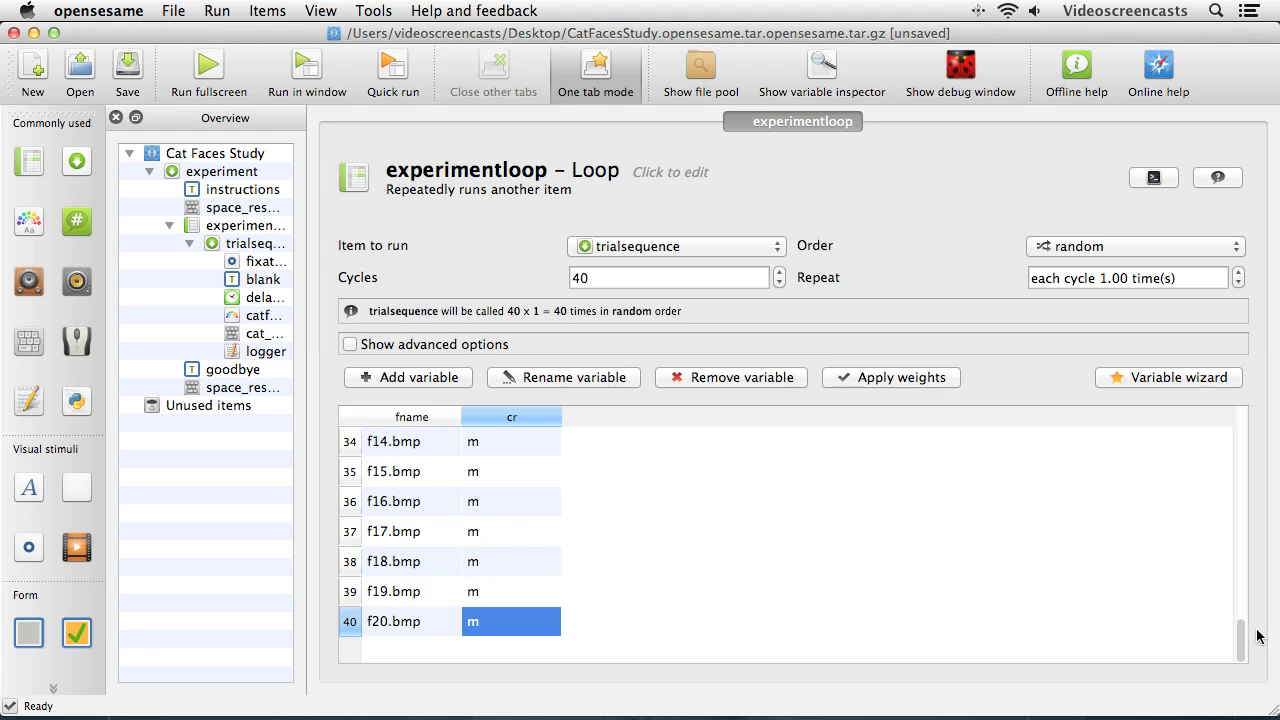
pyautogui.moveTo(1244, 643); pyautogui.dragTo(1243, 430)
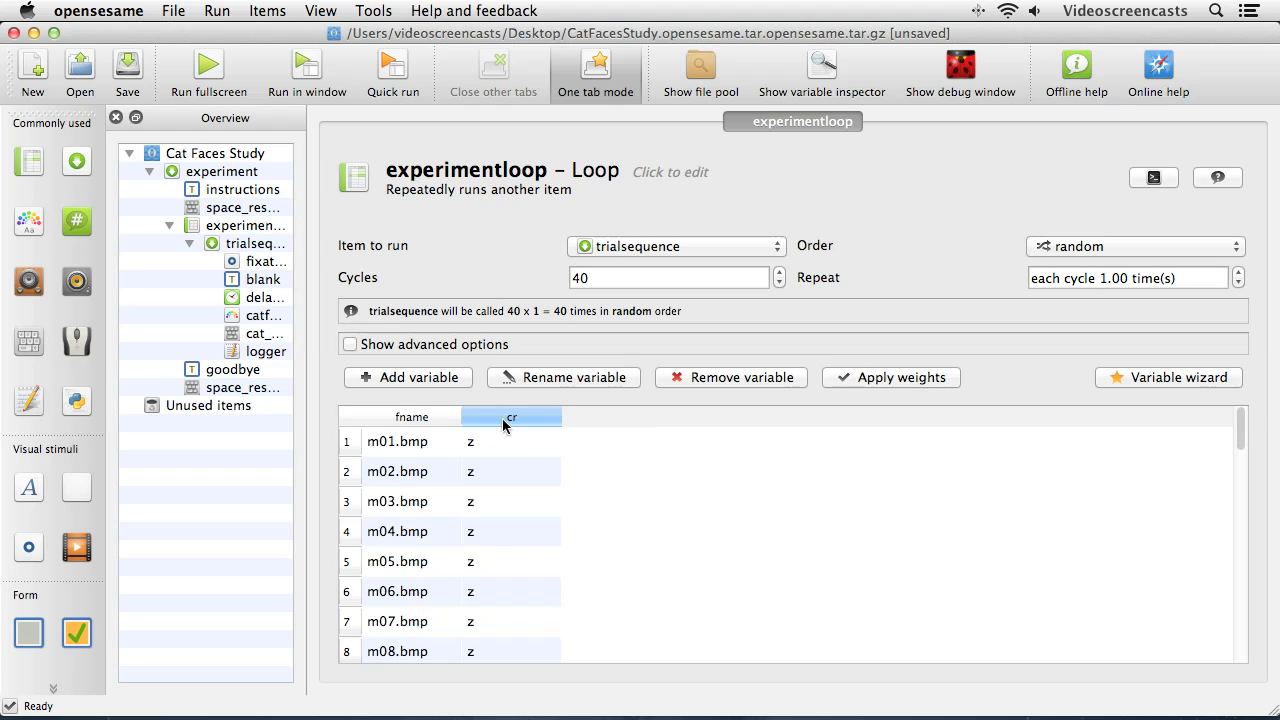
# Replace f01.bmp with the variable [fname] in the element script of the catface sketchpad's image.
pyautogui.click(258, 316)
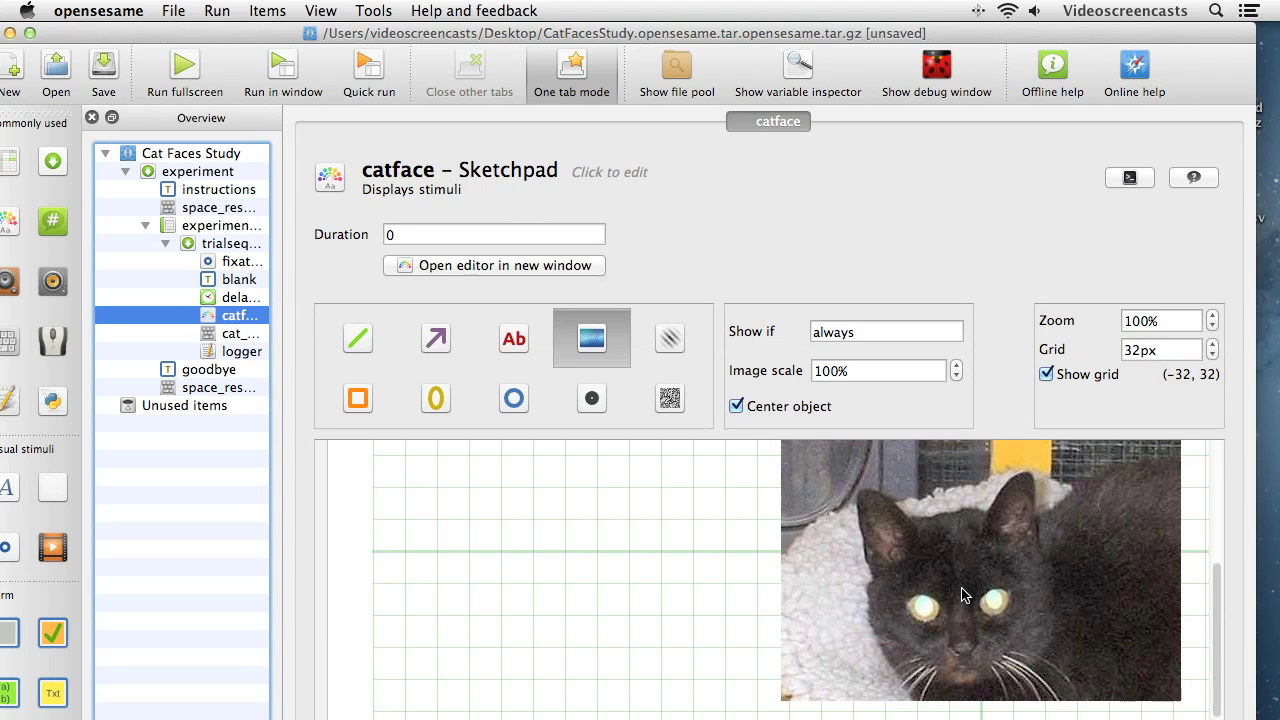
pyautogui.moveTo(962, 595)
pyautogui.click(237, 229)
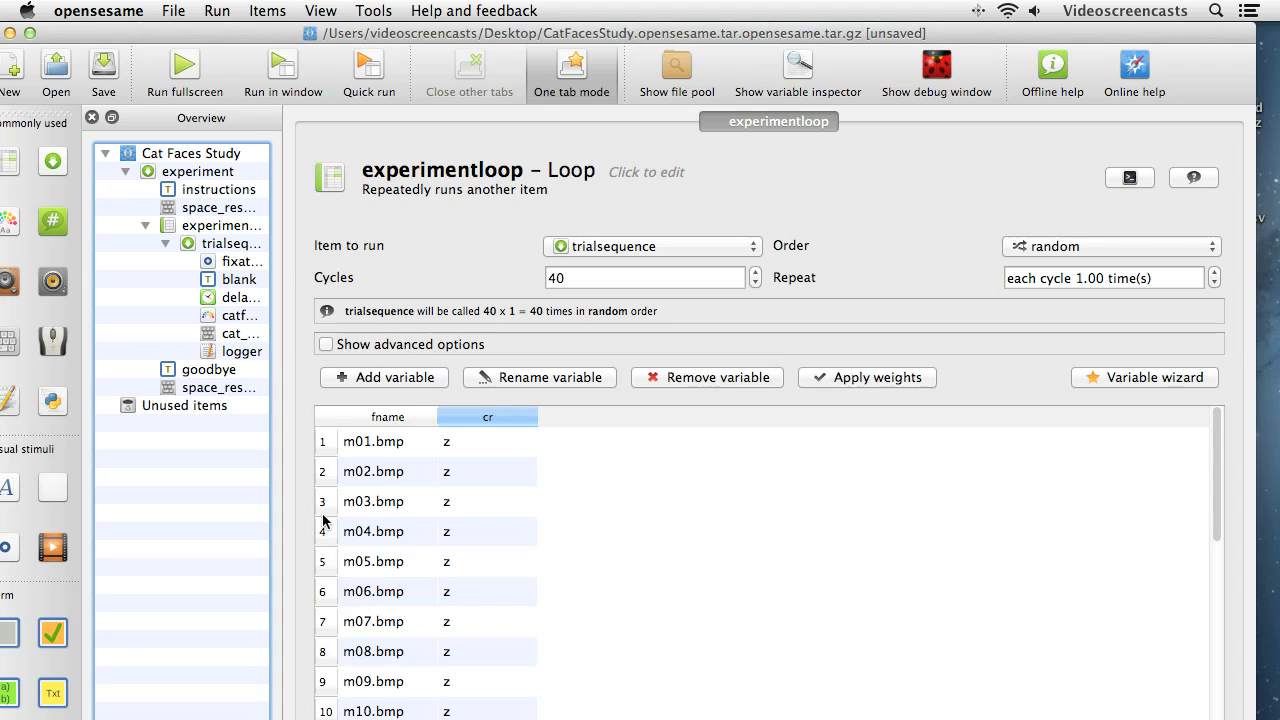
pyautogui.click(235, 318)
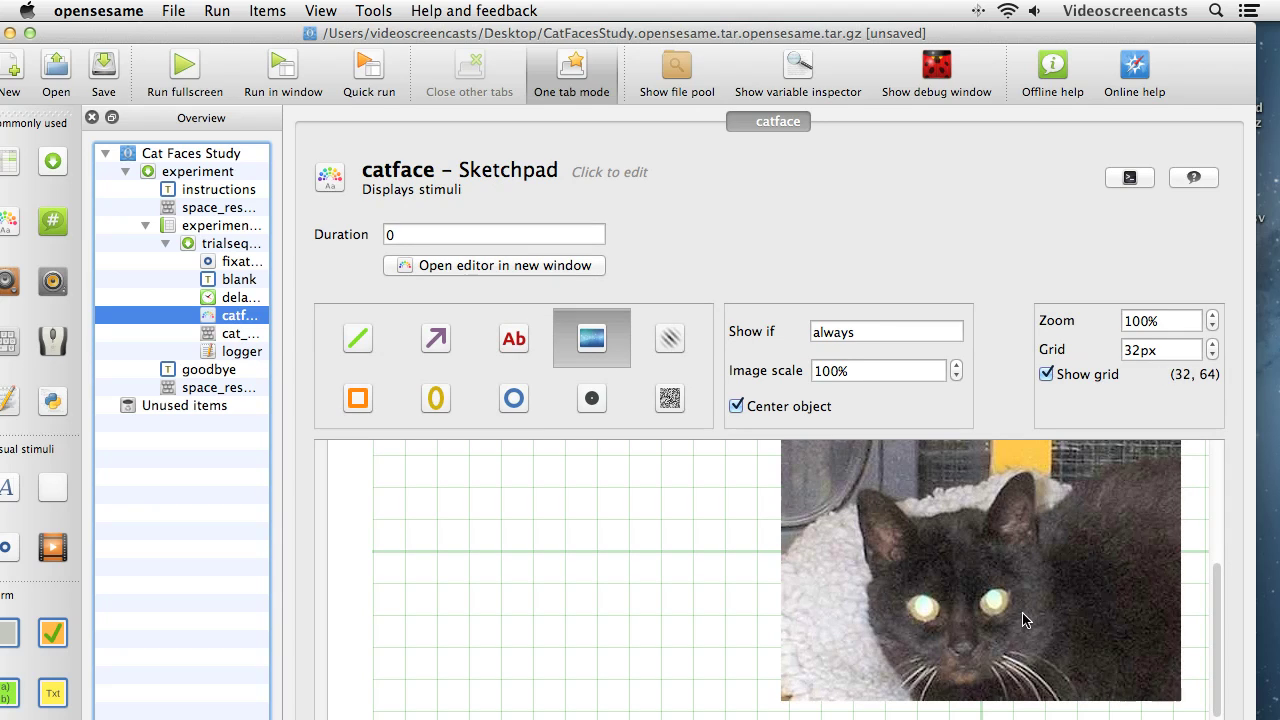
pyautogui.rightClick(916, 533)
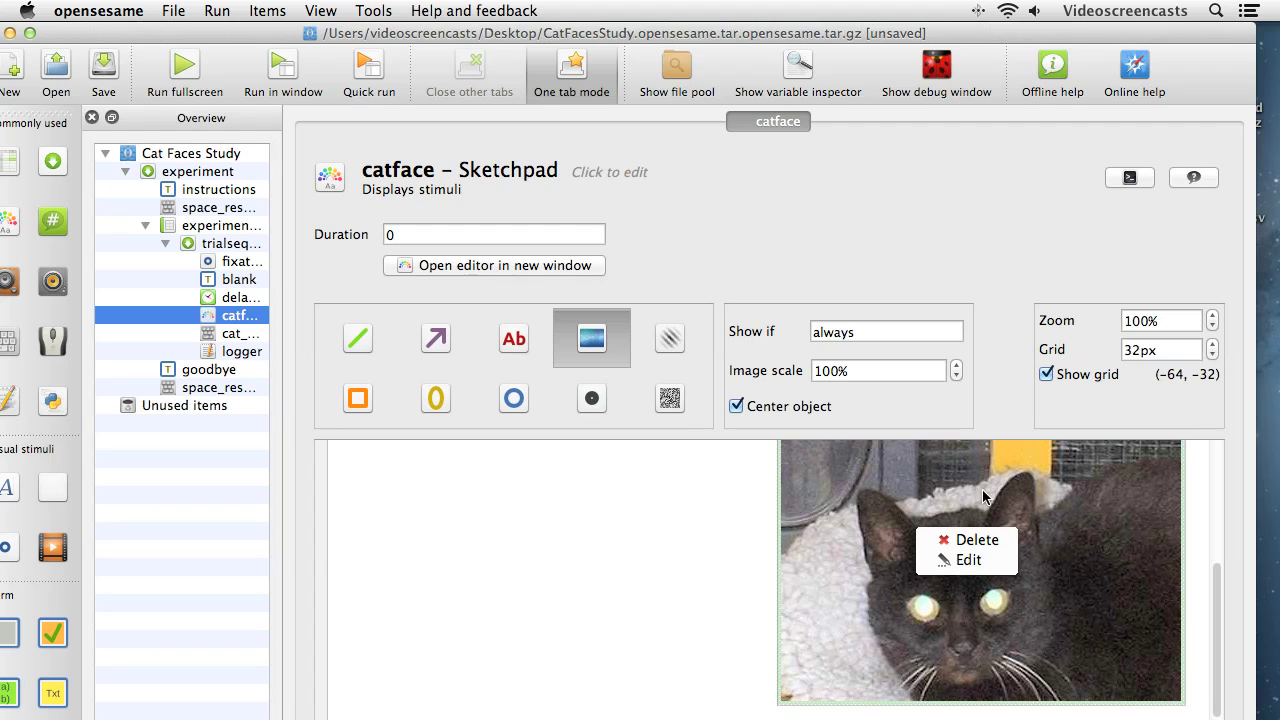
pyautogui.click(983, 561)
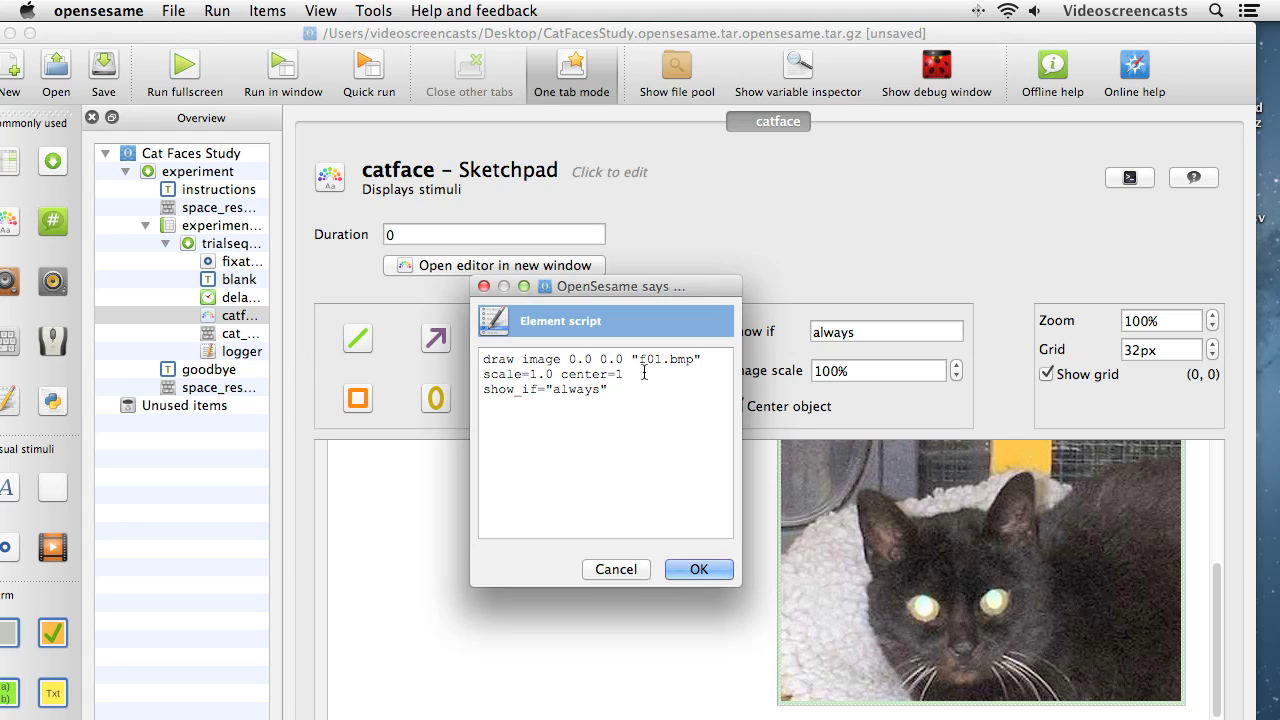
pyautogui.moveTo(638, 359); pyautogui.dragTo(694, 361)
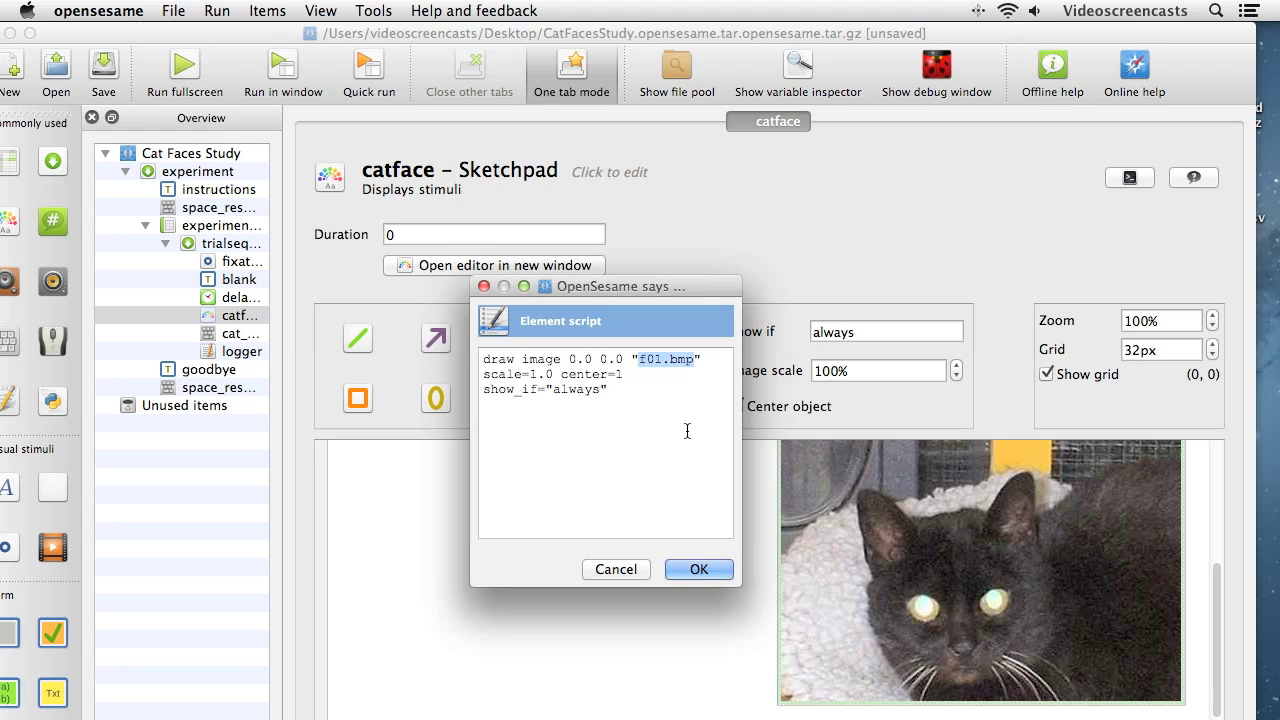
pyautogui.write('fname')
pyautogui.write(']')
pyautogui.write('[')
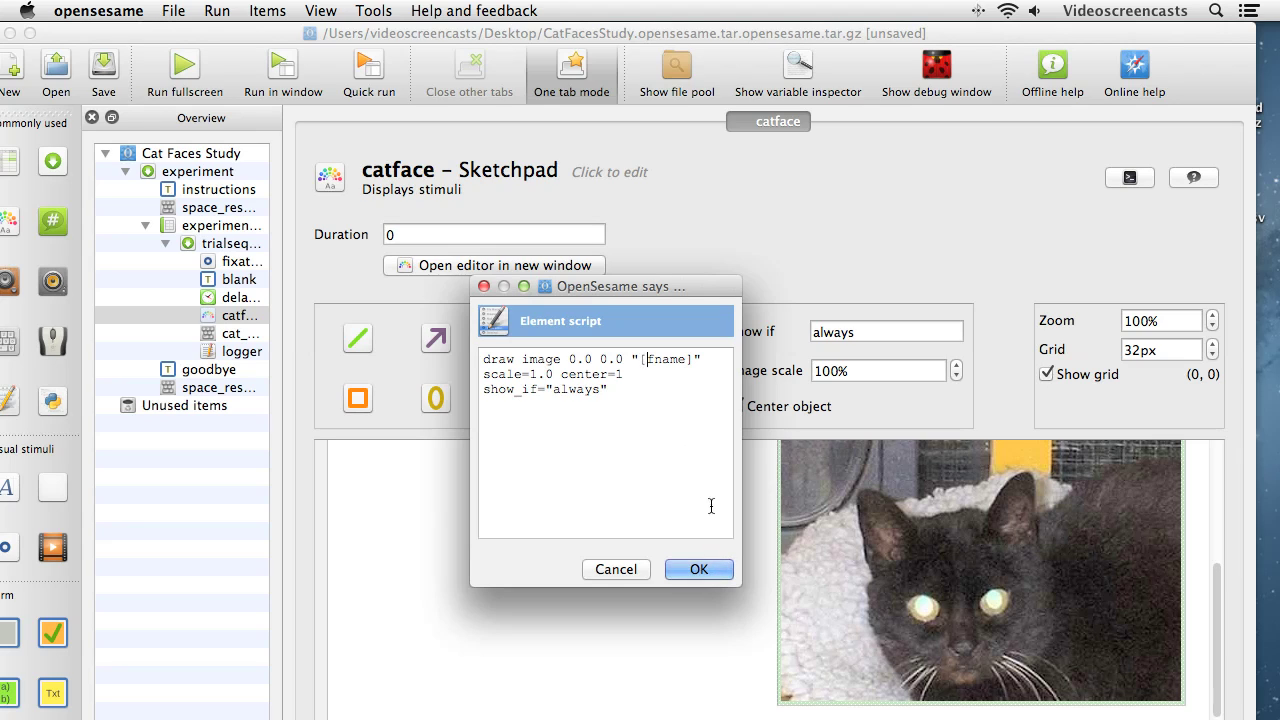
pyautogui.click(705, 570)
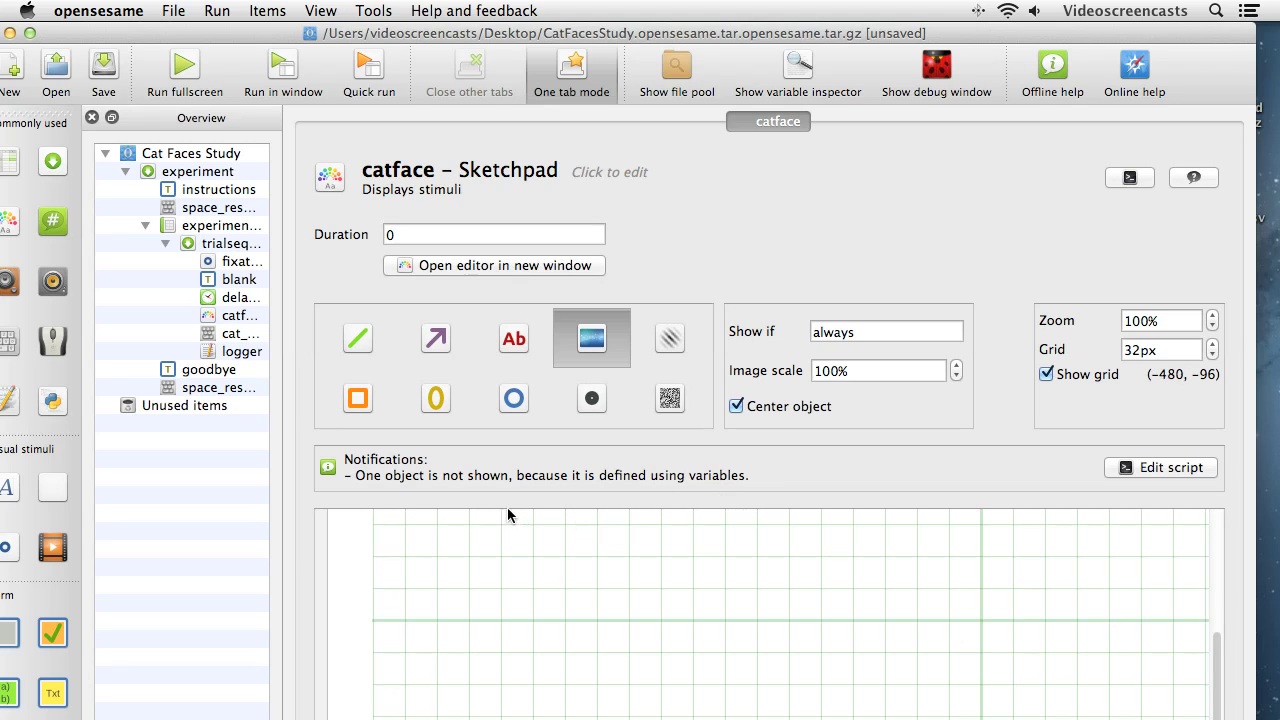
# Set the correct response of cat_response to [cr] and save the experiment.
pyautogui.click(228, 335)
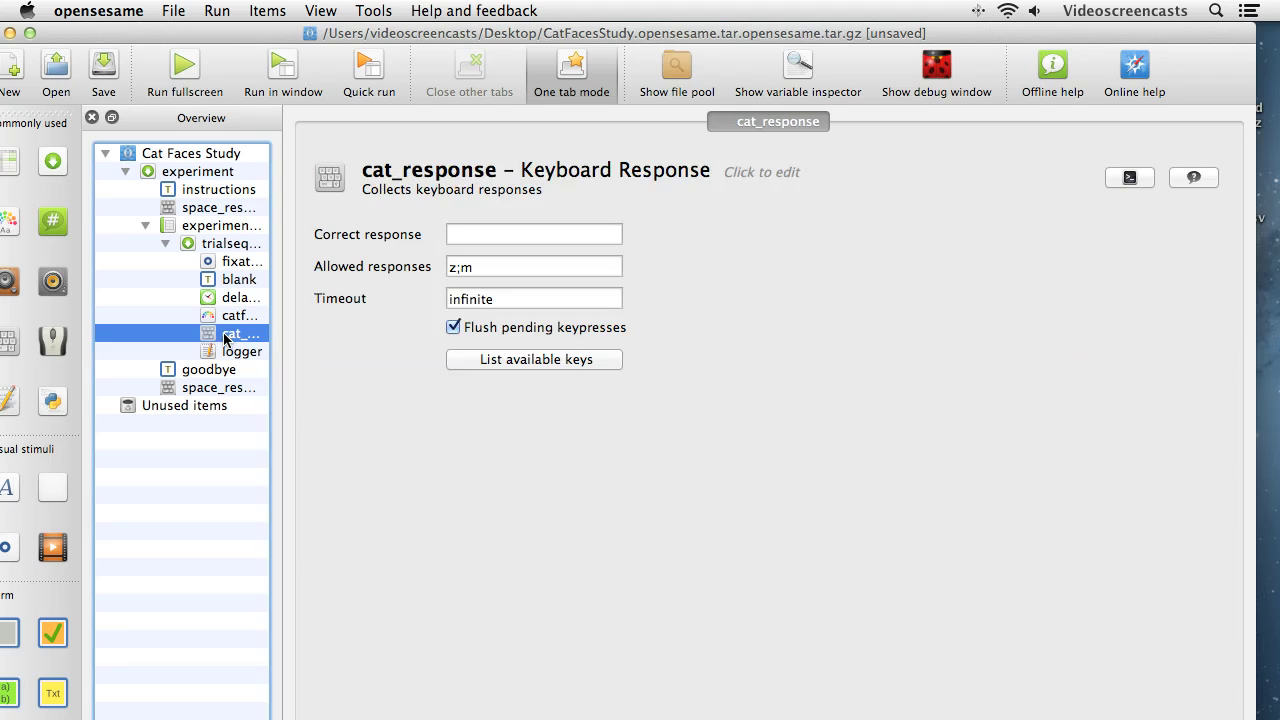
pyautogui.click(458, 234)
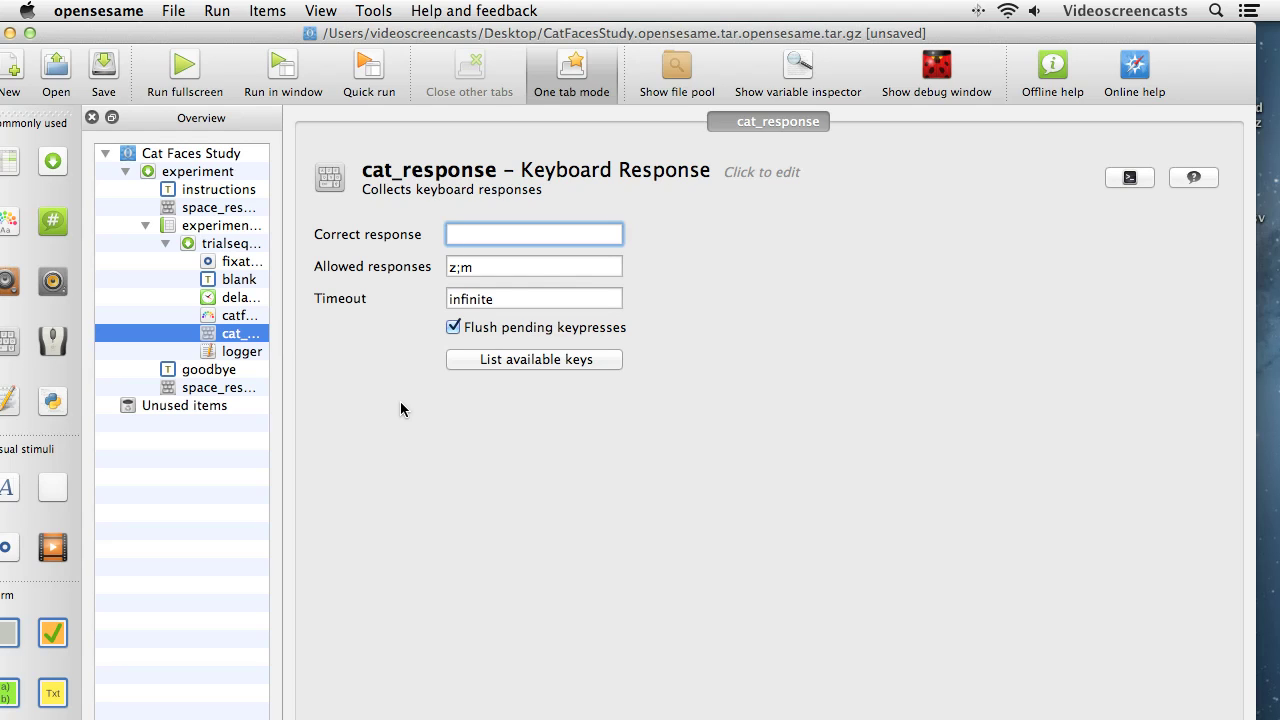
pyautogui.write('cr]')
pyautogui.press('Home')
pyautogui.write('[')
pyautogui.click(494, 266)
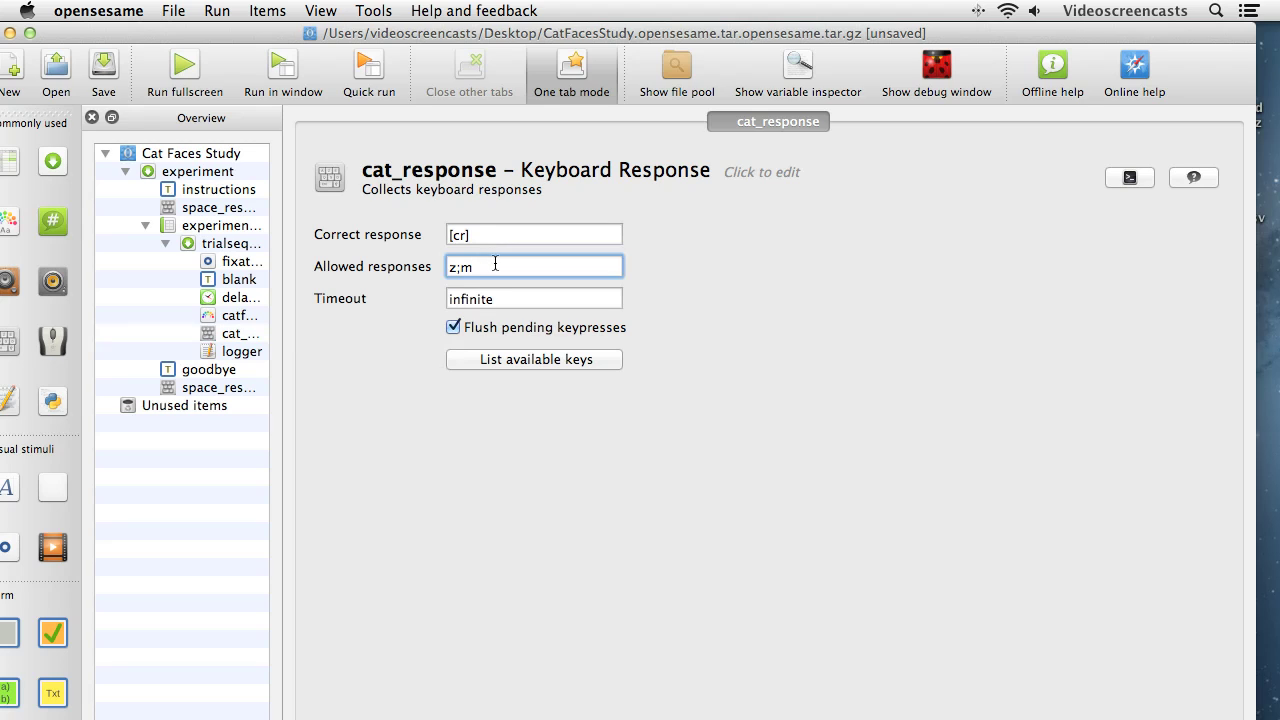
pyautogui.press('super+s')
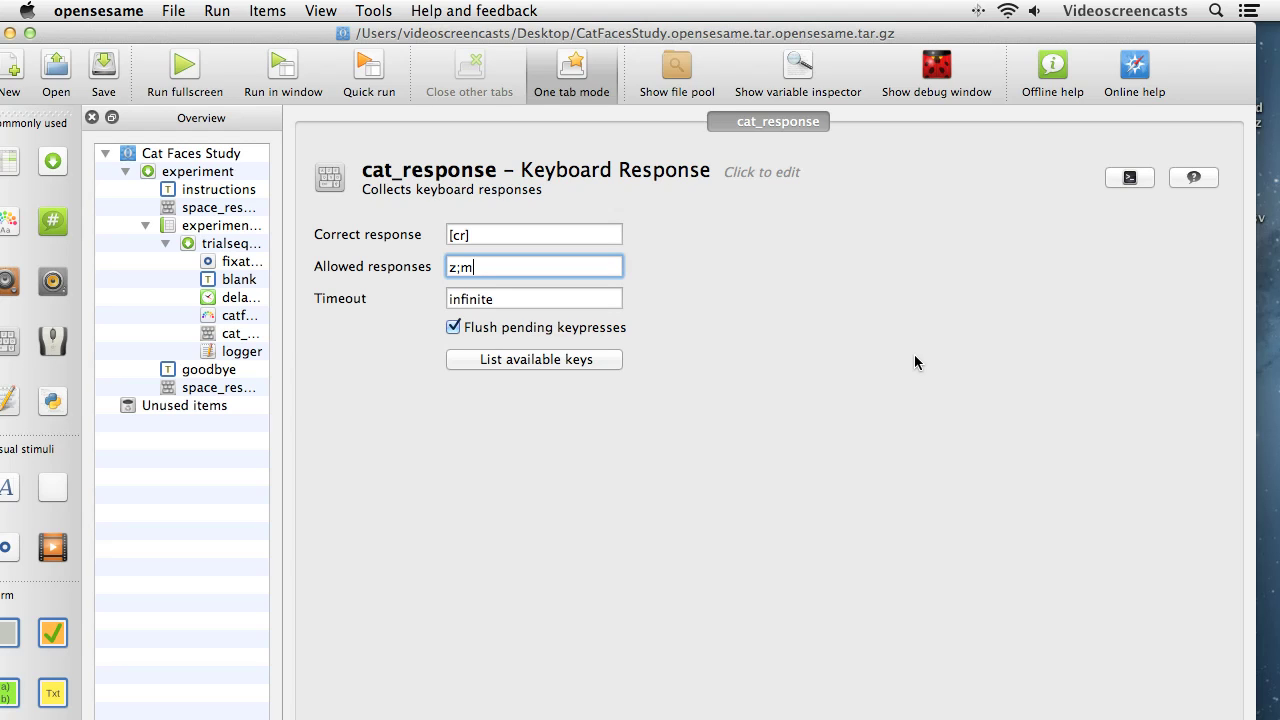
# Test the experiment fullscreen with subject number 0, continuing past the instructions and aborting the run.
pyautogui.click(185, 66)
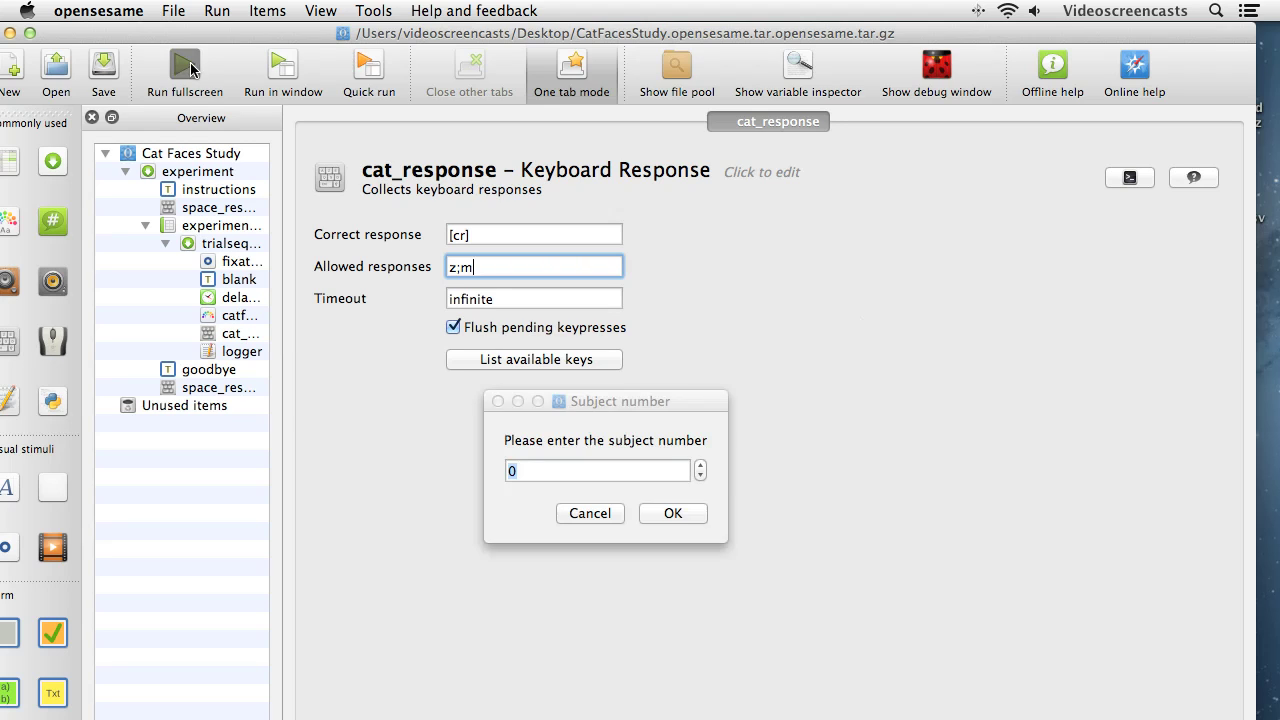
pyautogui.click(680, 511)
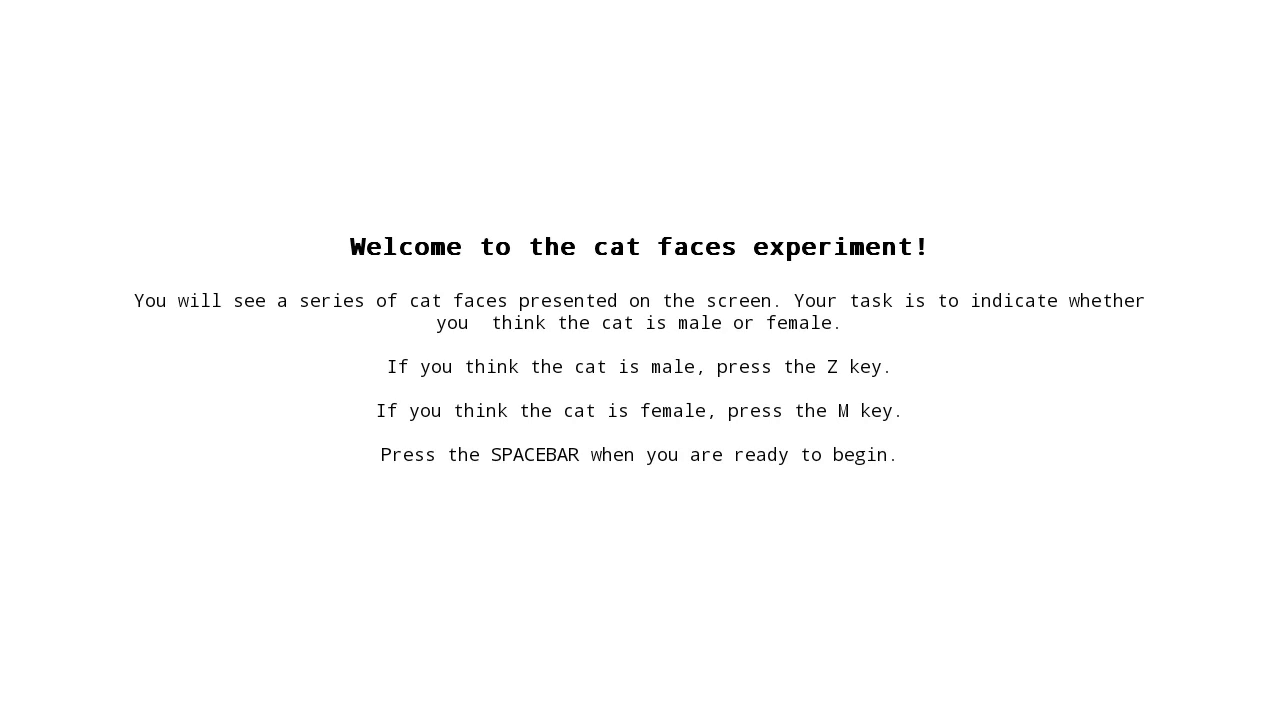
pyautogui.press('space')
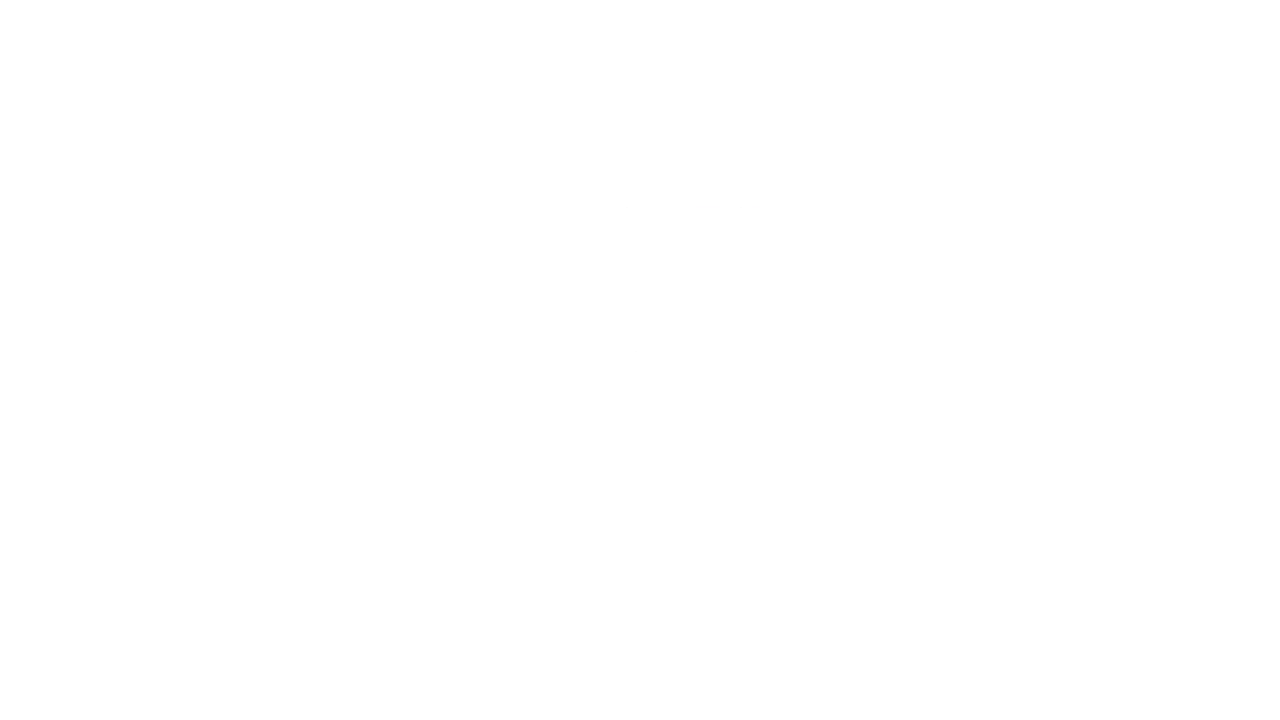
pyautogui.press('Escape')
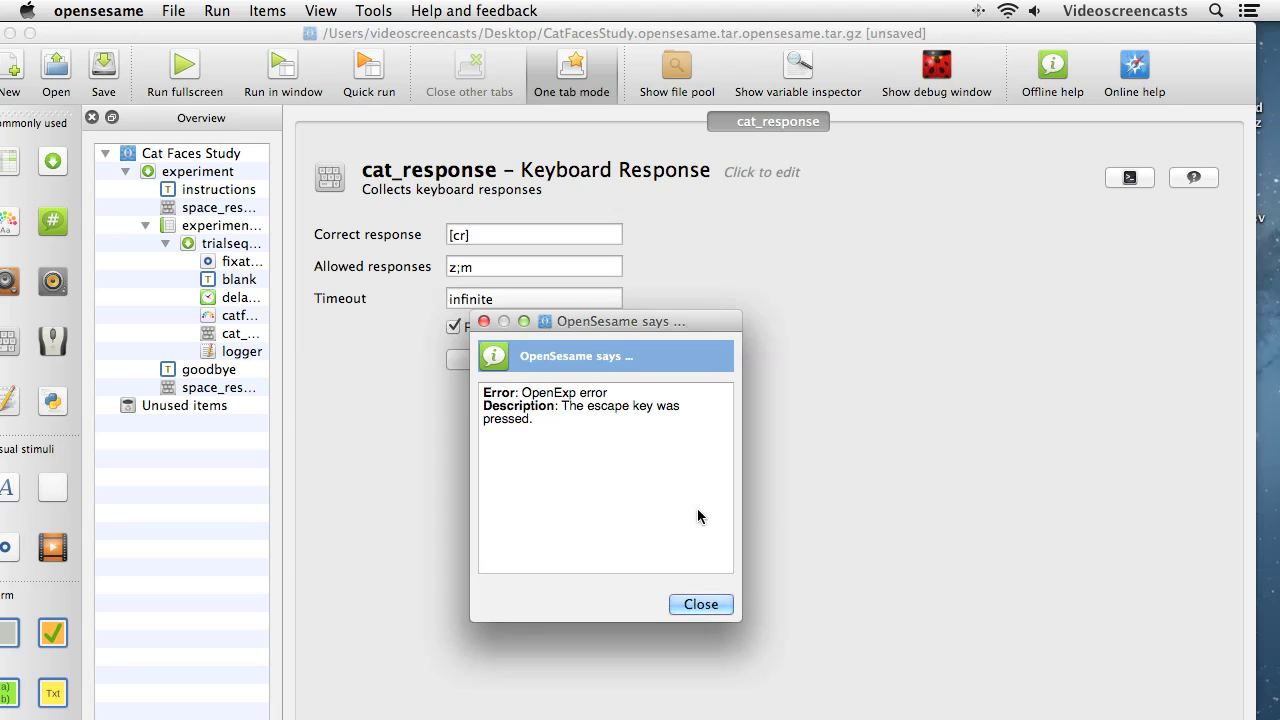
pyautogui.click(701, 604)
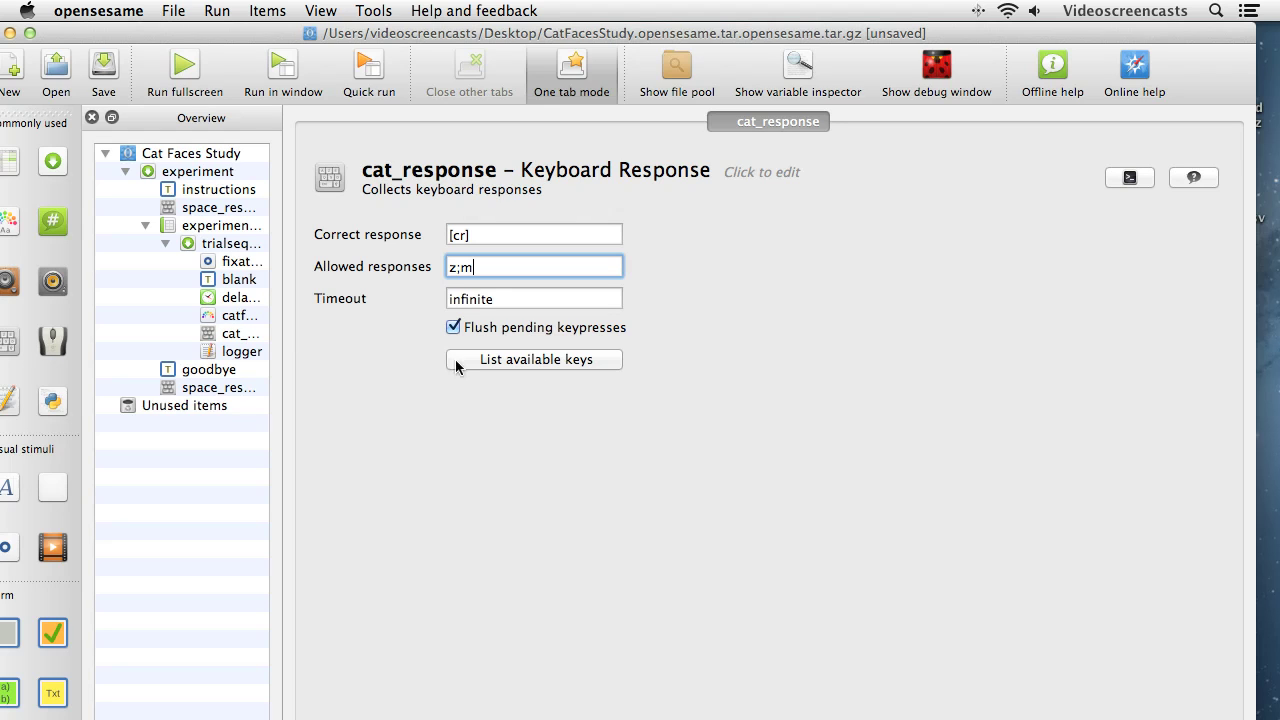
# Append a new sampler item named meow to trialsequence.
pyautogui.click(238, 248)
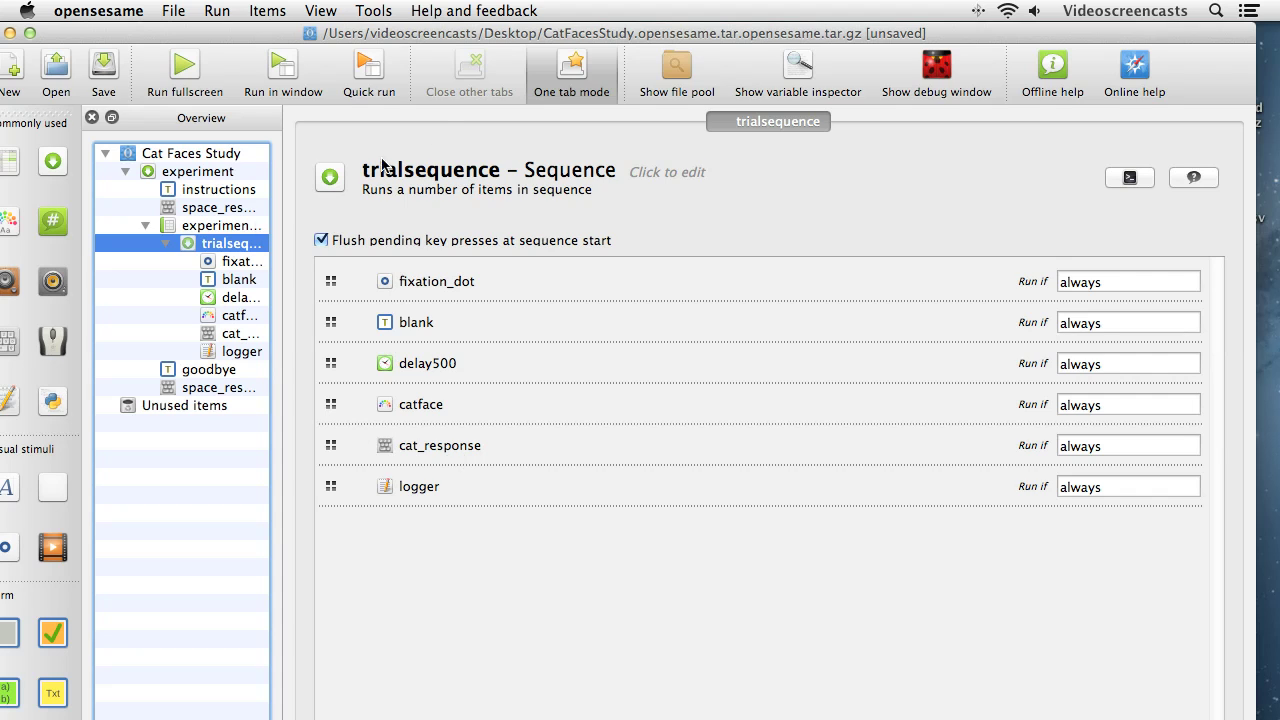
pyautogui.click(33, 35)
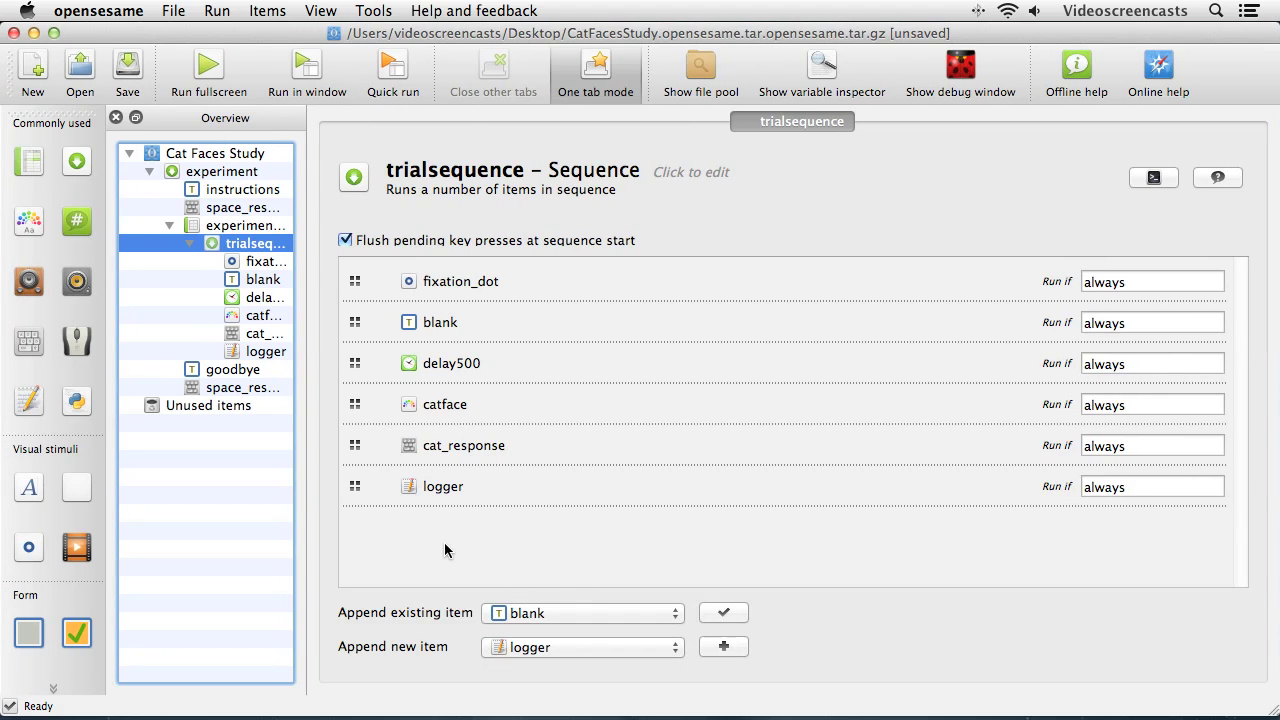
pyautogui.click(600, 647)
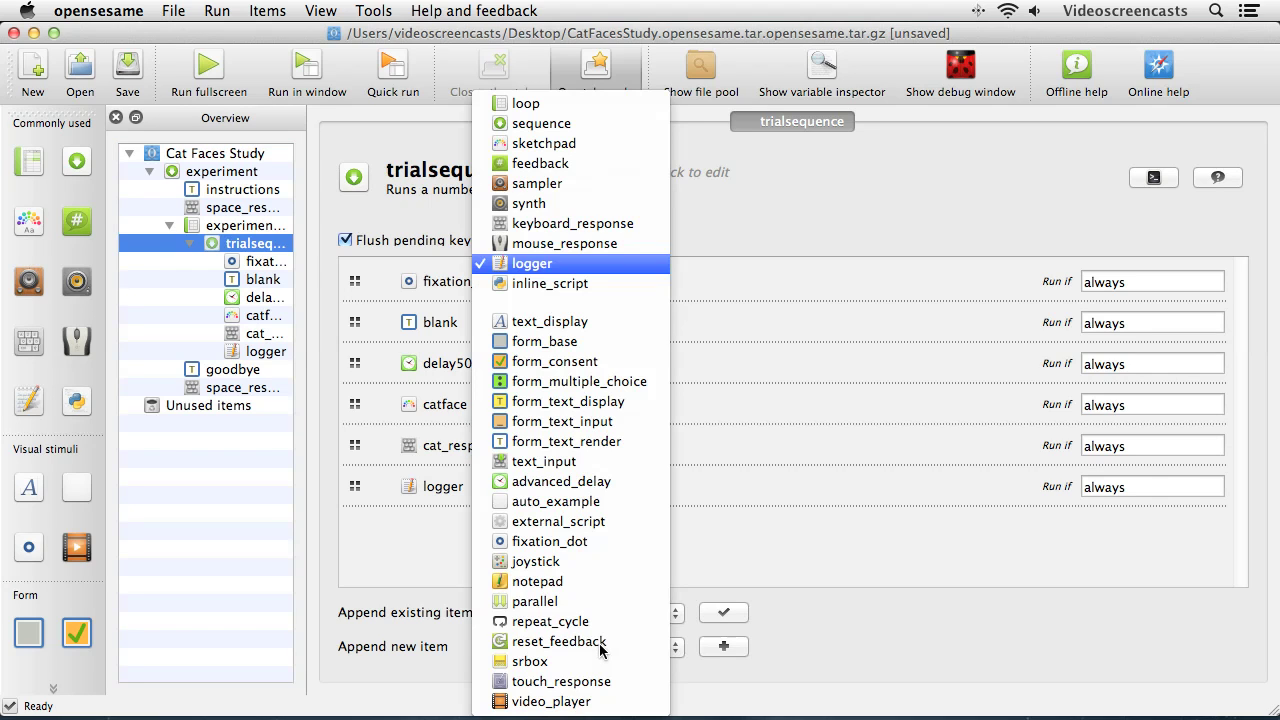
pyautogui.click(619, 189)
pyautogui.click(723, 648)
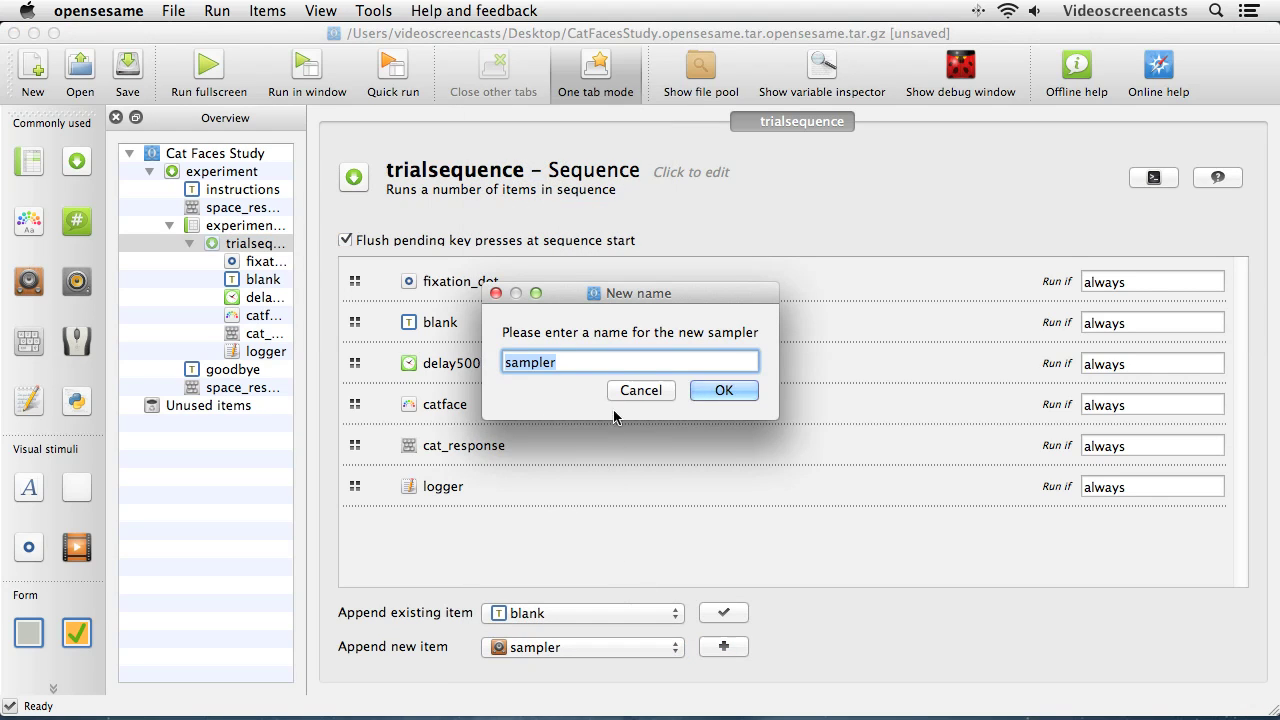
pyautogui.write('meow')
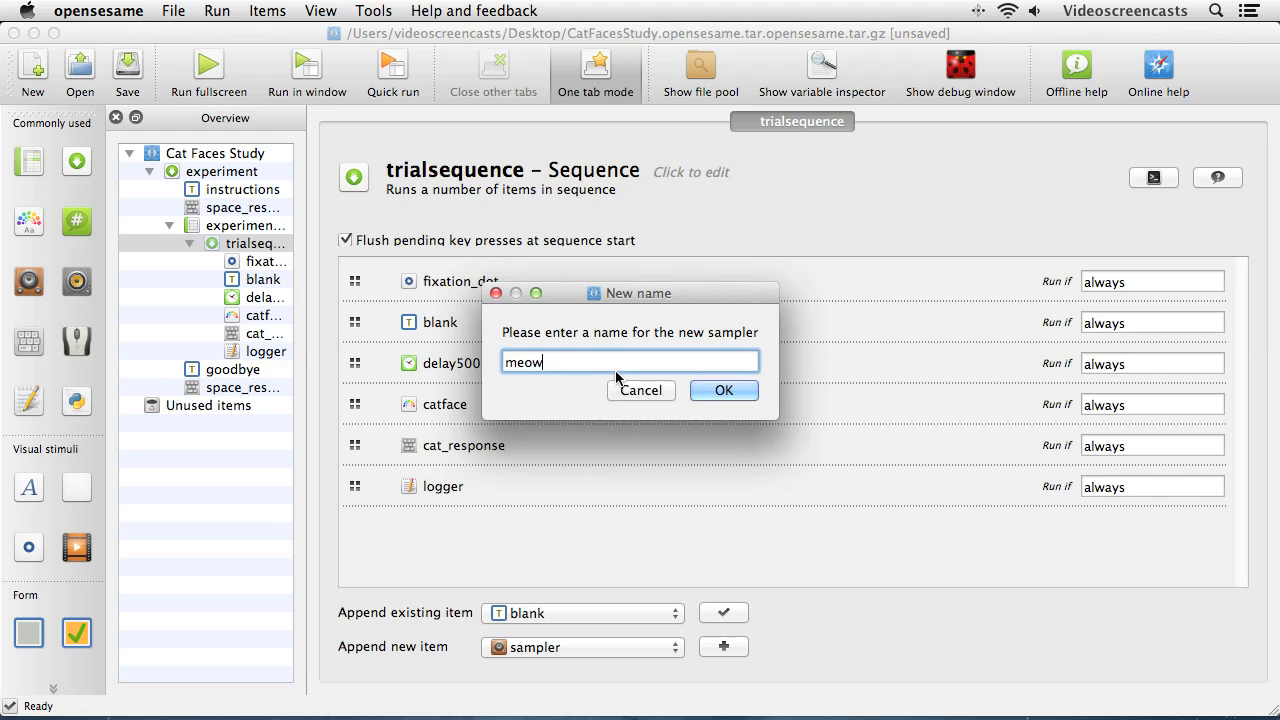
pyautogui.press('Return')
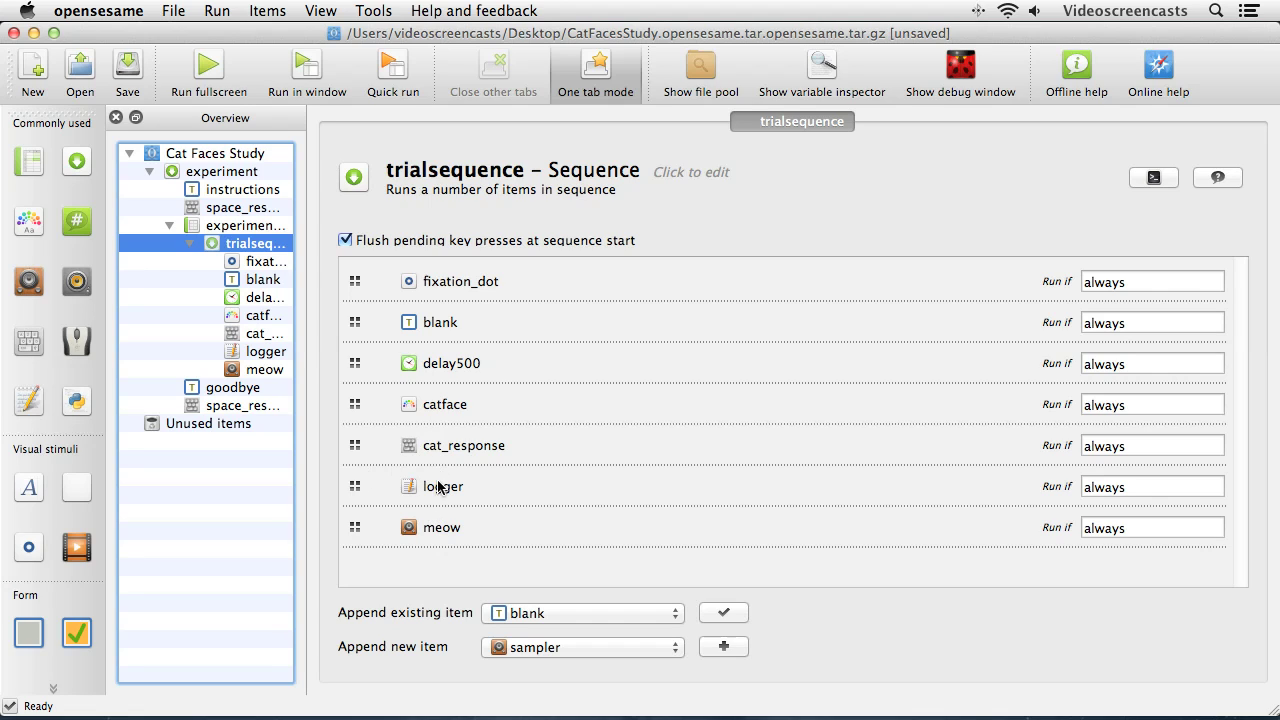
# Move the meow sampler ahead of logger in trialsequence so it follows cat_response.
pyautogui.click(352, 530)
pyautogui.moveTo(352, 530); pyautogui.dragTo(355, 486)
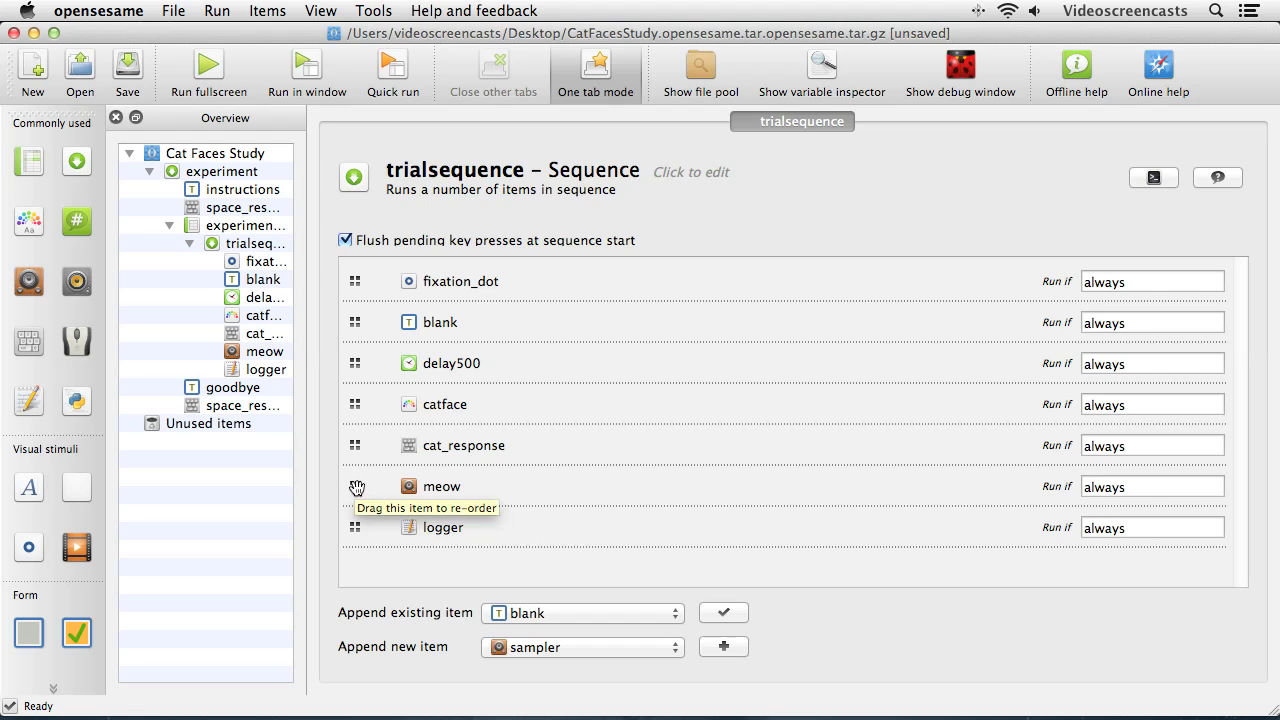
pyautogui.moveTo(356, 486)
pyautogui.mouseDown()
pyautogui.moveTo(350, 450)
pyautogui.moveTo(355, 486)
pyautogui.mouseUp()
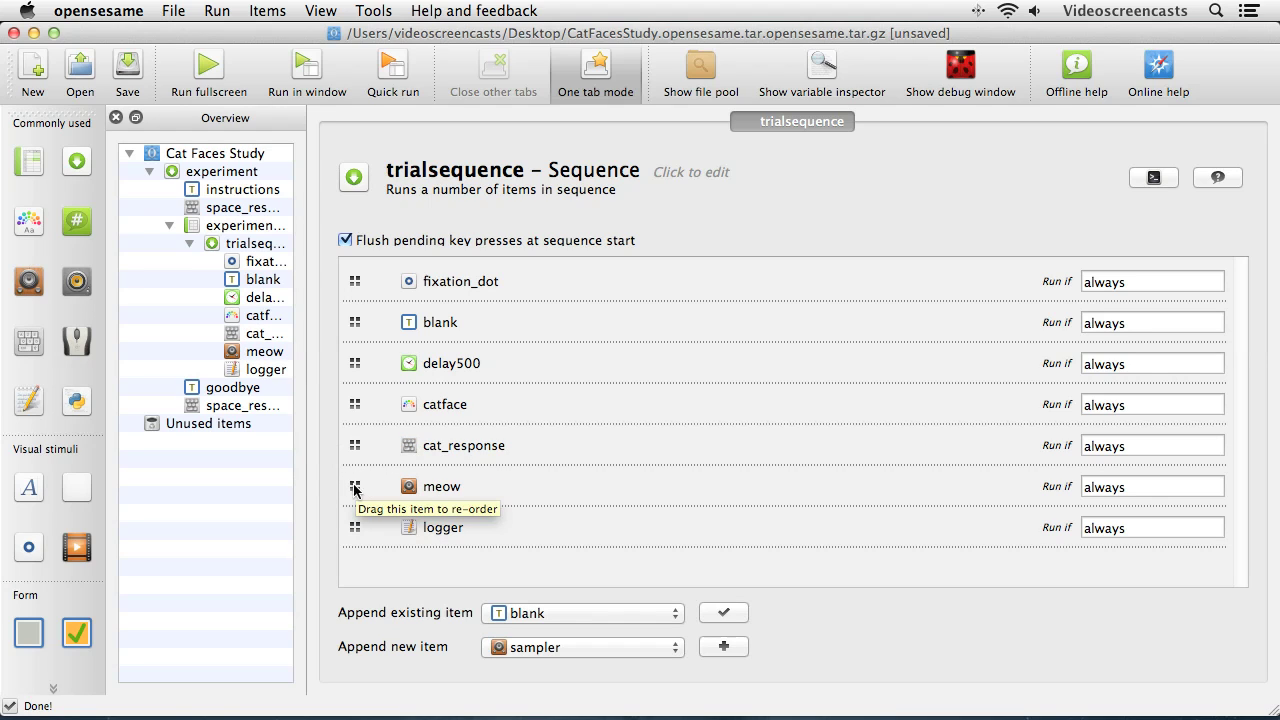
# Add cat.wav from the Cat Face Experiment folder in Documents to the file pool and use it as the meow sampler's sound file.
pyautogui.click(265, 353)
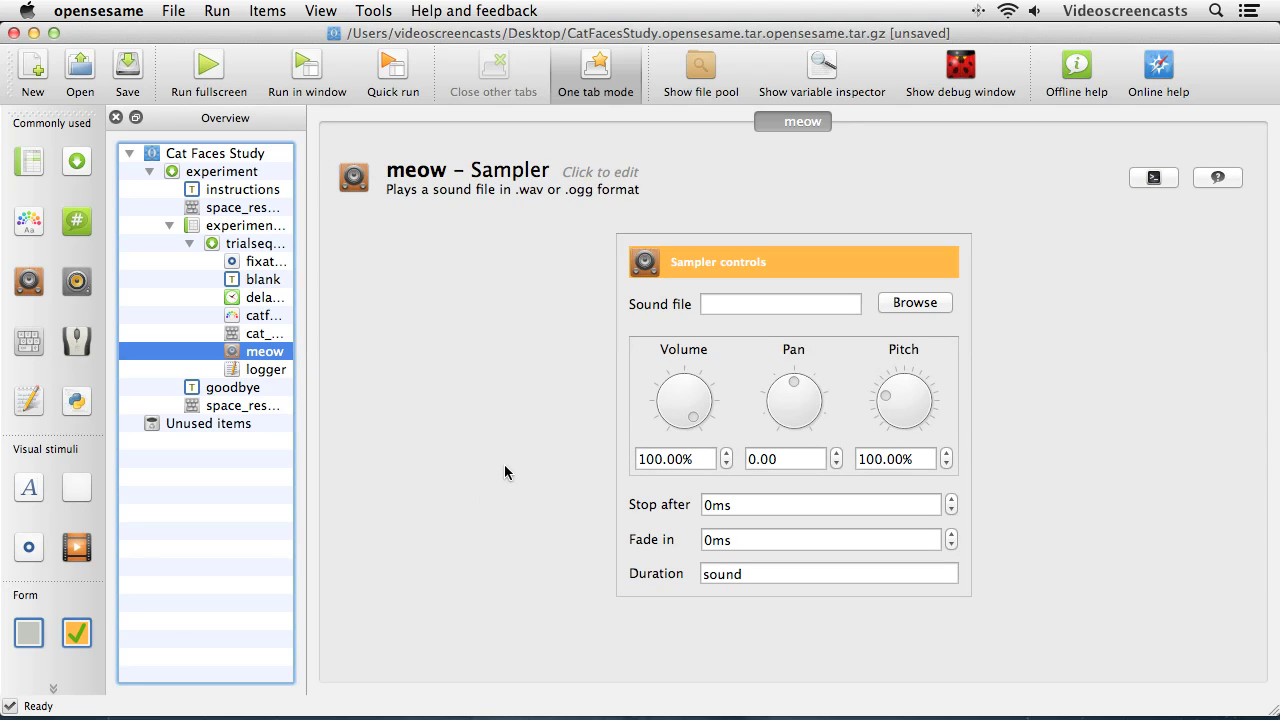
pyautogui.click(901, 309)
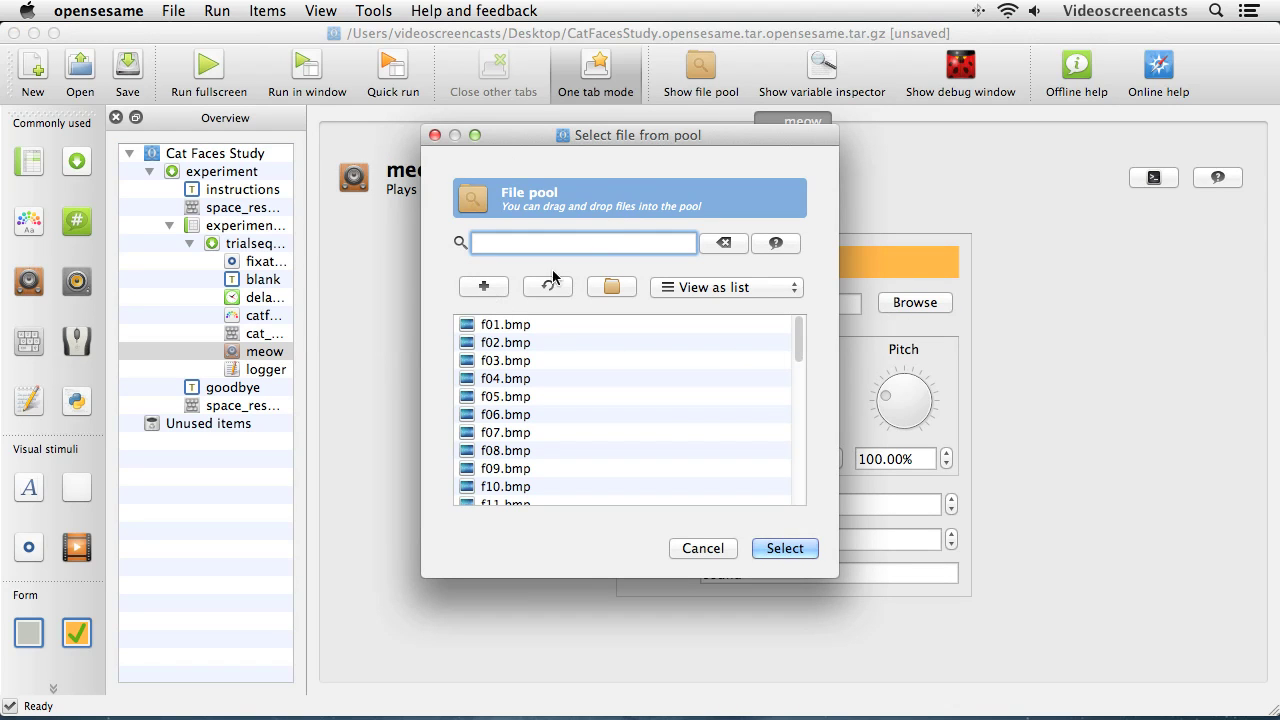
pyautogui.click(483, 287)
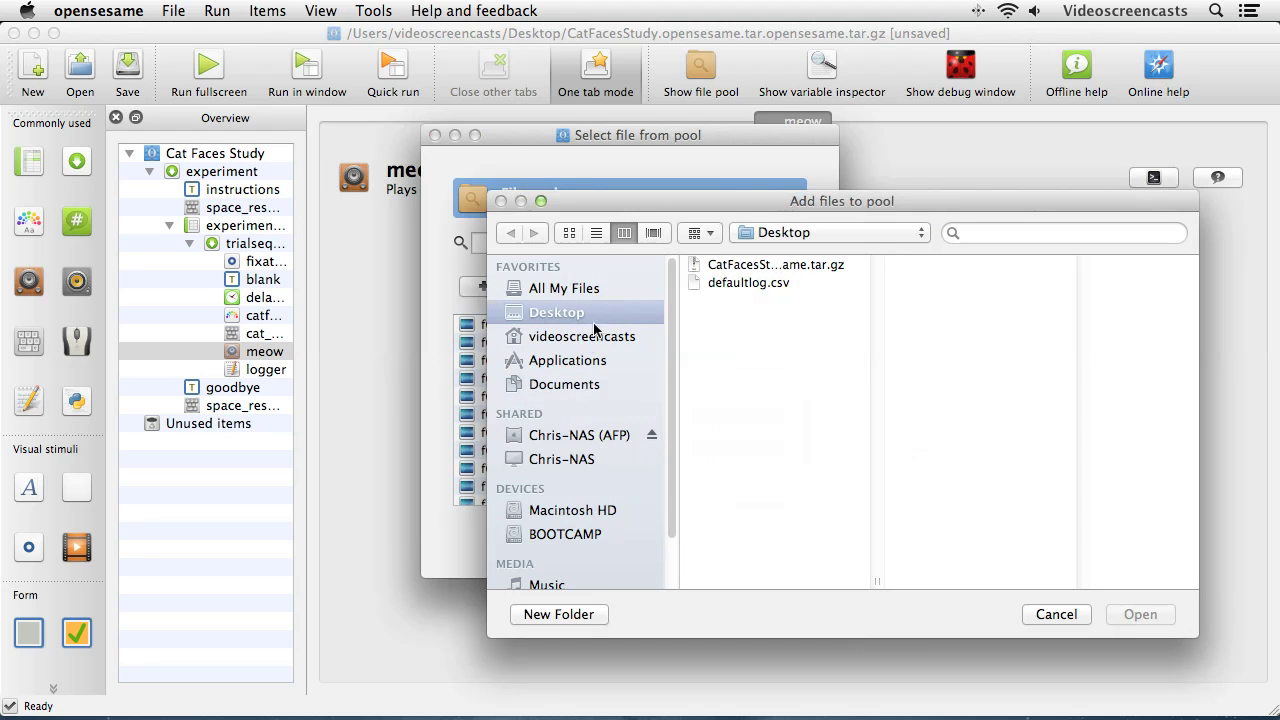
pyautogui.click(590, 384)
pyautogui.click(744, 283)
pyautogui.click(920, 265)
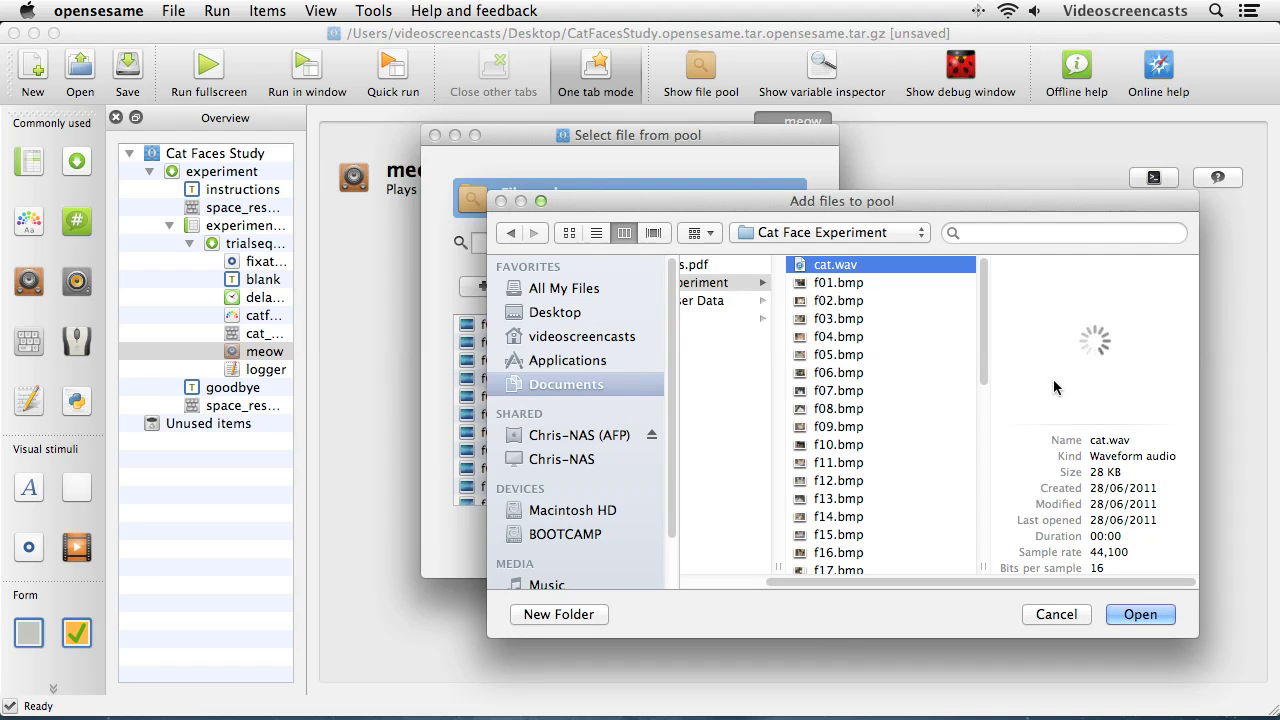
pyautogui.click(1096, 341)
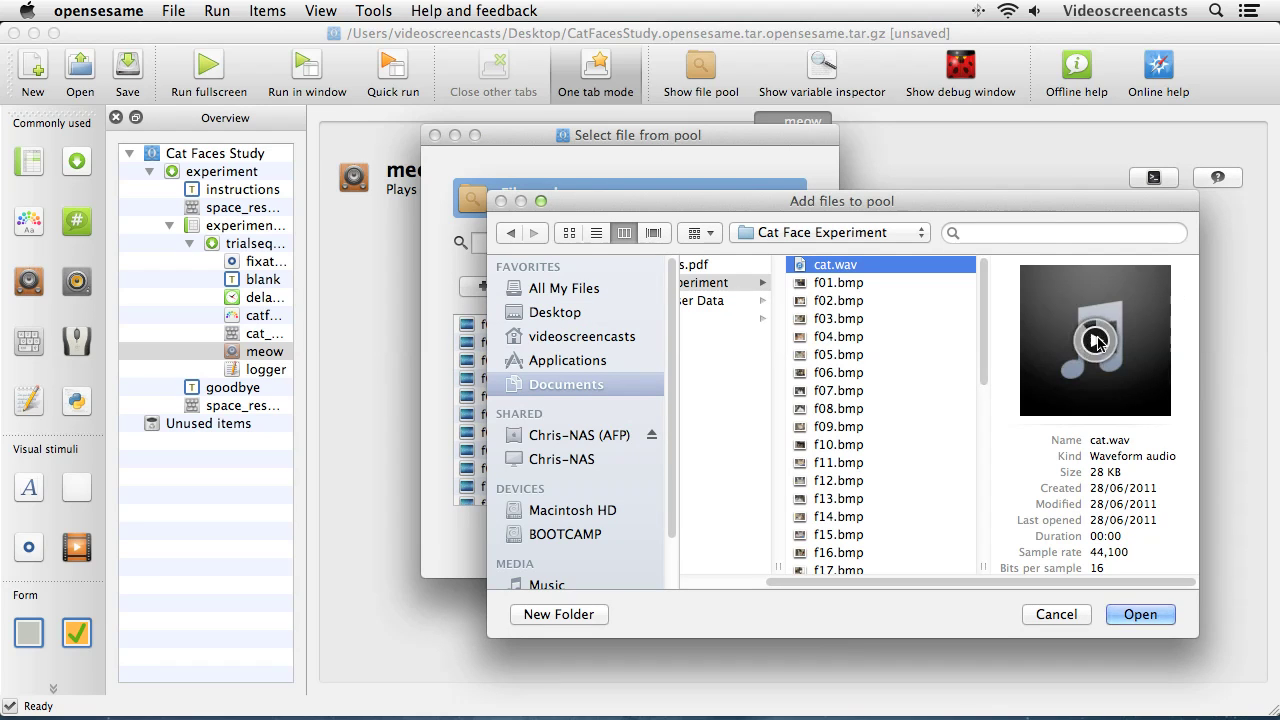
pyautogui.click(1136, 613)
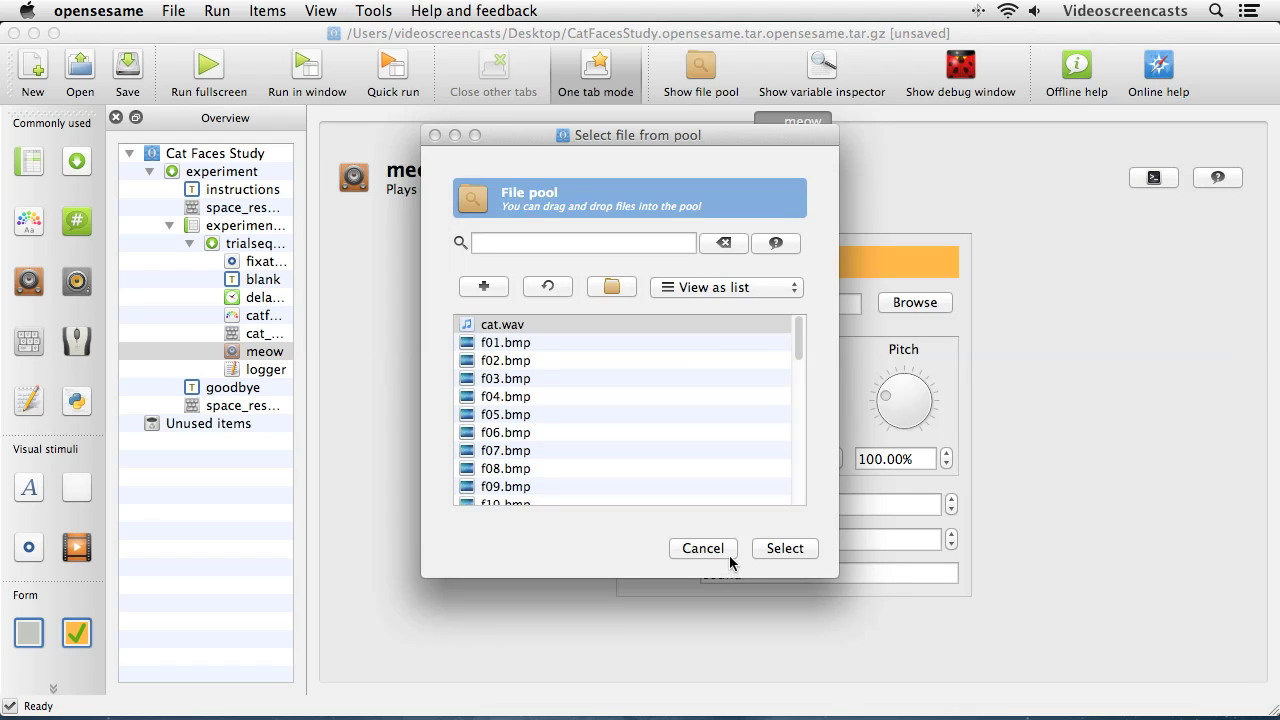
pyautogui.click(505, 326)
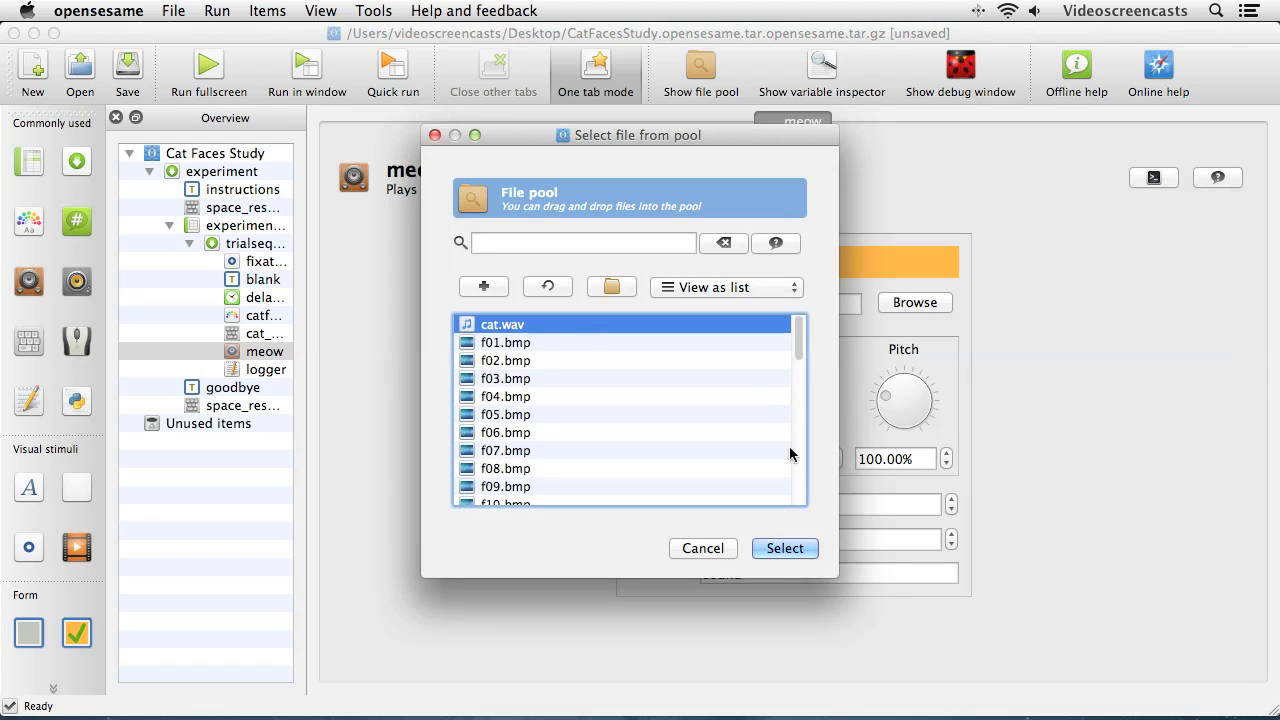
pyautogui.click(785, 547)
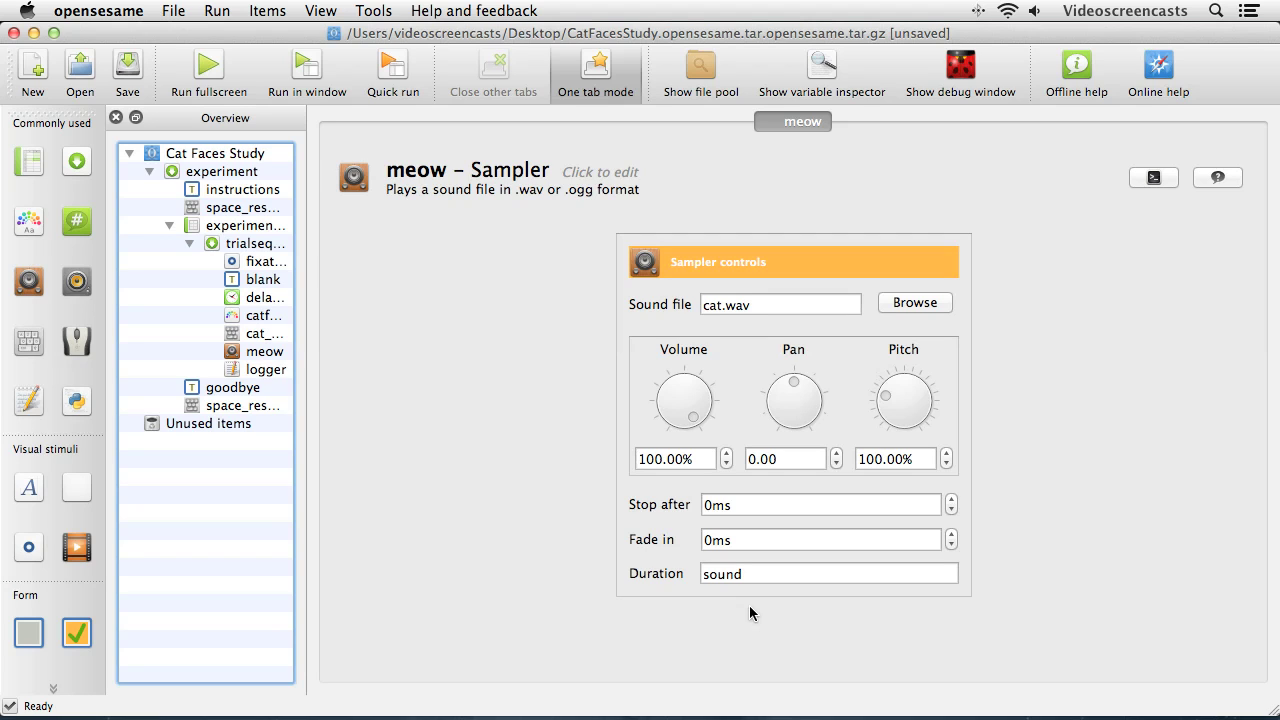
# Examine the variable inspector for the variable that records whether the cat_response answer is correct, widening its columns to read the full names.
pyautogui.click(258, 244)
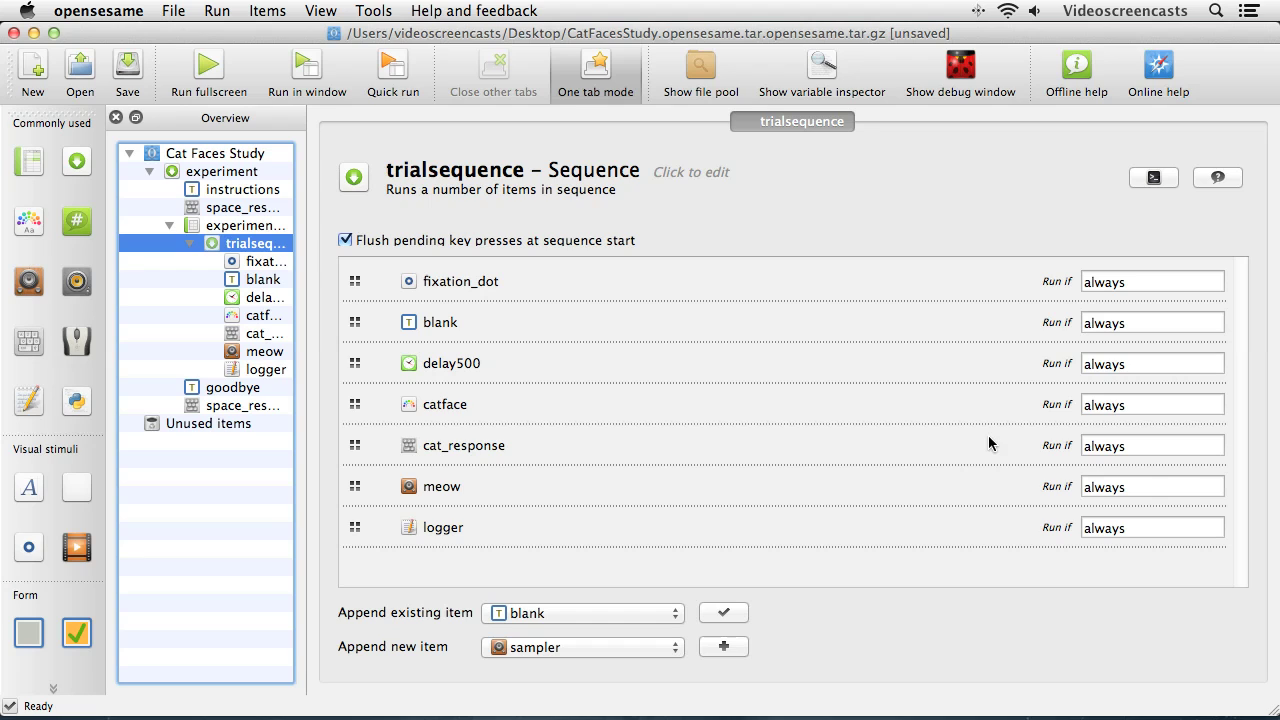
pyautogui.click(823, 70)
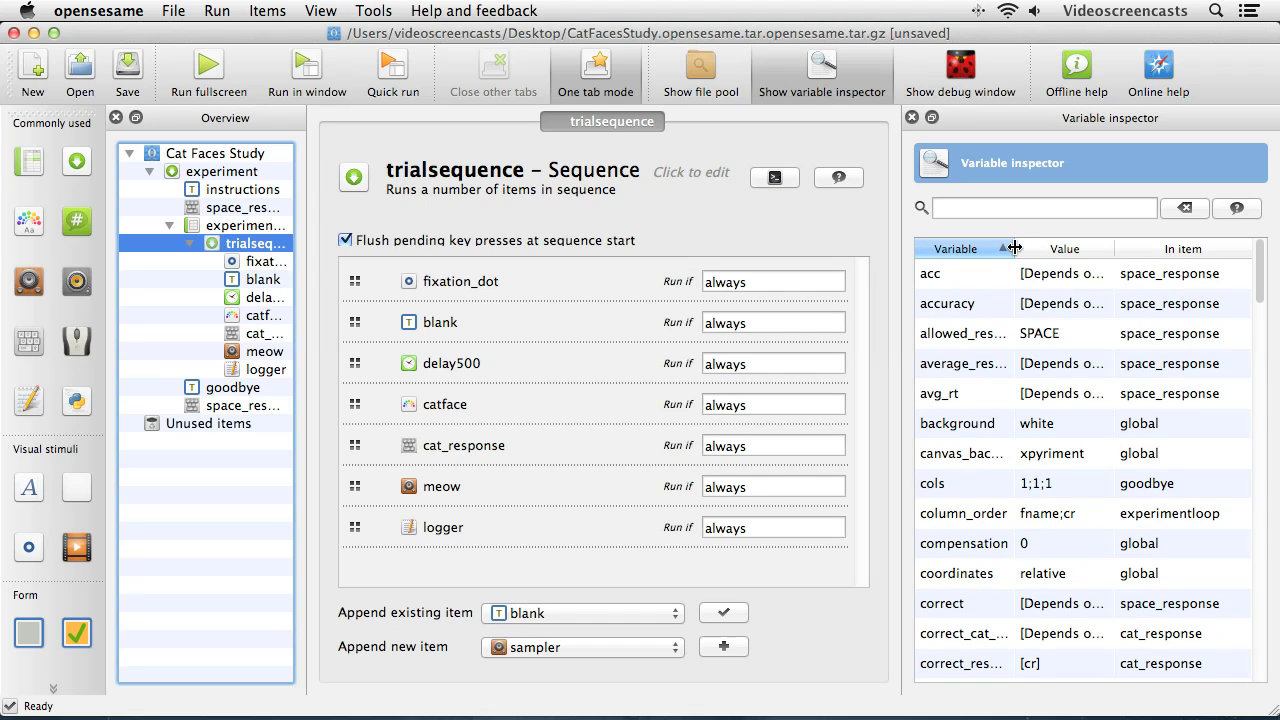
pyautogui.moveTo(1013, 250); pyautogui.dragTo(1055, 246)
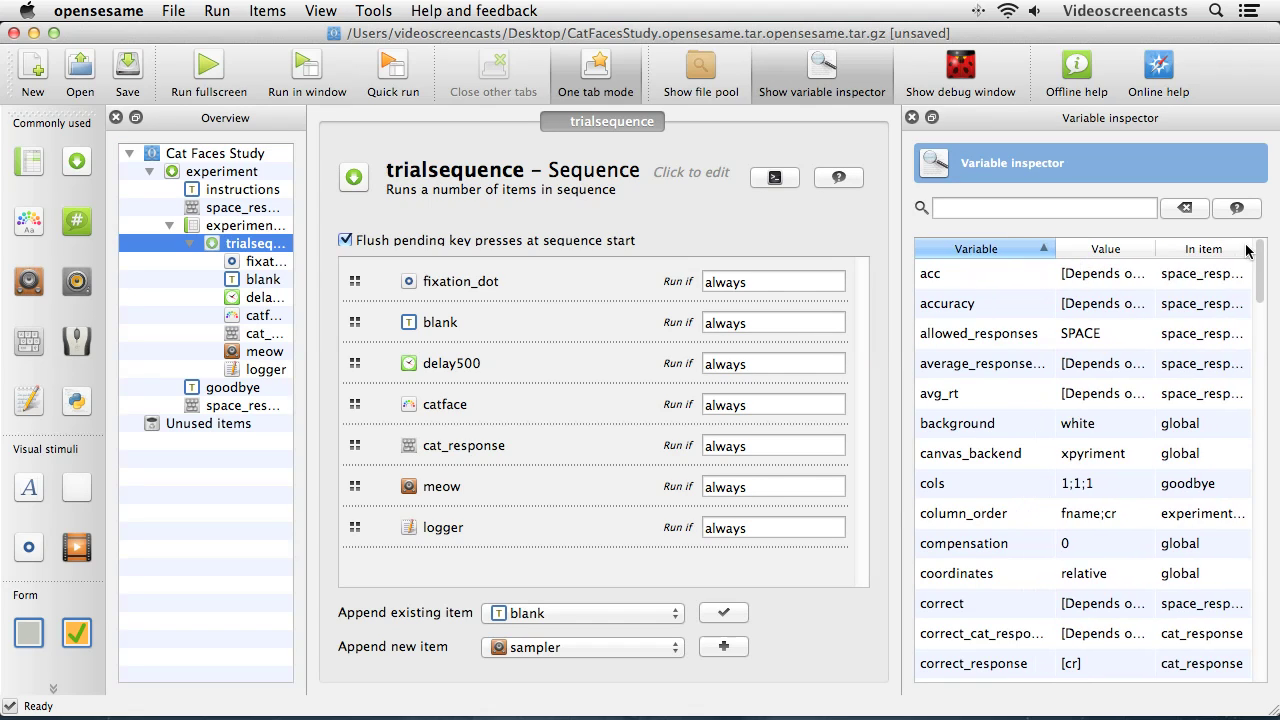
pyautogui.moveTo(1155, 249); pyautogui.dragTo(1230, 249)
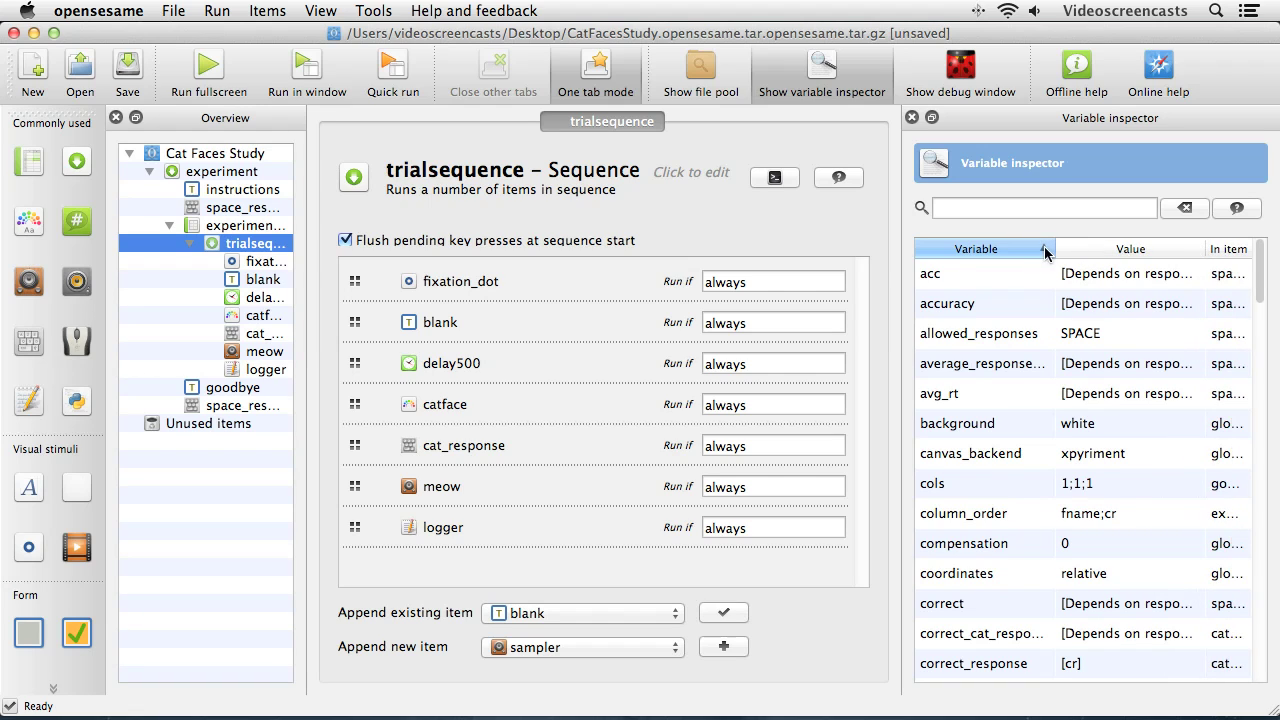
pyautogui.moveTo(1054, 249); pyautogui.dragTo(1070, 248)
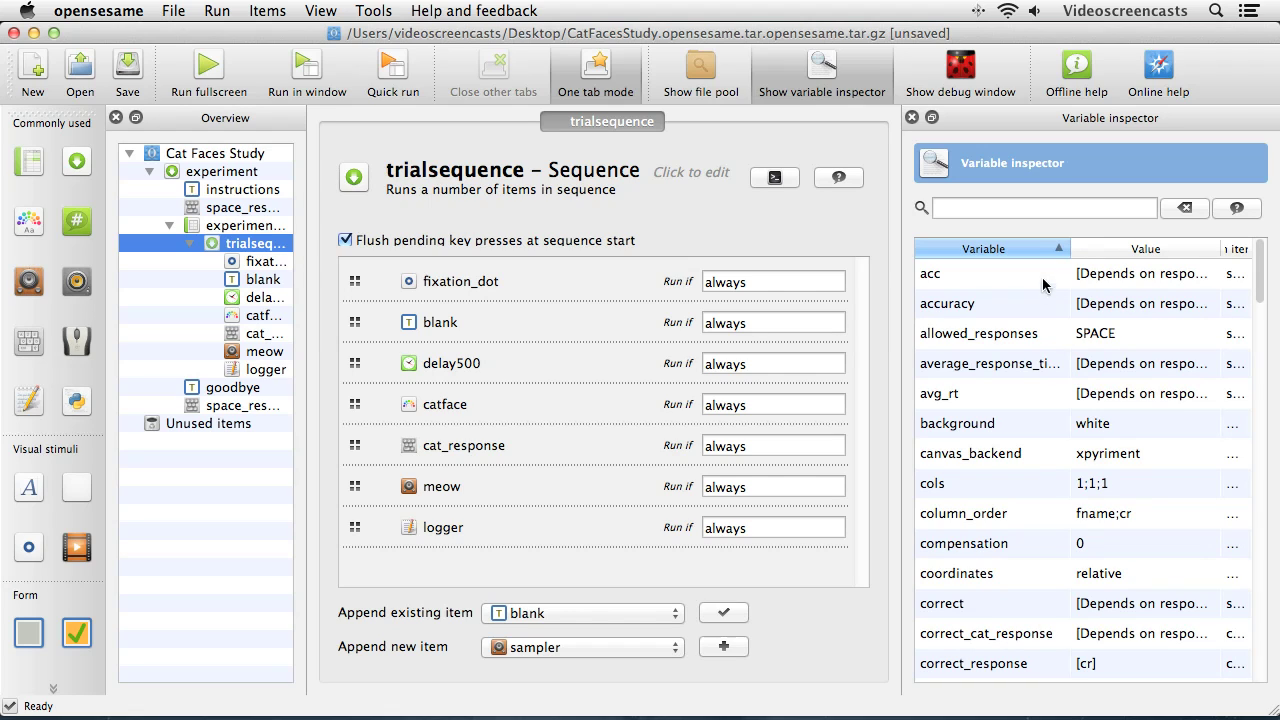
pyautogui.moveTo(1070, 248); pyautogui.dragTo(995, 247)
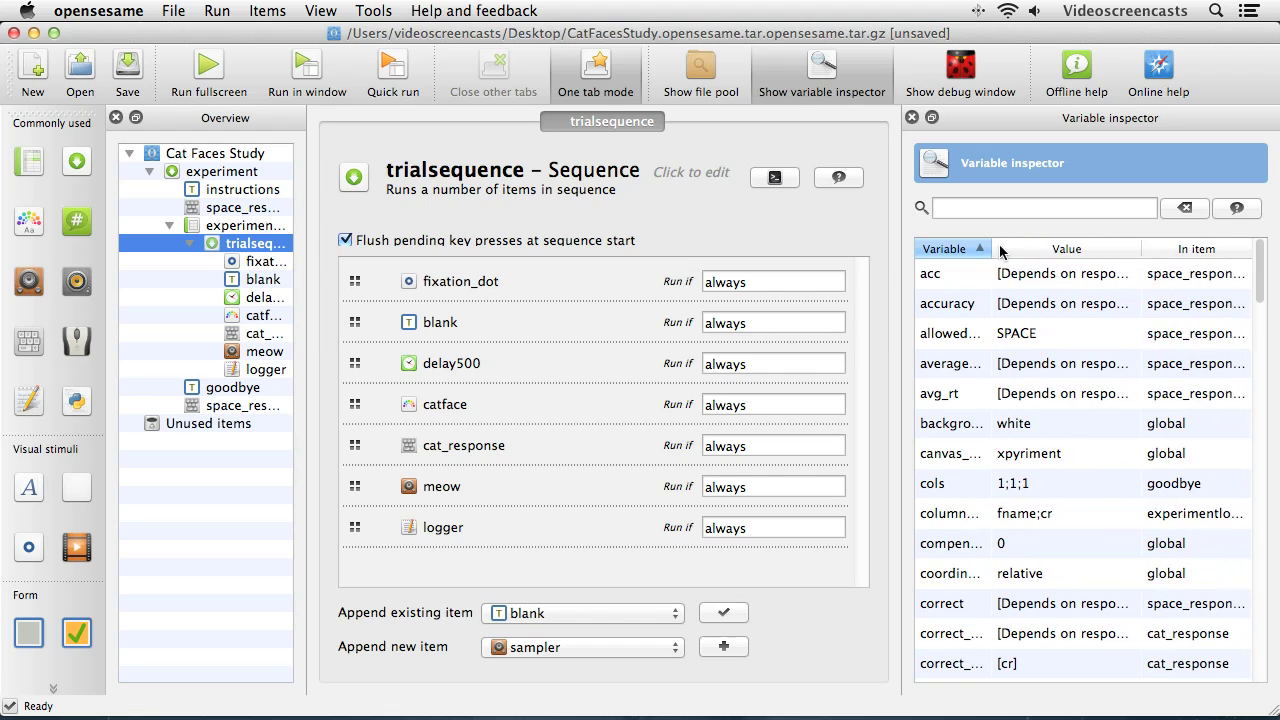
pyautogui.moveTo(1143, 248)
pyautogui.mouseDown()
pyautogui.moveTo(1224, 247)
pyautogui.moveTo(1121, 246)
pyautogui.mouseUp()
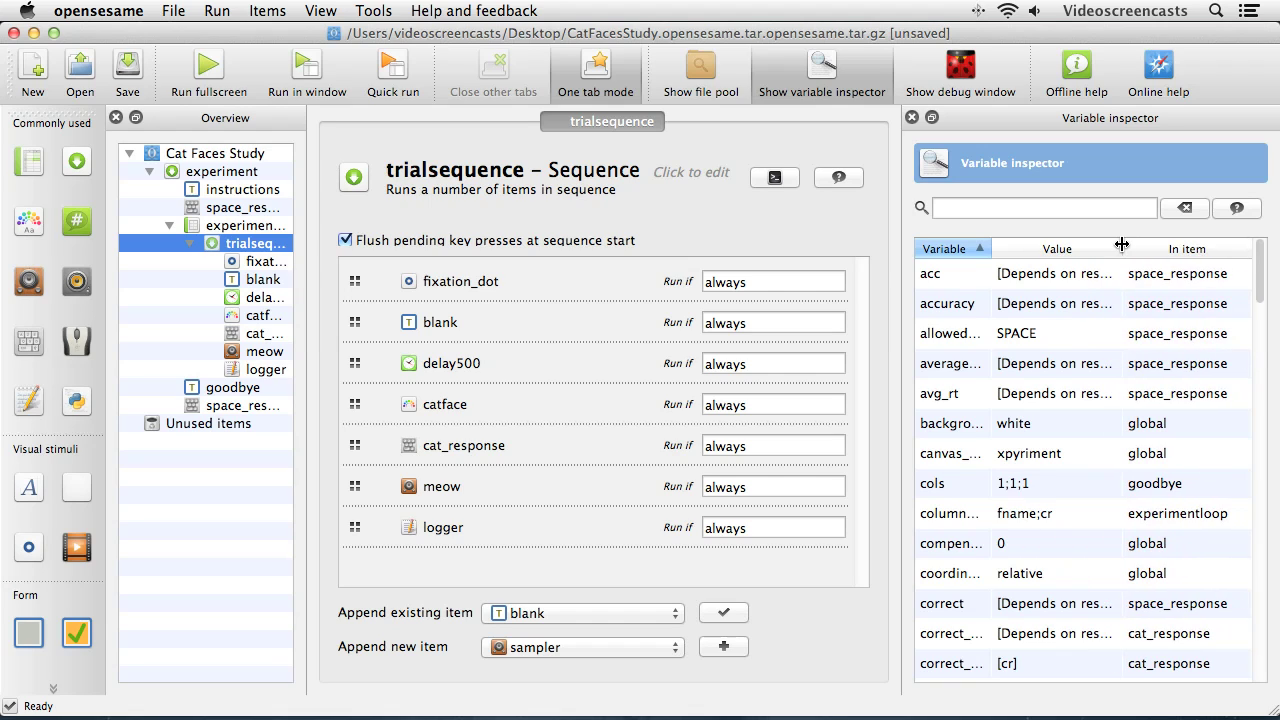
pyautogui.click(256, 336)
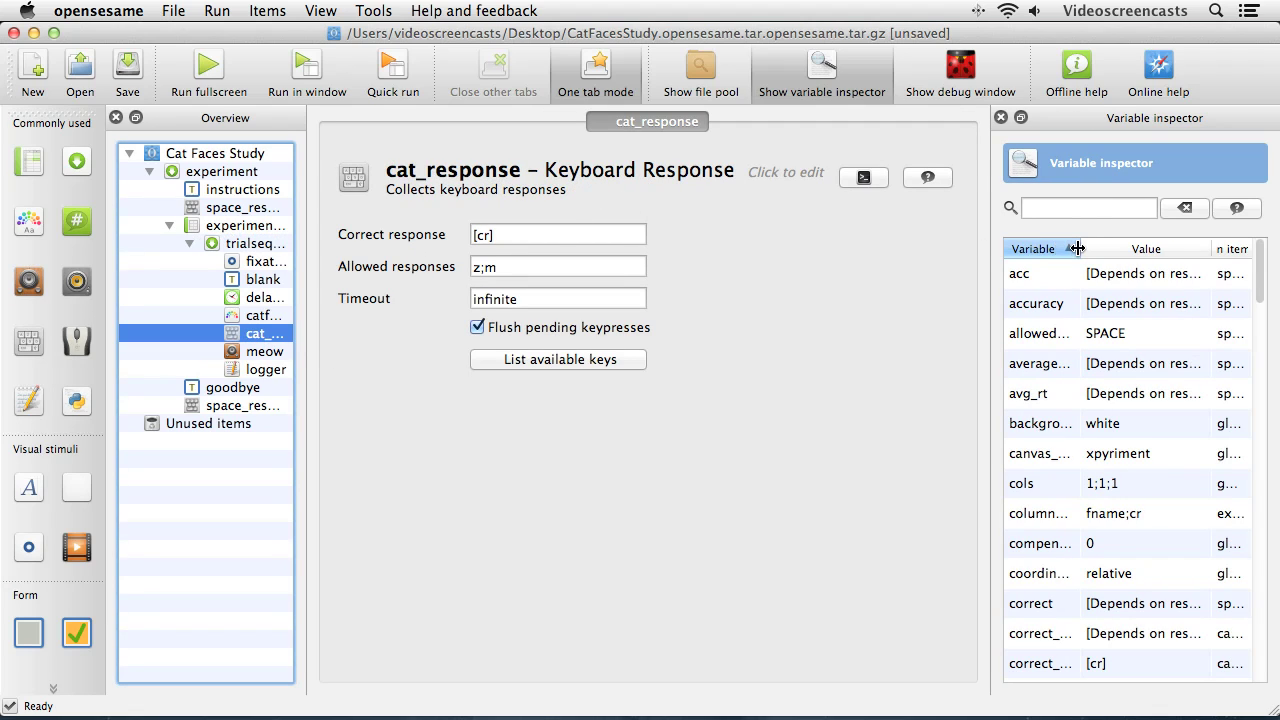
pyautogui.moveTo(1076, 248); pyautogui.dragTo(1161, 245)
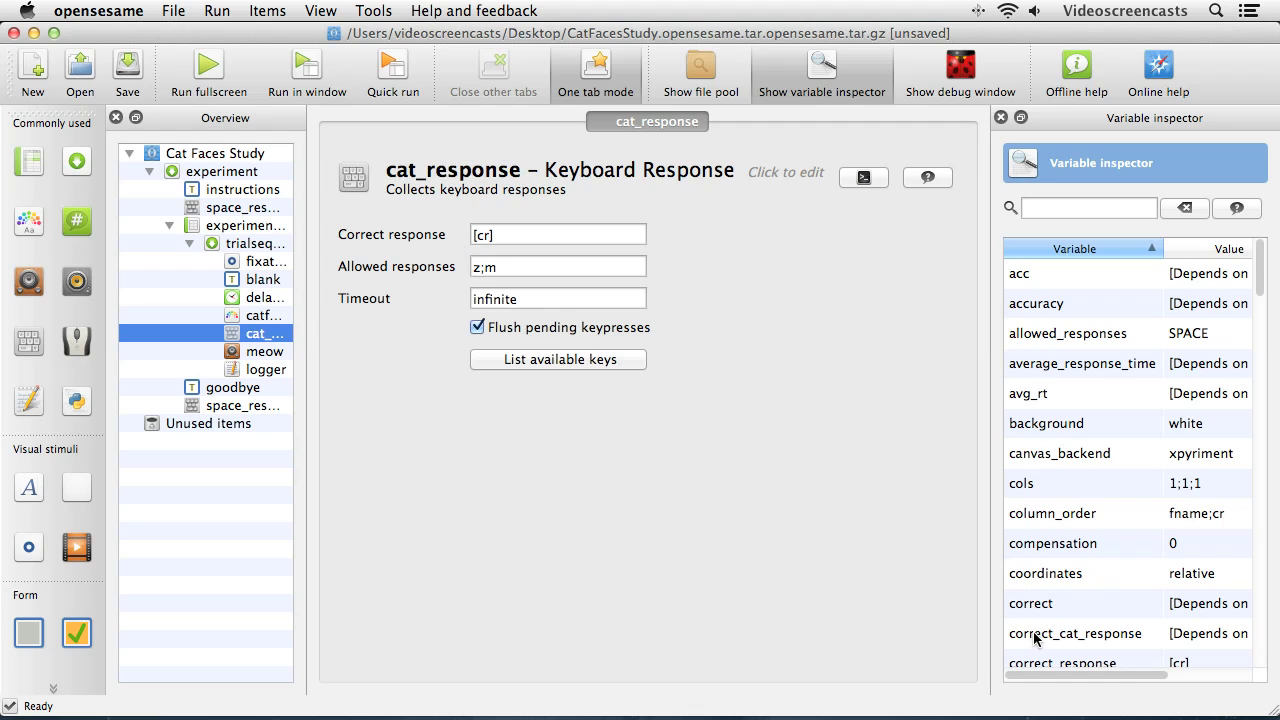
# Set the run-if condition of the meow sampler in trialsequence to [correct_cat_response] = 0.
pyautogui.click(262, 252)
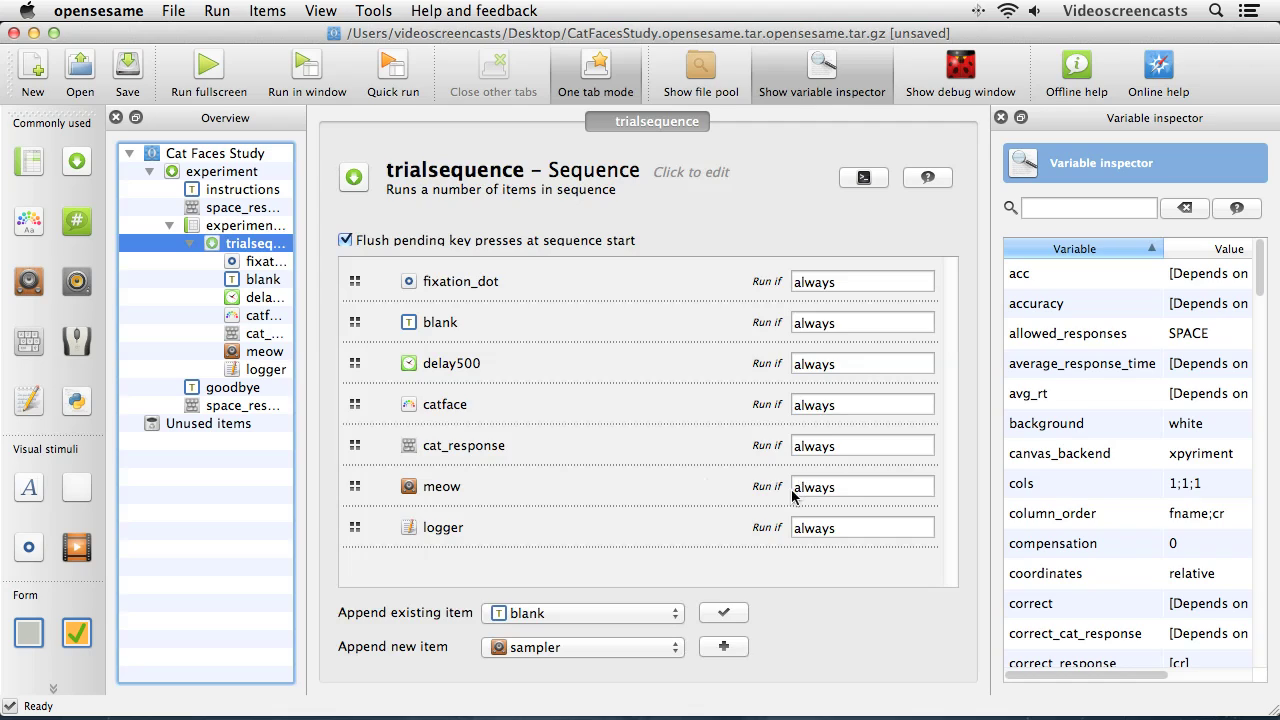
pyautogui.click(846, 490)
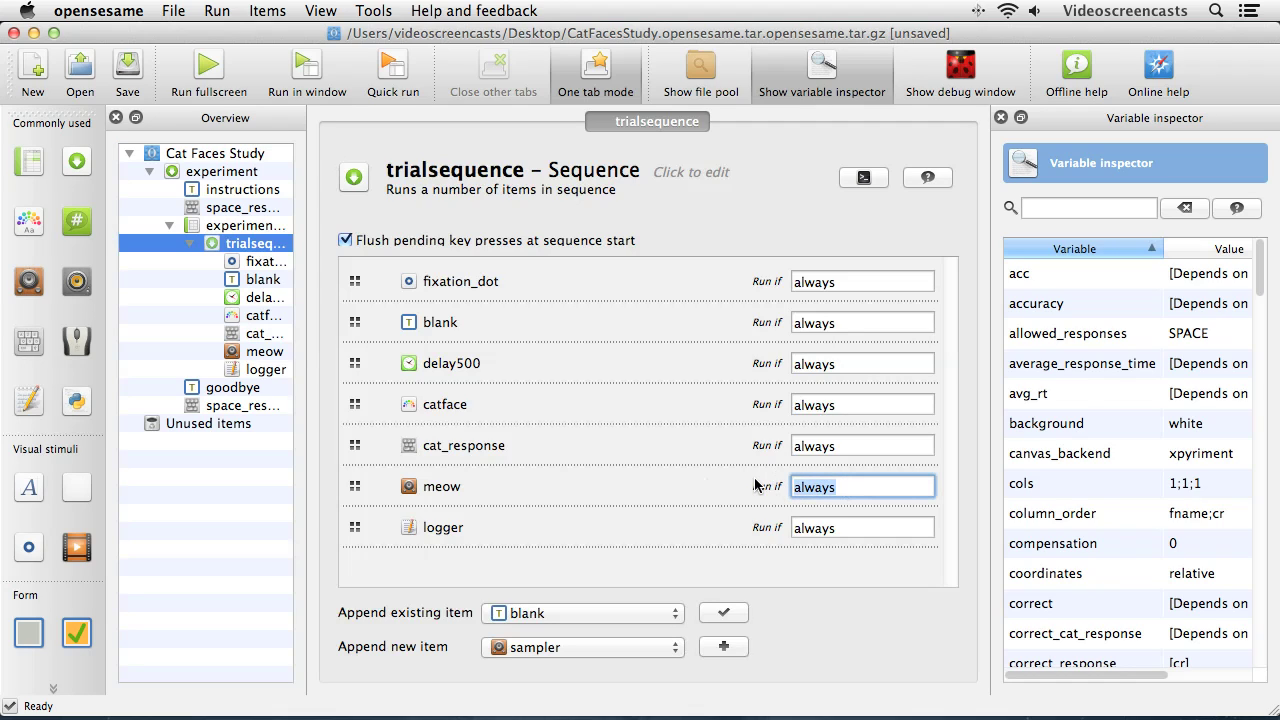
pyautogui.press('BackSpace')
pyautogui.write('[correct_cat_respons')
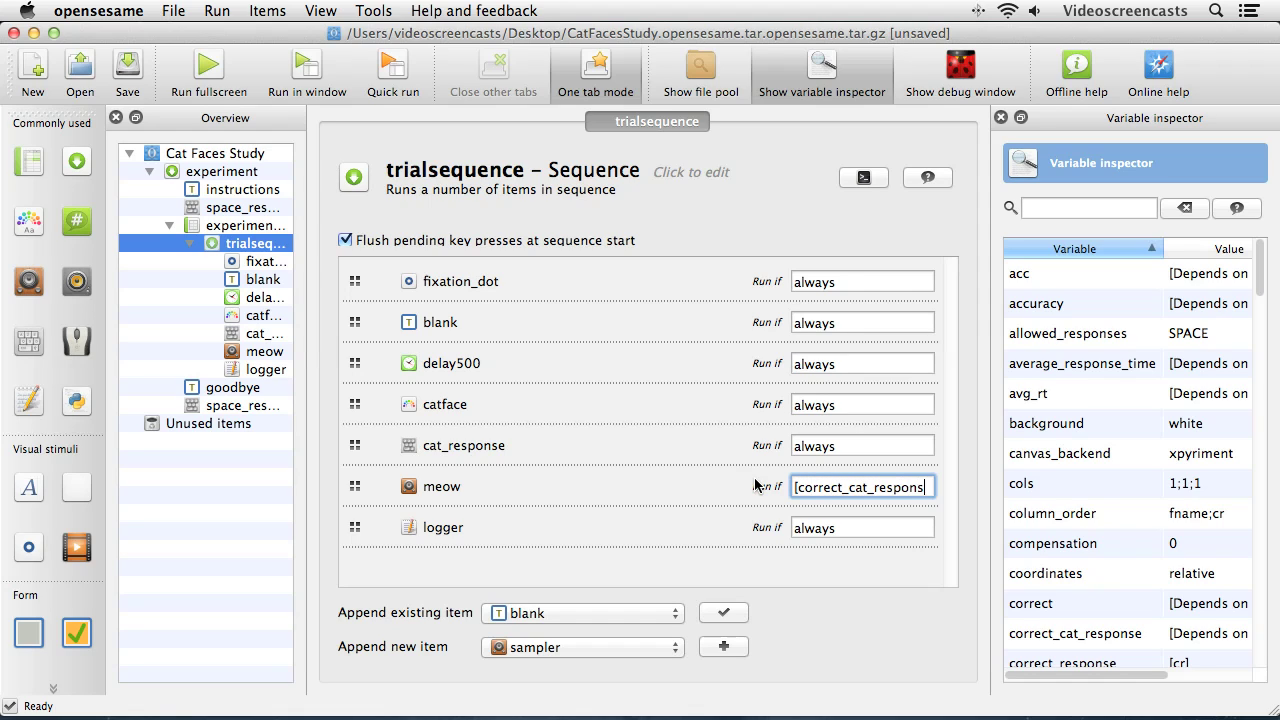
pyautogui.write('e] = 0')
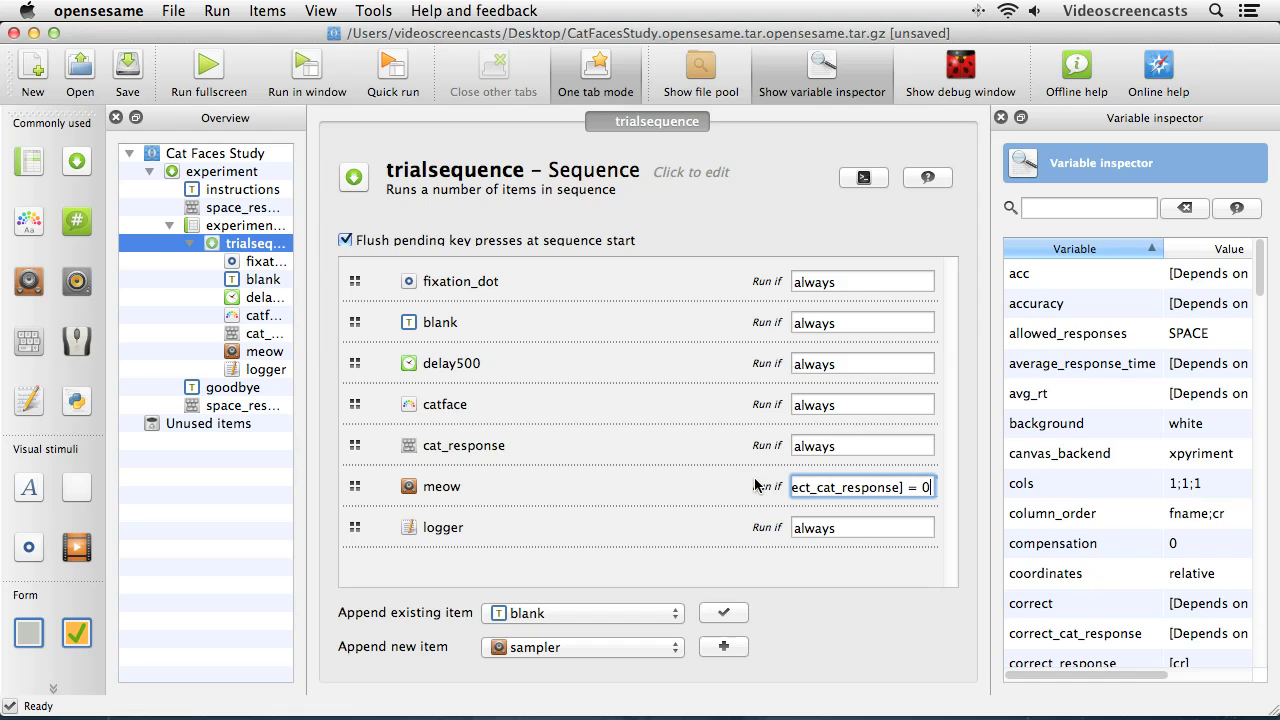
pyautogui.press('BackSpace')
pyautogui.write('1')
pyautogui.press('BackSpace')
pyautogui.write('0')
pyautogui.press('Return')
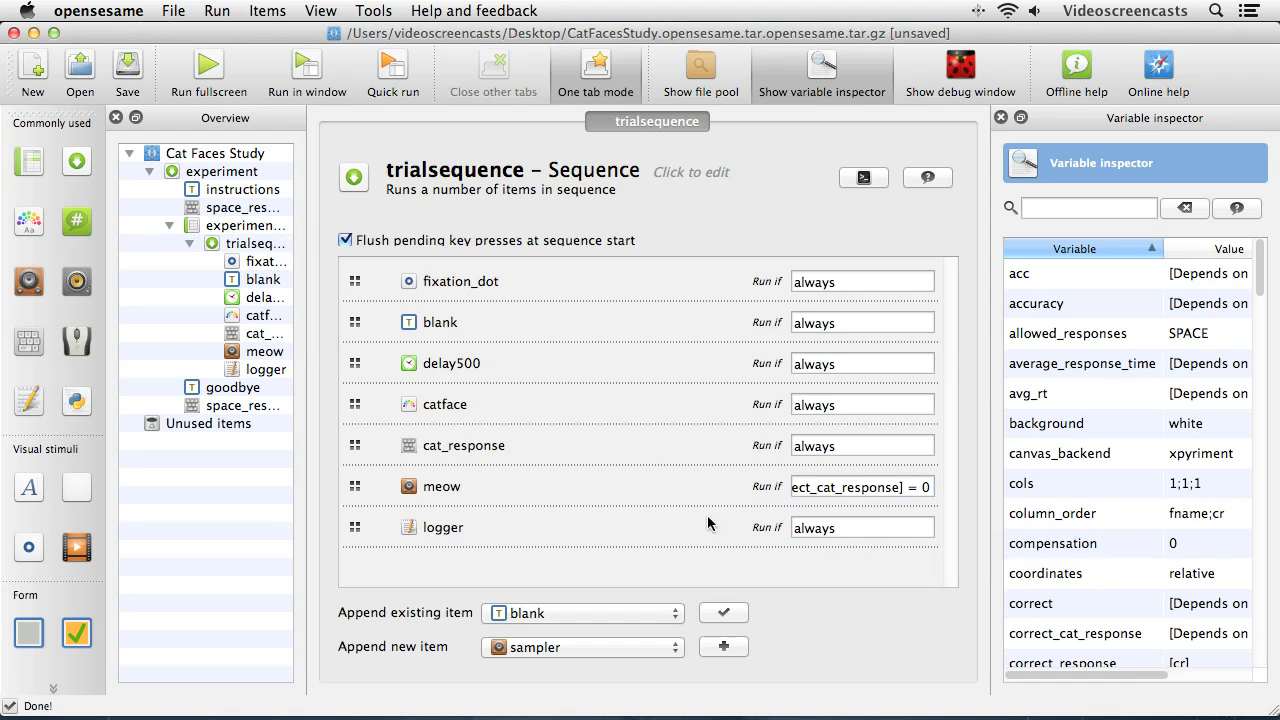
# Start a fullscreen test run logging to subject-0.csv on the Desktop, and continue past the instructions to the first trial.
pyautogui.click(209, 71)
pyautogui.press('Return')
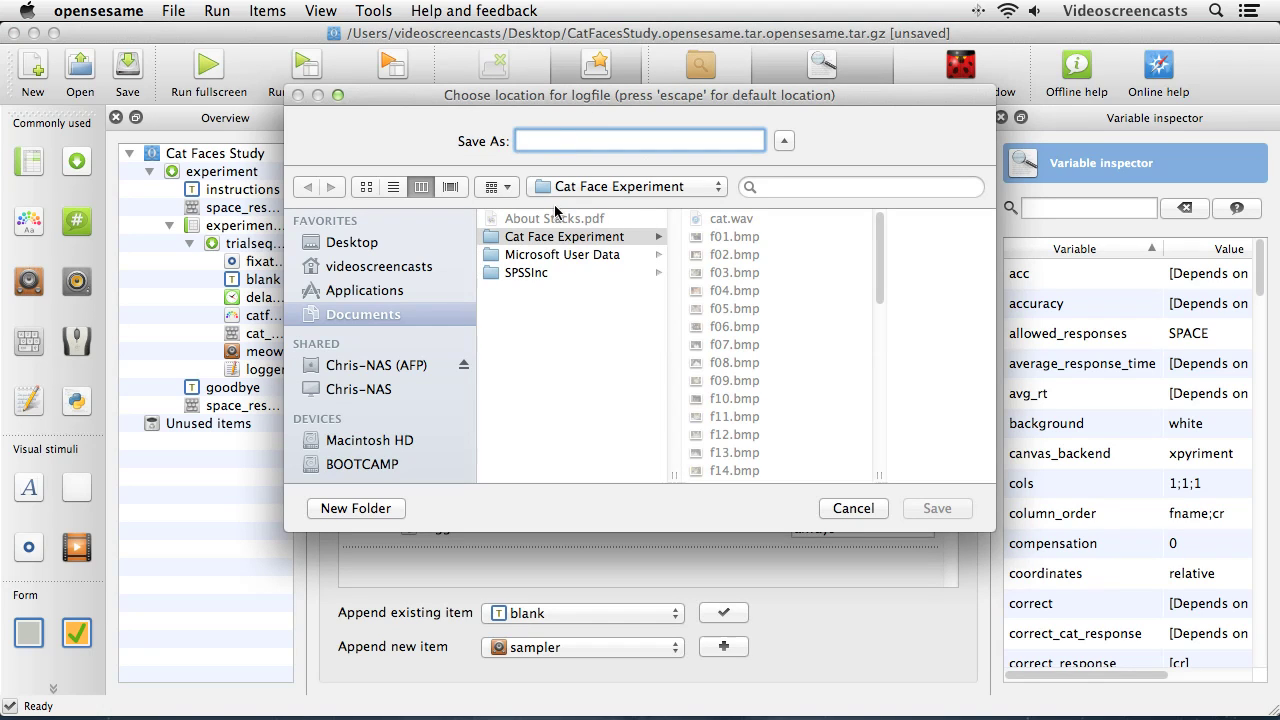
pyautogui.click(362, 243)
pyautogui.write('subject-0')
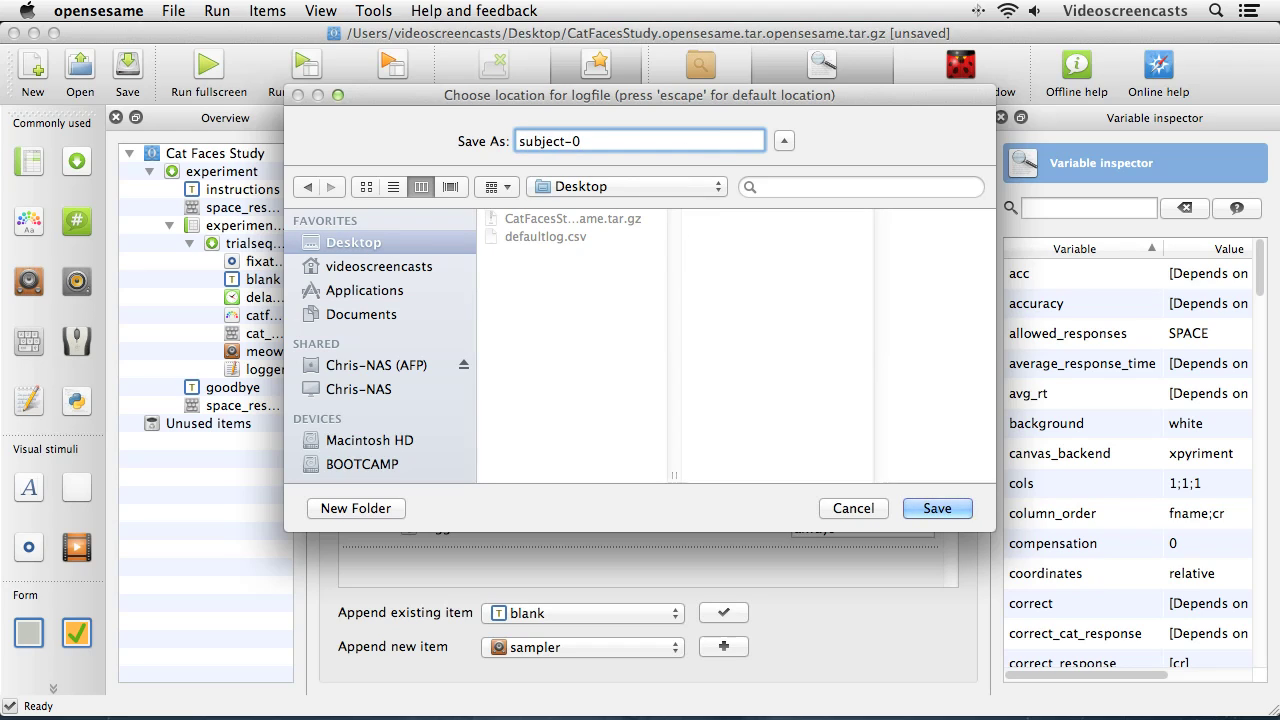
pyautogui.write('.csv')
pyautogui.press('Return')
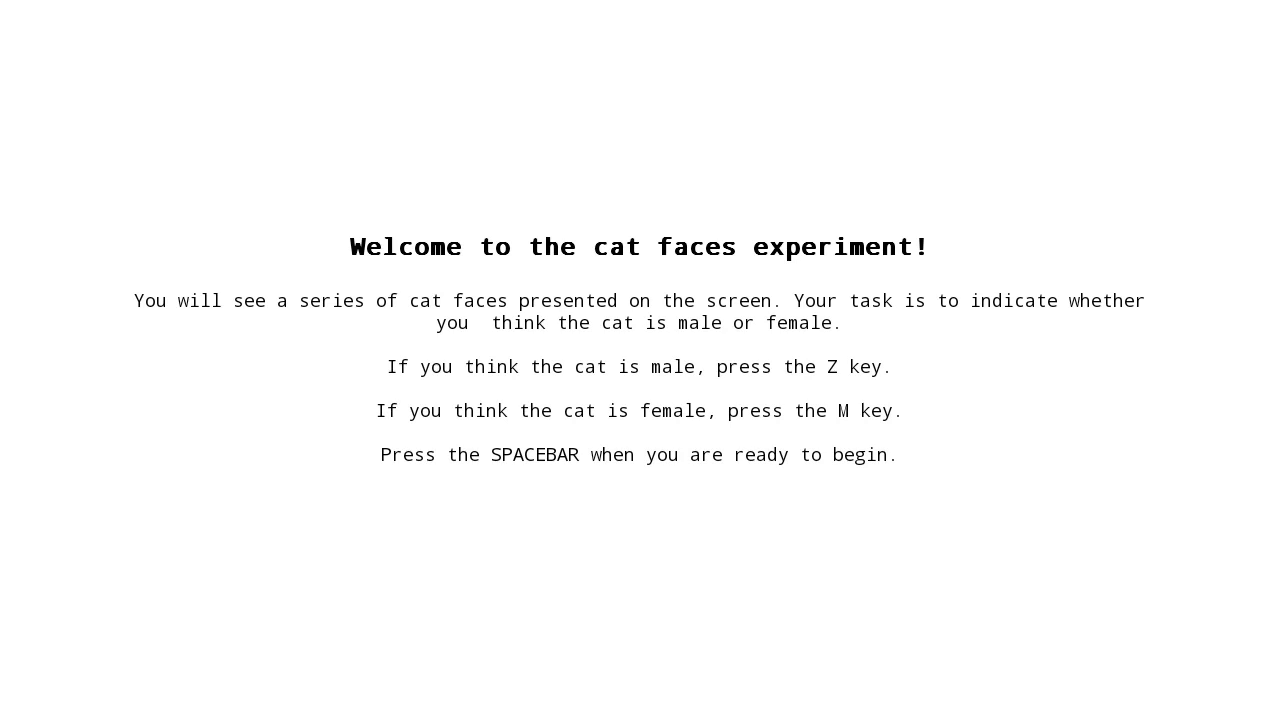
pyautogui.press('space')
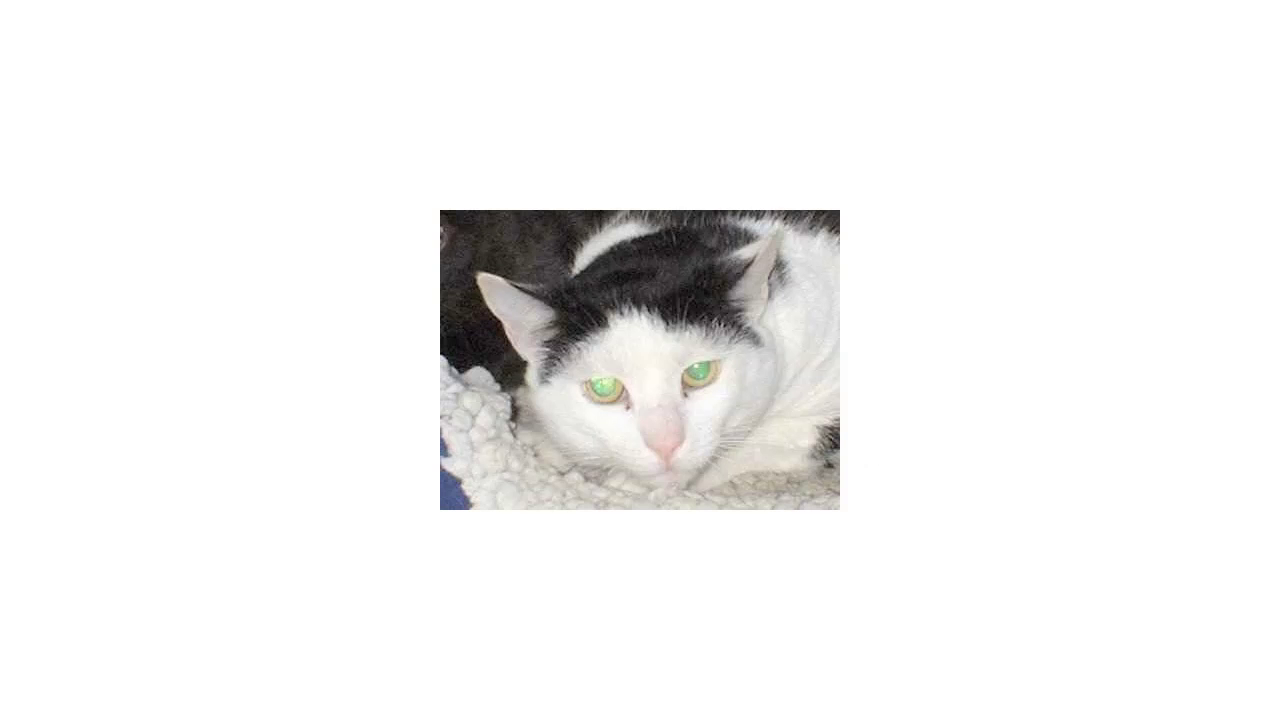